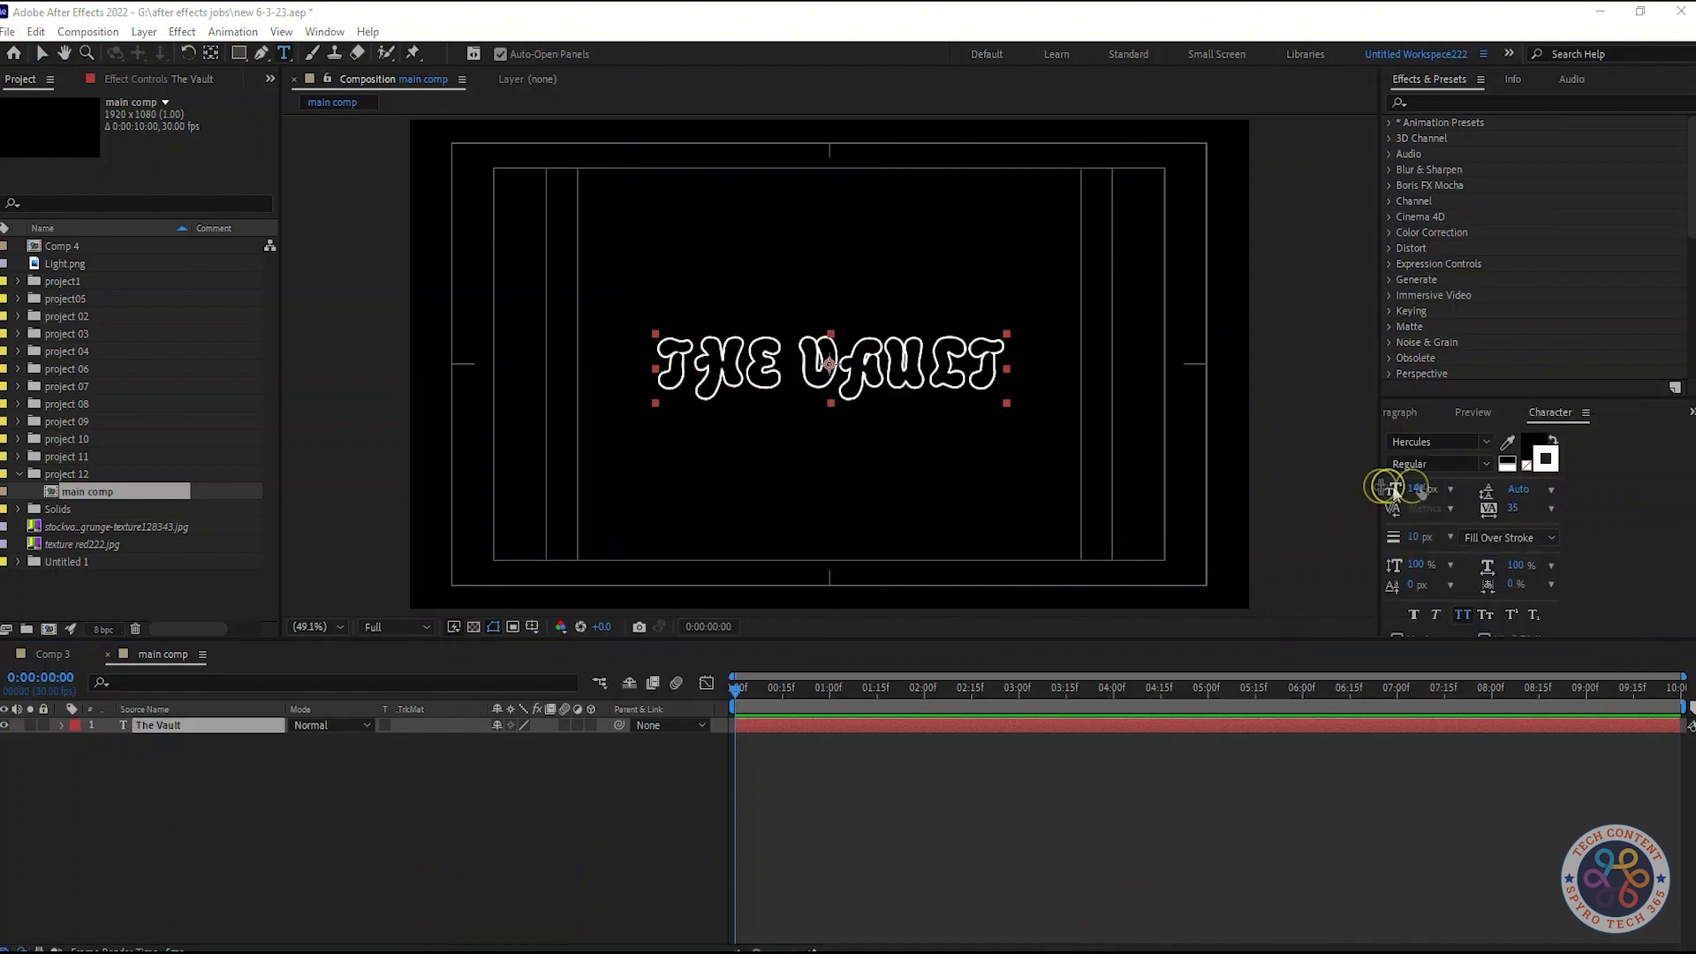
Remove the stroke from the title text so only the white fill remains
left_click(1532, 446)
left_click_drag(112, 559, 91, 334)
left_click(474, 341)
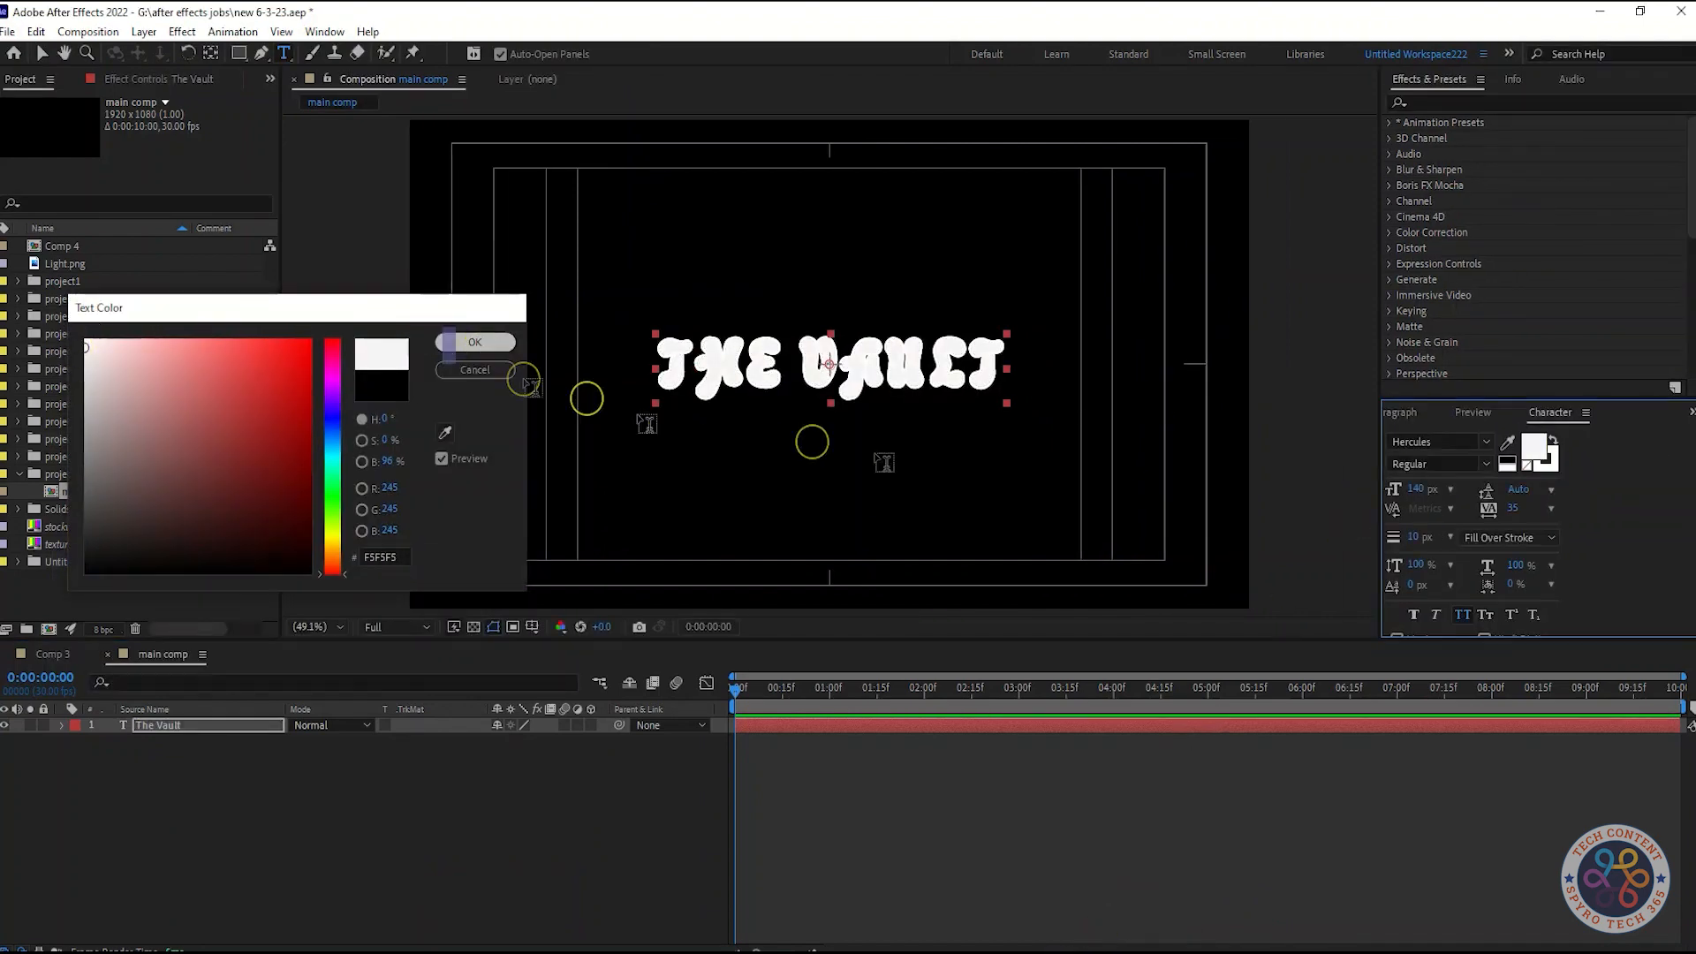
left_click(1547, 459)
left_click(1526, 465)
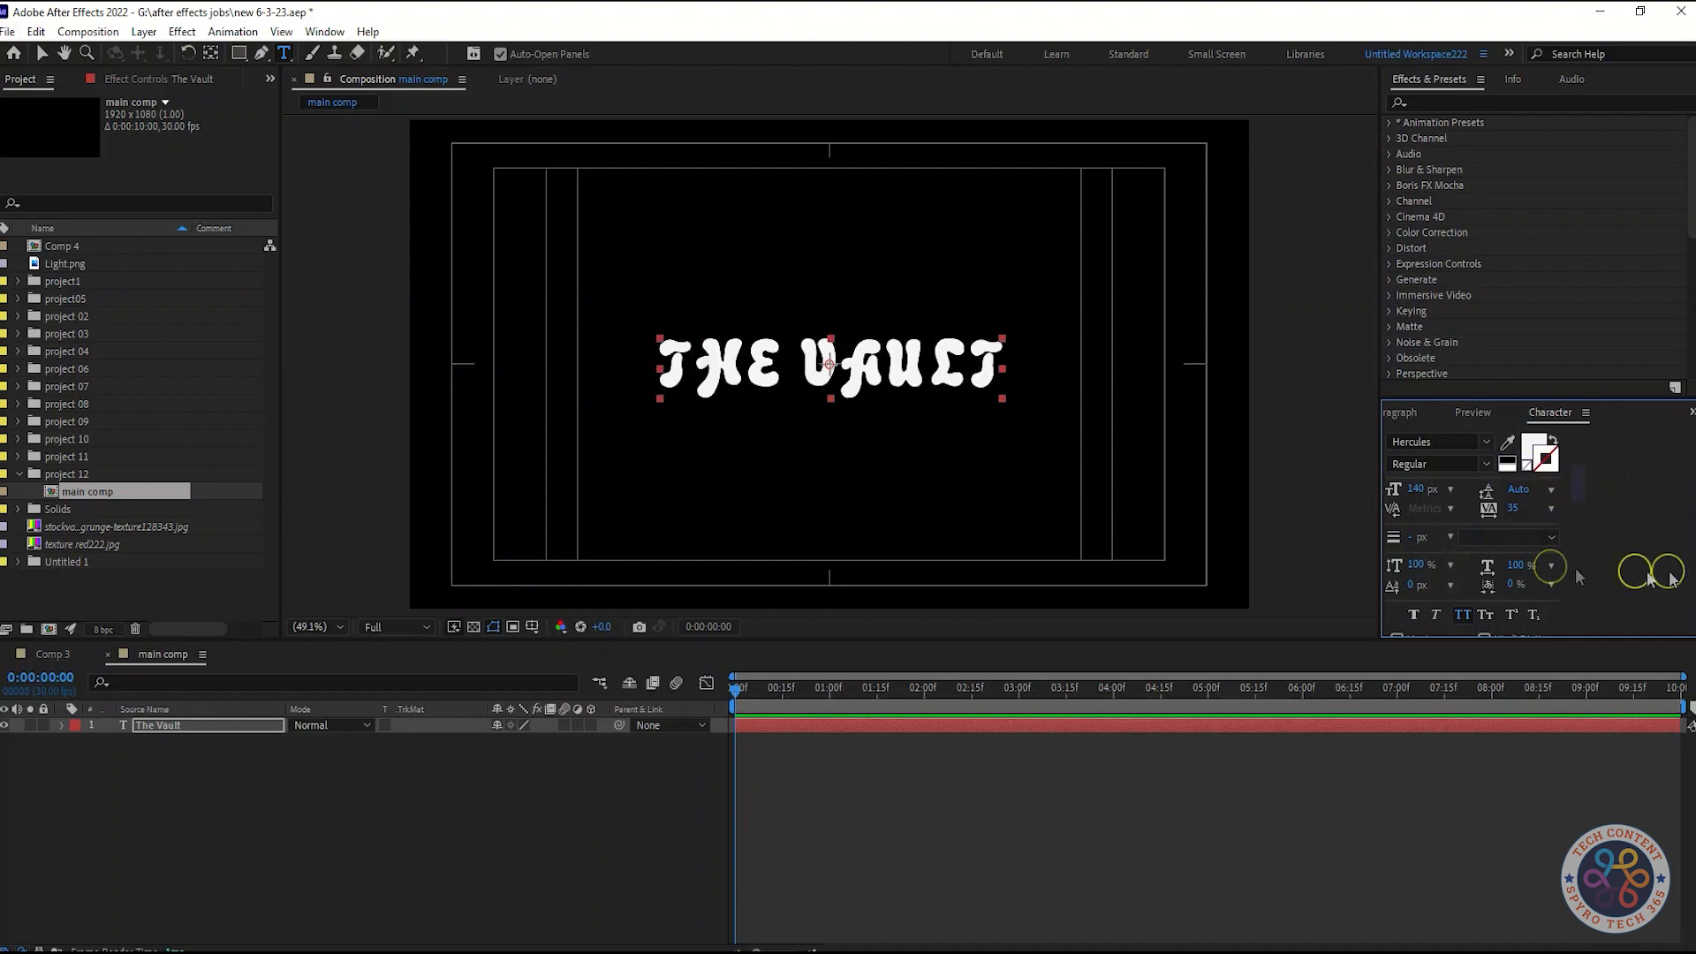
Set the text layer's font size to 200 px
left_click(185, 724)
left_click(1448, 491)
type("200")
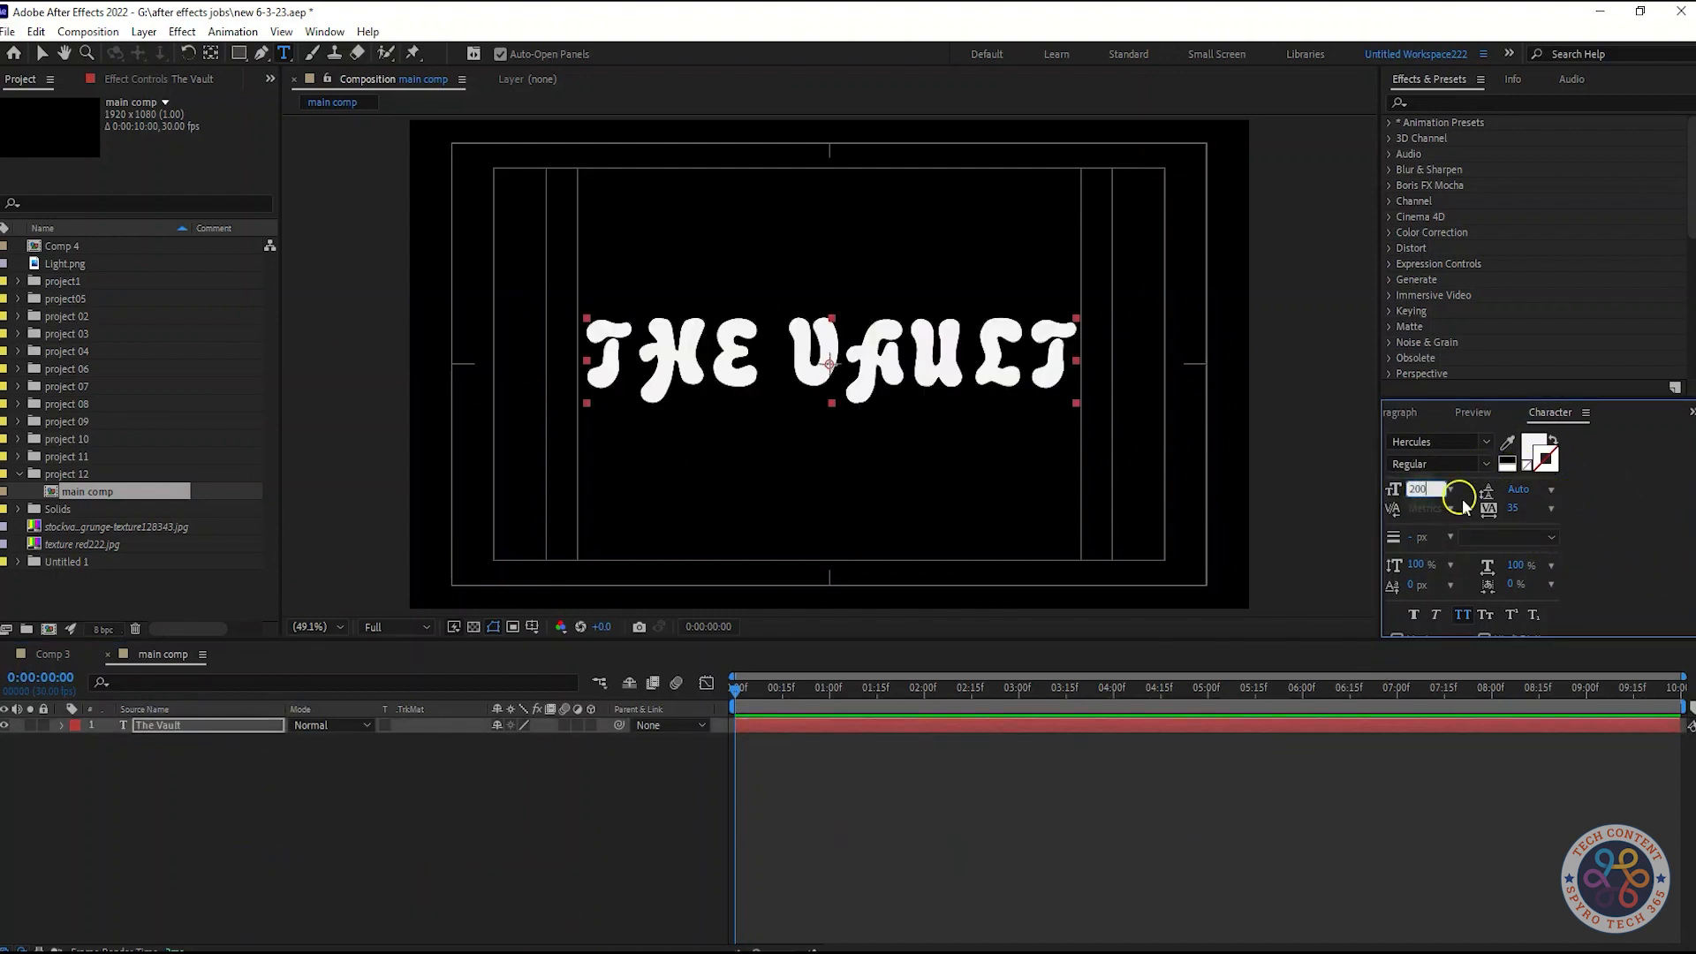
left_click(408, 837)
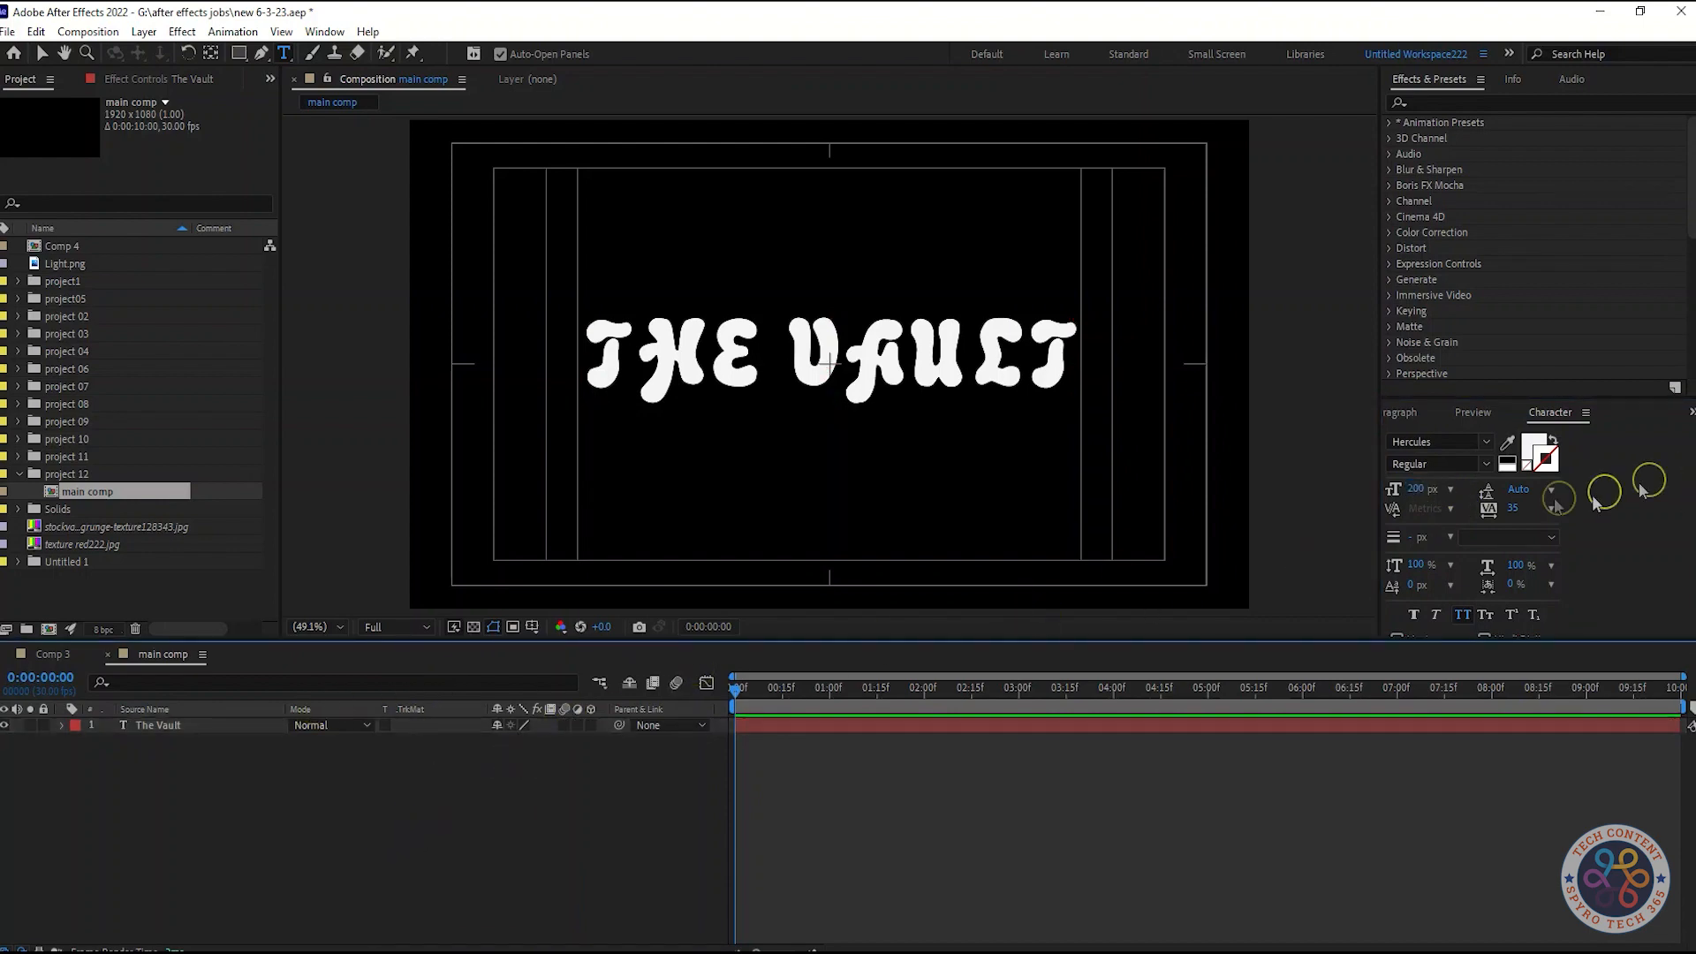
Change the title's font to Mister Belvedere Upper
left_click(1483, 442)
key("Down")
key("Down")
key("Up")
key("Up")
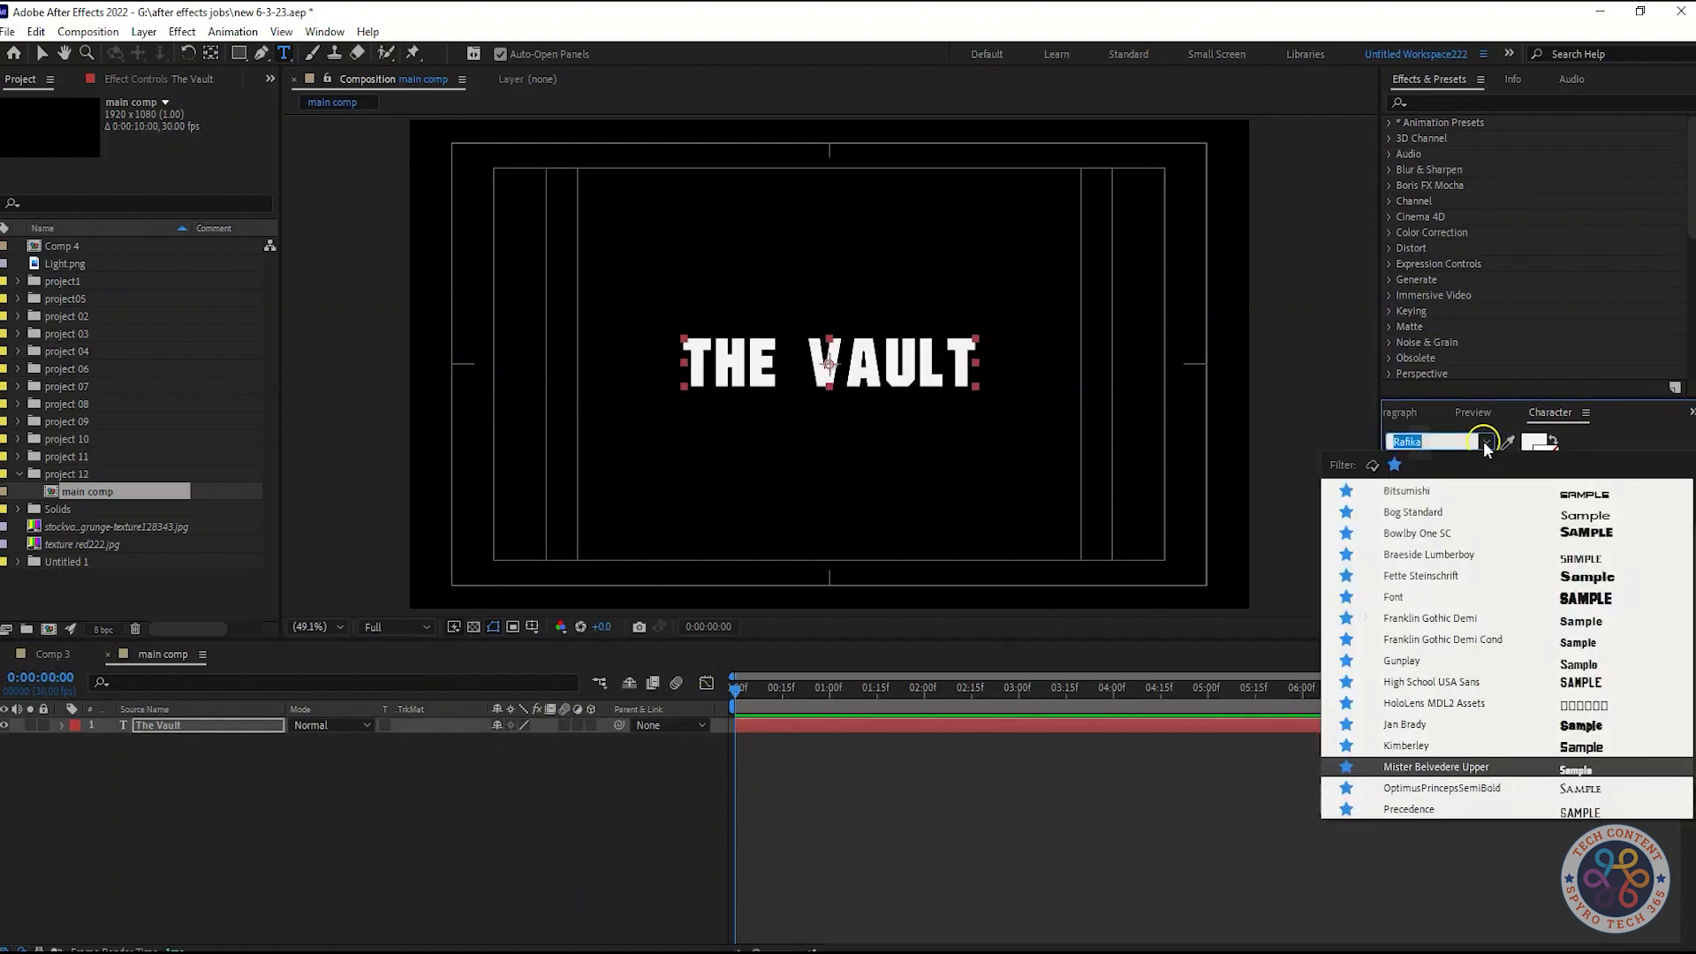
left_click(1422, 767)
Set the tracking to 0 and the font size to 220 px
left_click(1508, 511)
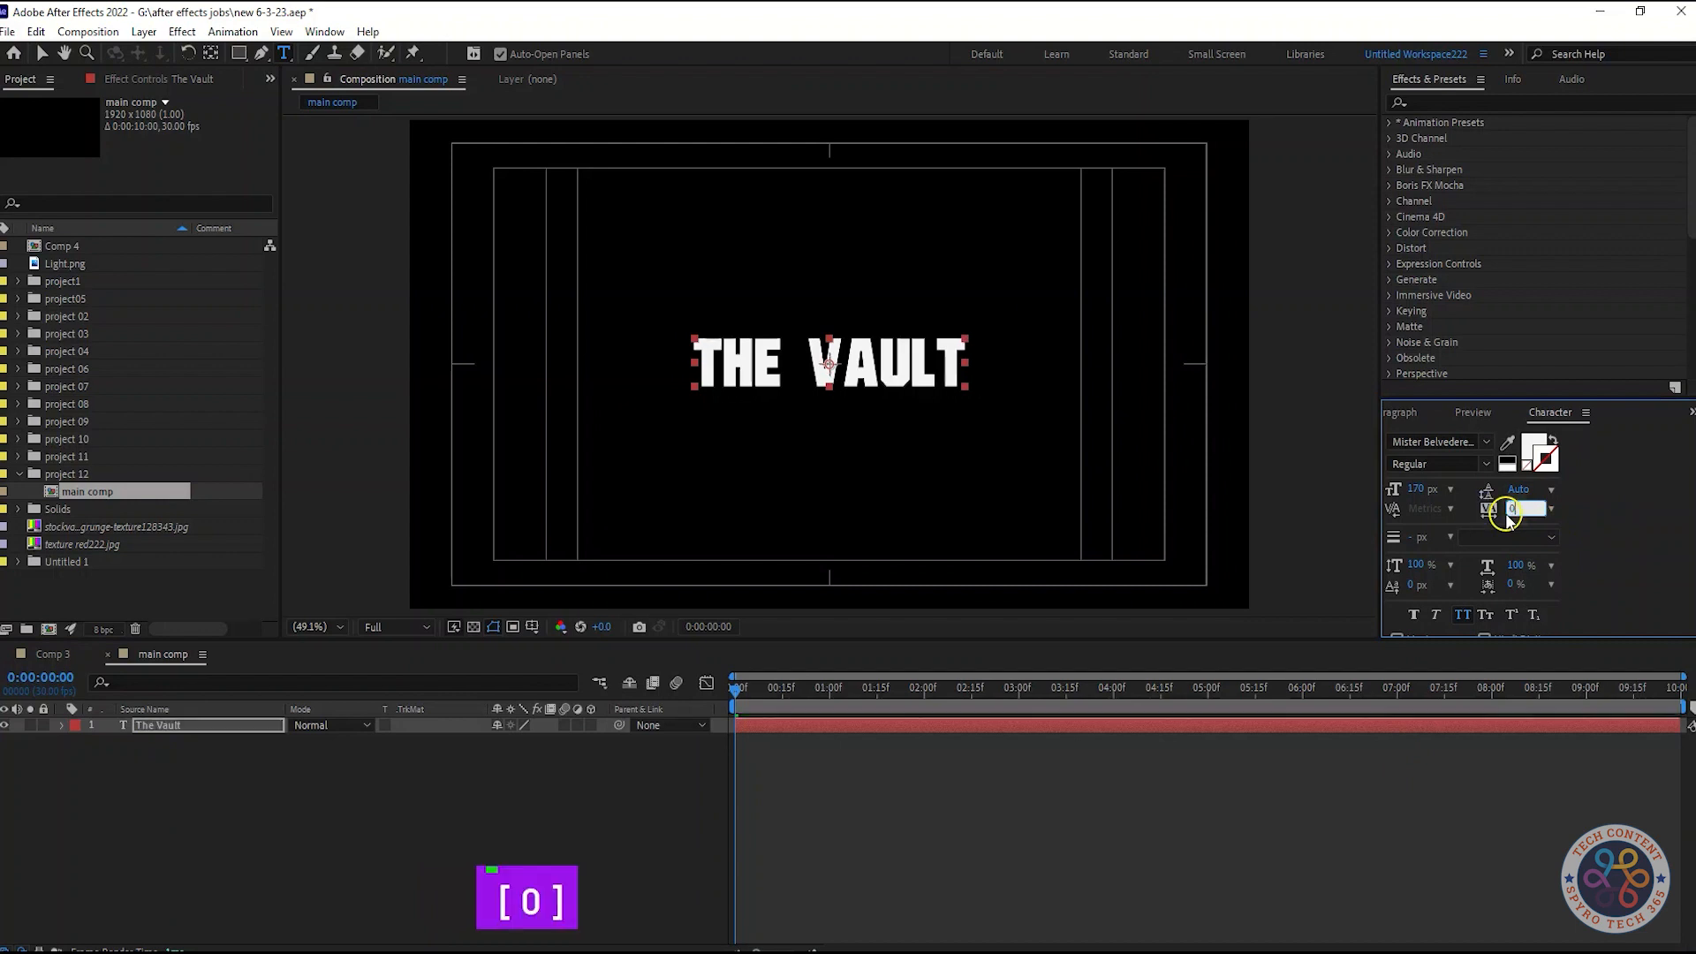
key("Return")
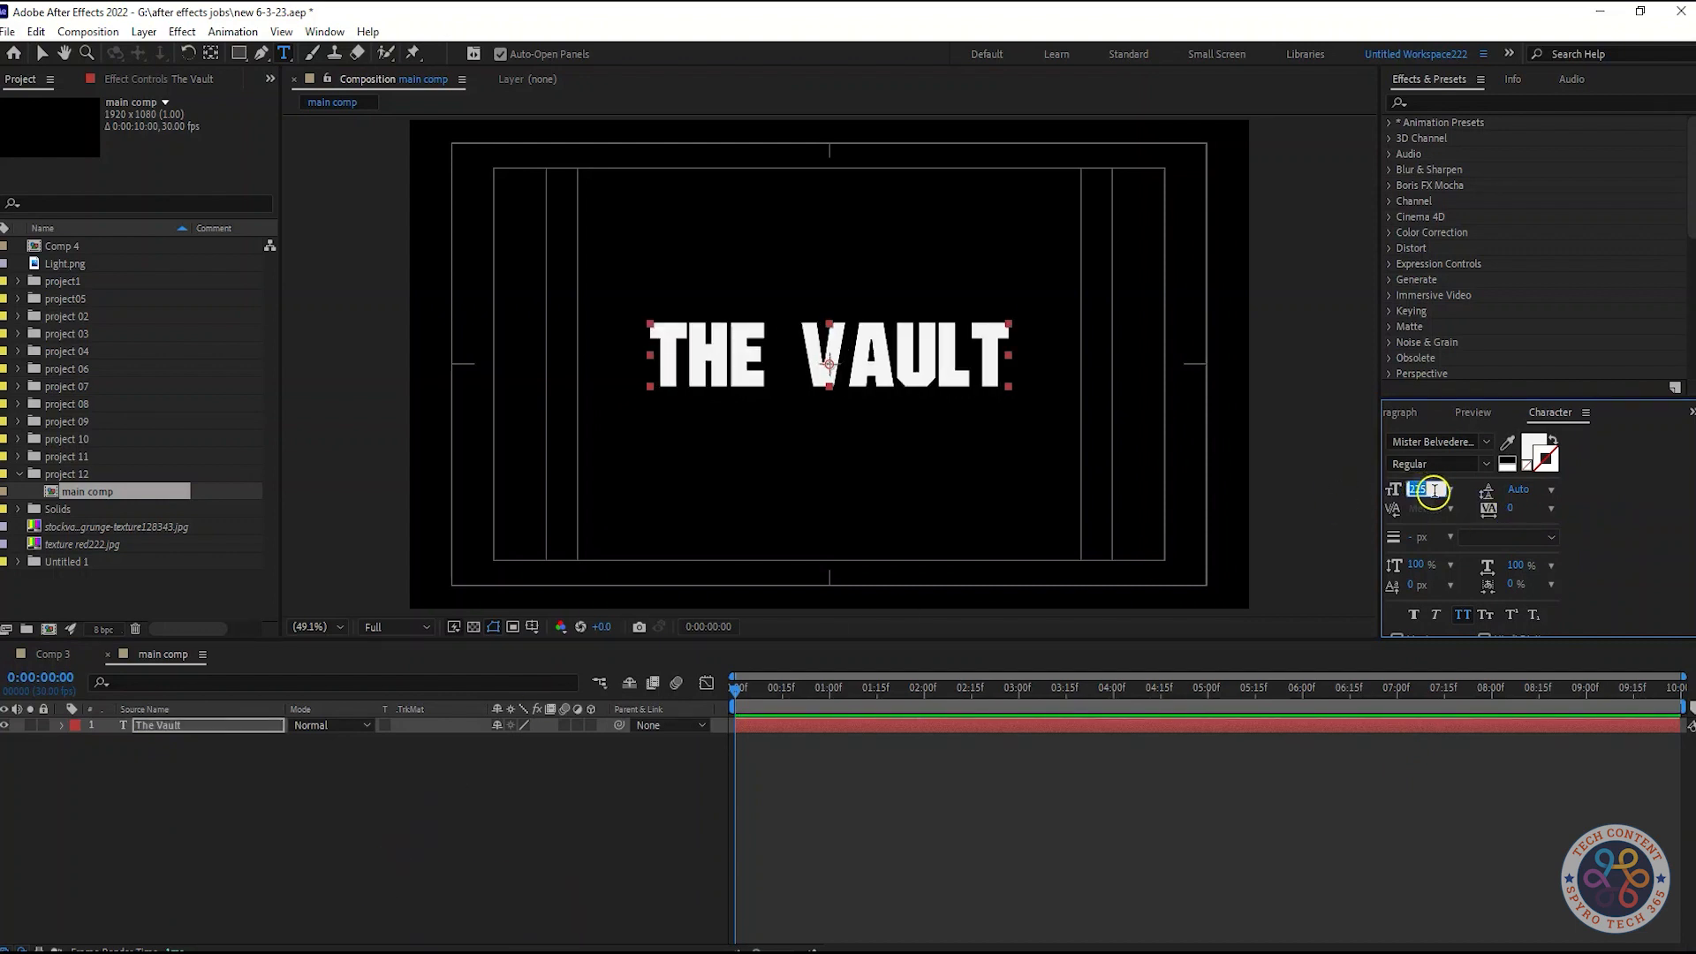
type("220")
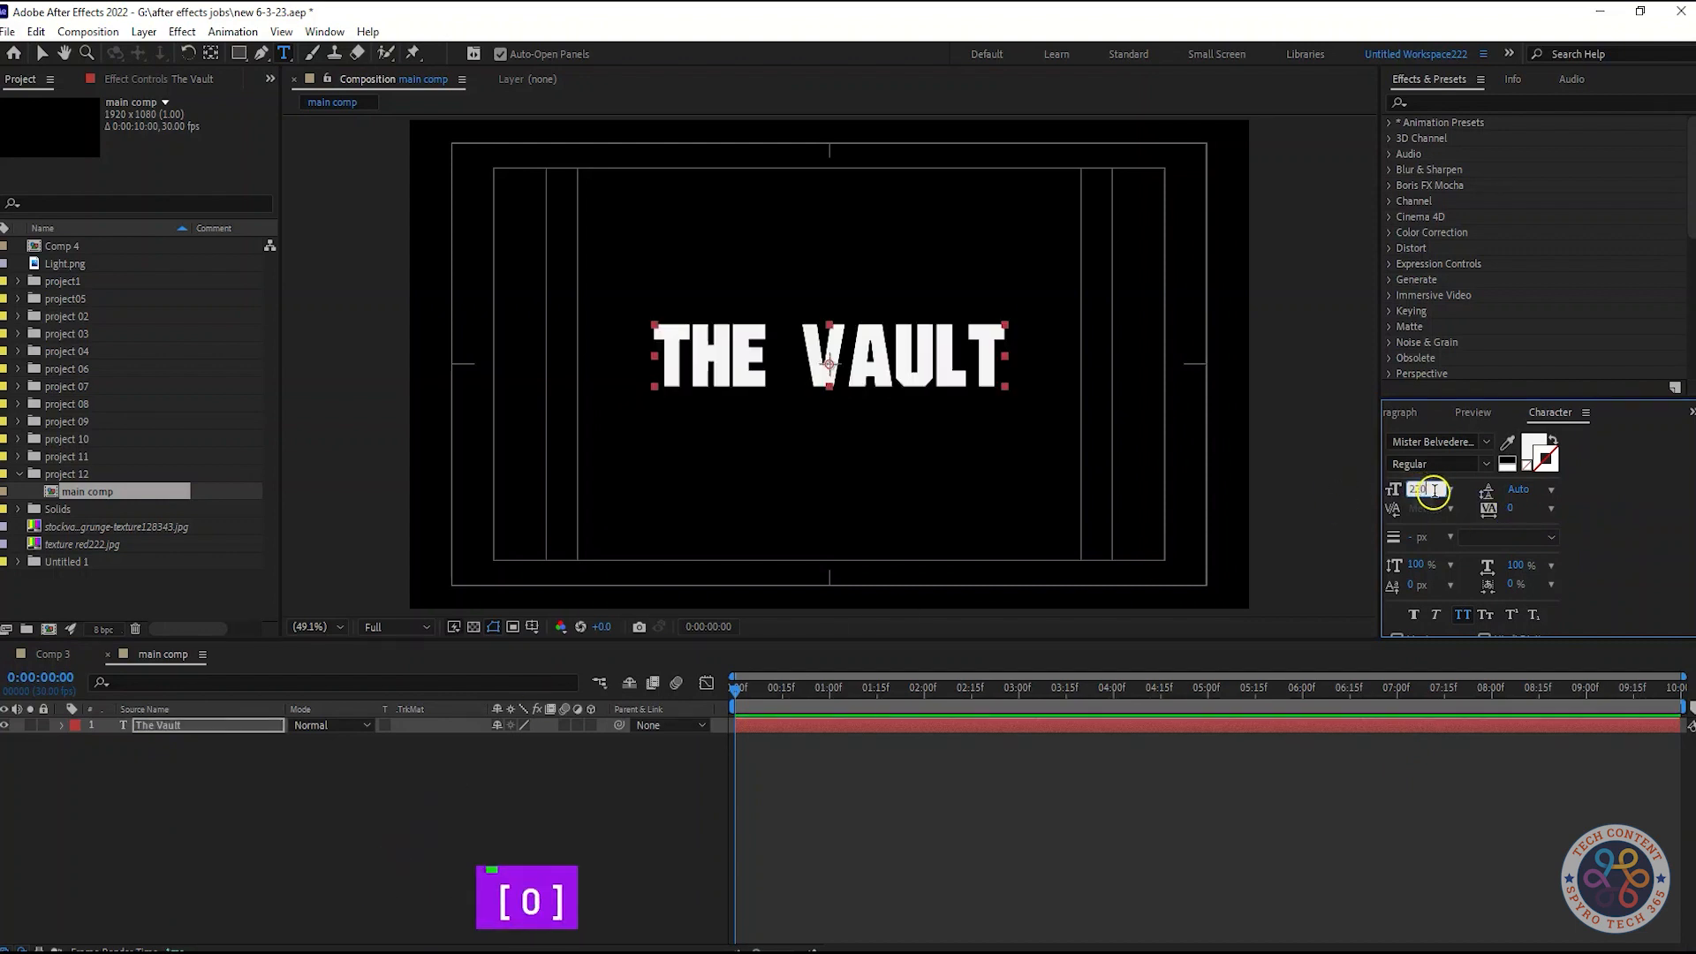
key("Return")
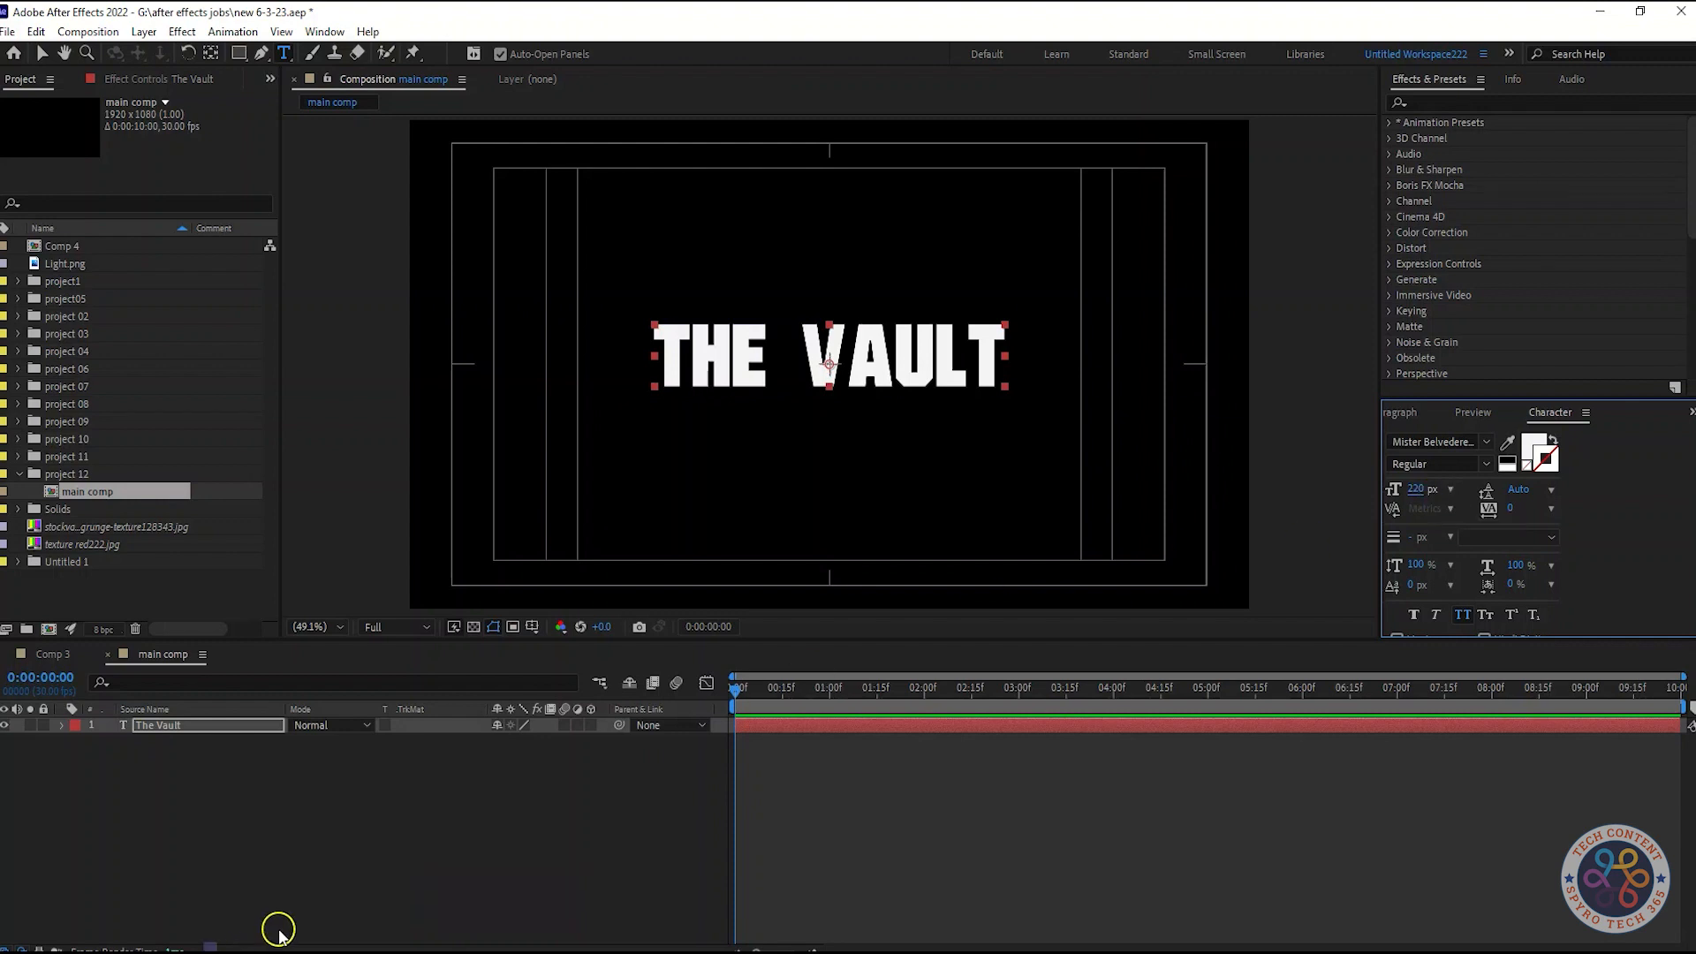
Search the effects presets for "dec" and apply Decrease Tracking to The Vault text layer
left_click(368, 848)
left_click(1469, 104)
type("dec")
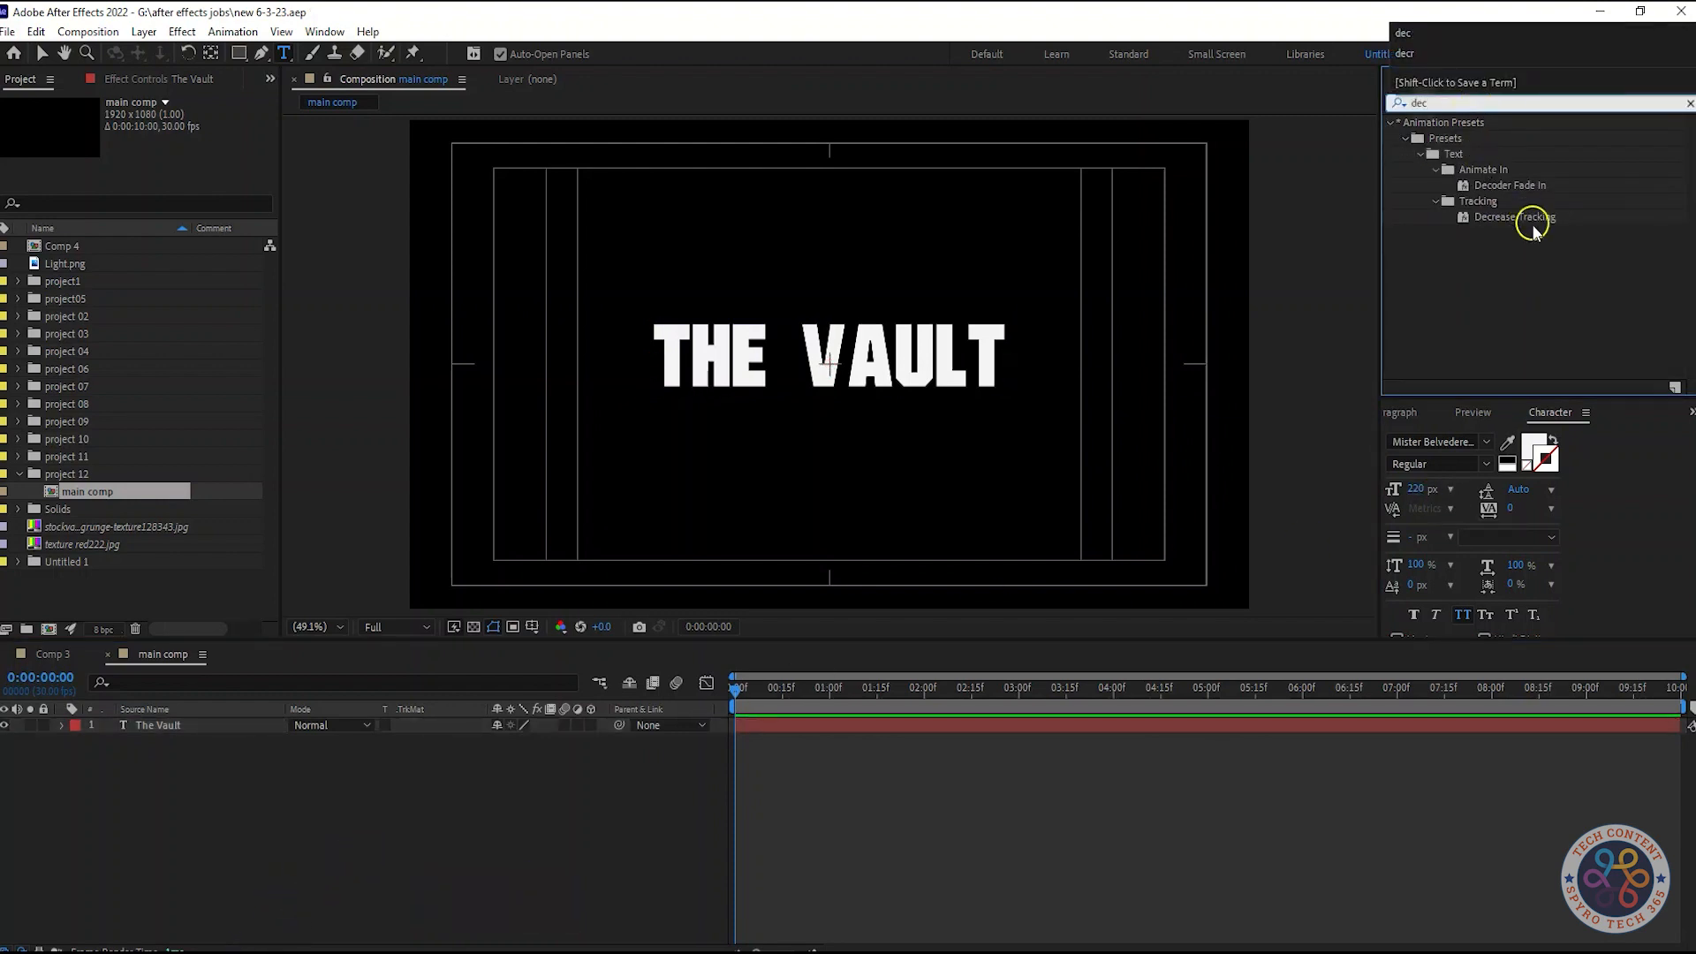
left_click_drag(1514, 216, 246, 718)
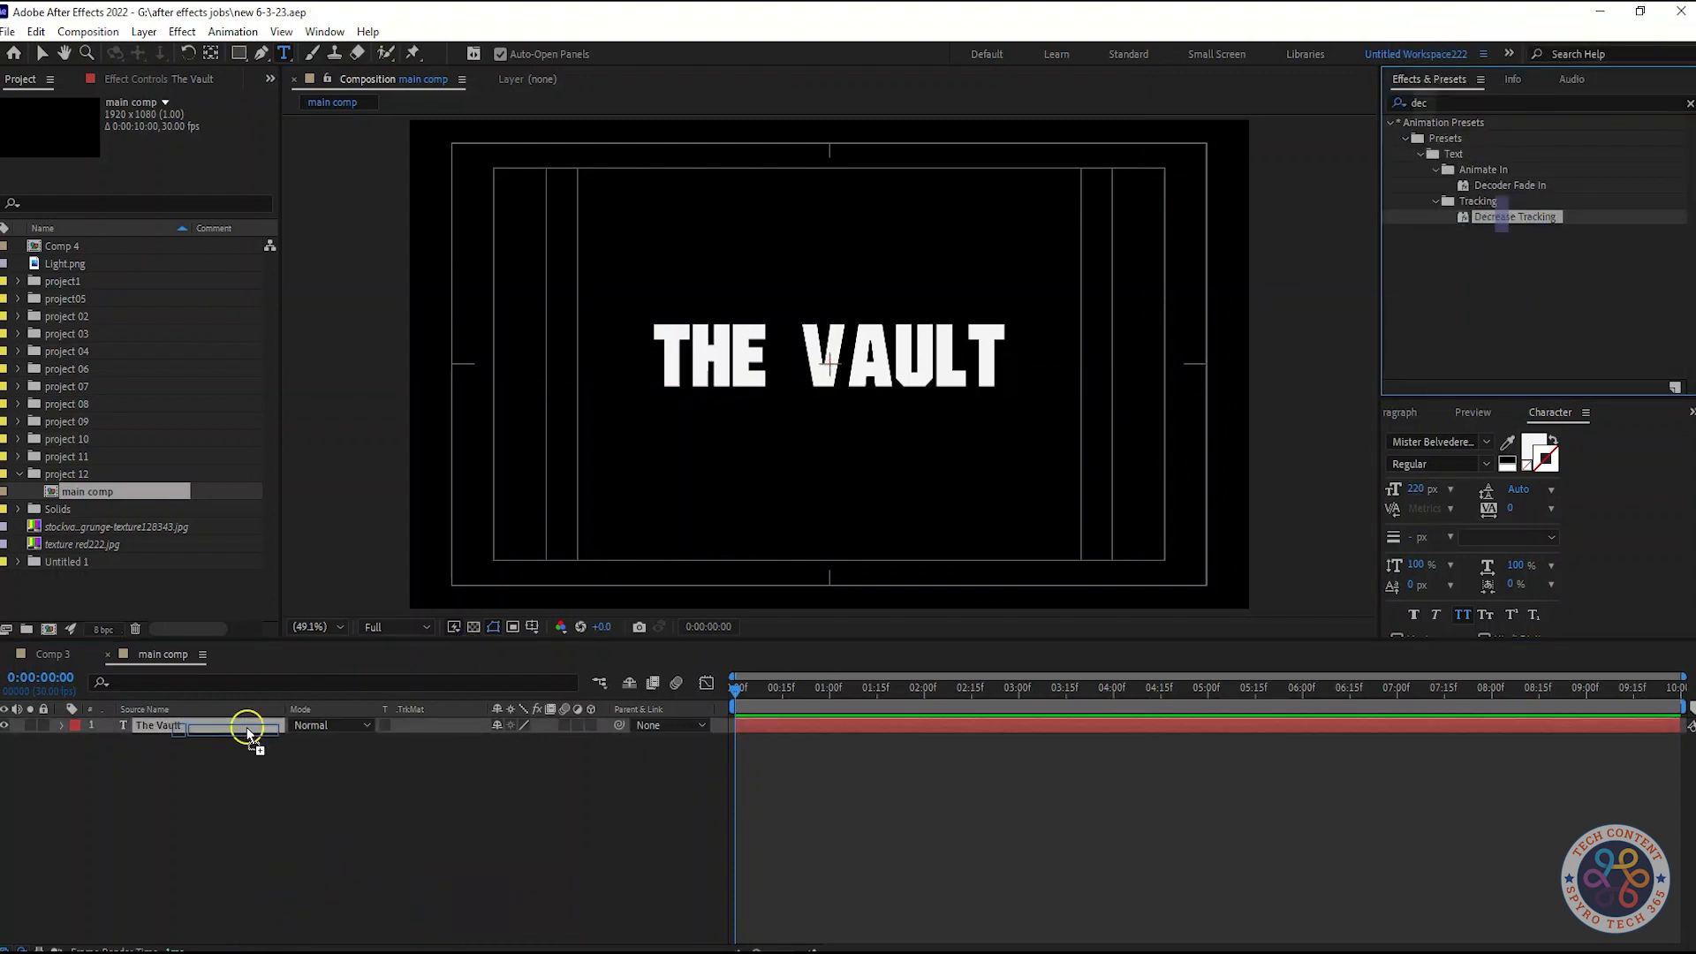
Align the text layer to the composition centre horizontally and vertically
left_click(59, 736)
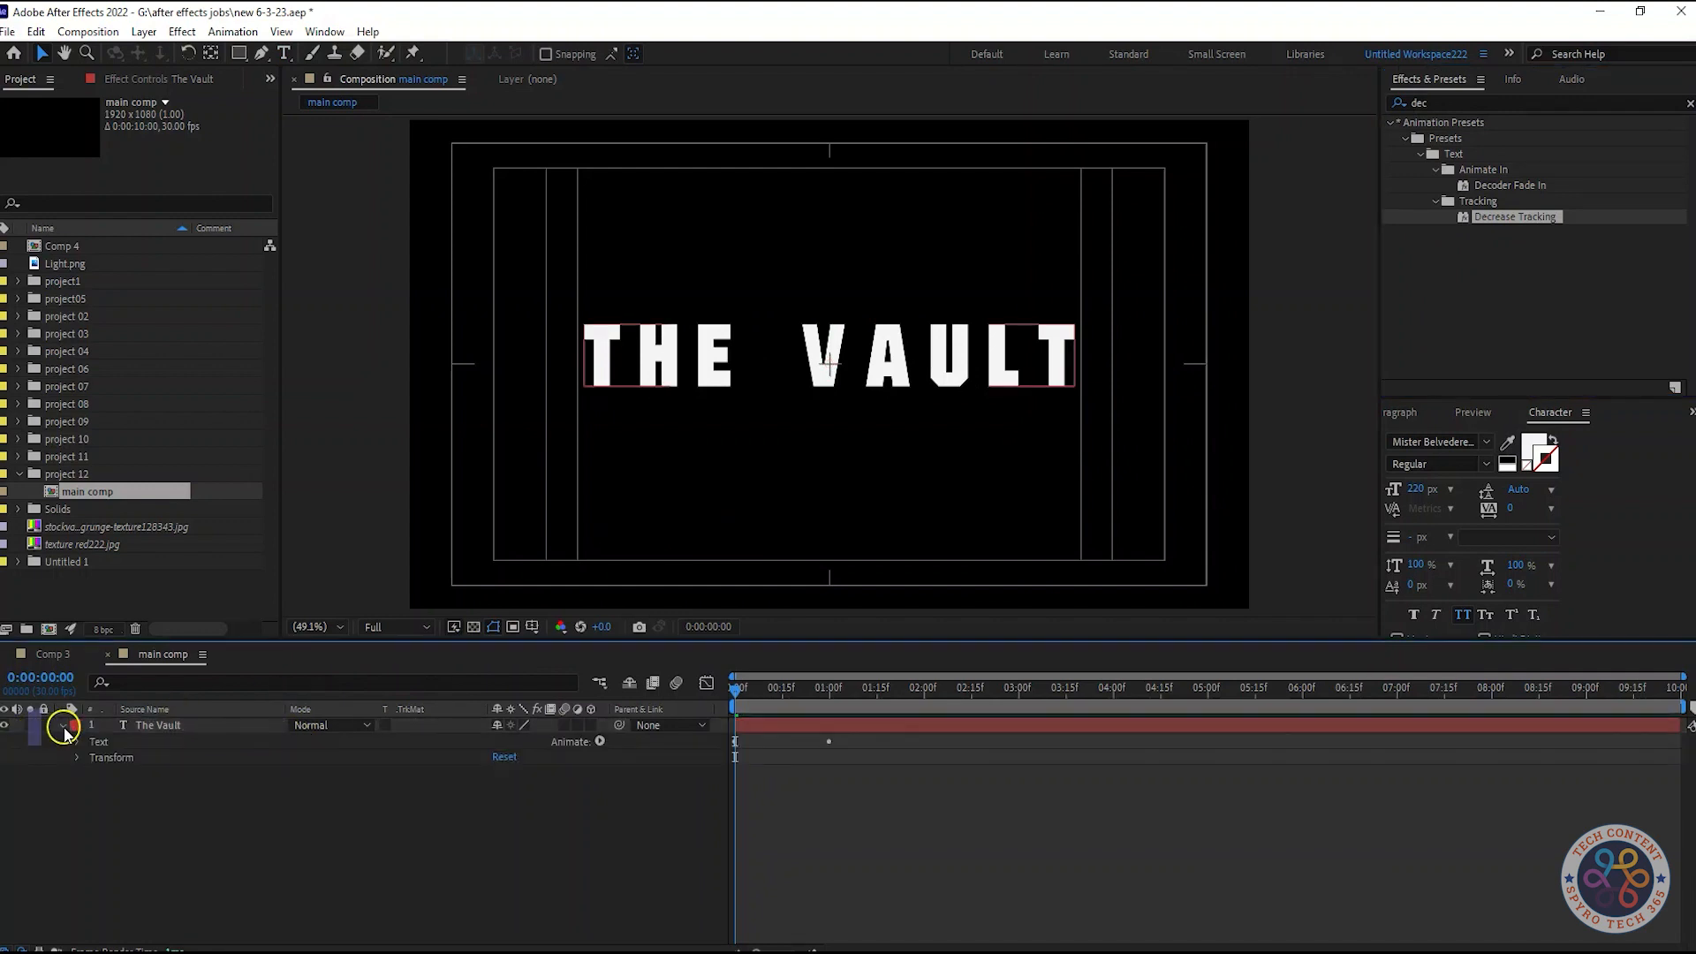
key("u")
key("space")
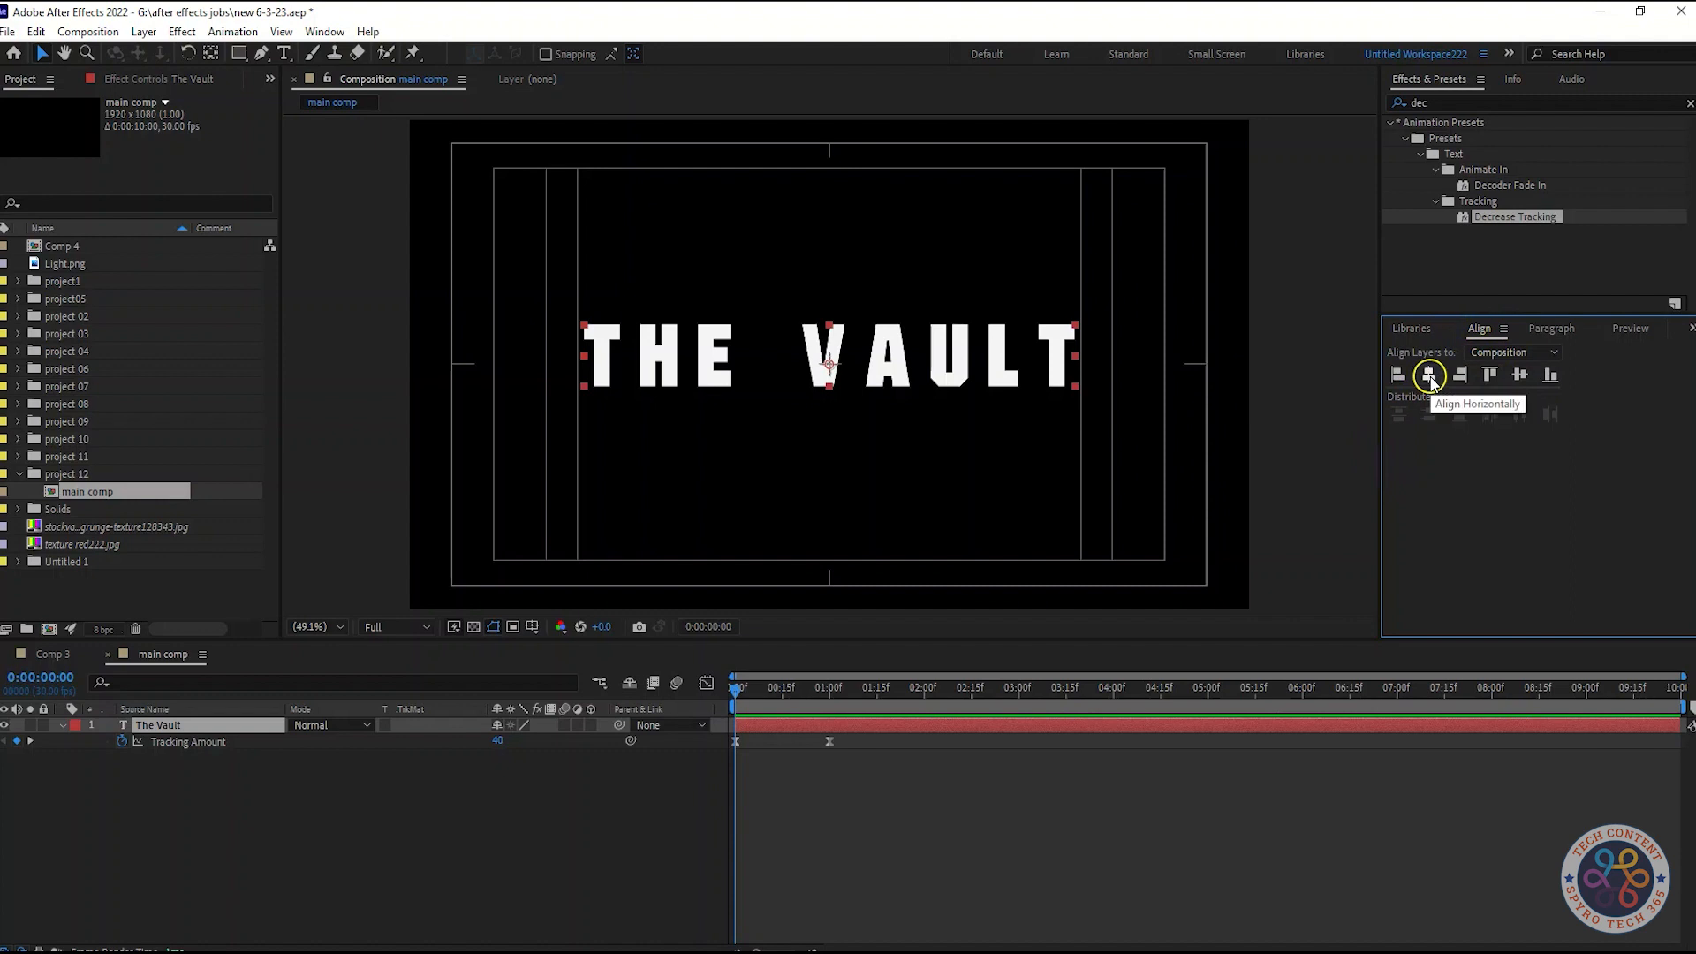
left_click(1430, 376)
left_click(1518, 375)
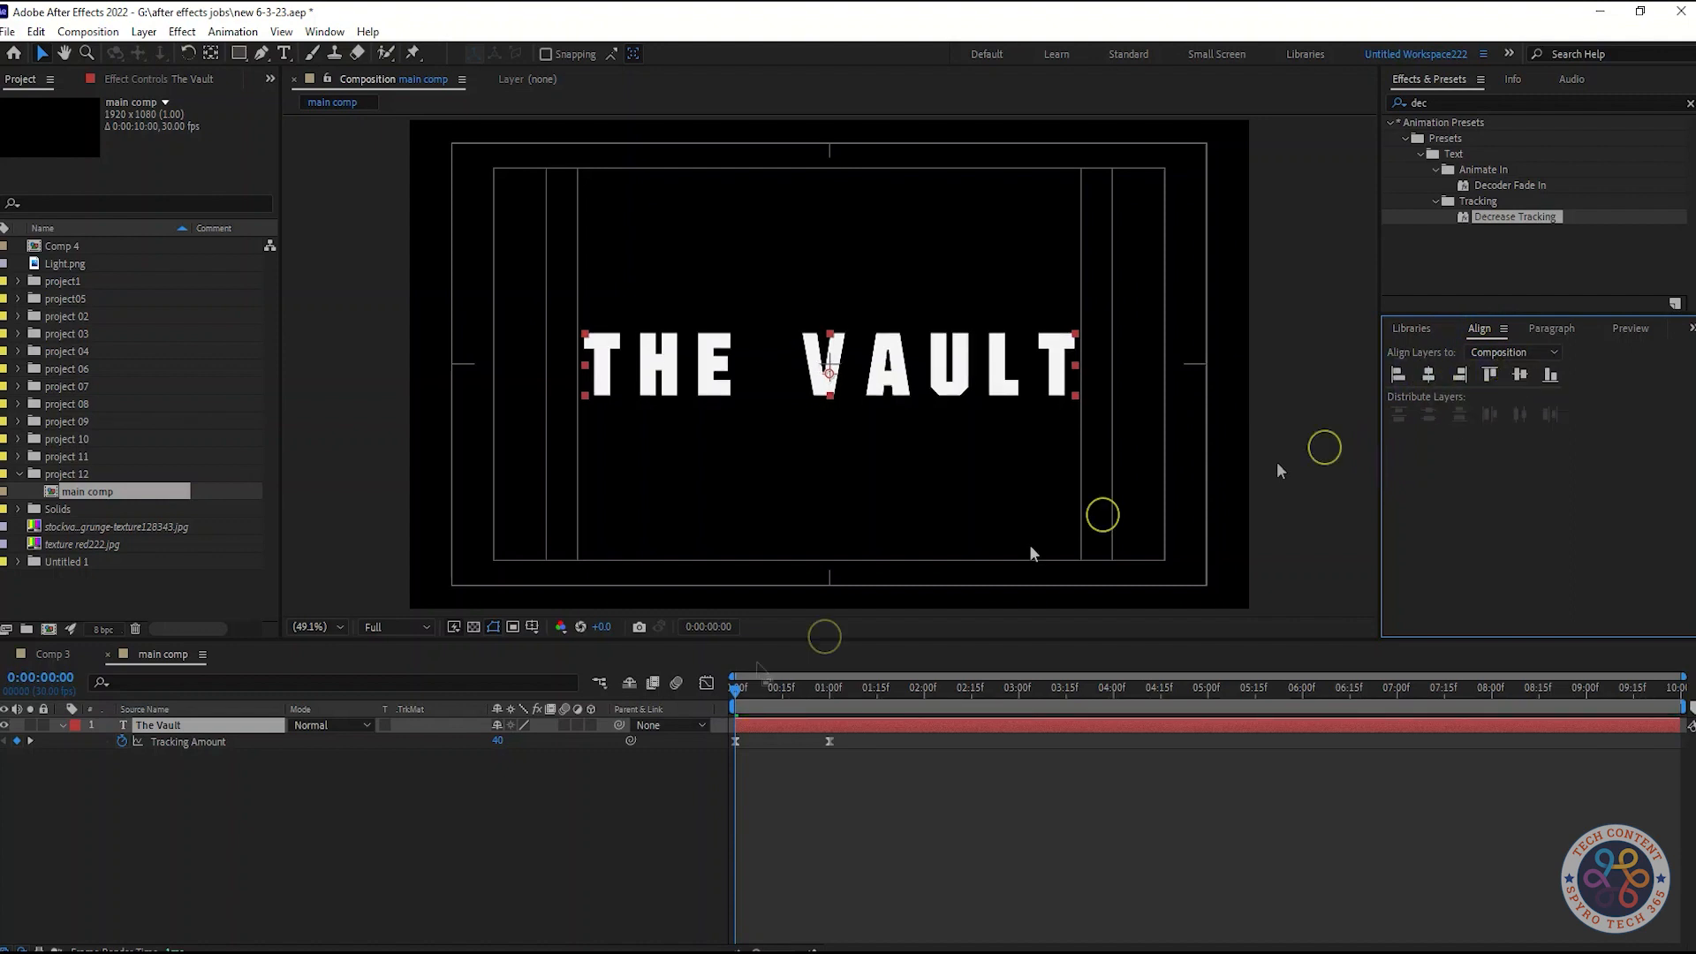
Set the starting Tracking Amount keyframe to 60
left_click(494, 741)
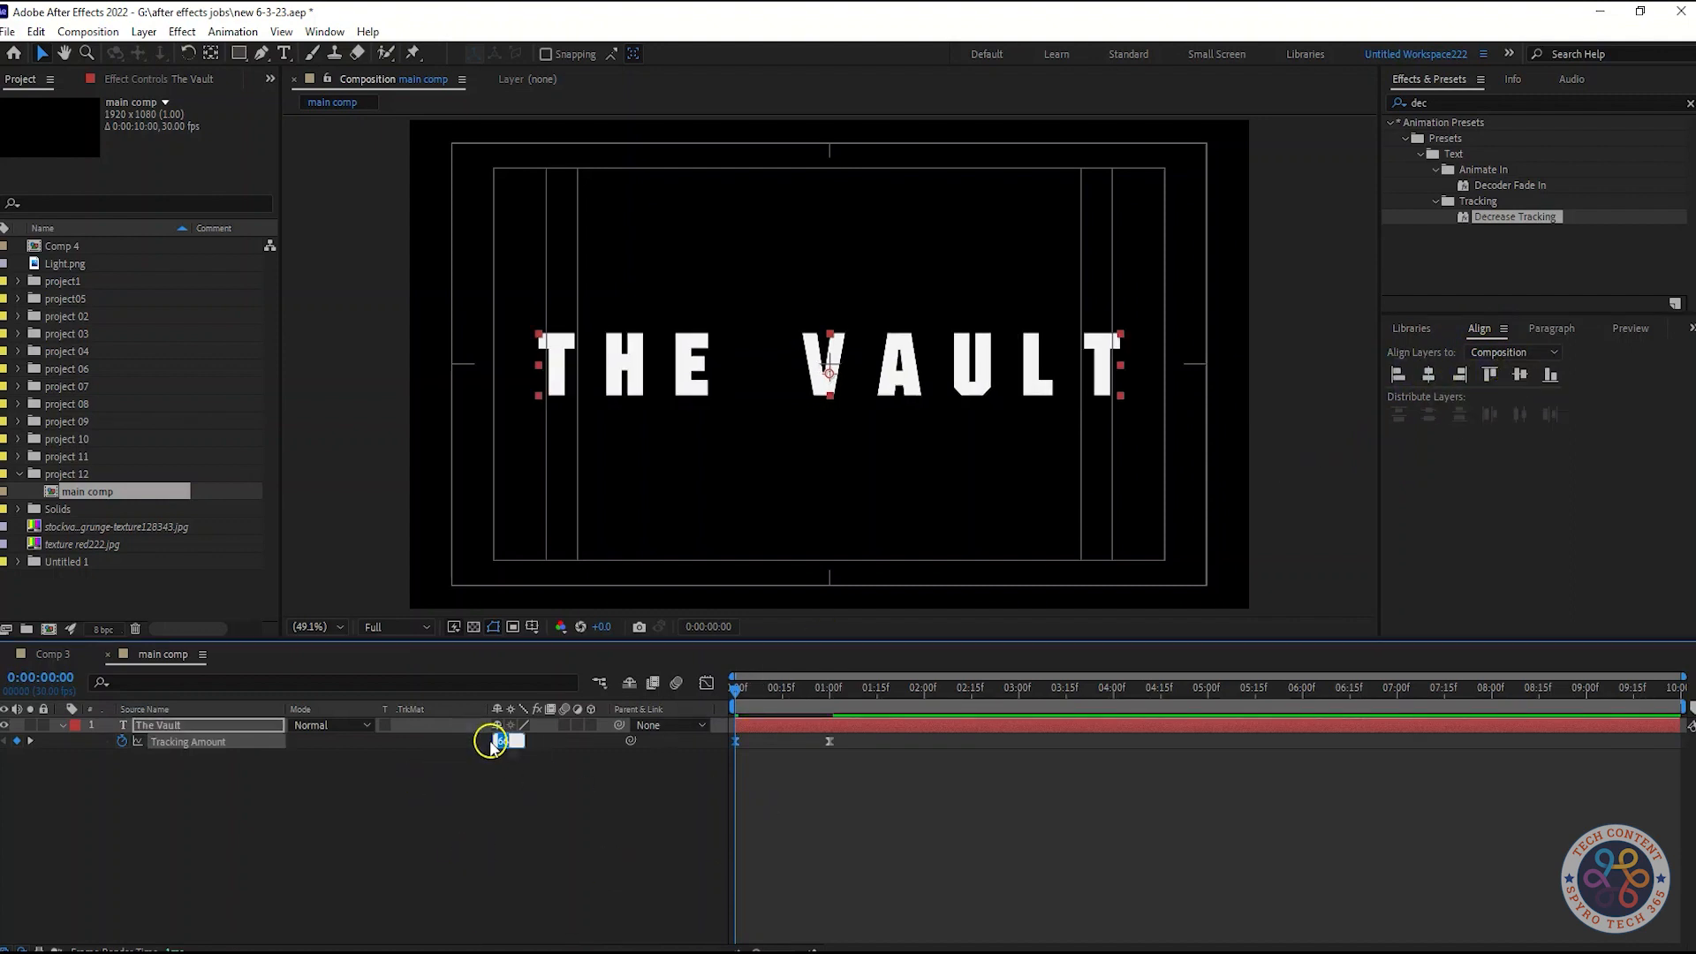
type("0")
key("Return")
Move the ending Tracking Amount keyframe to about 2 seconds and preview the animation
key("space")
key("space")
left_click(895, 691)
left_click_drag(827, 744, 923, 742)
key("Home")
key("space")
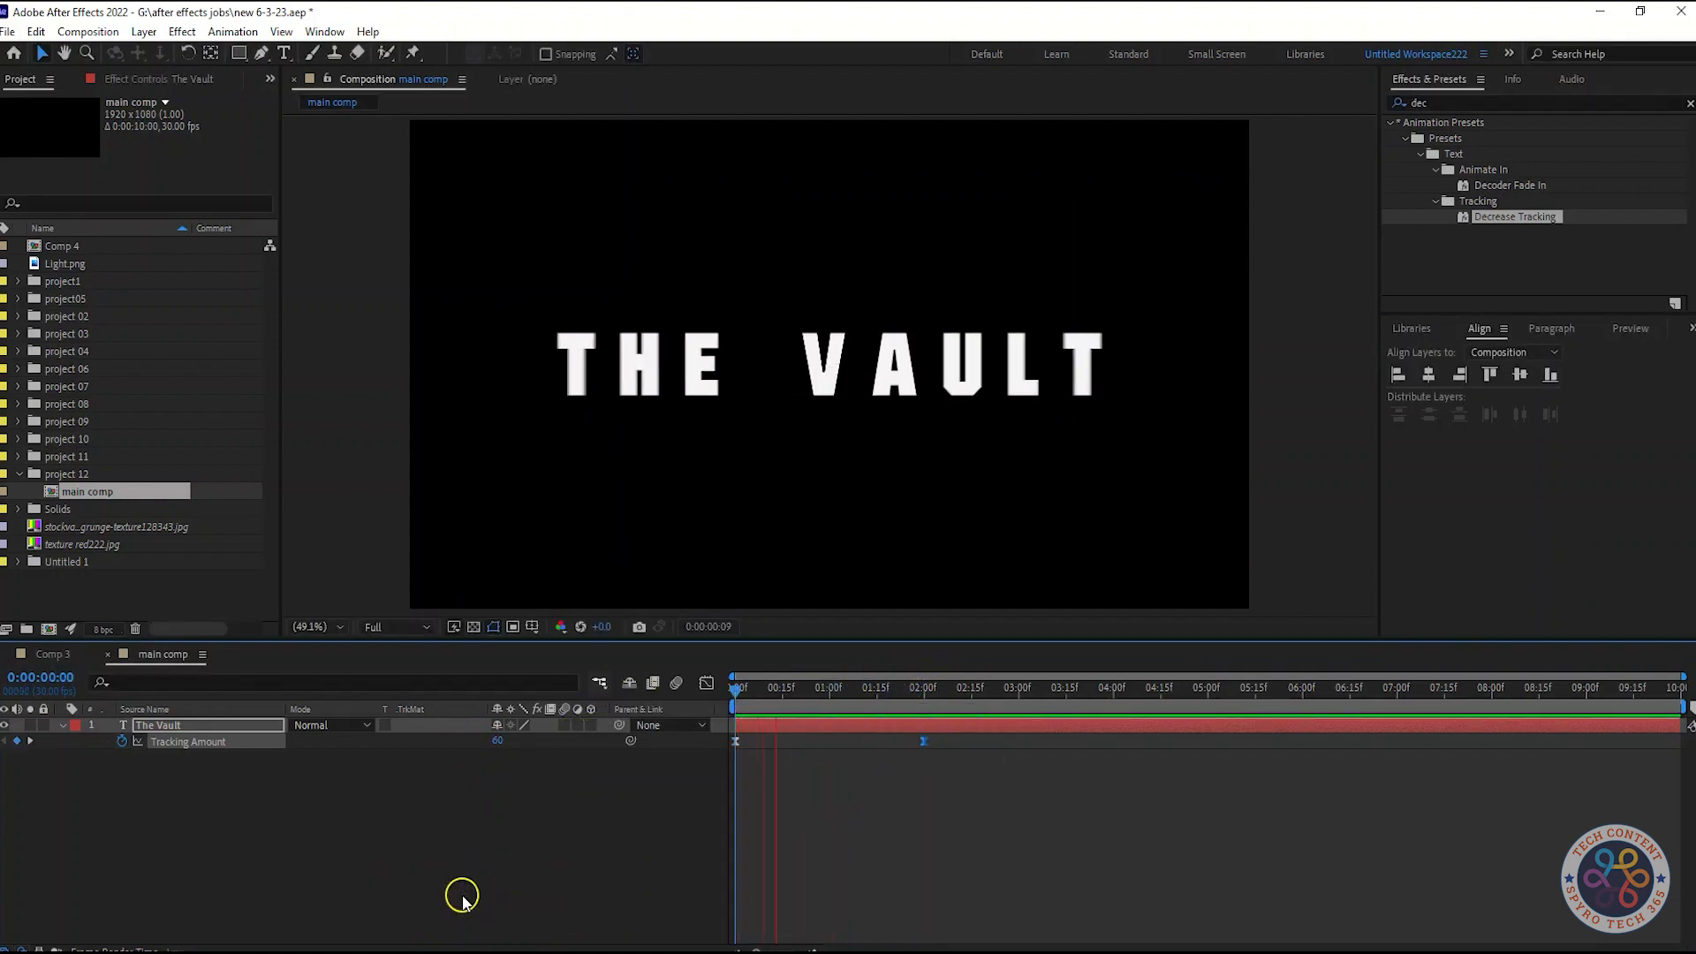
key("space")
left_click(943, 691)
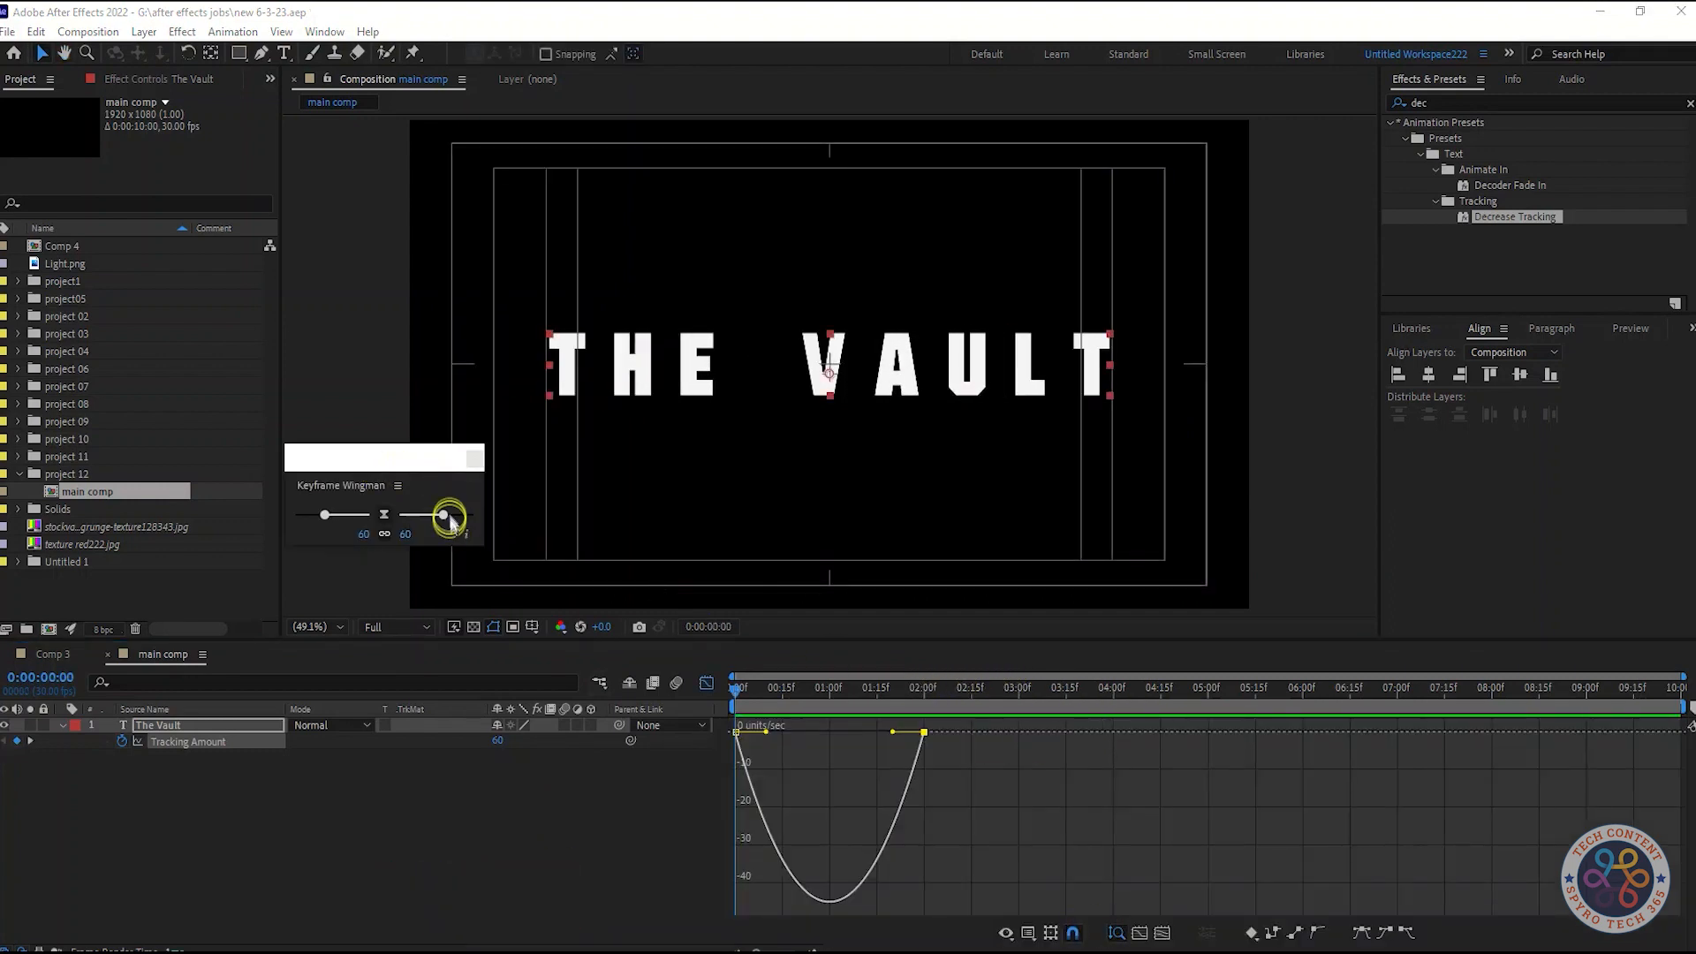
Apply easing to the Tracking Amount keyframes with Keyframe Wingman and preview the result
left_click_drag(445, 516, 485, 518)
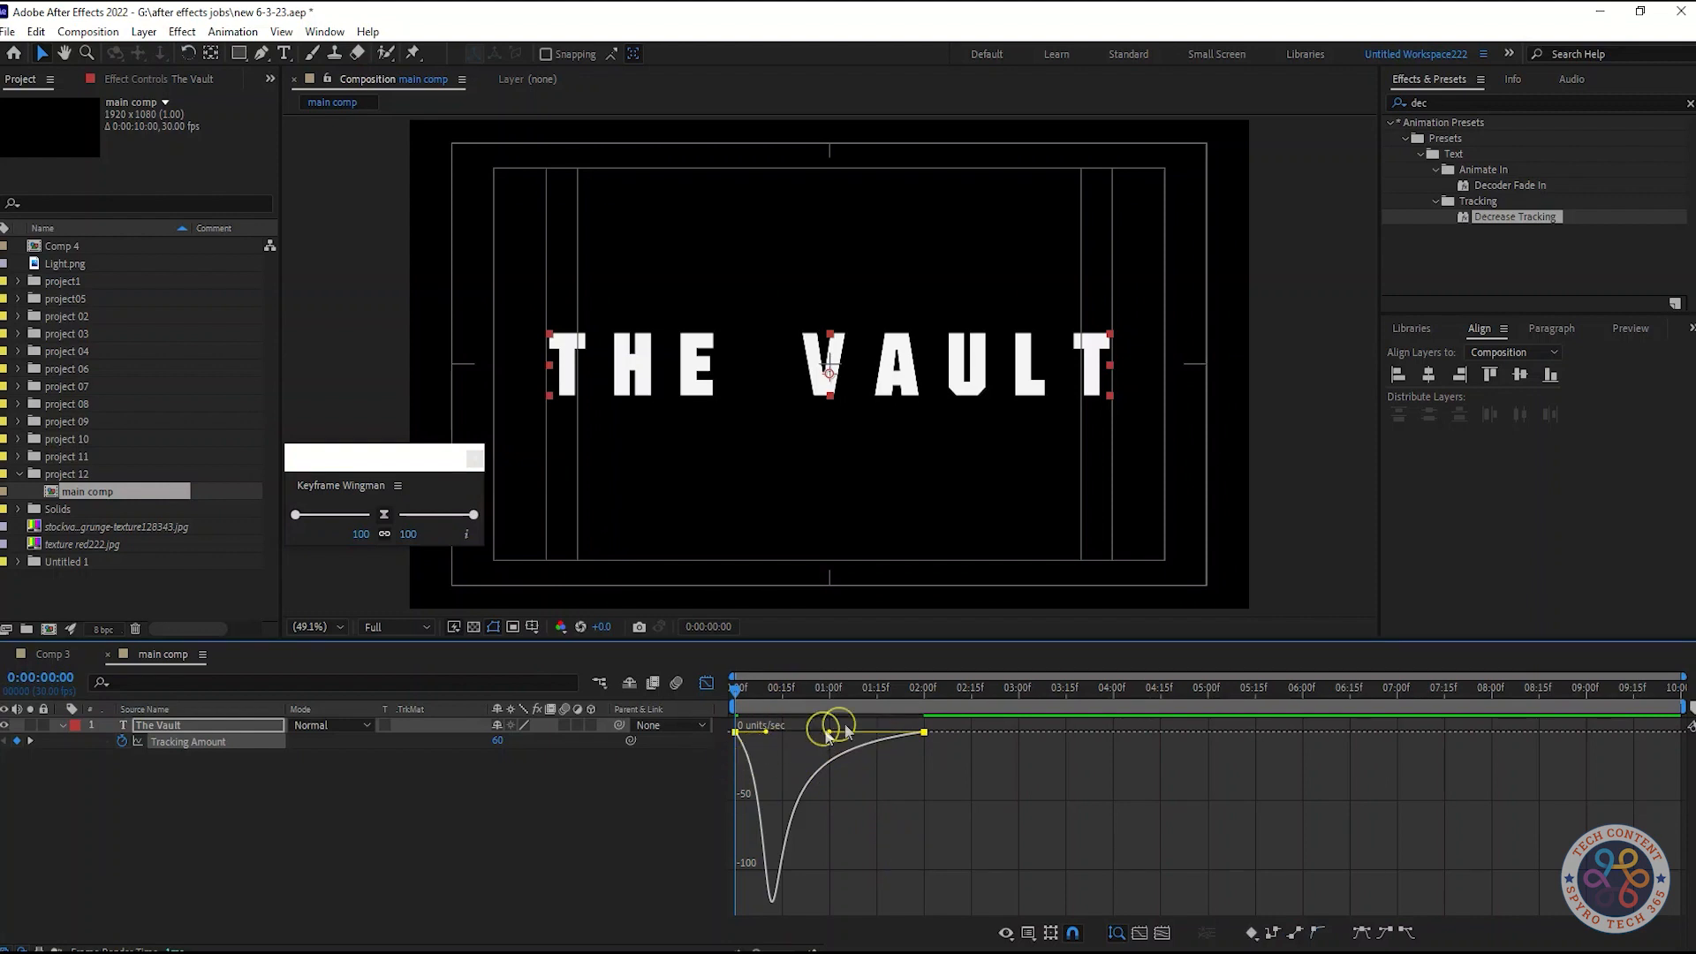
key("space")
key("space")
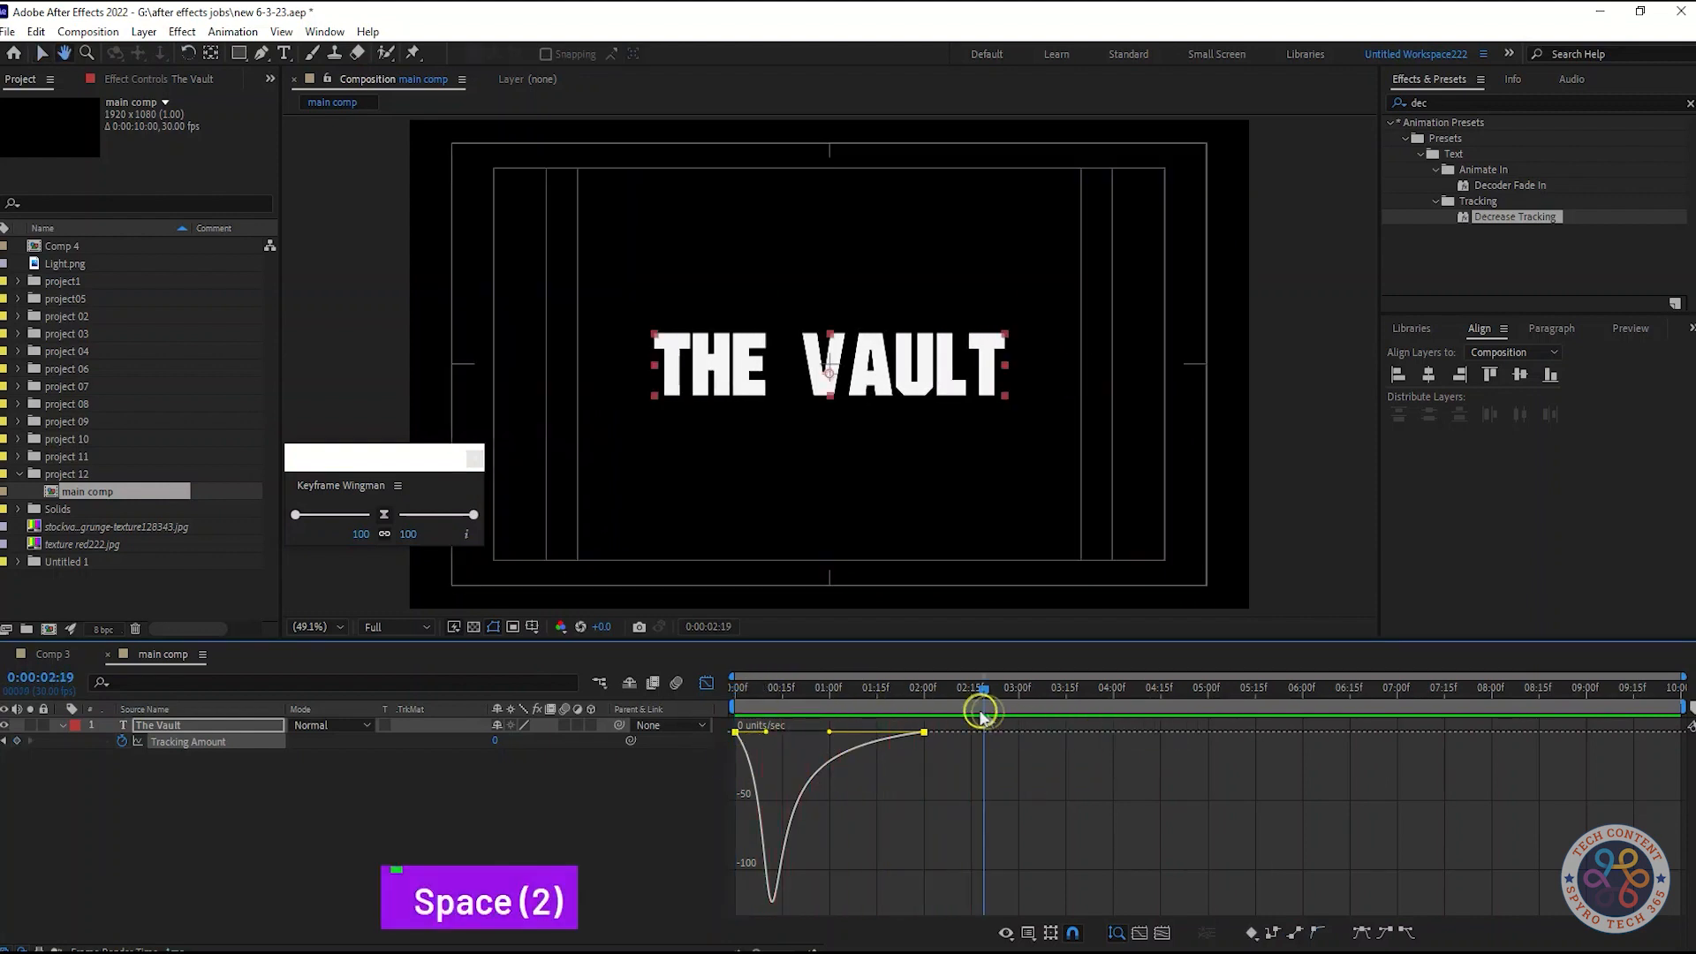
key("space")
key("space")
Set the keyframe easing to 18 in Keyframe Wingman, checking the curve in the graph editor, and preview
left_click(706, 683)
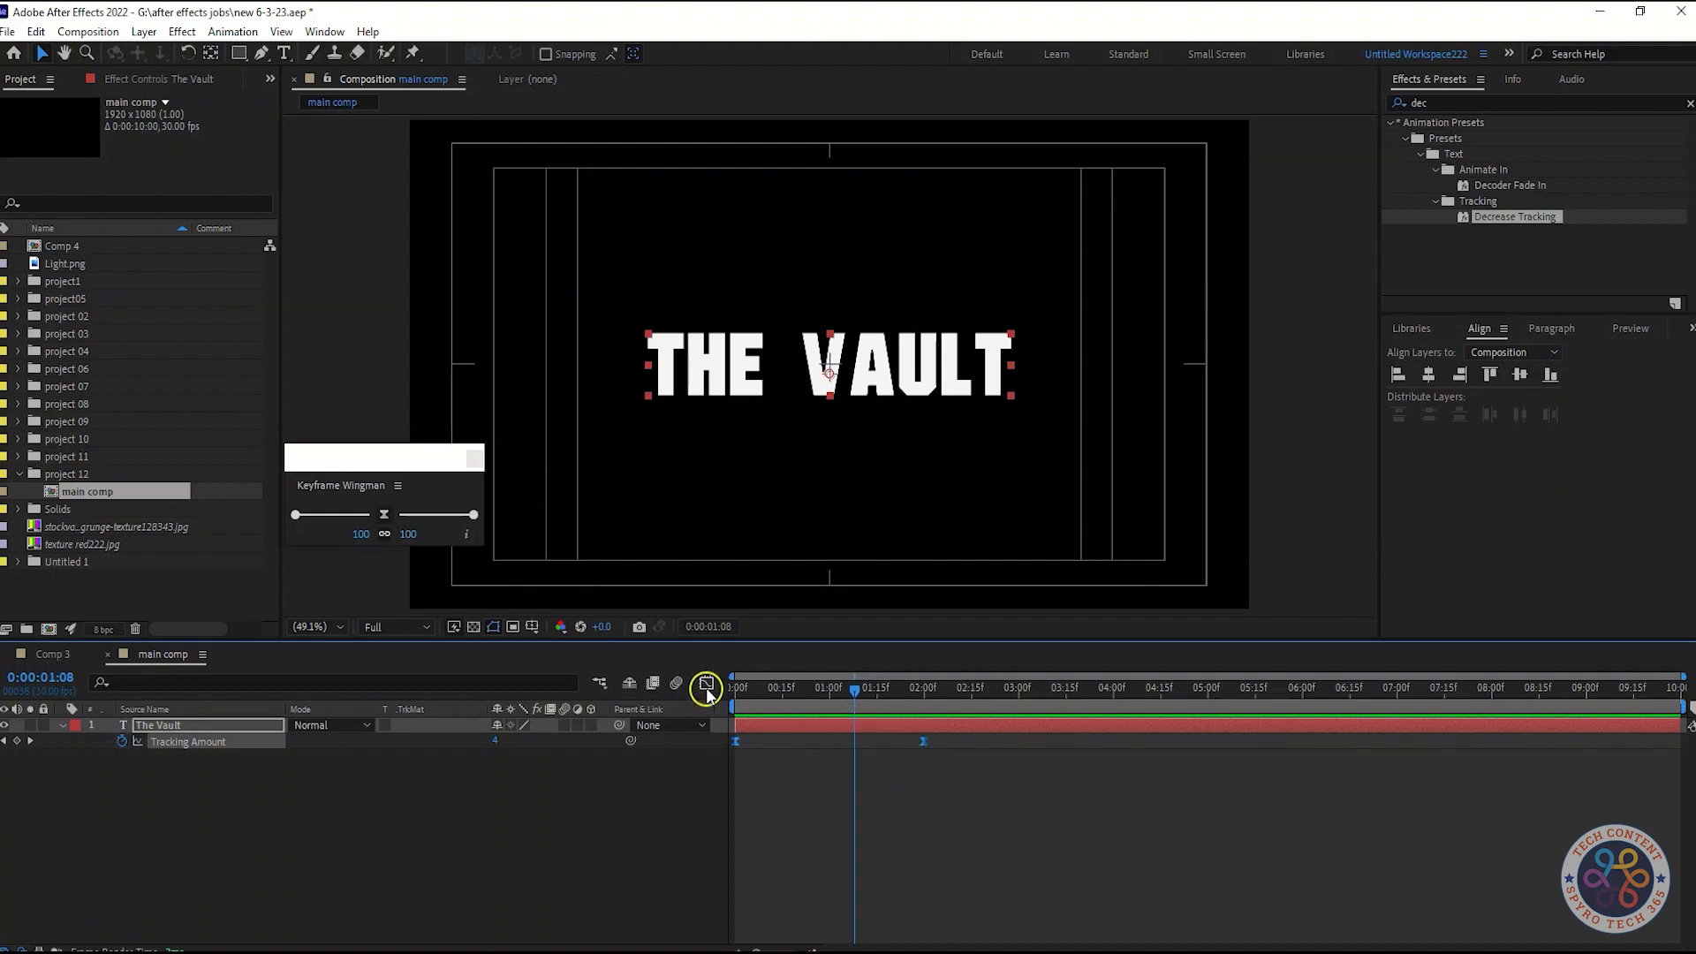
left_click(706, 683)
left_click_drag(844, 691, 687, 694)
left_click(769, 731)
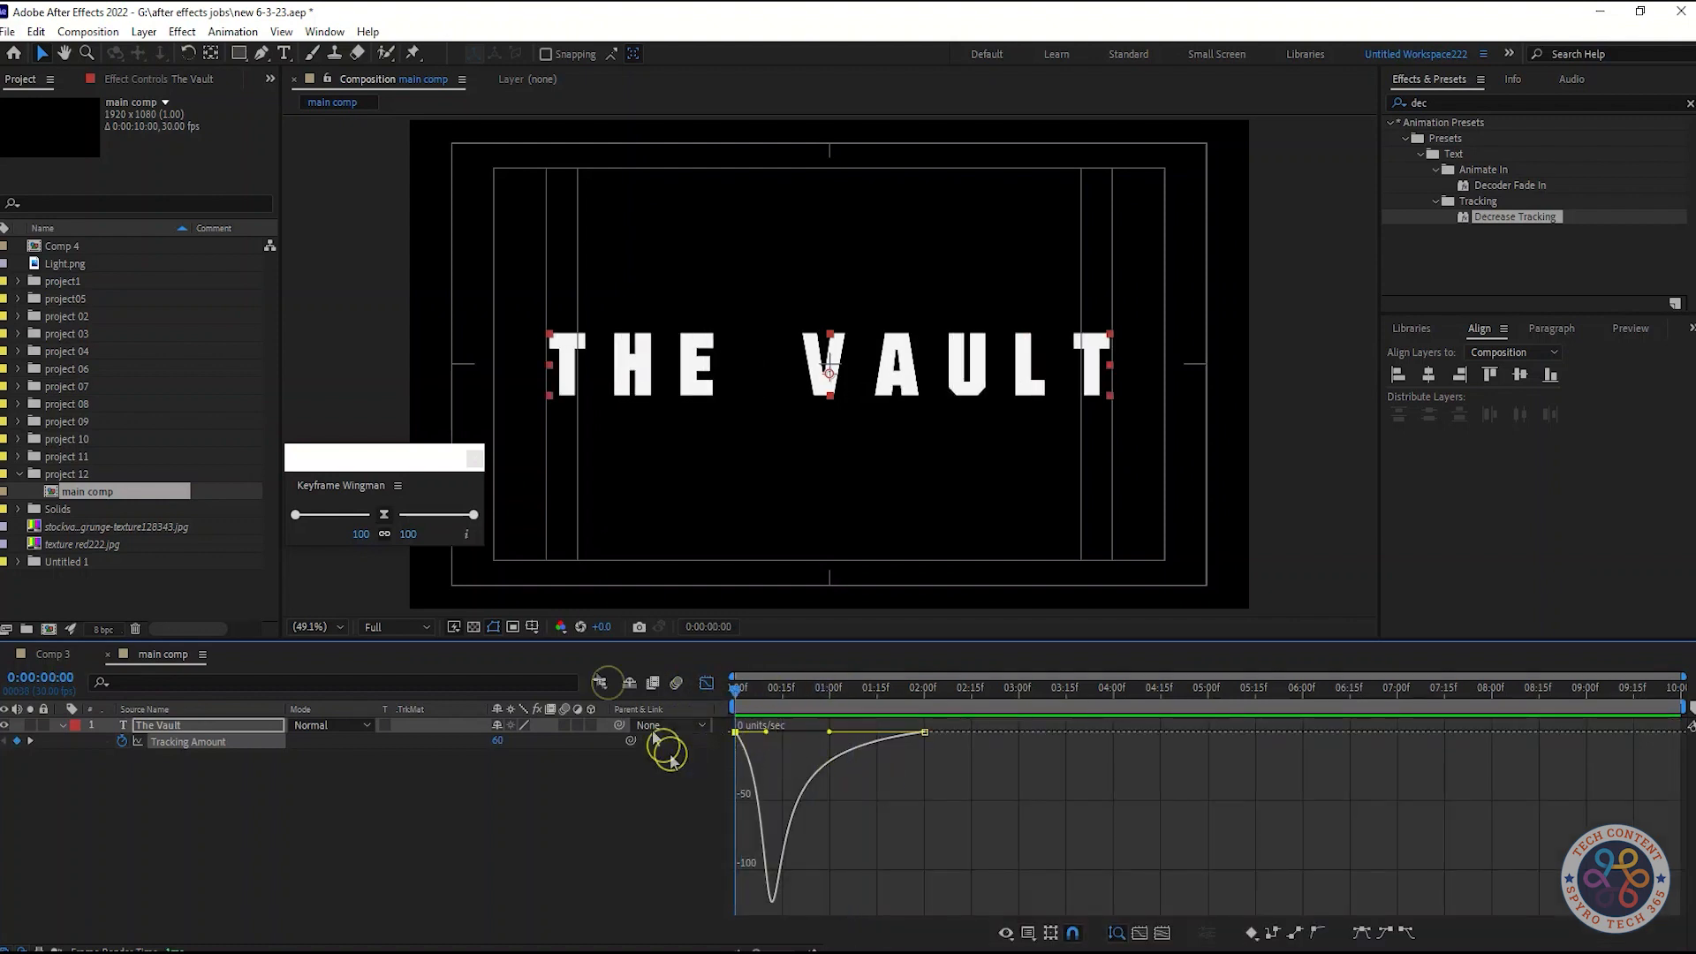
left_click_drag(450, 520, 411, 519)
key("space")
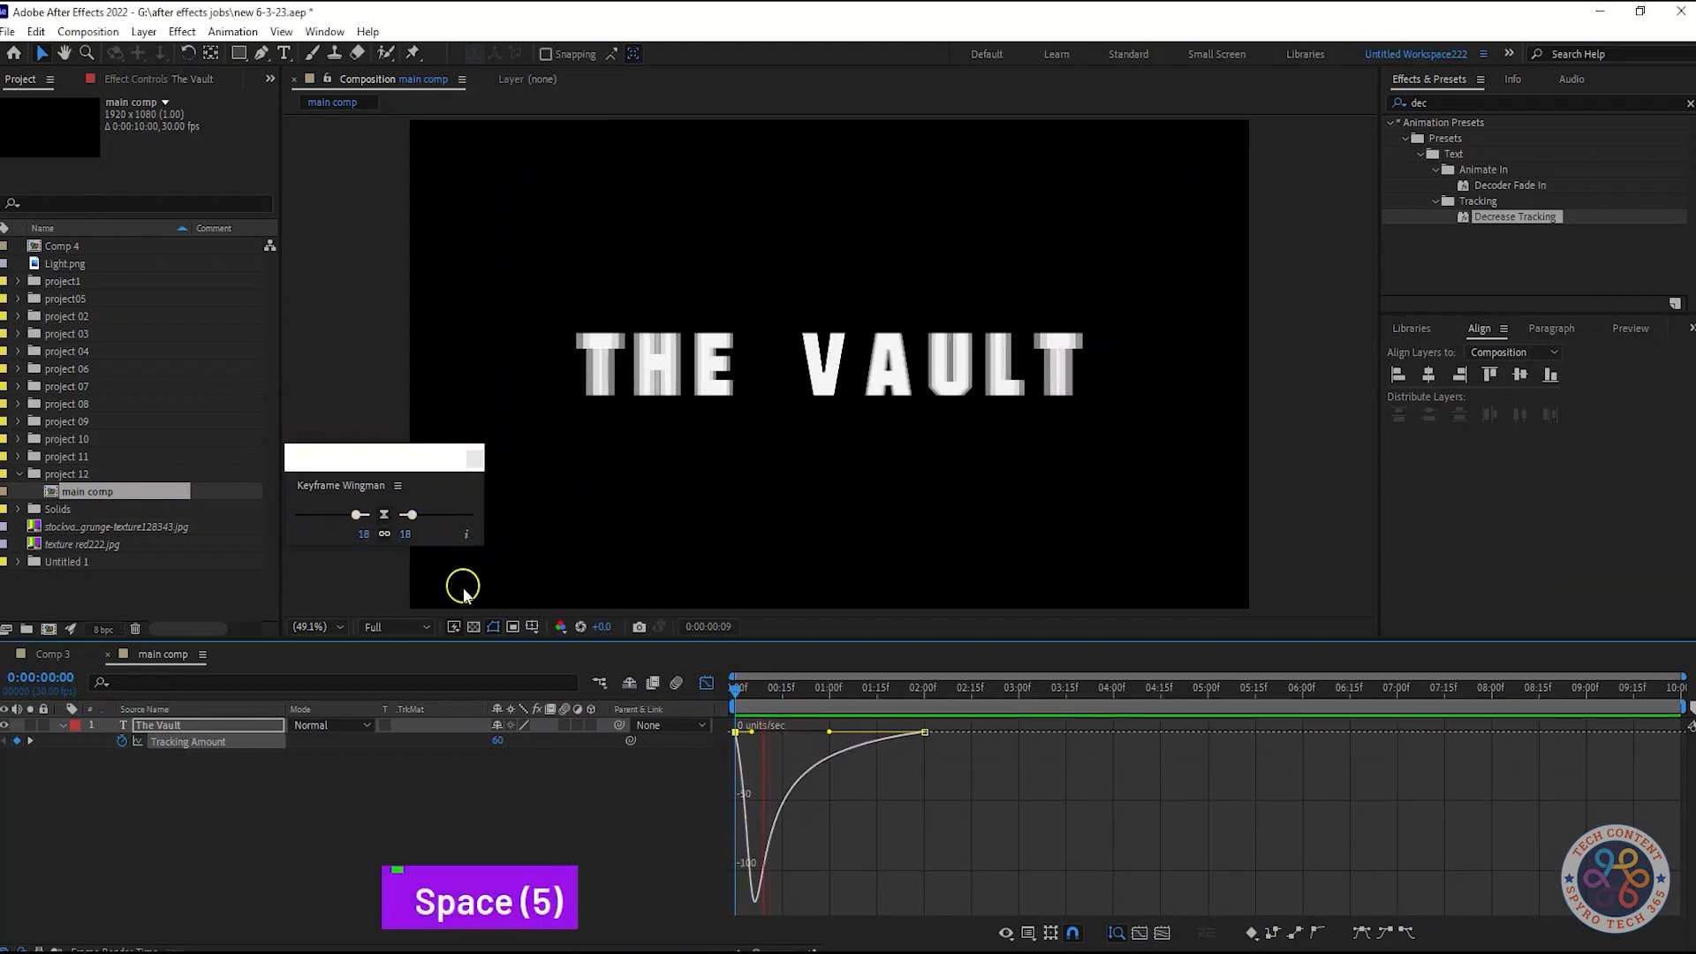
key("space")
key("space")
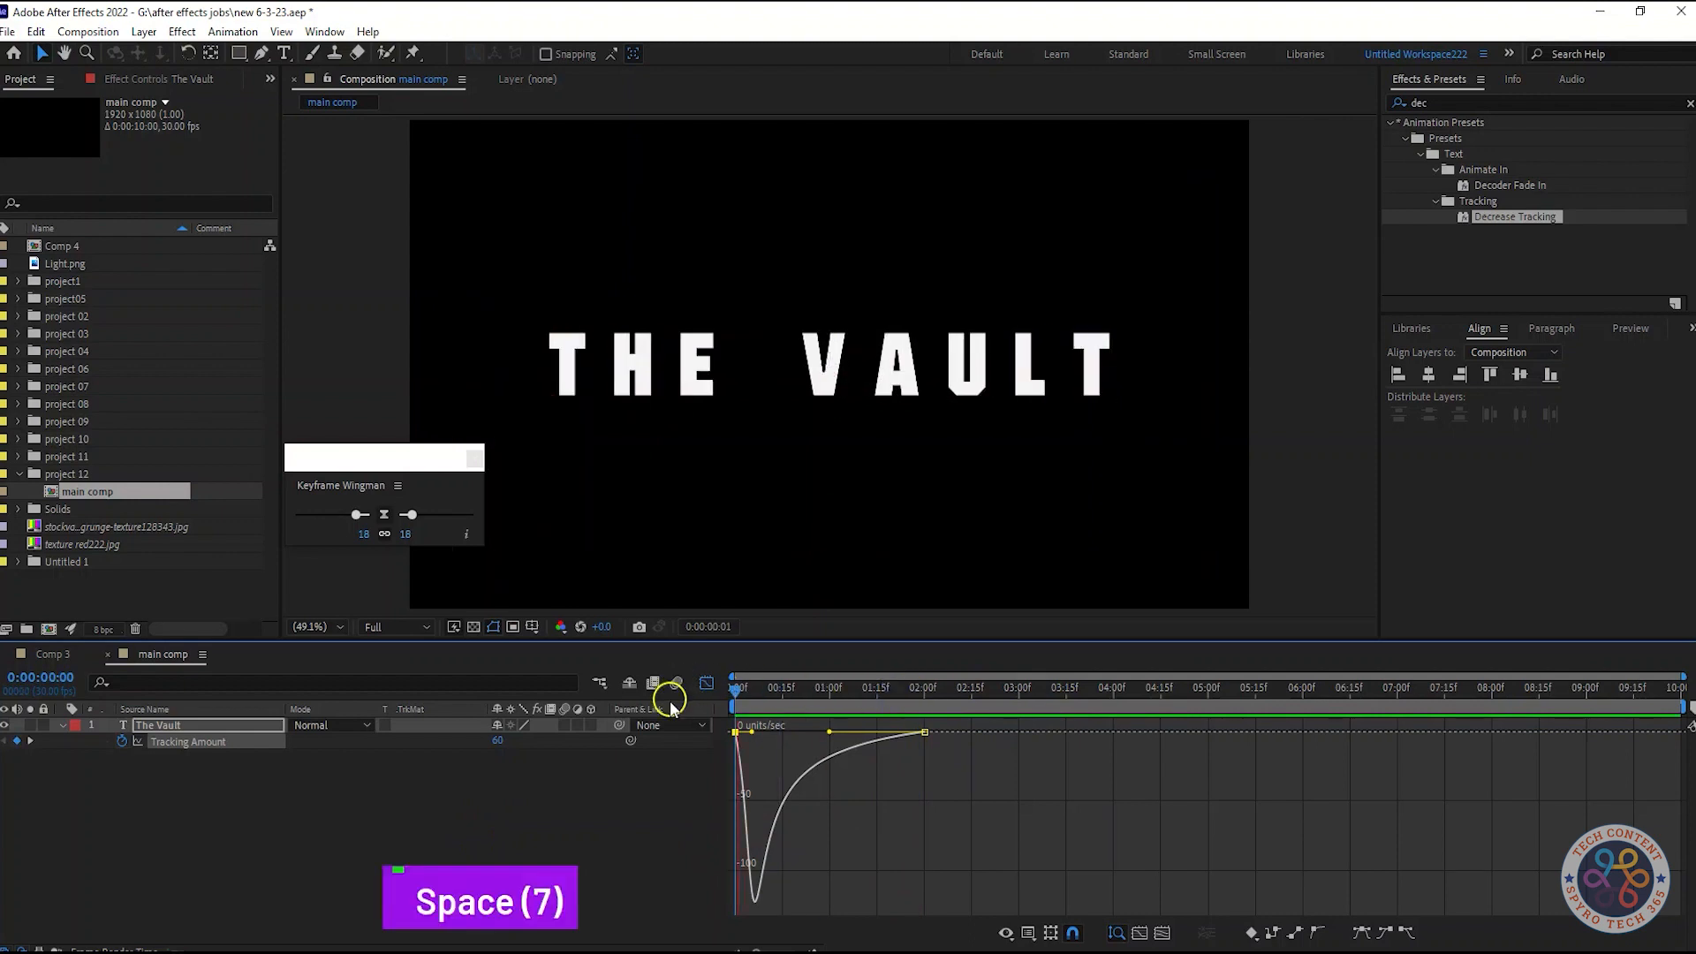
key("space")
left_click(707, 682)
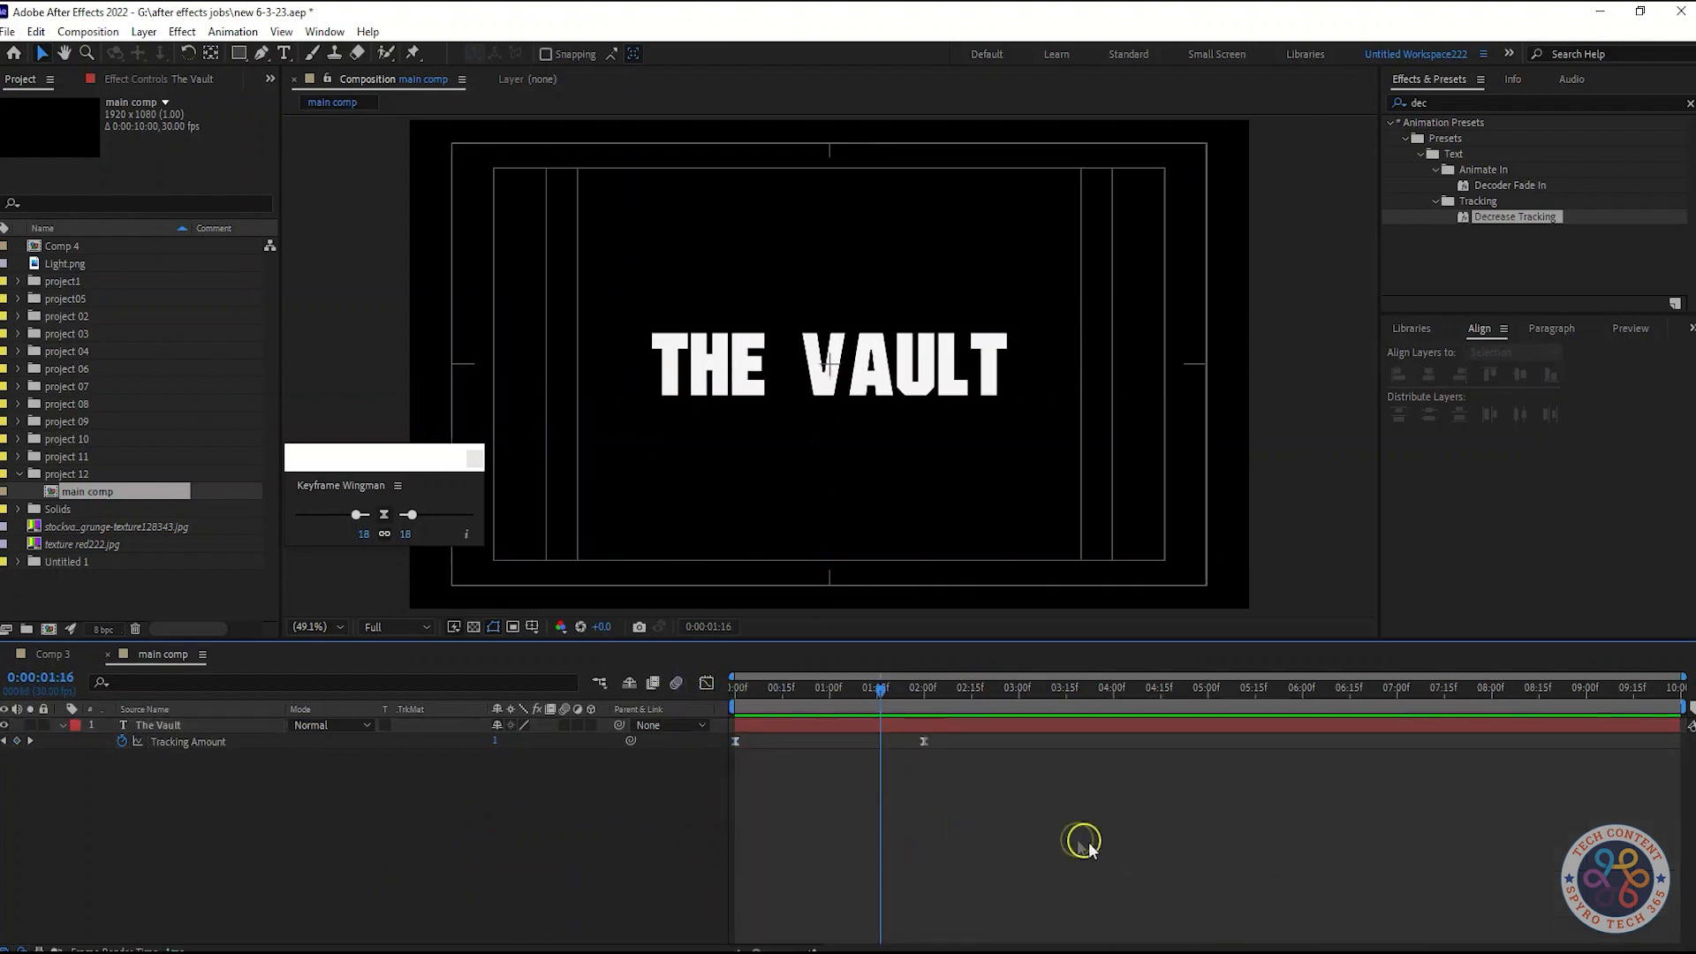
Pre-compose The Vault text layer into a new composition named "Text comp"
left_click_drag(427, 466, 329, 302)
right_click(235, 725)
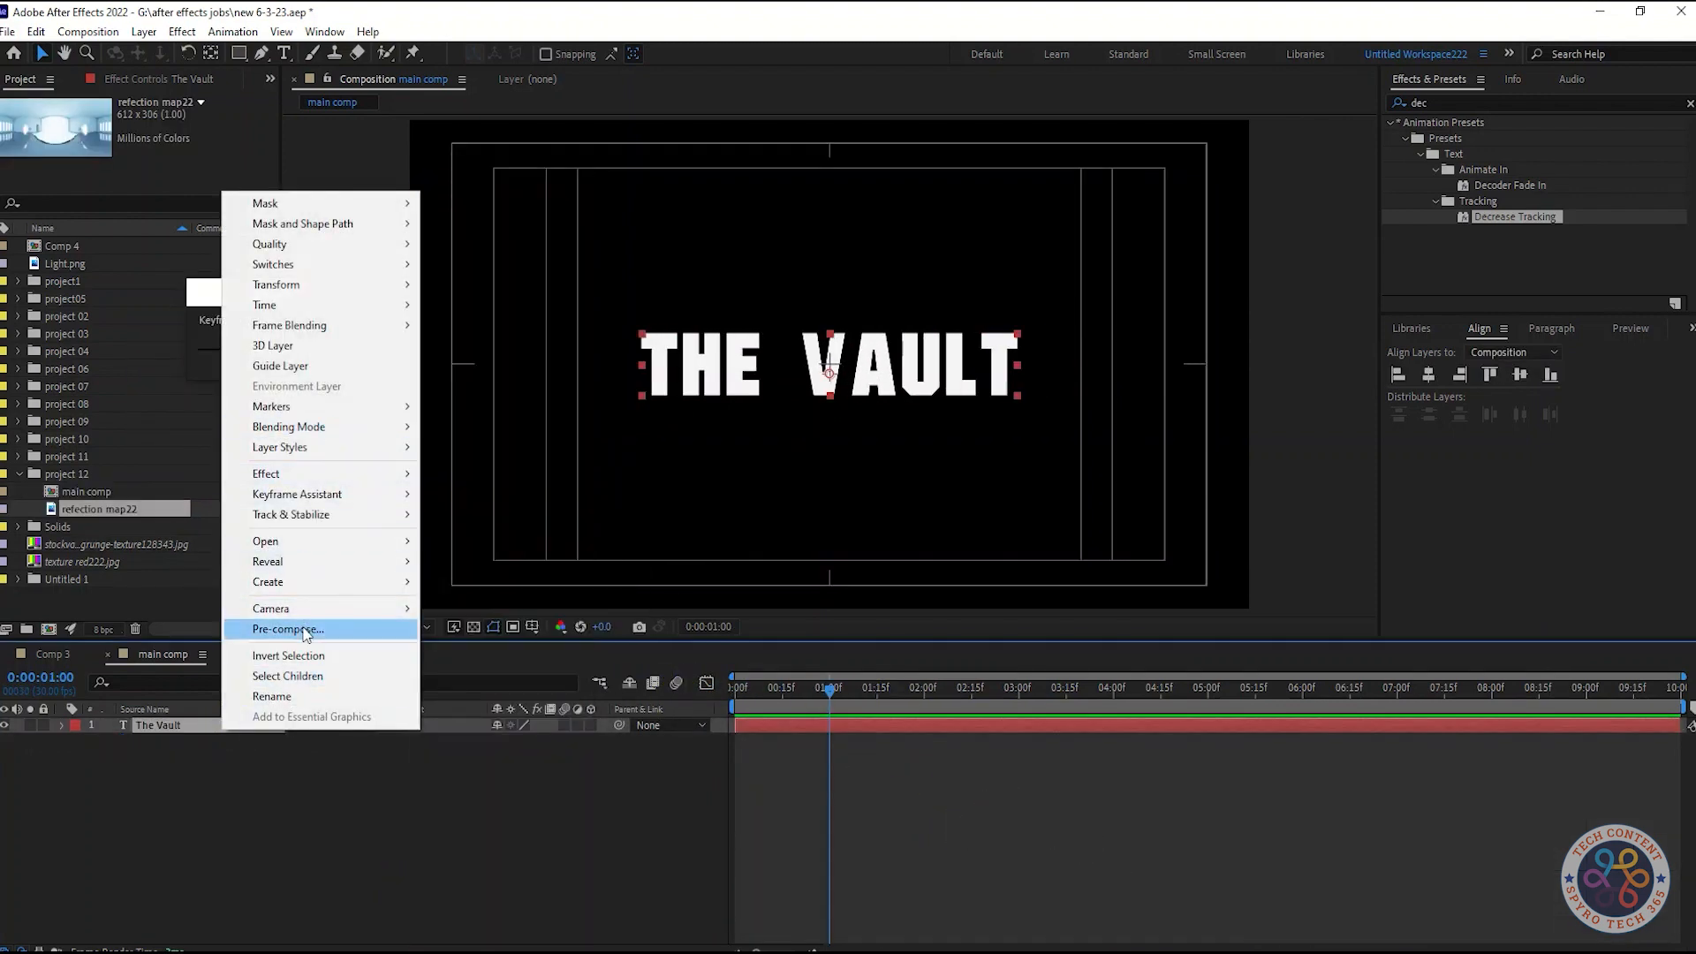
left_click(265, 629)
type("Text ")
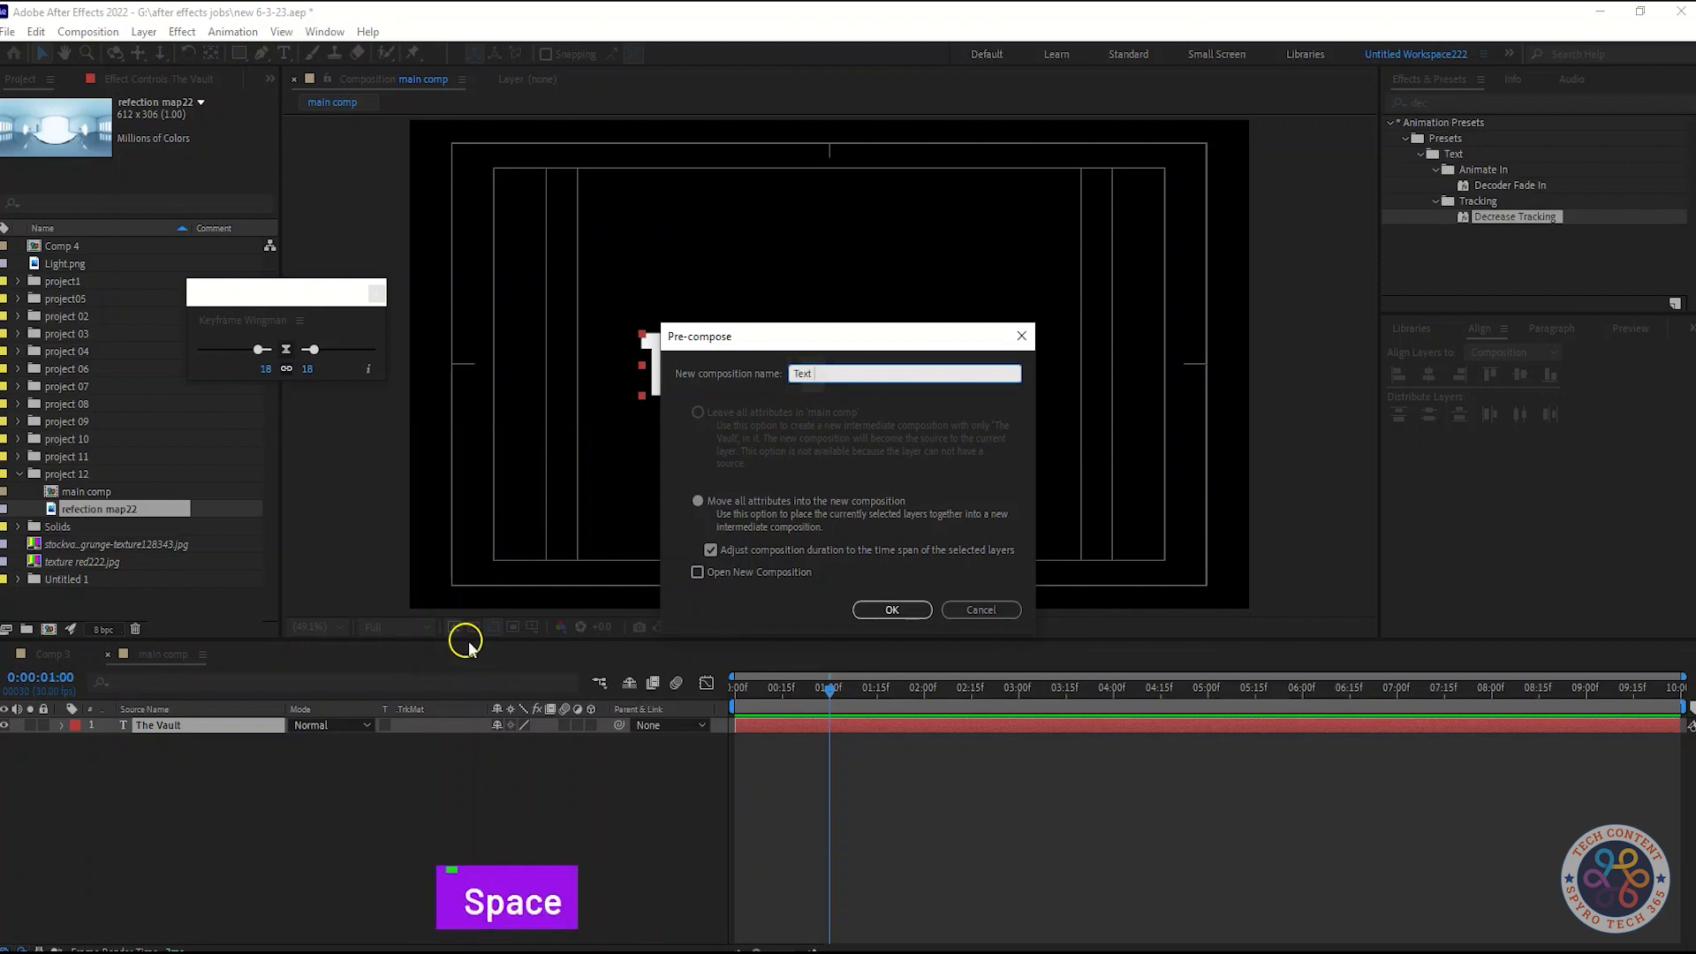
type("comp")
left_click(892, 609)
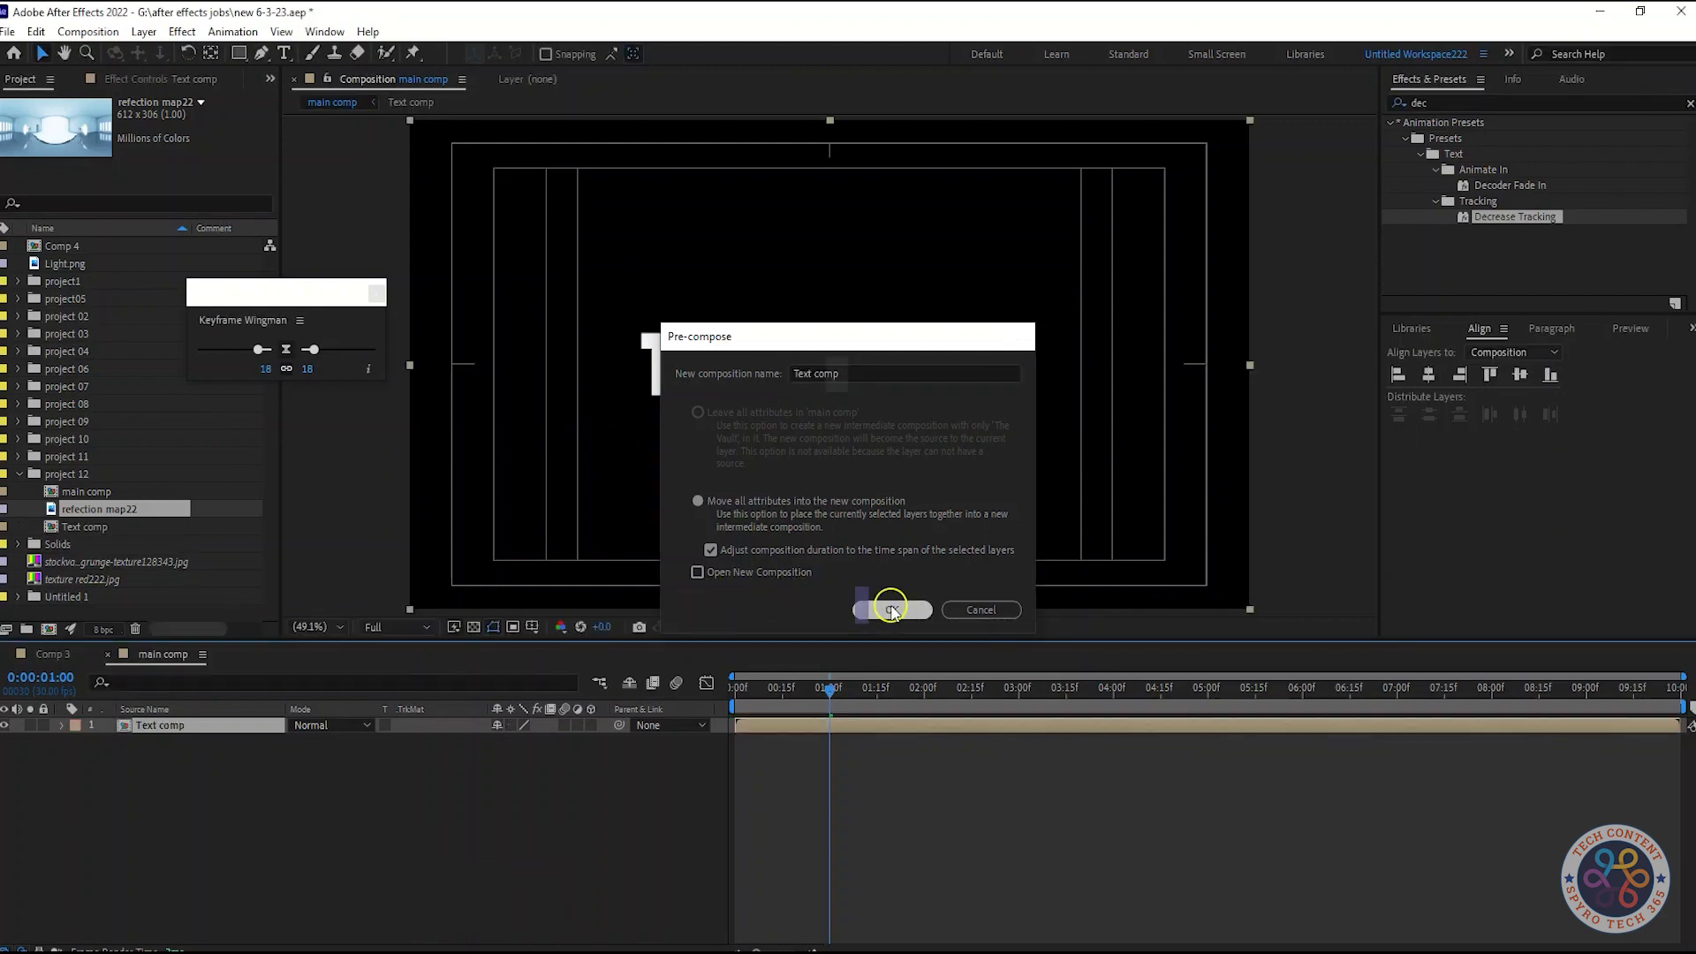
Create a new 1920×1080 composition named "reflection comp"
right_click(255, 823)
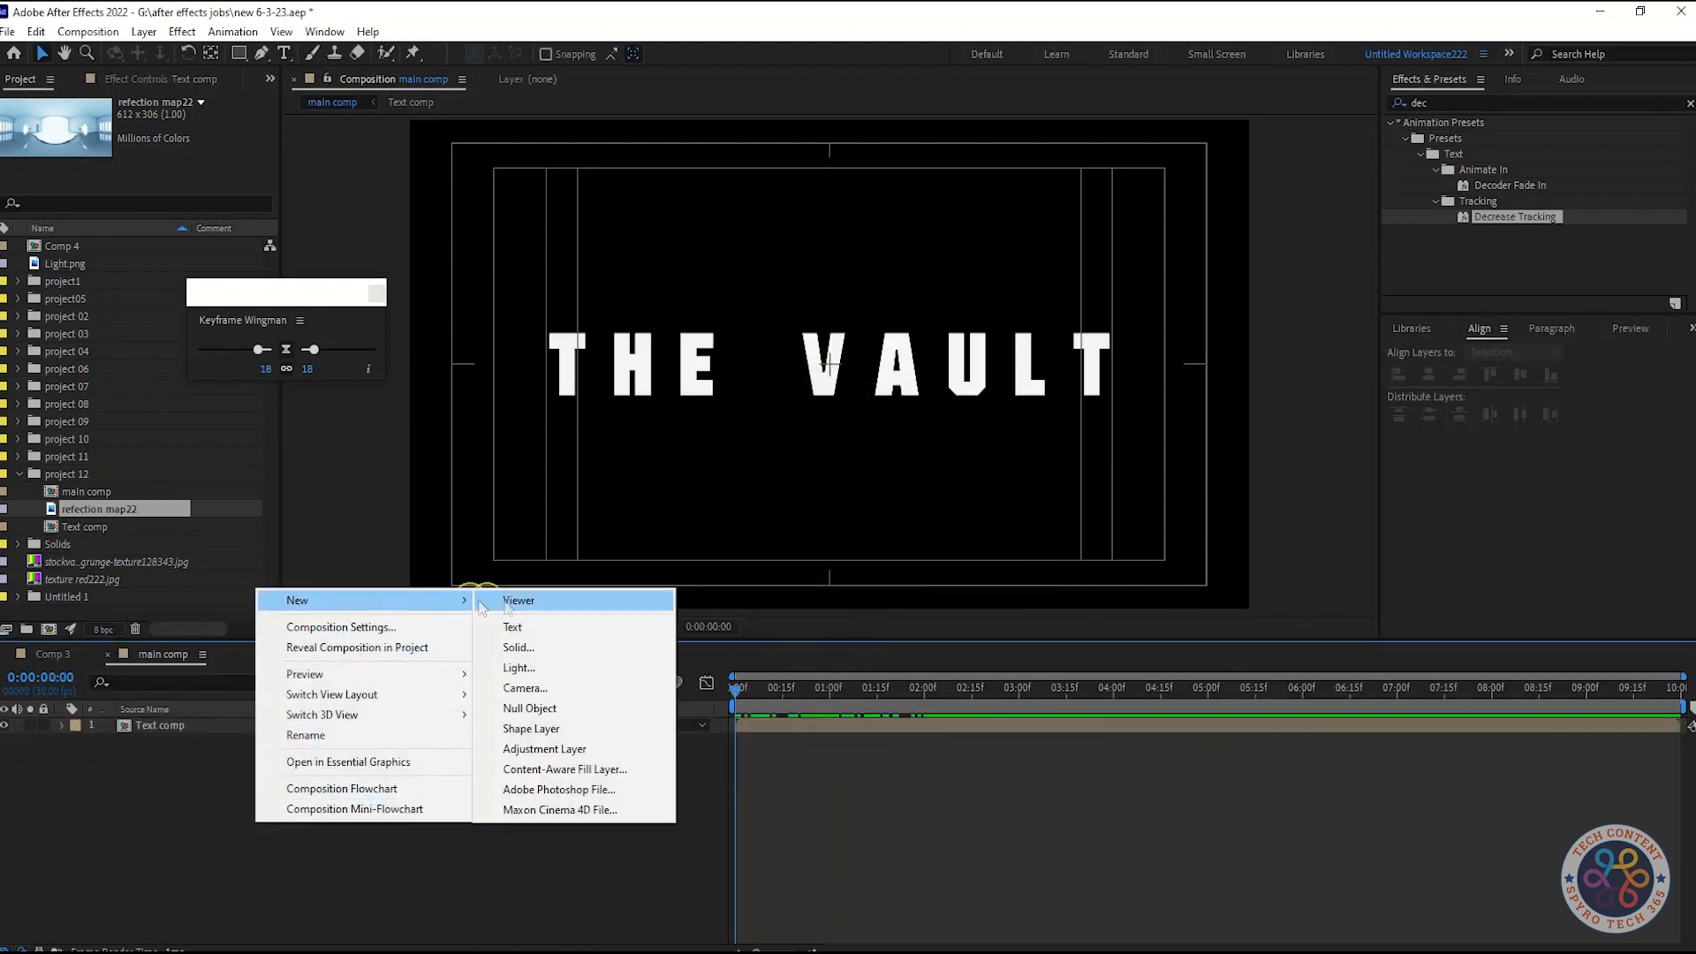
key("ctrl+n")
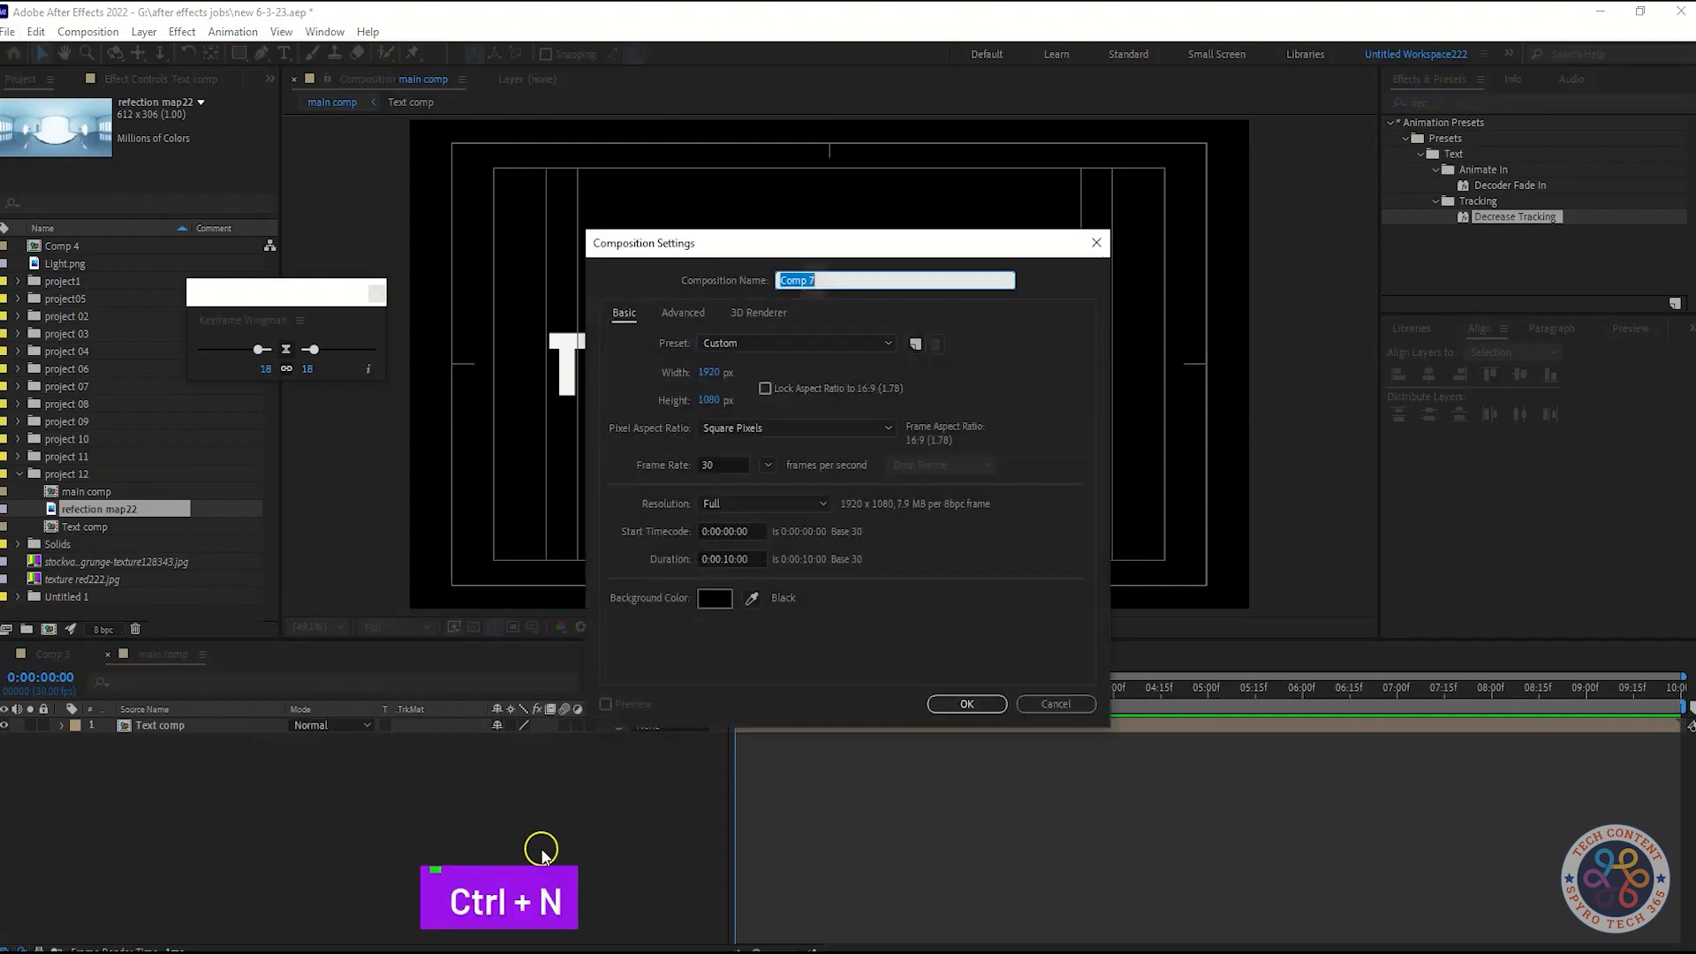
type("reflection c")
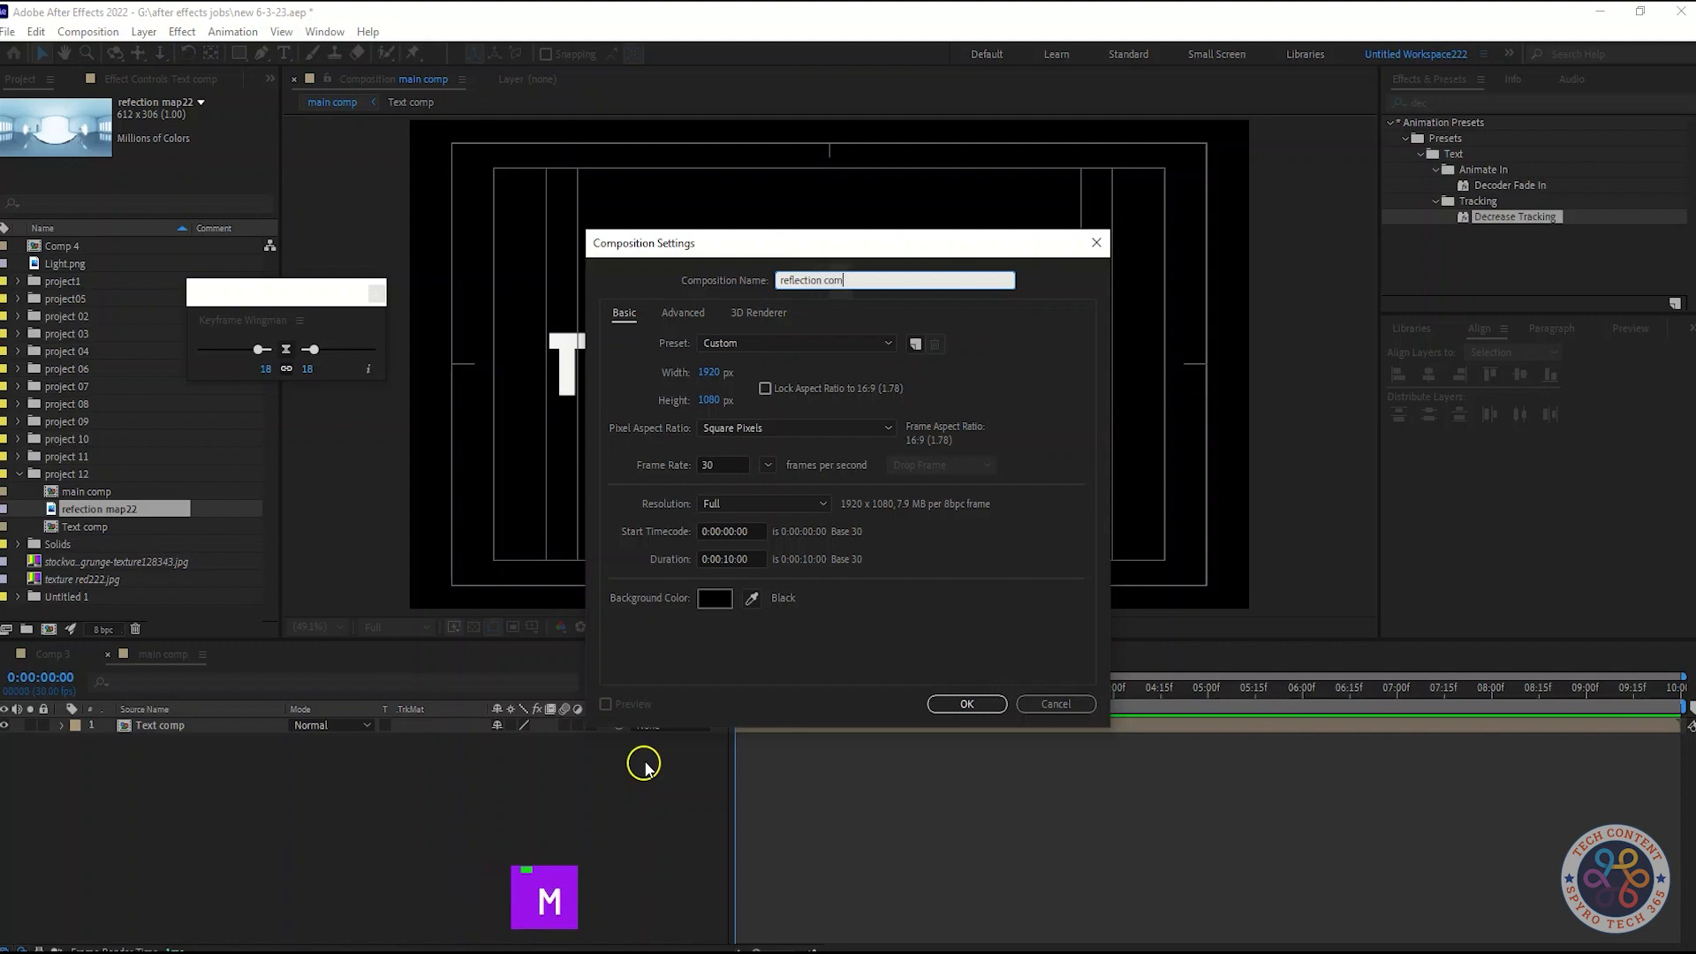
left_click(966, 704)
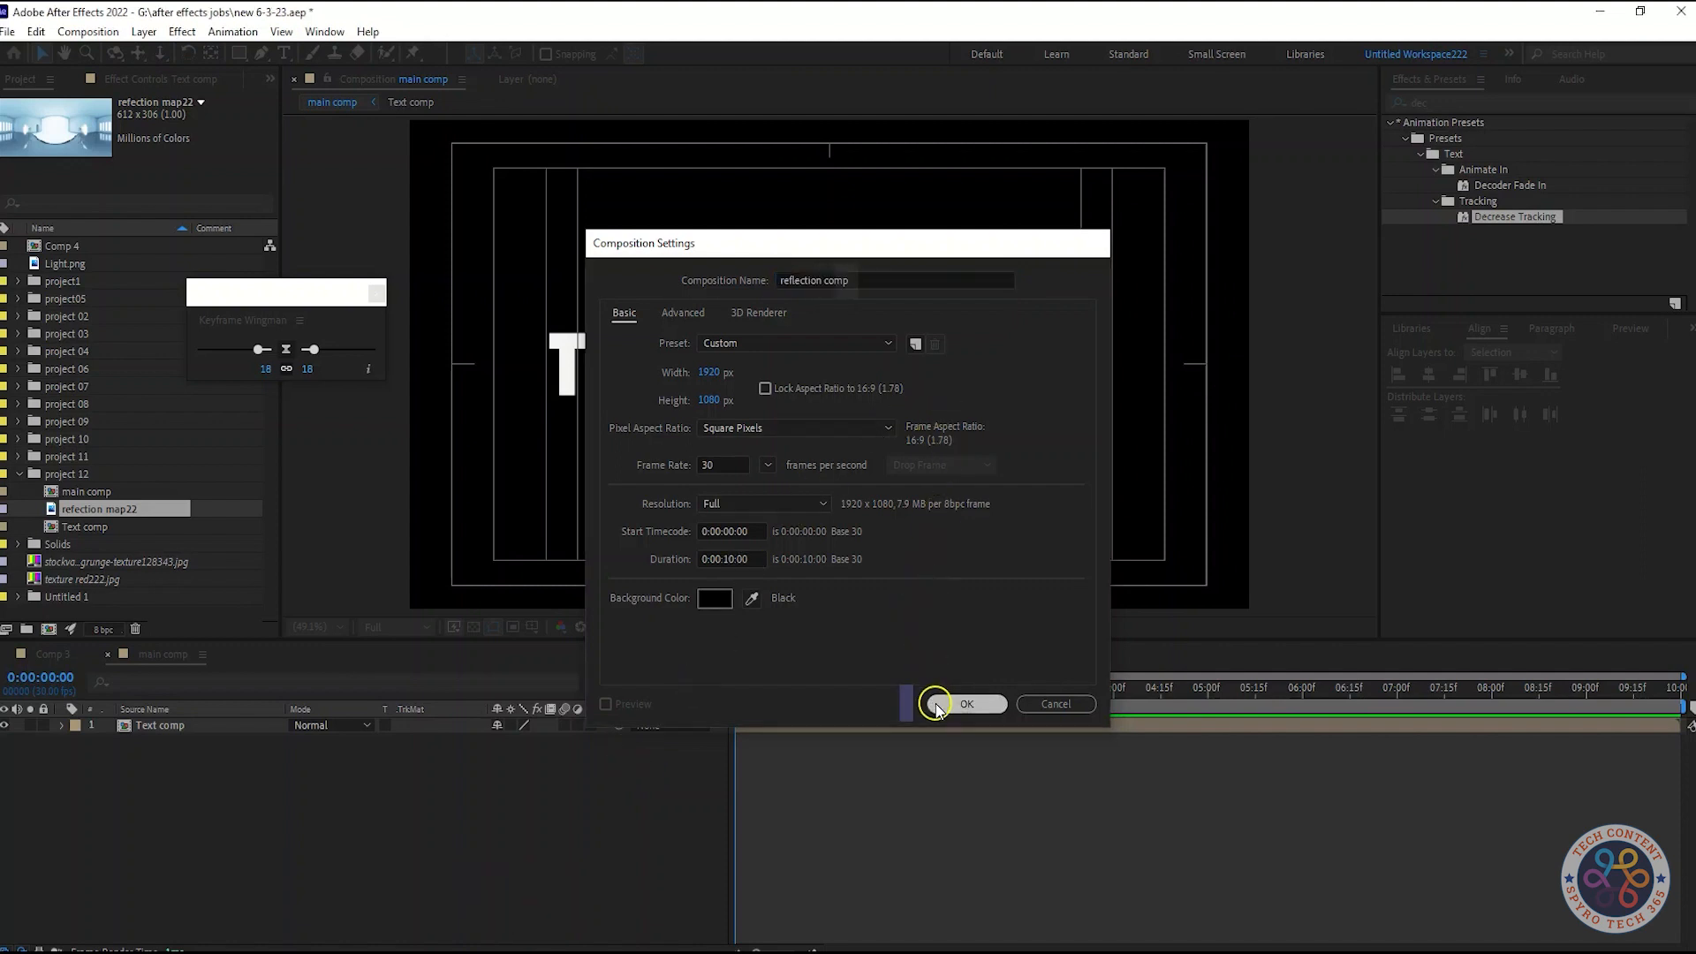
Add the refection map22 image as a layer in reflection comp
left_click_drag(88, 509, 133, 781)
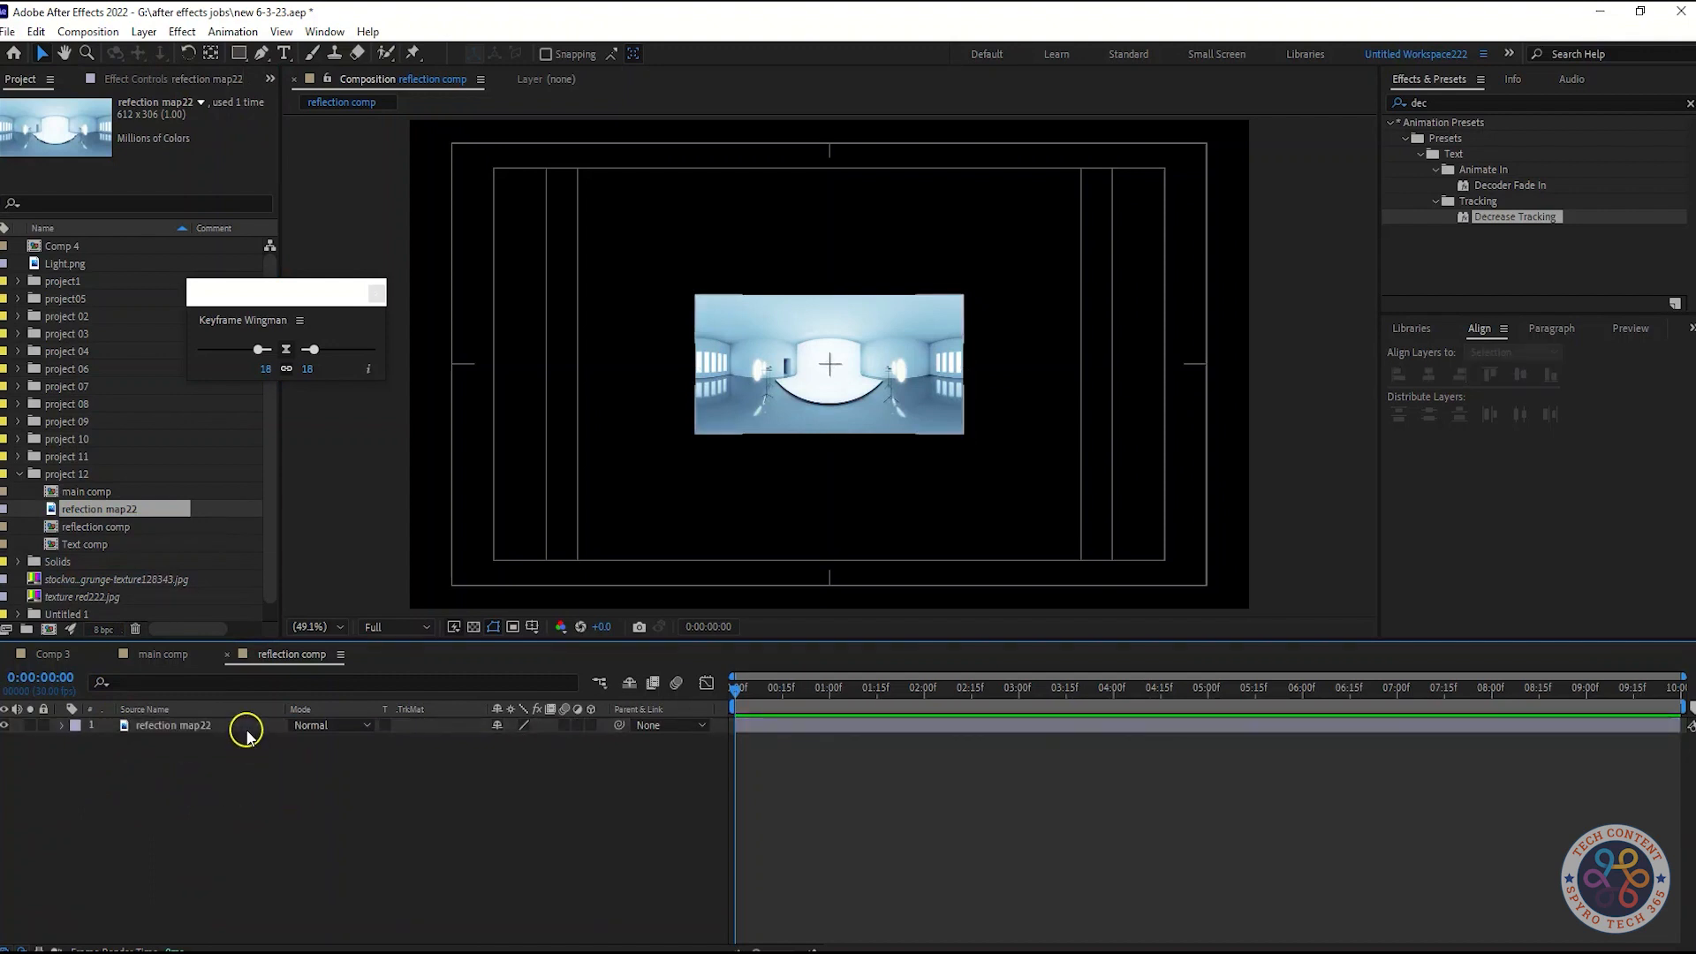
left_click(246, 731)
key("Return")
Apply the Motion Tile effect to the refection map22 layer
key("shift+Tab")
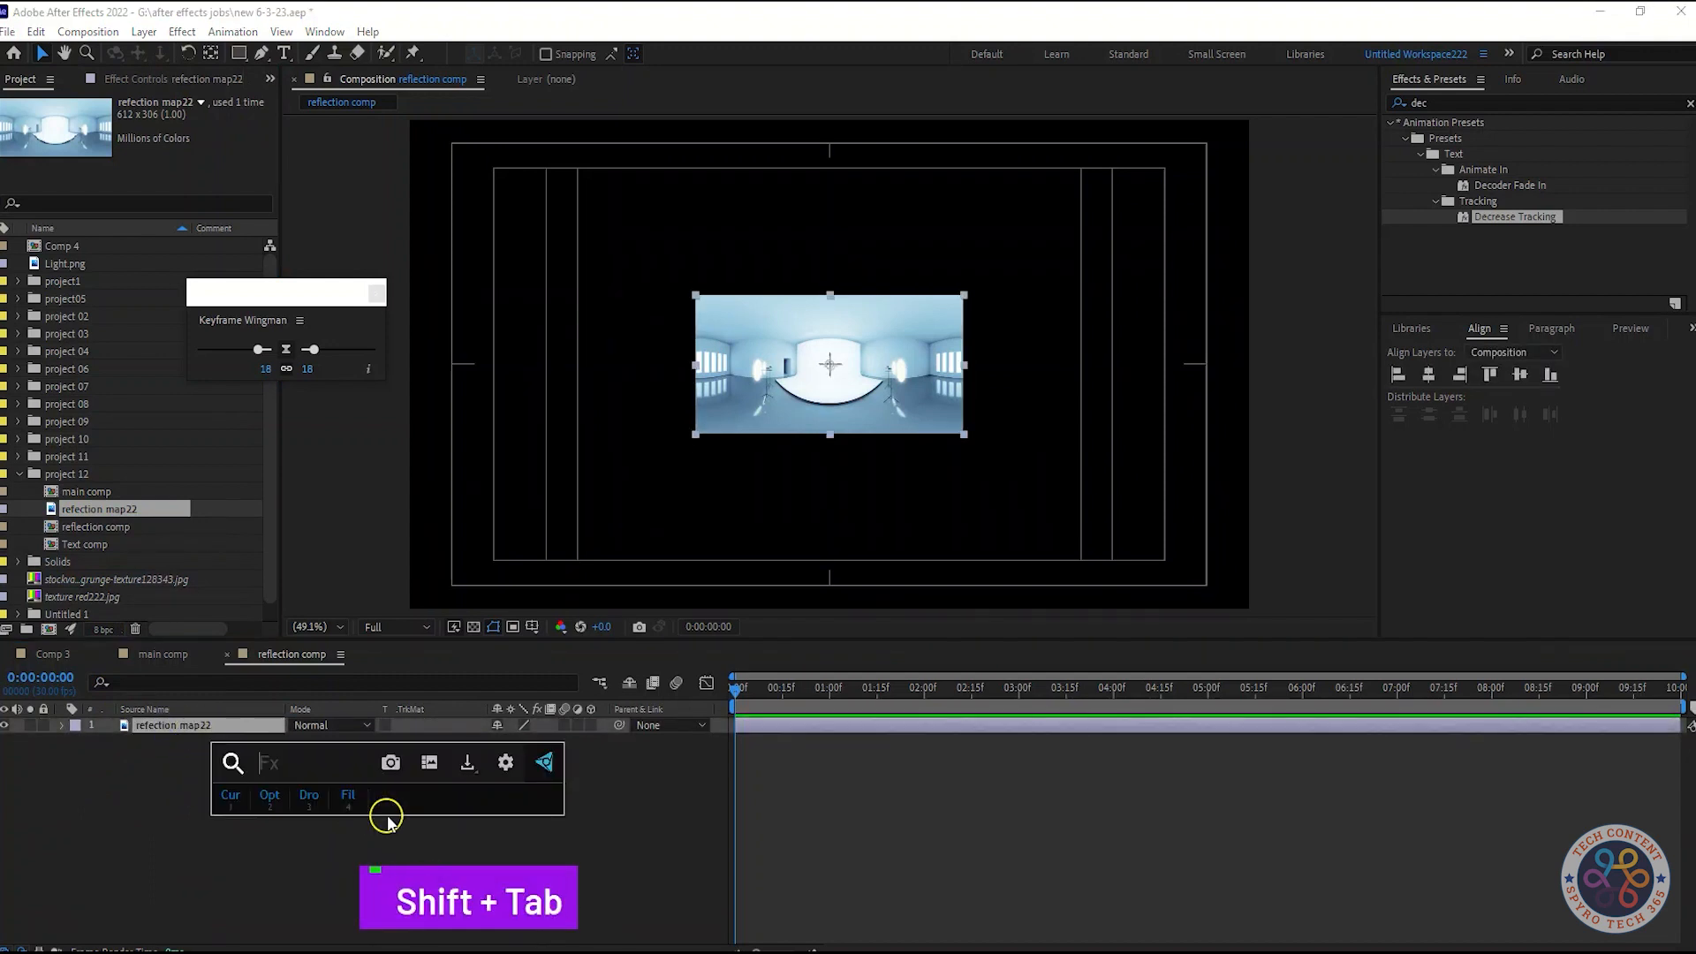
type("motion")
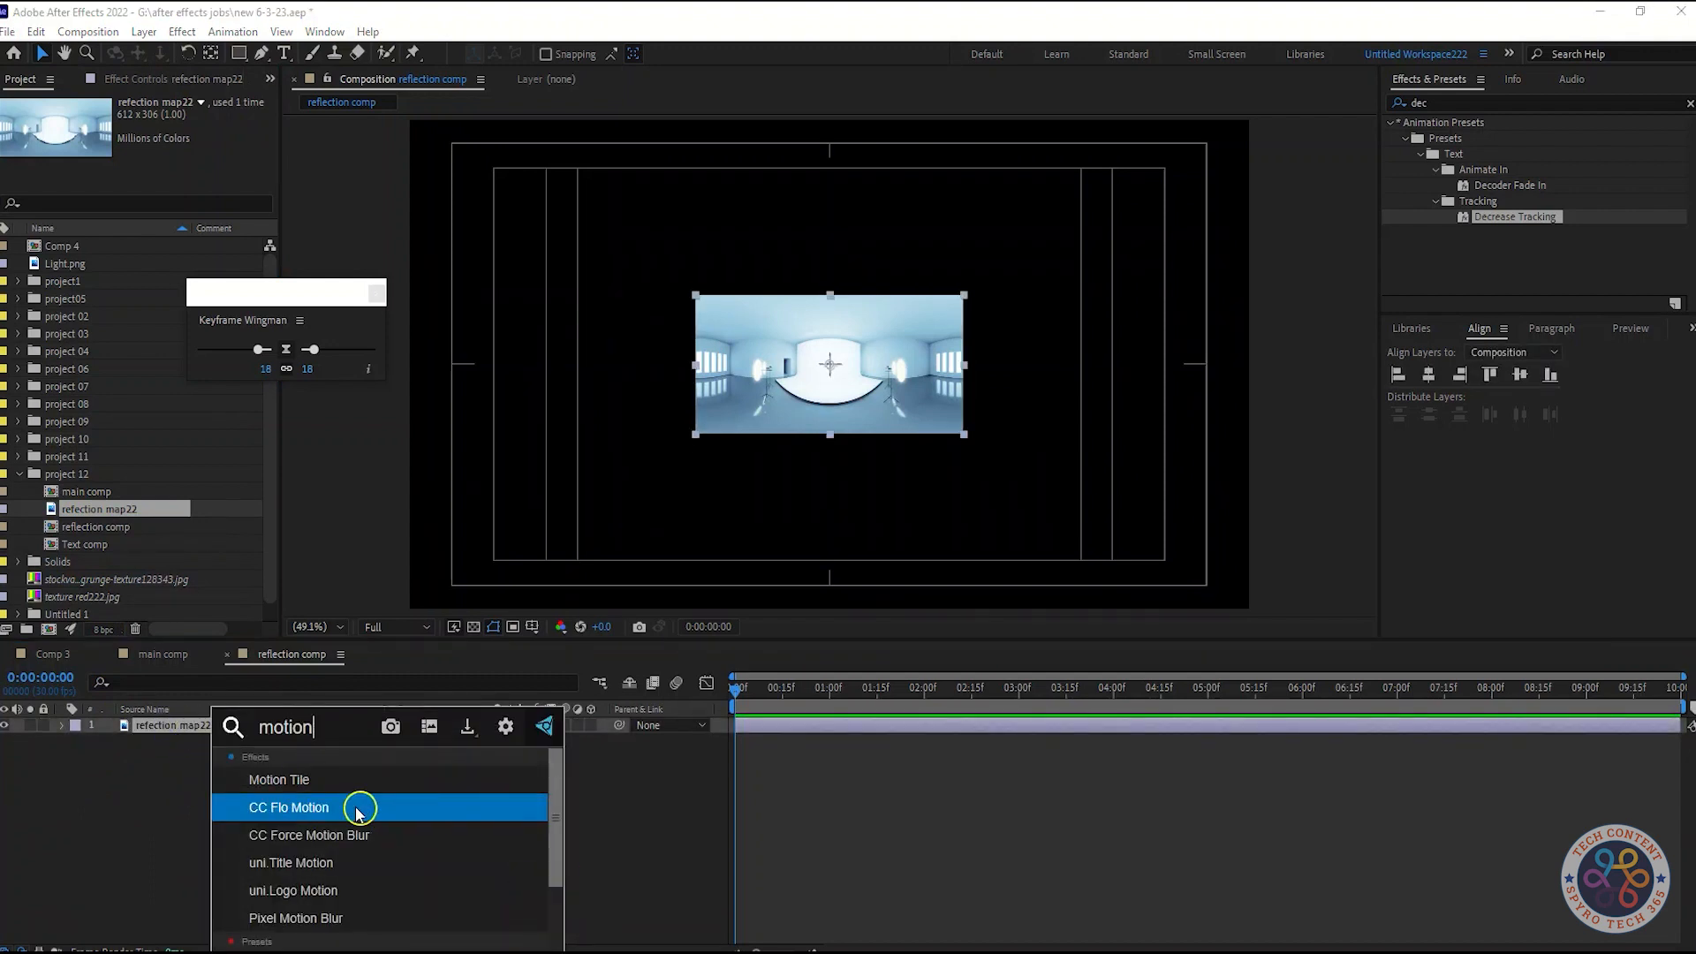
left_click(358, 805)
Increase Motion Tile's Output Width to about 320 and move the time indicator to the composition's end
left_click(183, 88)
left_click_drag(164, 181, 184, 197)
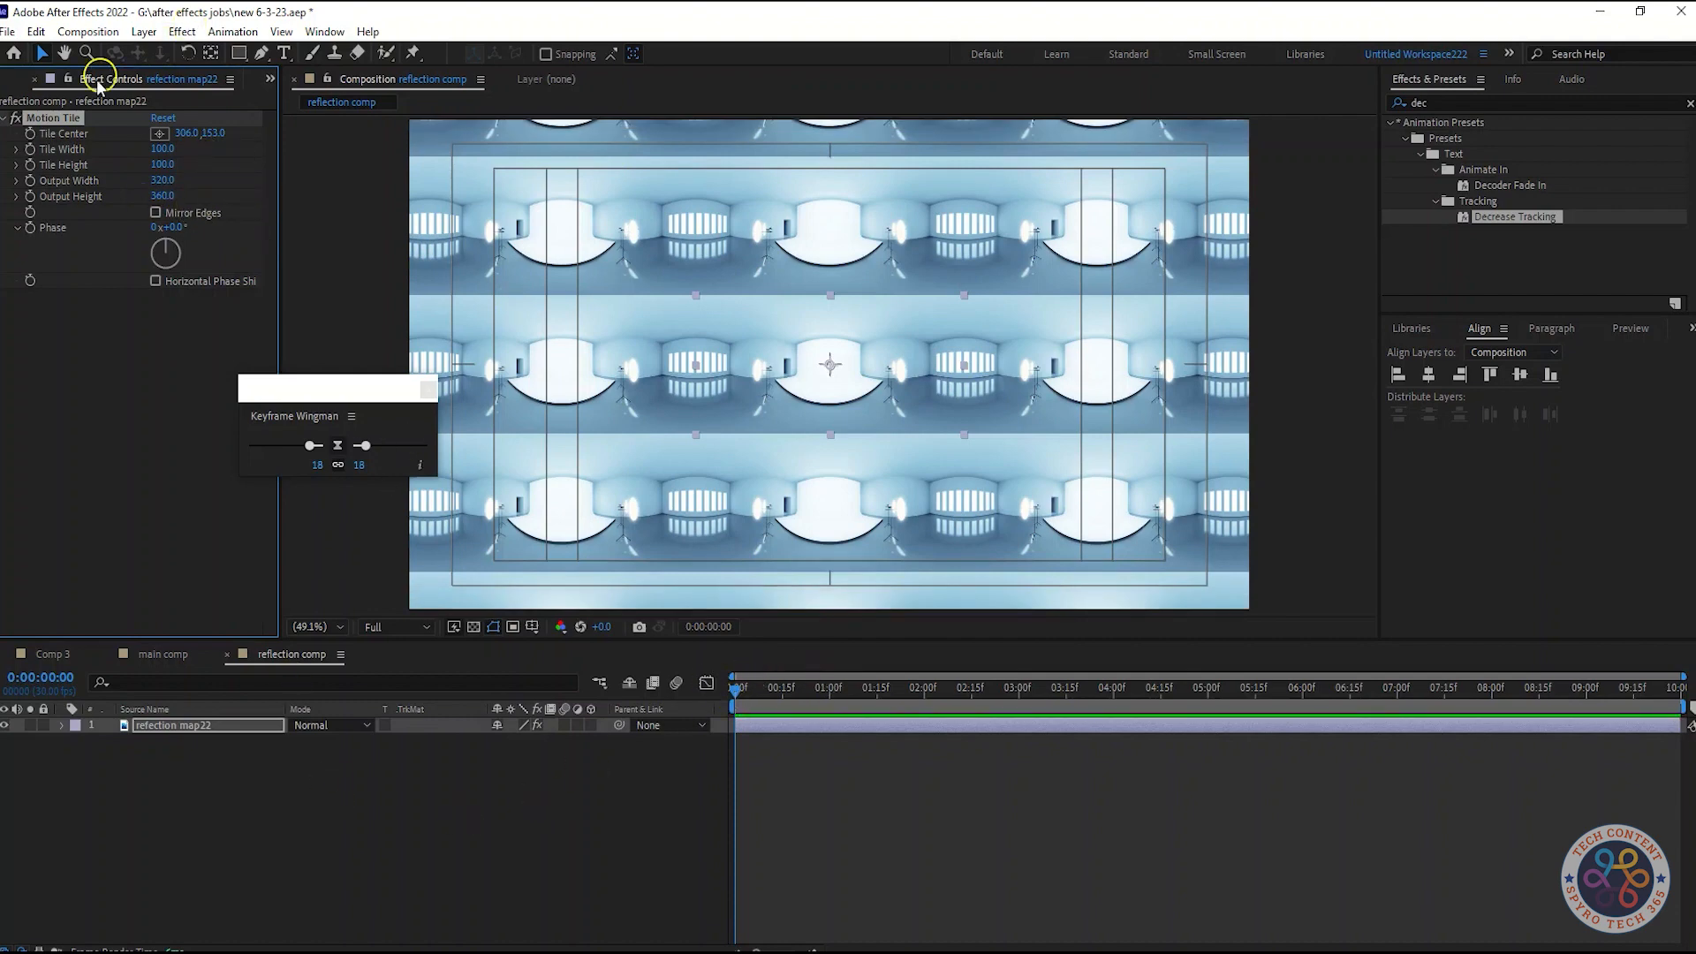
left_click_drag(733, 697, 1689, 658)
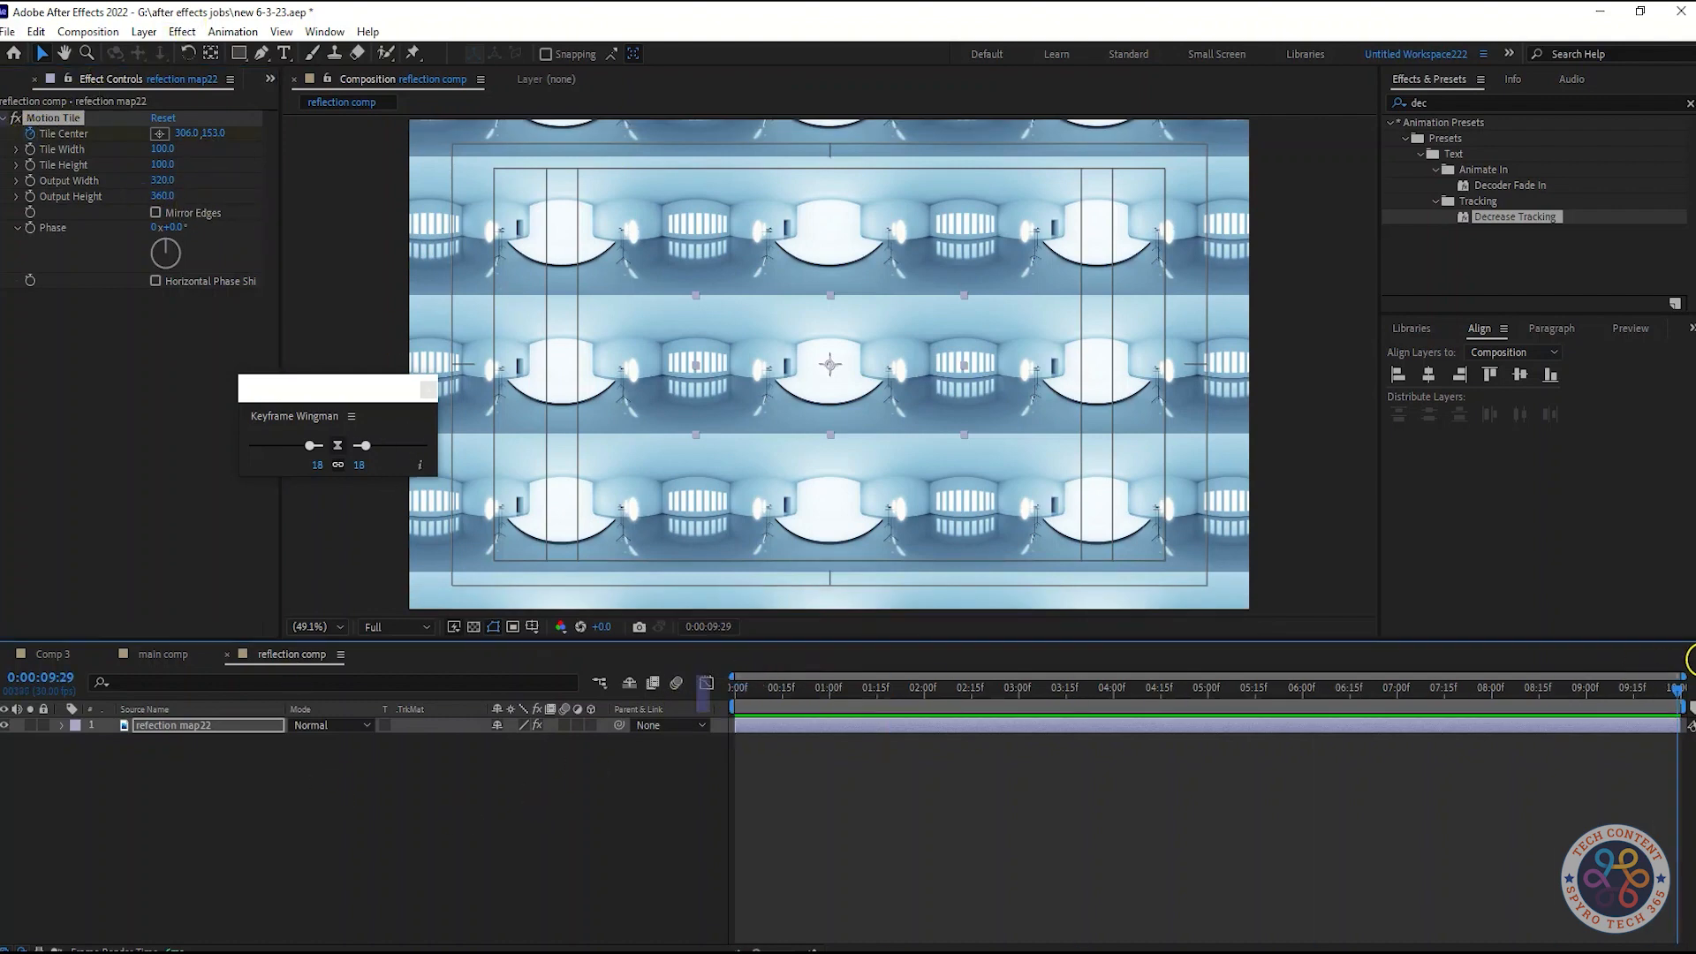
Scrub Motion Tile's Tile Center horizontally at the composition's end and preview the tile movement
left_click_drag(188, 128, 575, 84)
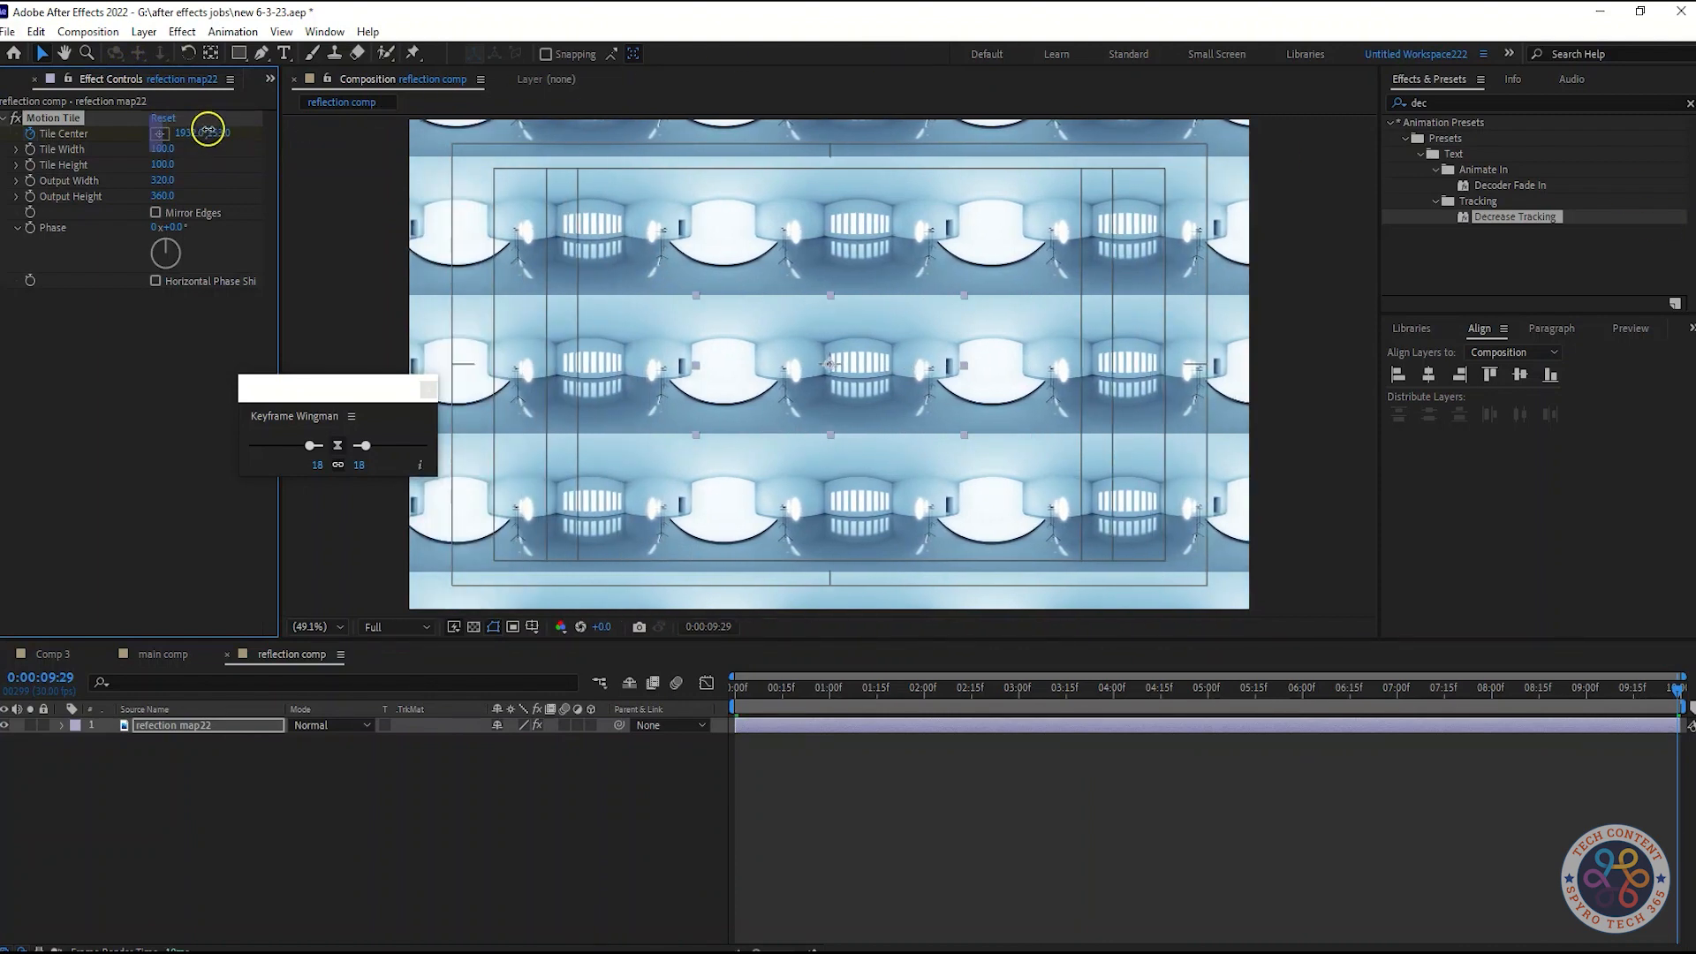
left_click_drag(185, 133, 515, 136)
key("space")
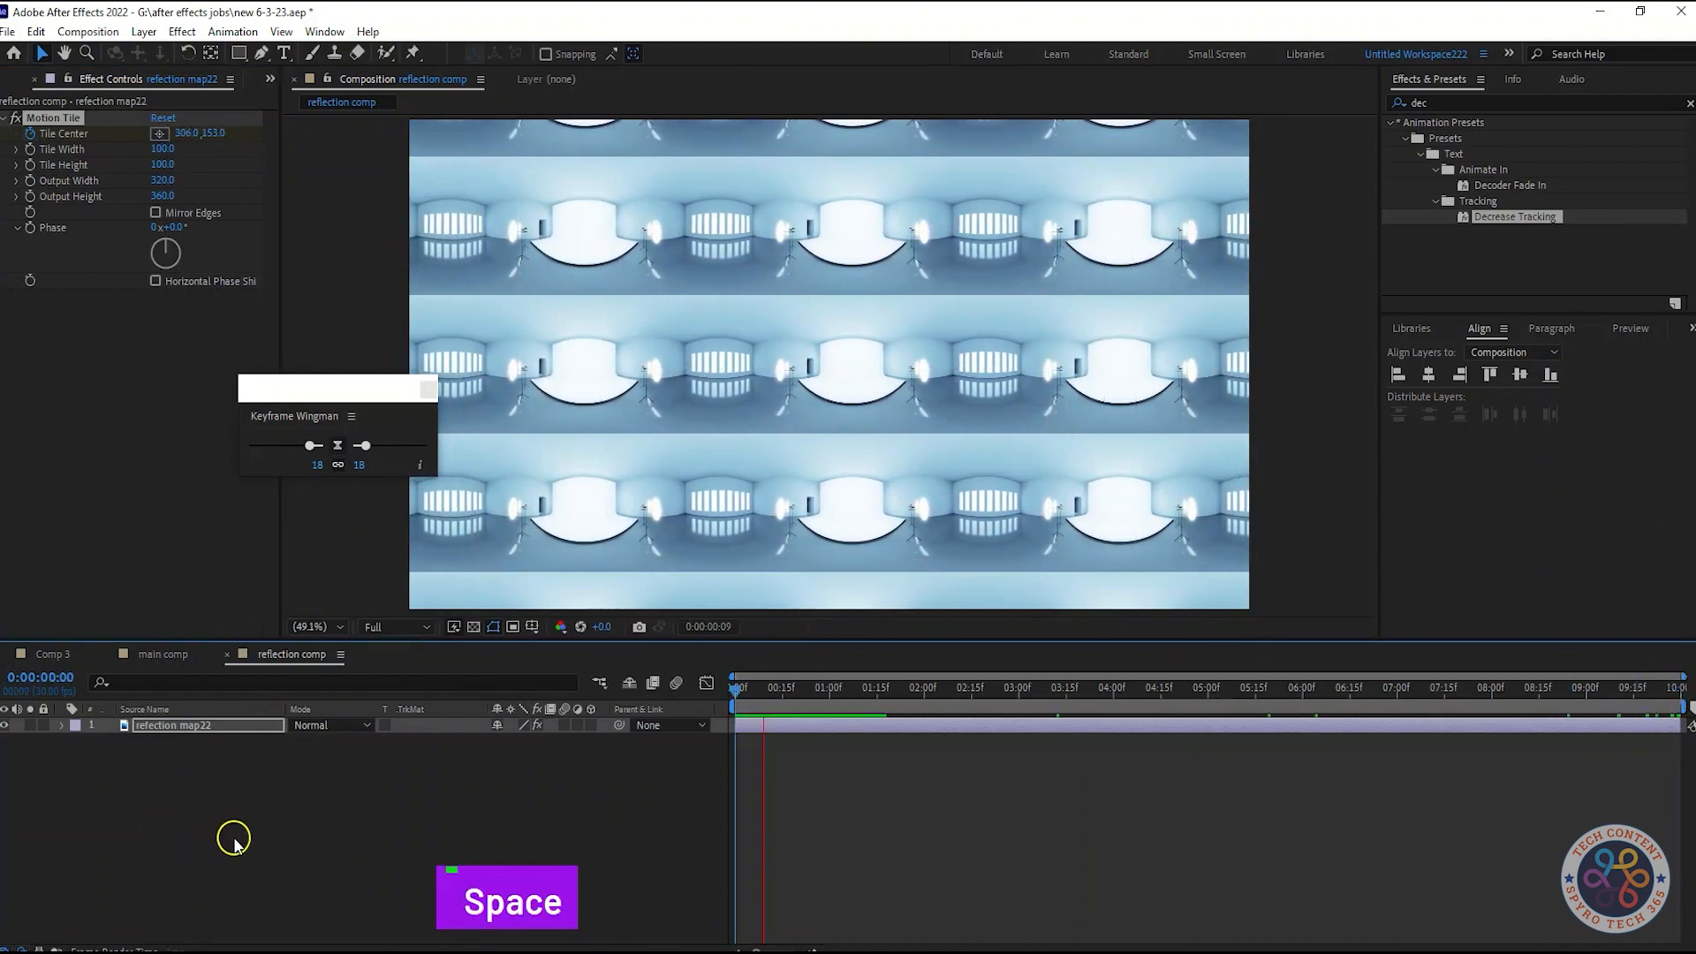
key("space")
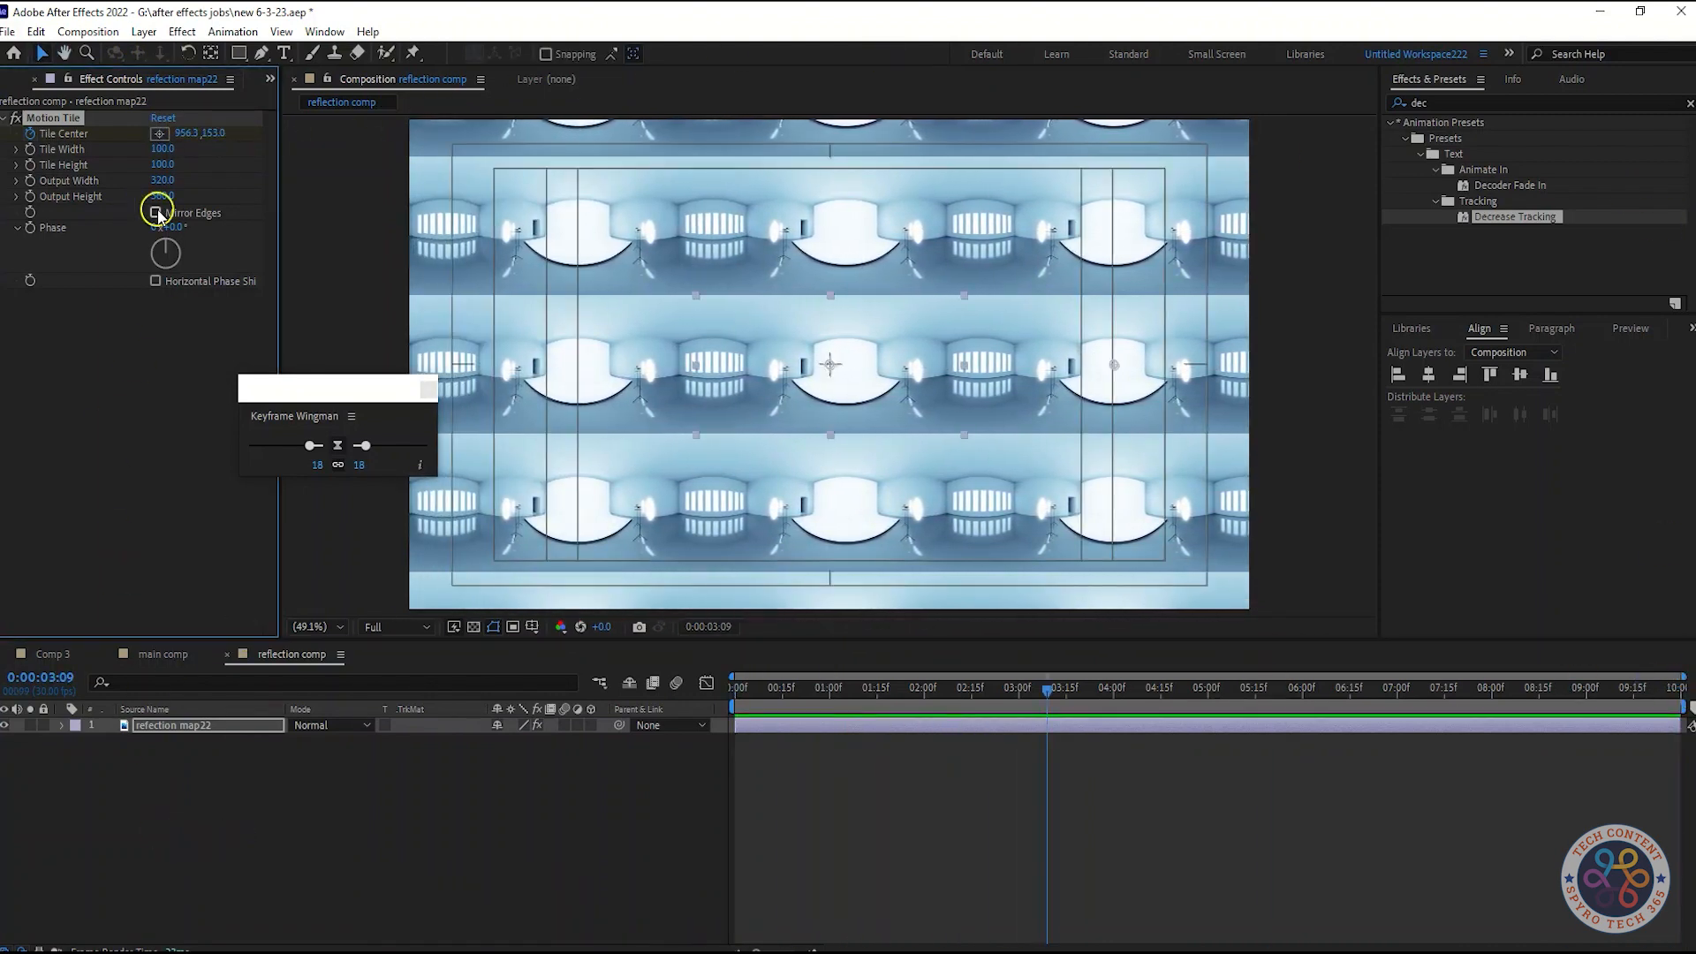
Enable Mirror Edges in Motion Tile and preview the result
left_click(157, 213)
key("space")
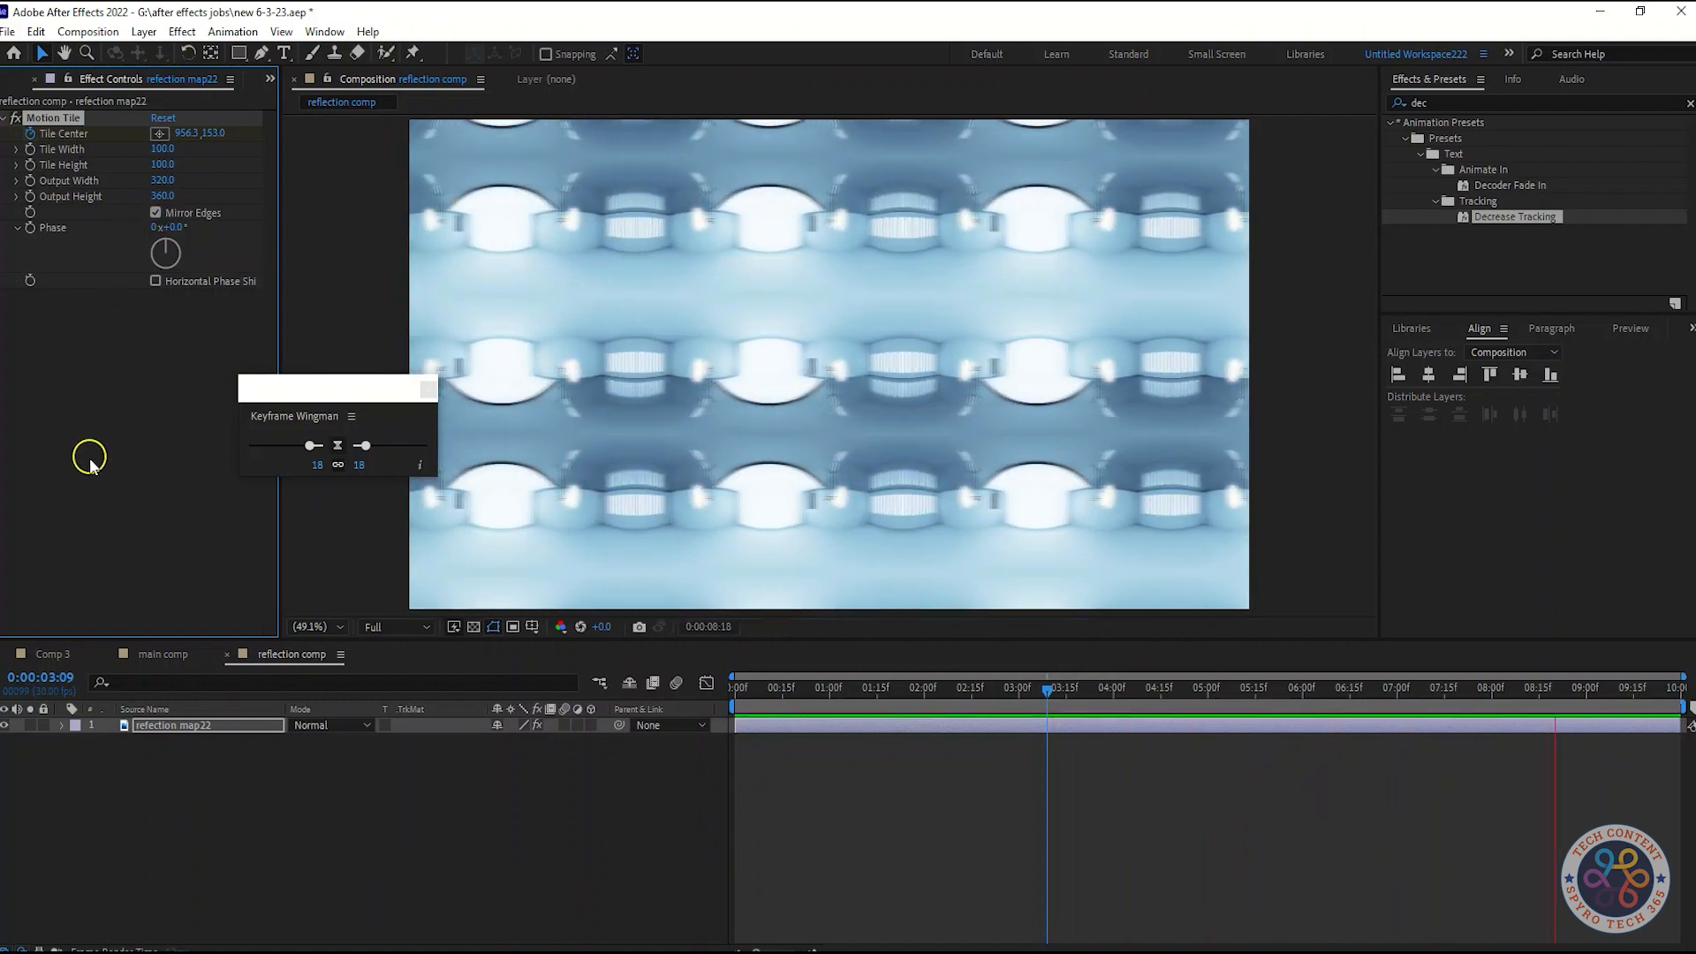
left_click_drag(371, 389, 314, 396)
key("space")
Reveal the layer's Tile Center keyframes and apply Easy Ease to them
left_click(246, 728)
key("u")
left_click(1677, 757)
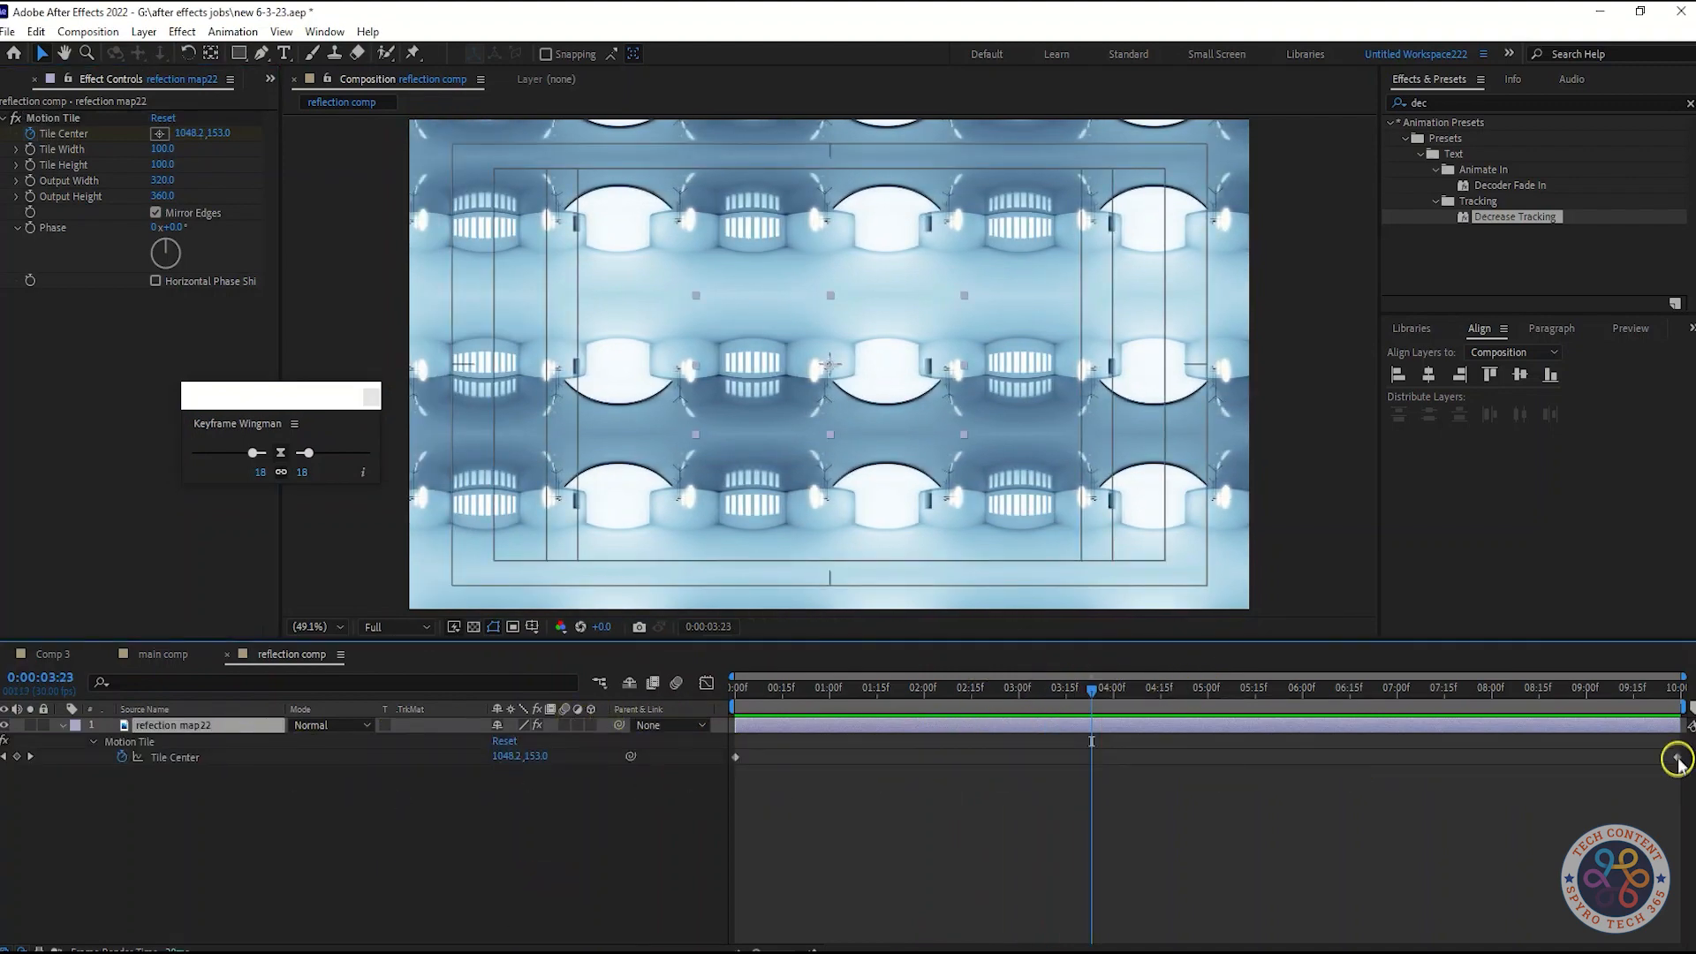
left_click(735, 757, "shift")
key("F9")
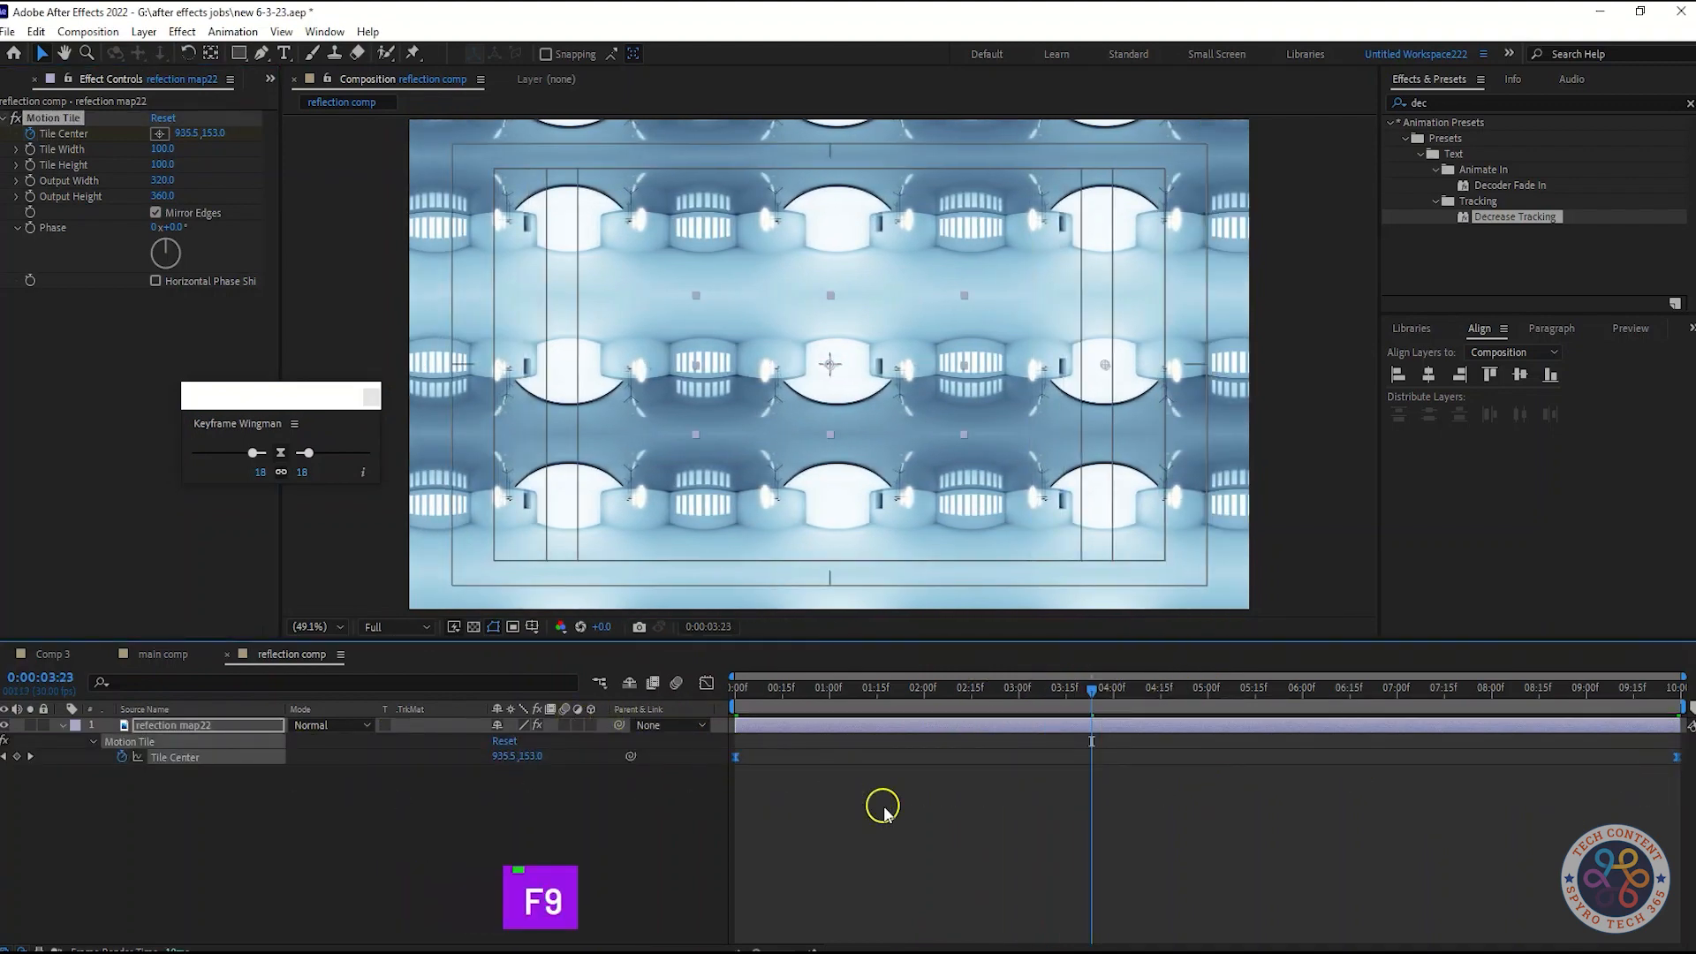
Preview the eased tile animation and save the project
left_click(707, 684)
left_click(707, 683)
key("space")
key("space")
key("ctrl+s")
left_click(532, 626)
left_click(448, 845)
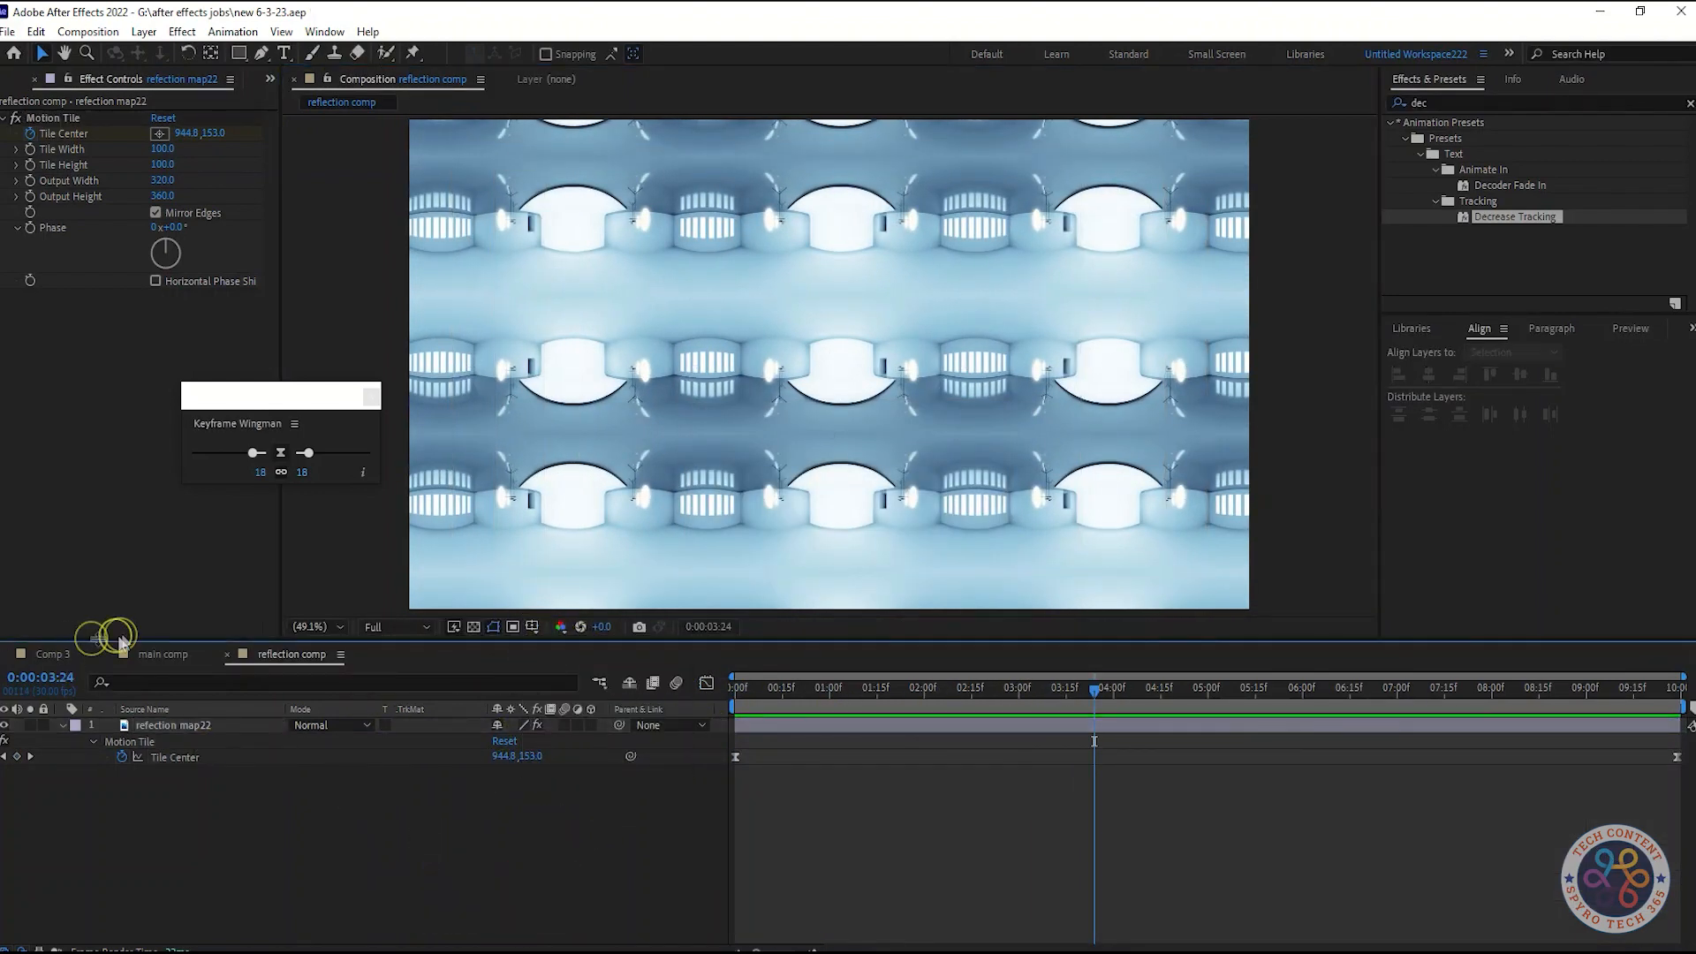
Add reflection comp from the project into main comp beneath the Text comp layer
left_click(154, 654)
left_click(23, 77)
left_click(435, 889)
left_click_drag(100, 535, 149, 780)
left_click(350, 837)
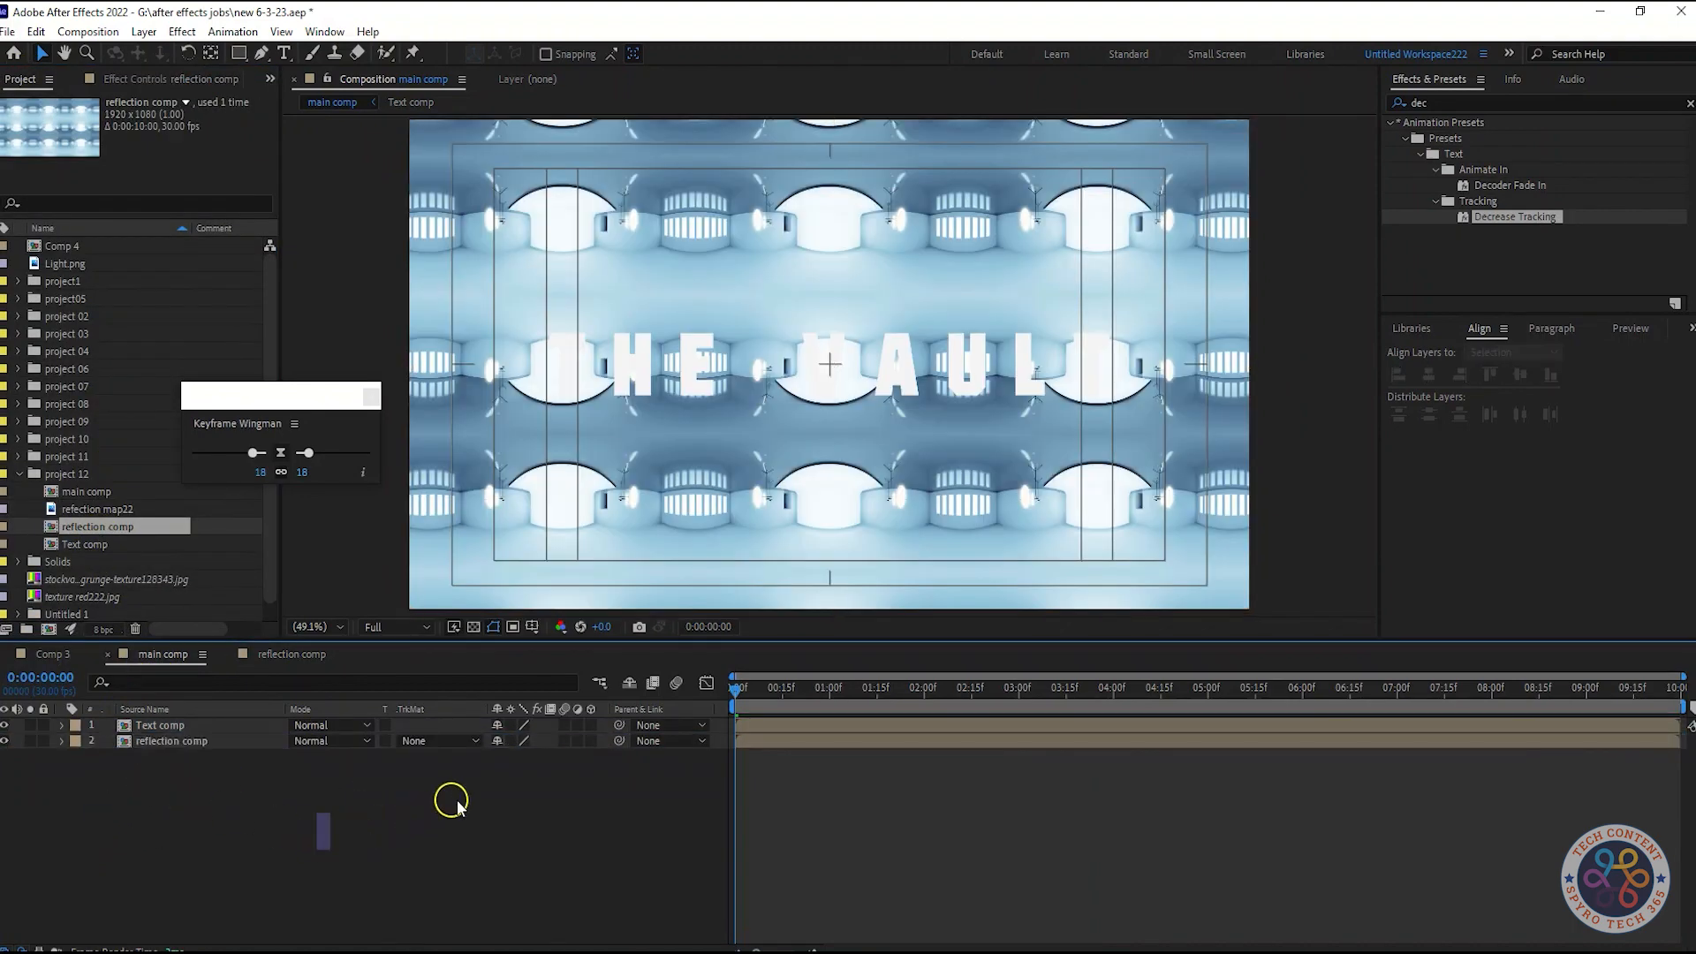
Set reflection comp's track matte to Alpha Matte "Text comp" and preview
left_click(433, 740)
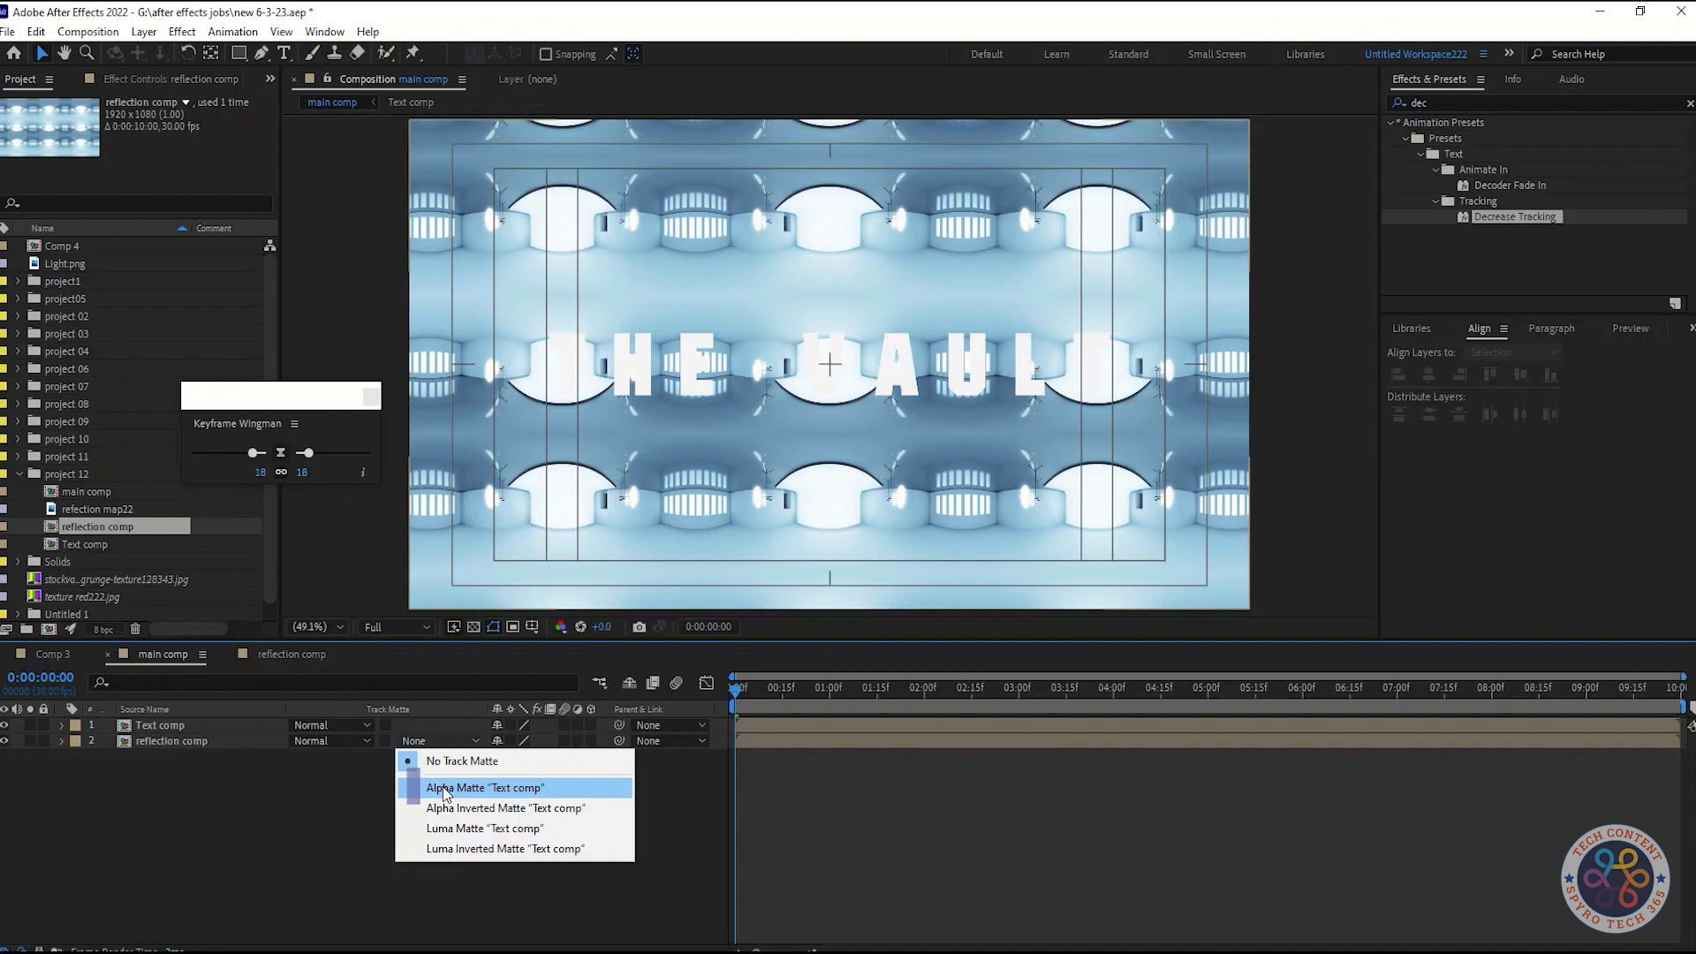
left_click(443, 787)
key("space")
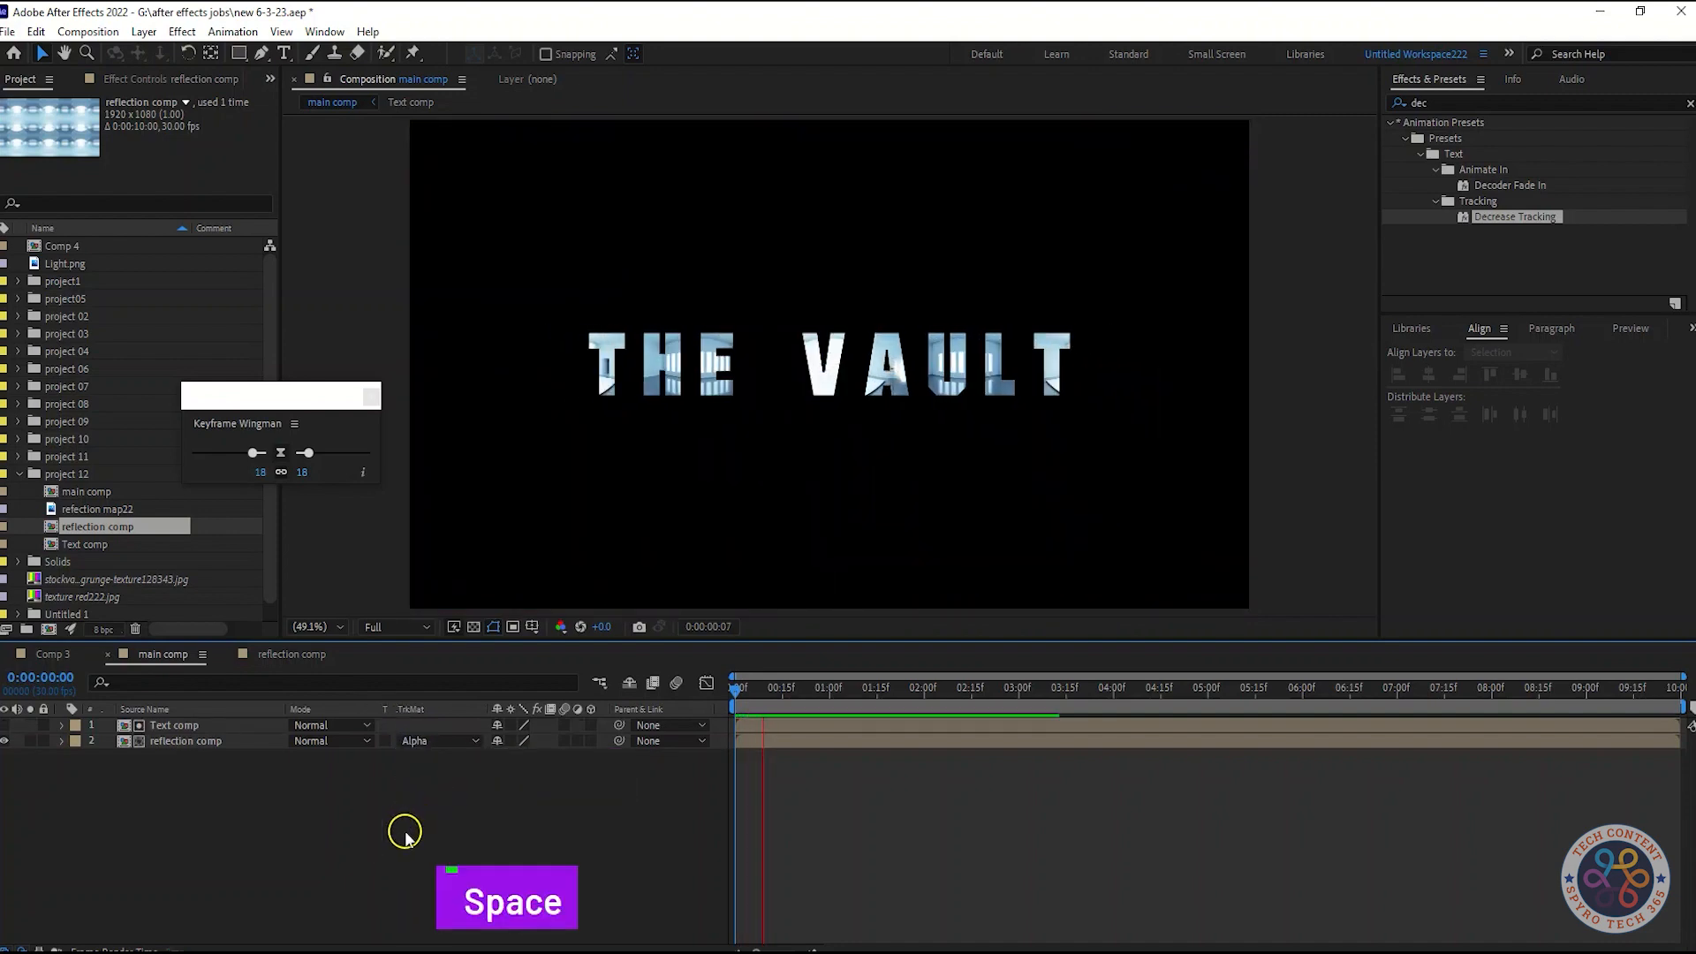
Add another Text comp layer on top of main comp and set its blend mode to Add
left_click_drag(99, 550, 193, 726)
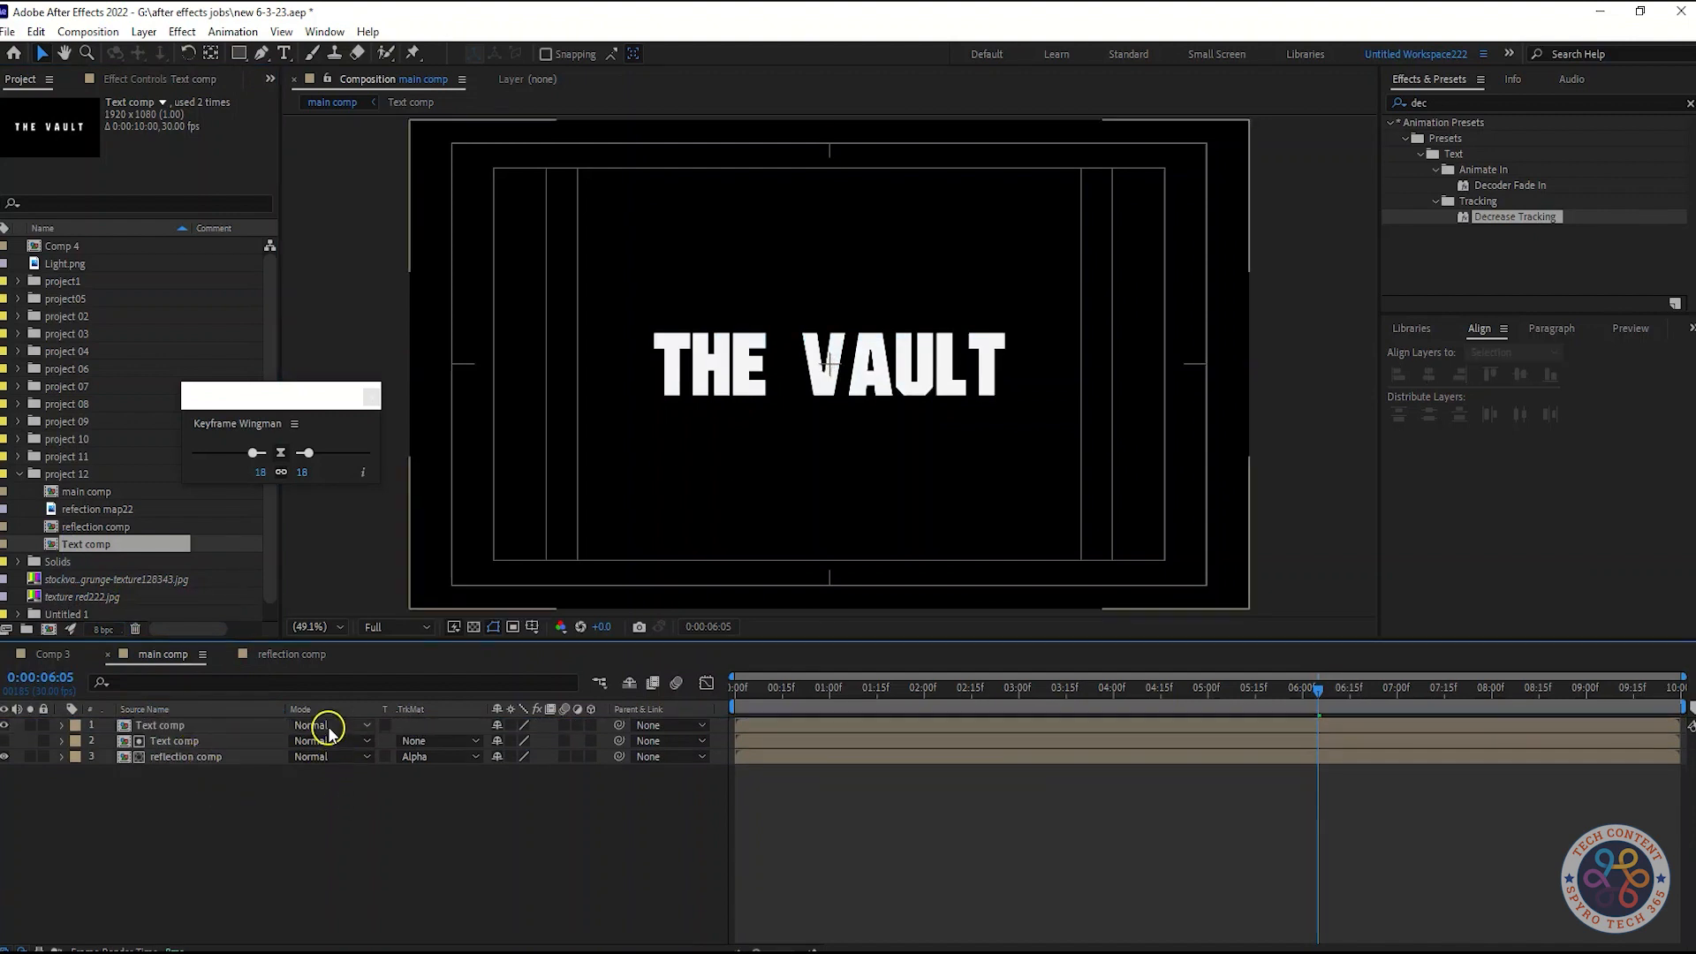
left_click(314, 725)
left_click(393, 346)
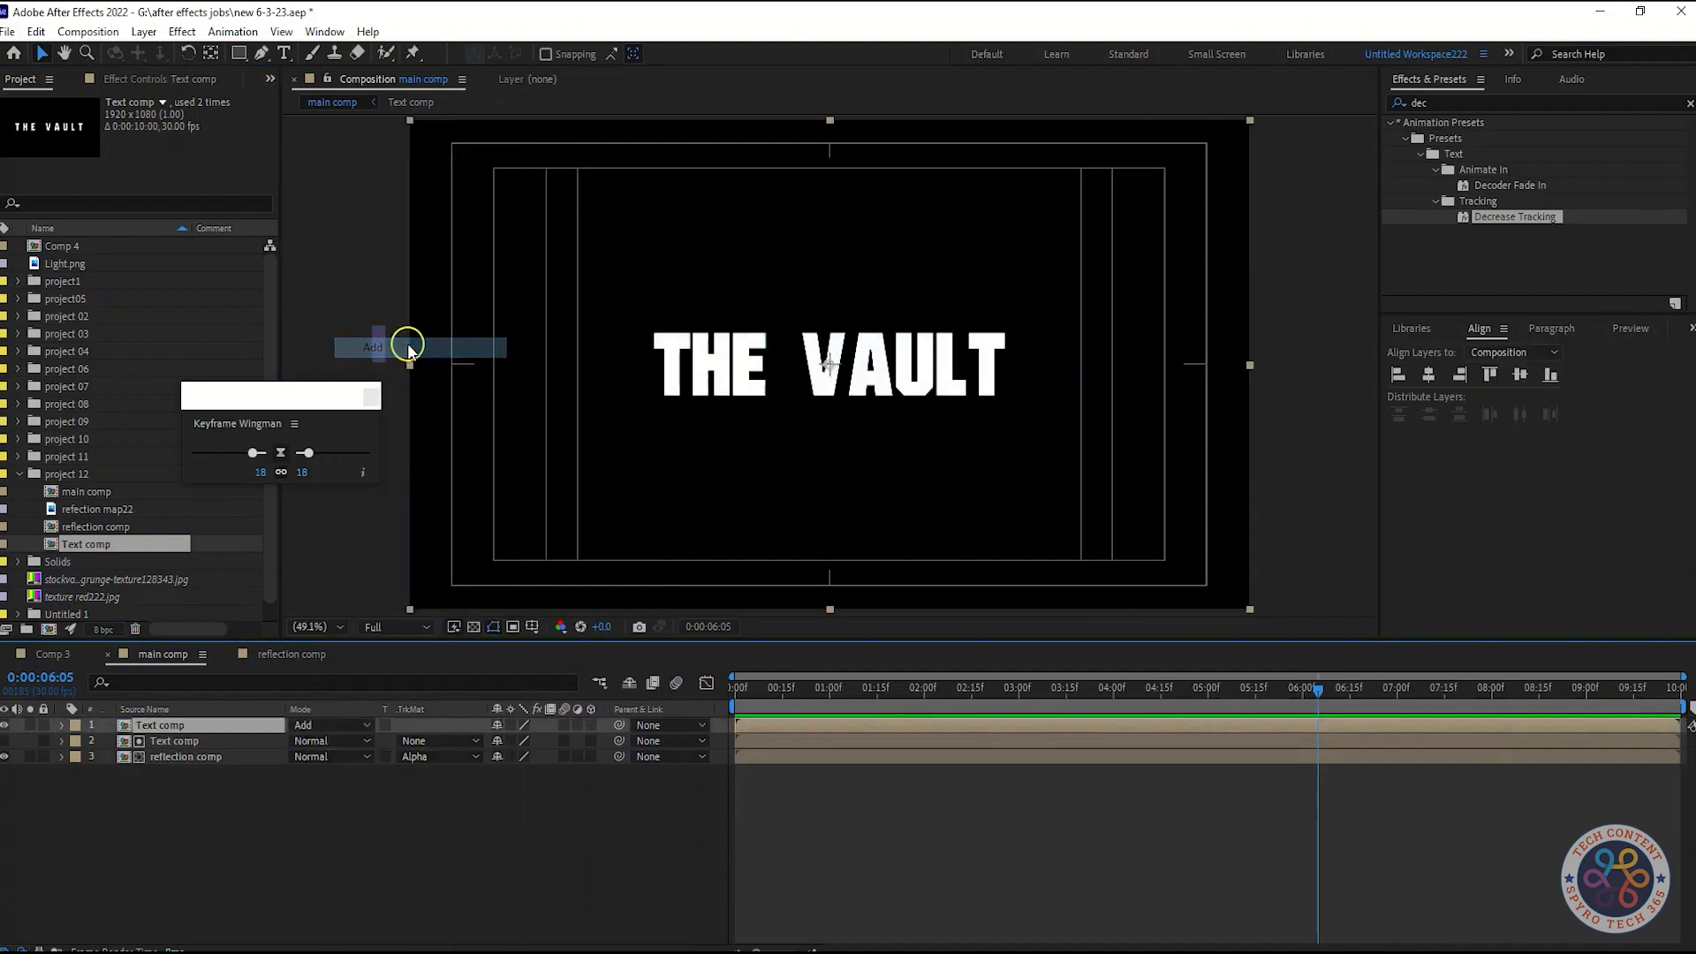
Apply the Fill effect to the top Text comp layer
key("ctrl+space")
type("fill")
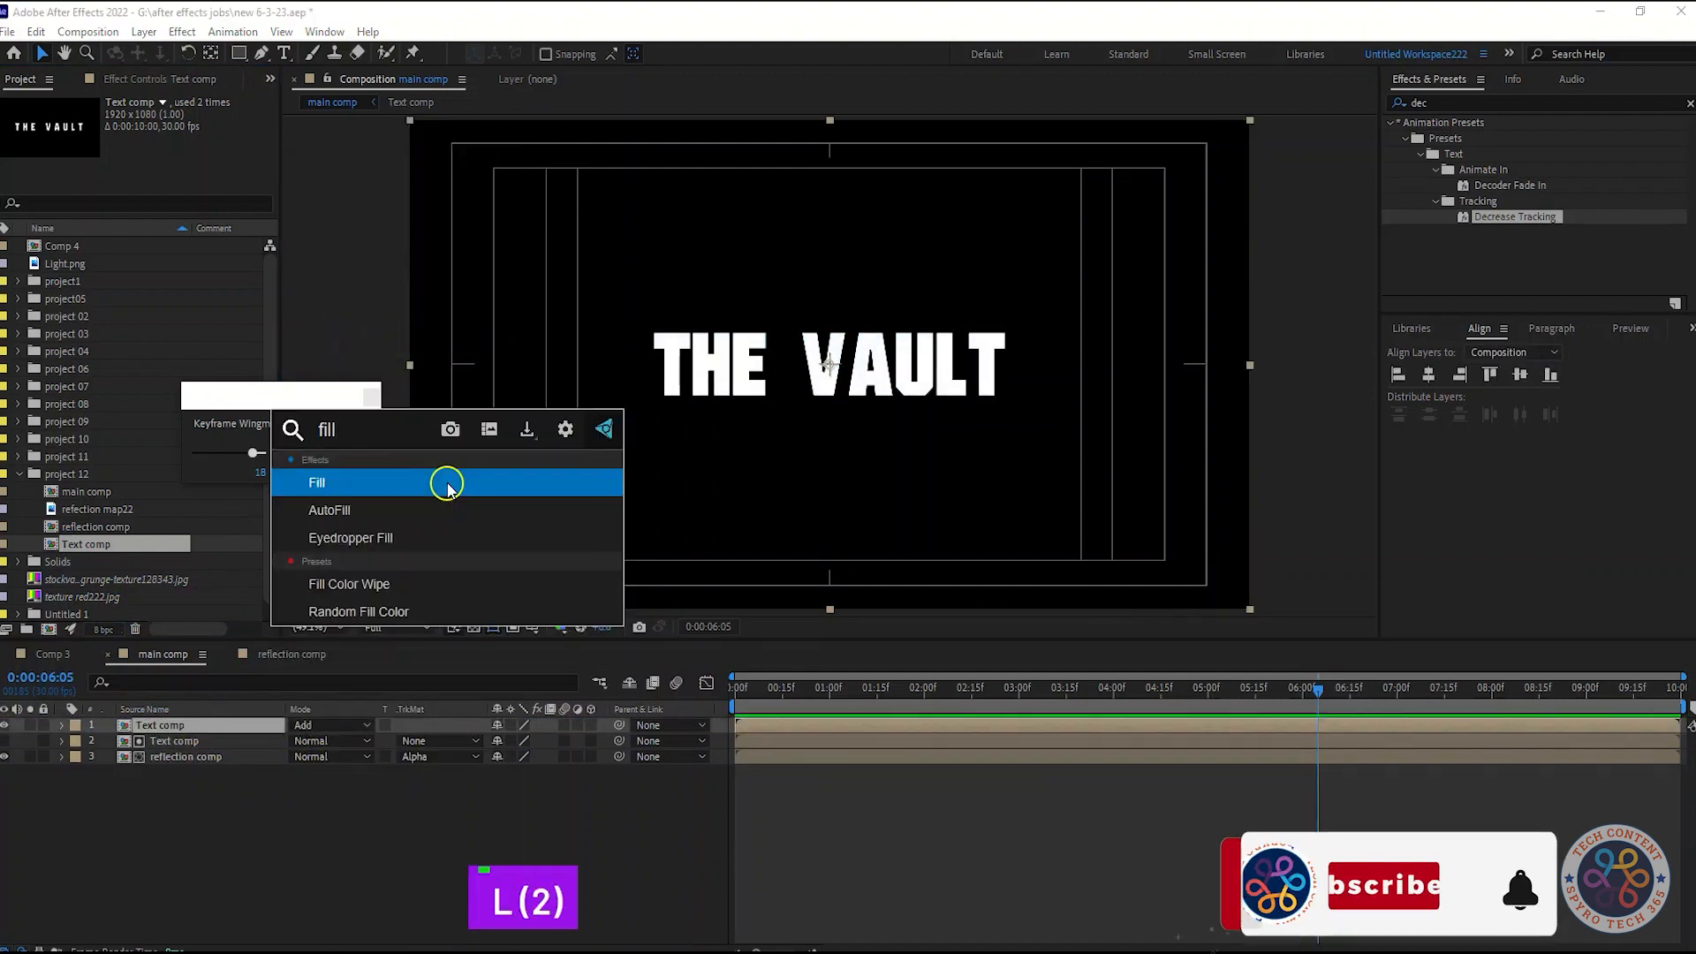
left_click(447, 484)
Set the Fill color to black and switch the top Text comp layer's blend mode to Normal
left_click(155, 79)
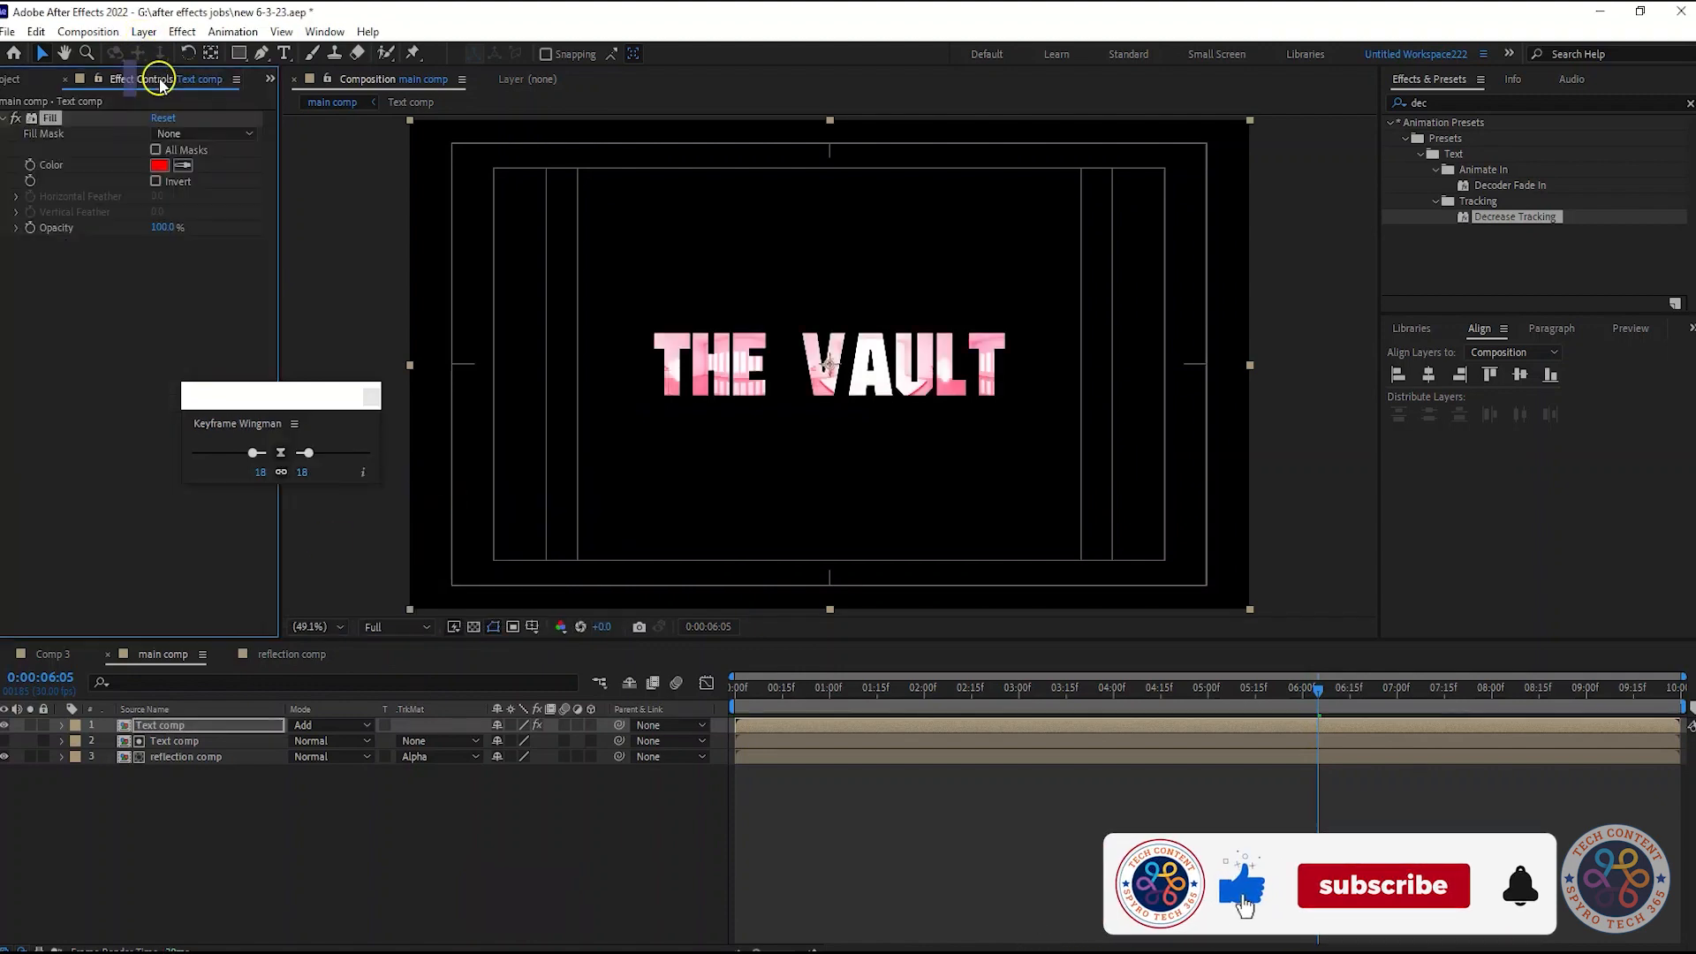
left_click(159, 165)
left_click_drag(288, 356, 2, 592)
left_click(475, 342)
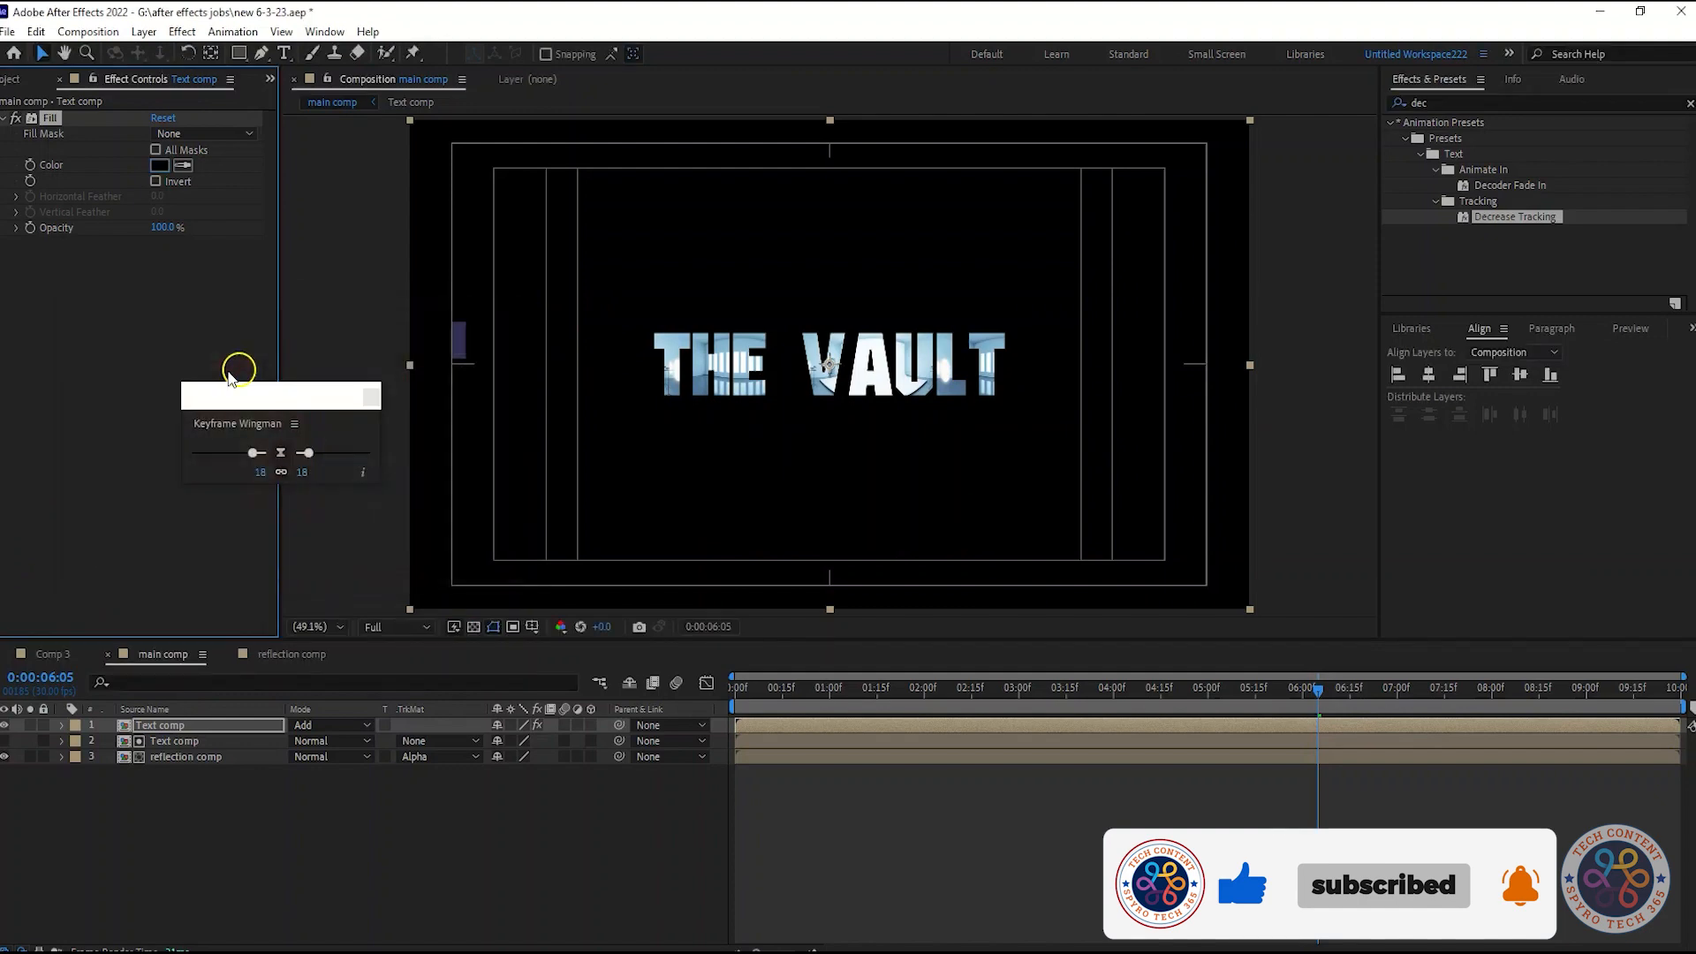
left_click(332, 725)
left_click(371, 146)
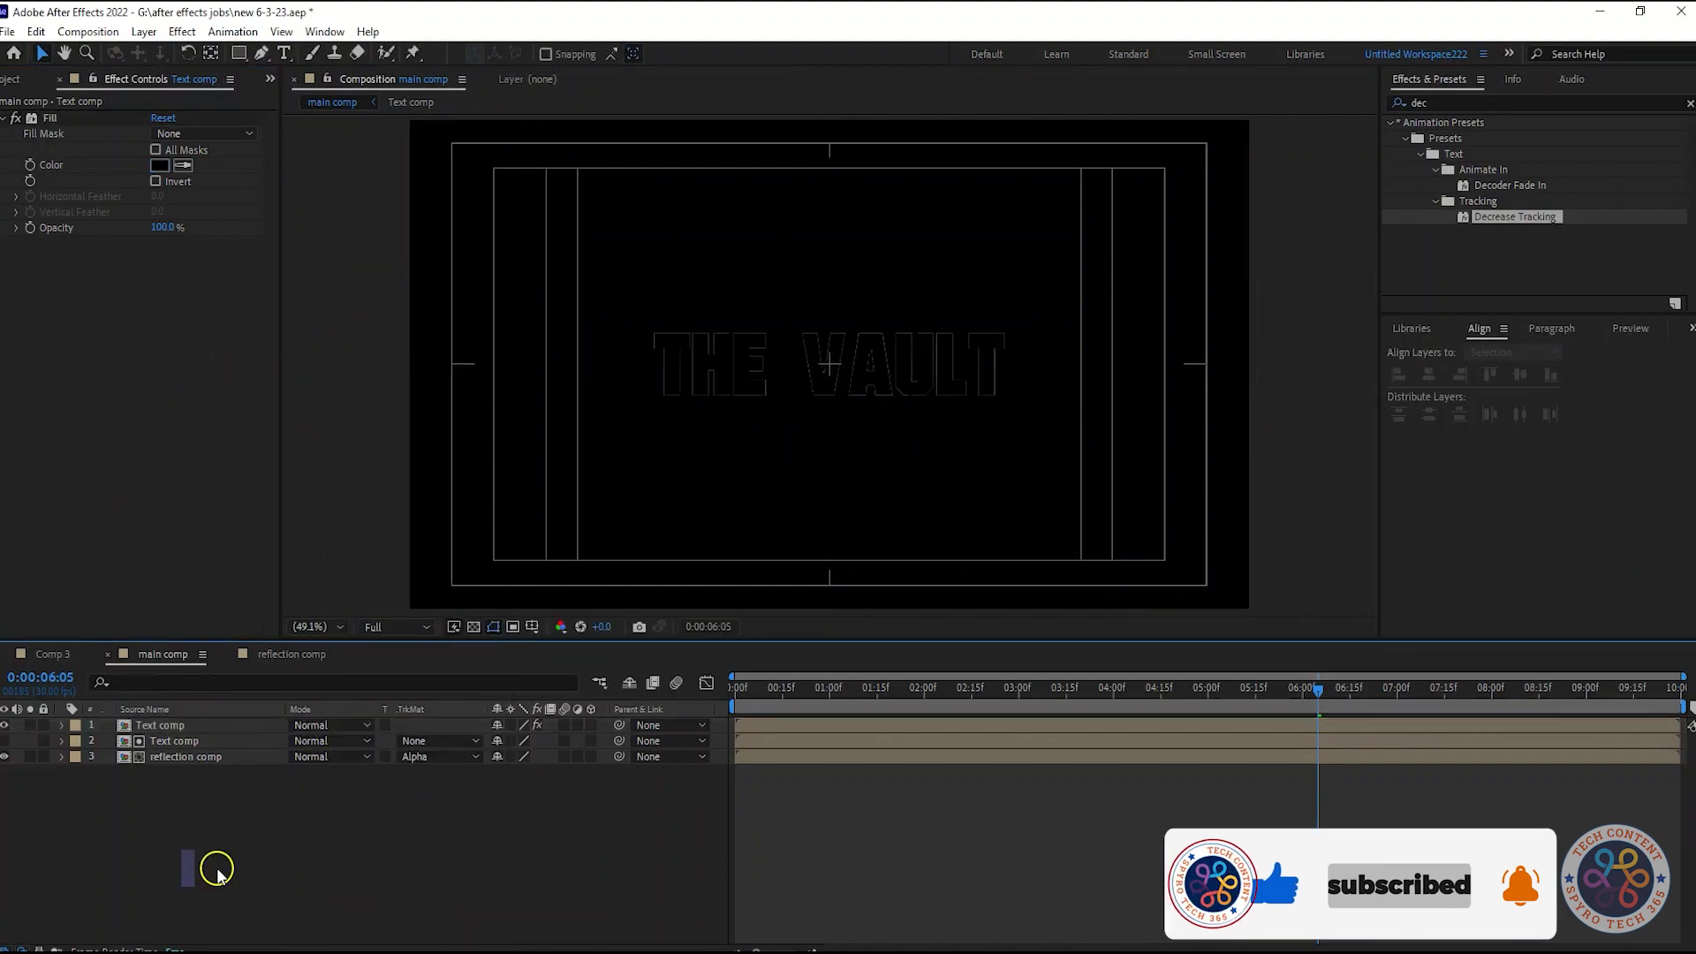
Apply Bevel Alpha to the top Text comp layer and set its Edge Thickness to 4
key("shift+Tab")
key("shift+Tab")
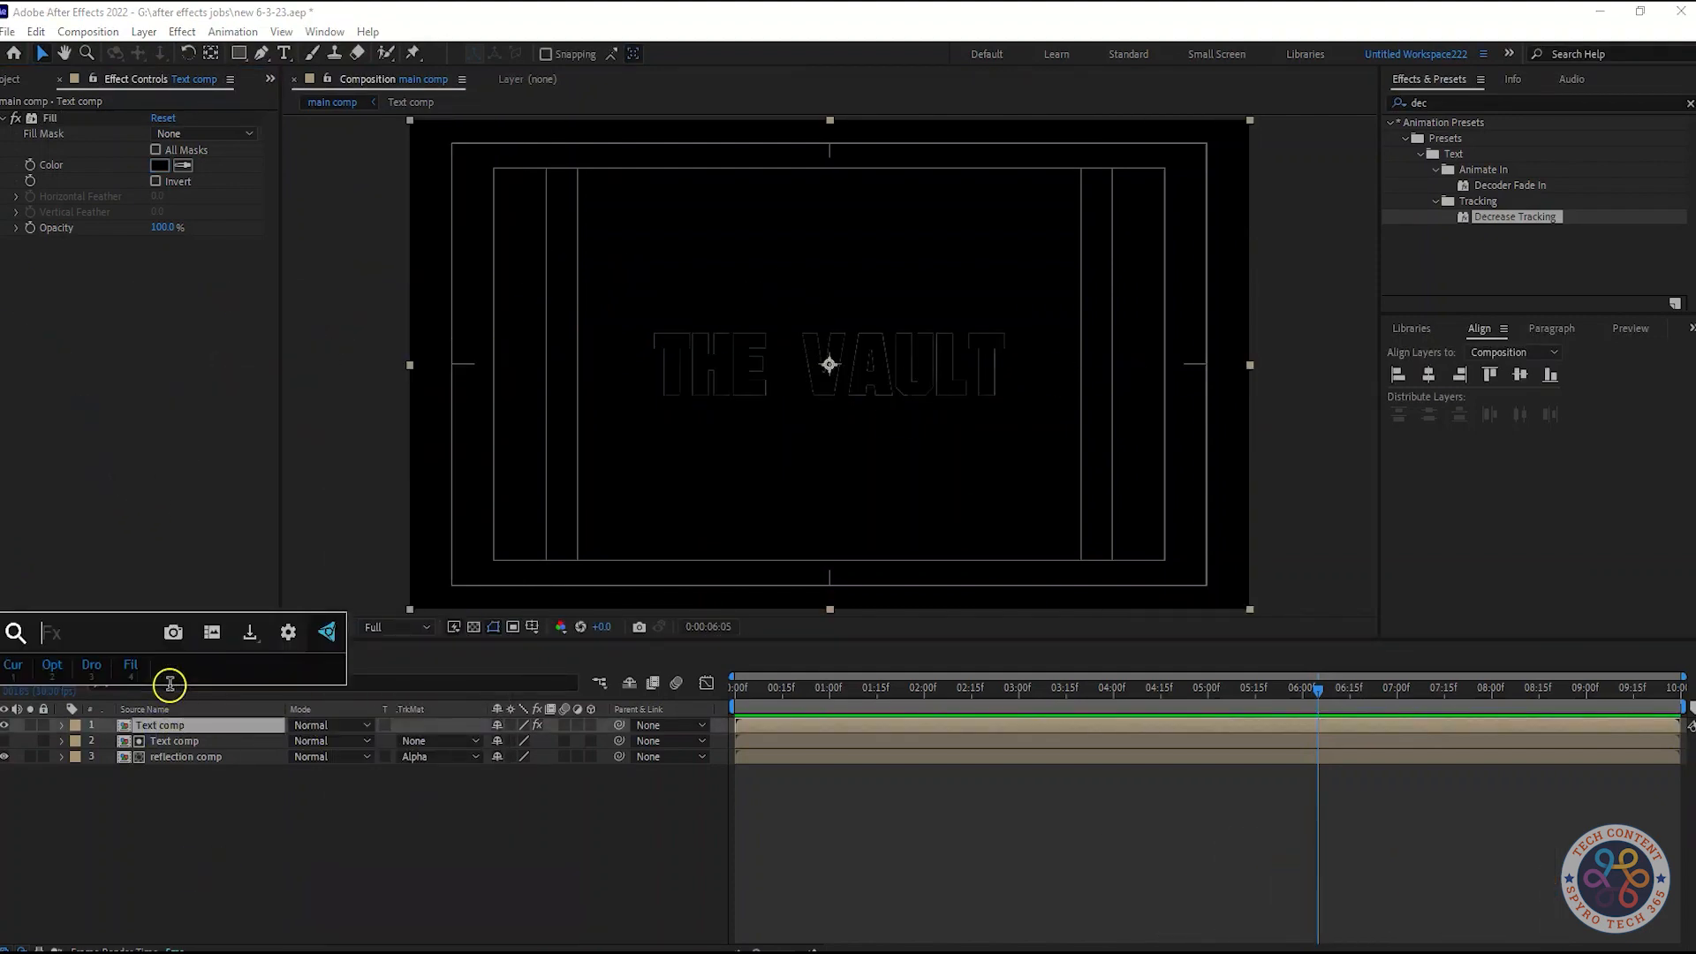
type("bevel a")
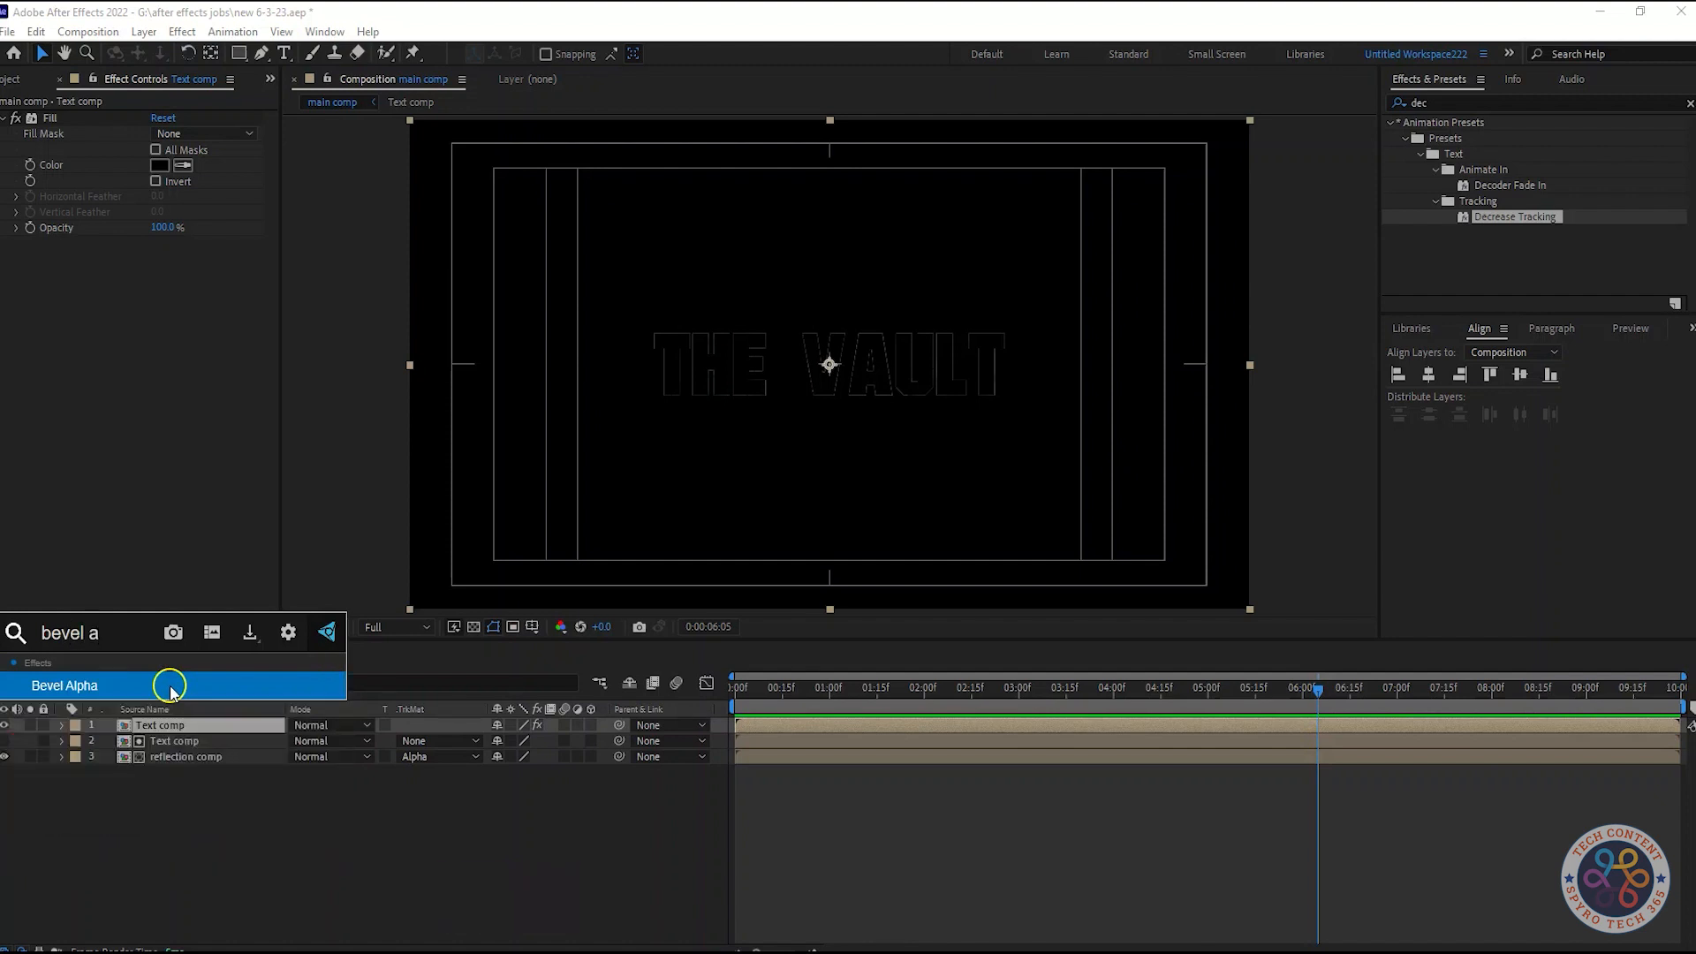
left_click(170, 688)
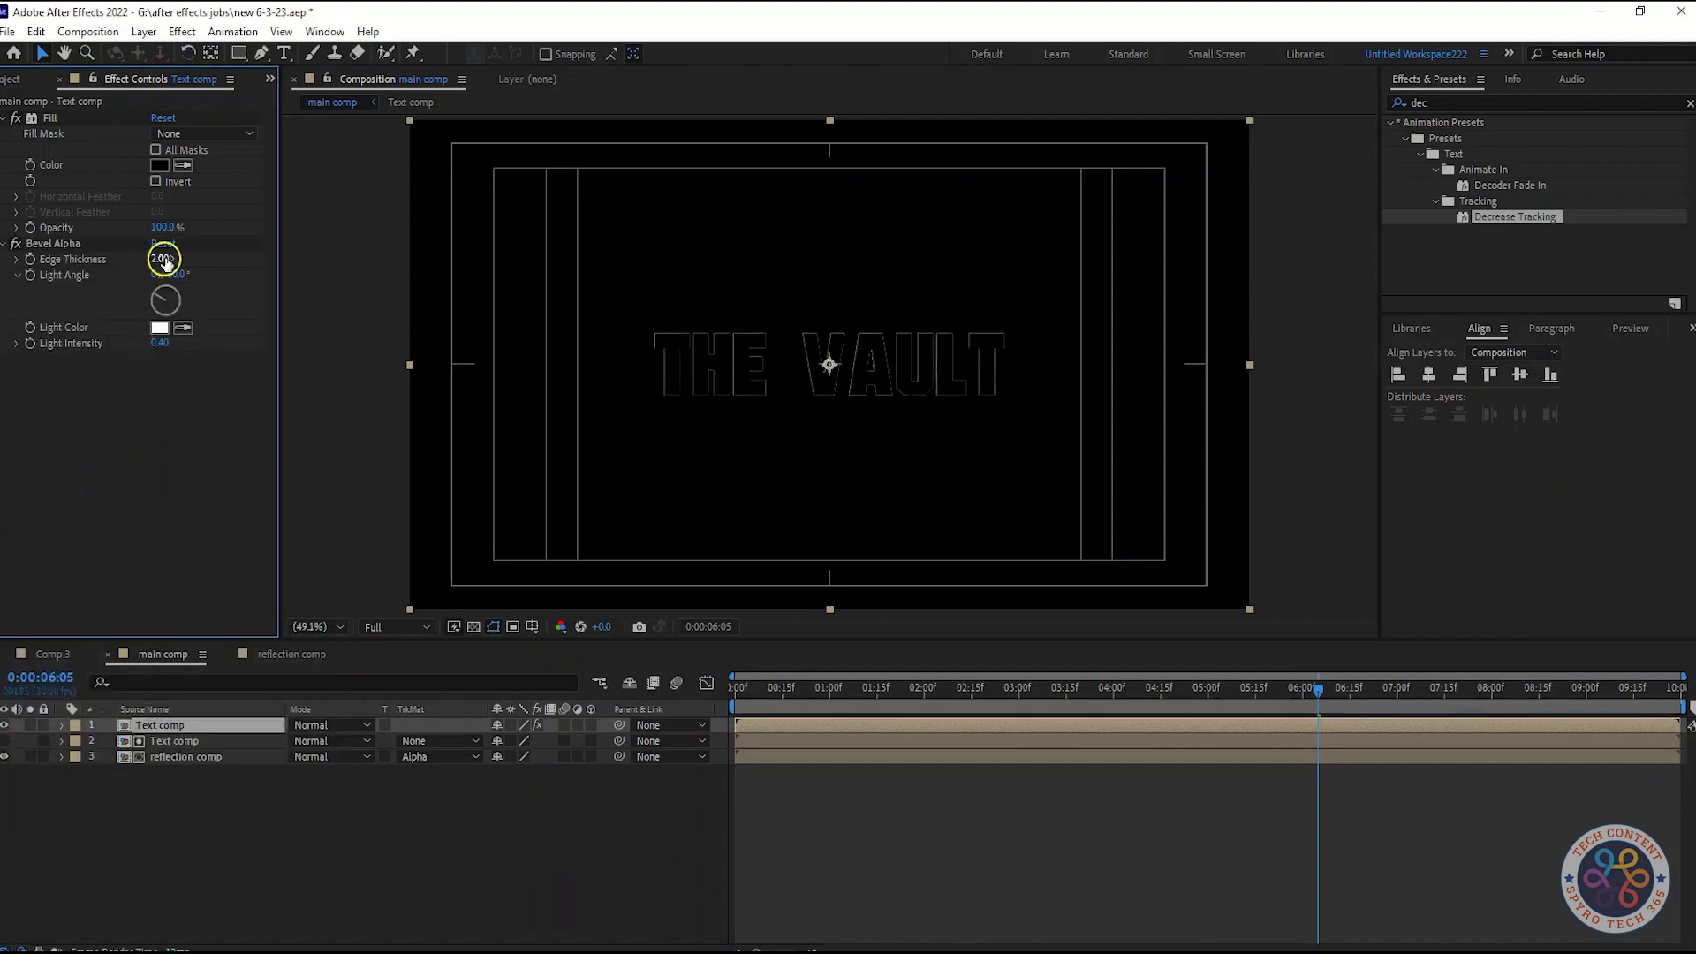
type("4")
left_click(223, 436)
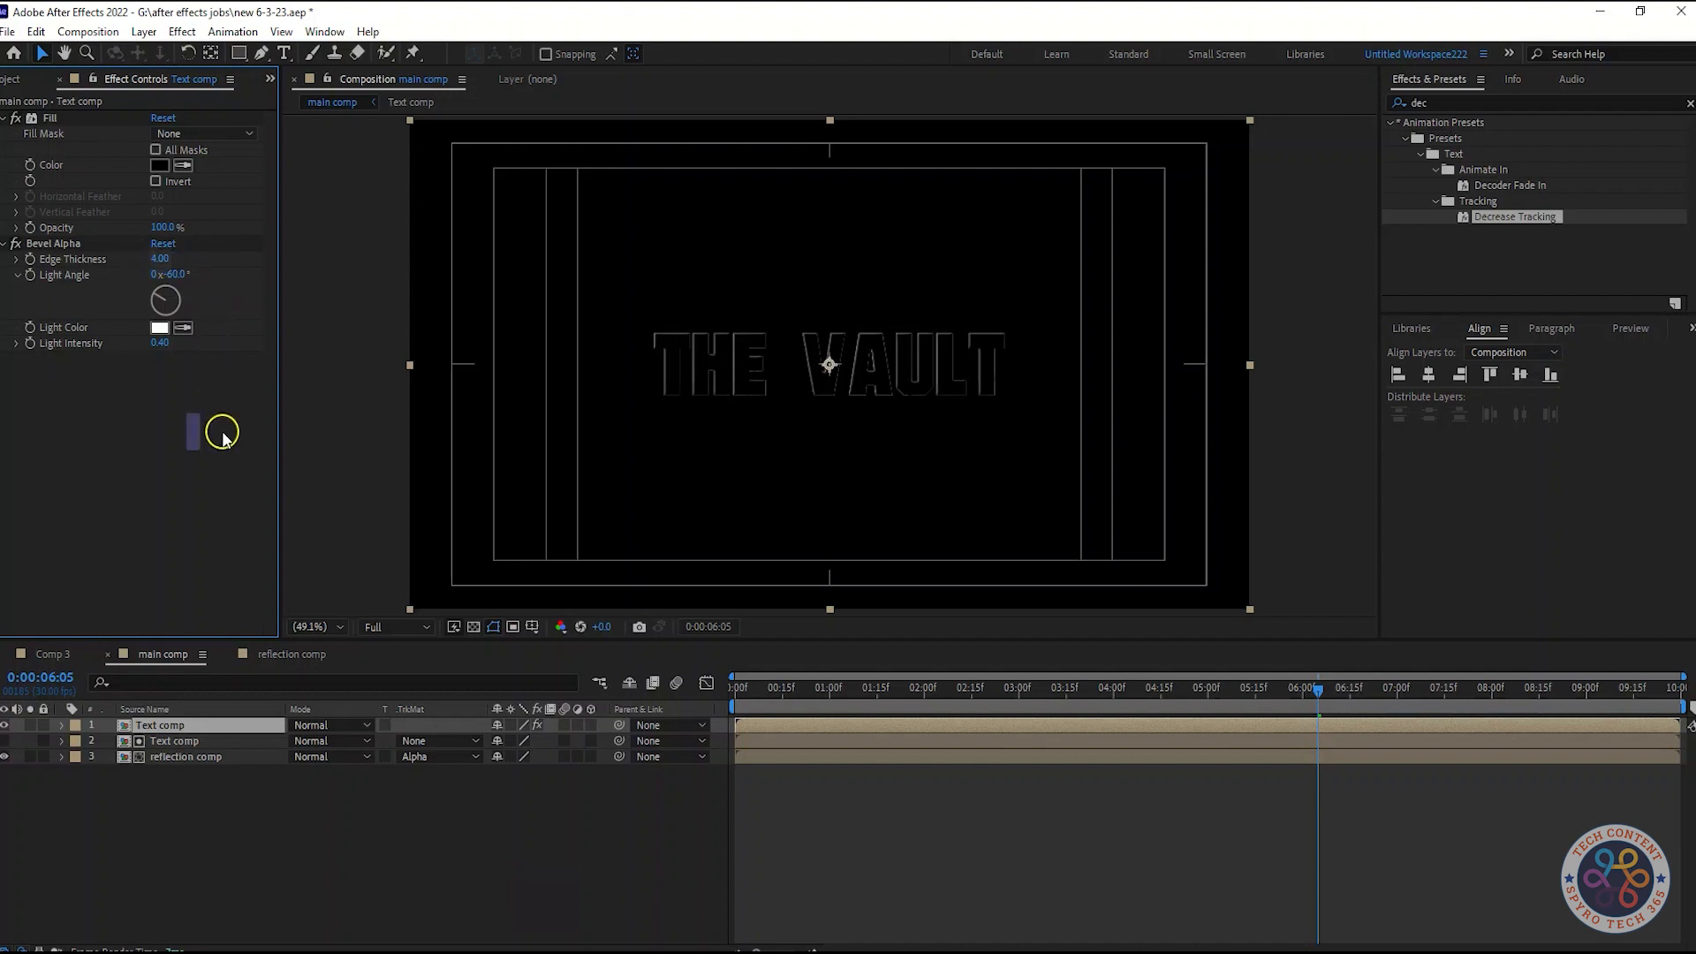
Set Bevel Alpha's Light Intensity to 0.5
left_click_drag(165, 349, 243, 348)
key("ctrl+z")
left_click(167, 344)
type("0.5")
left_click(162, 429)
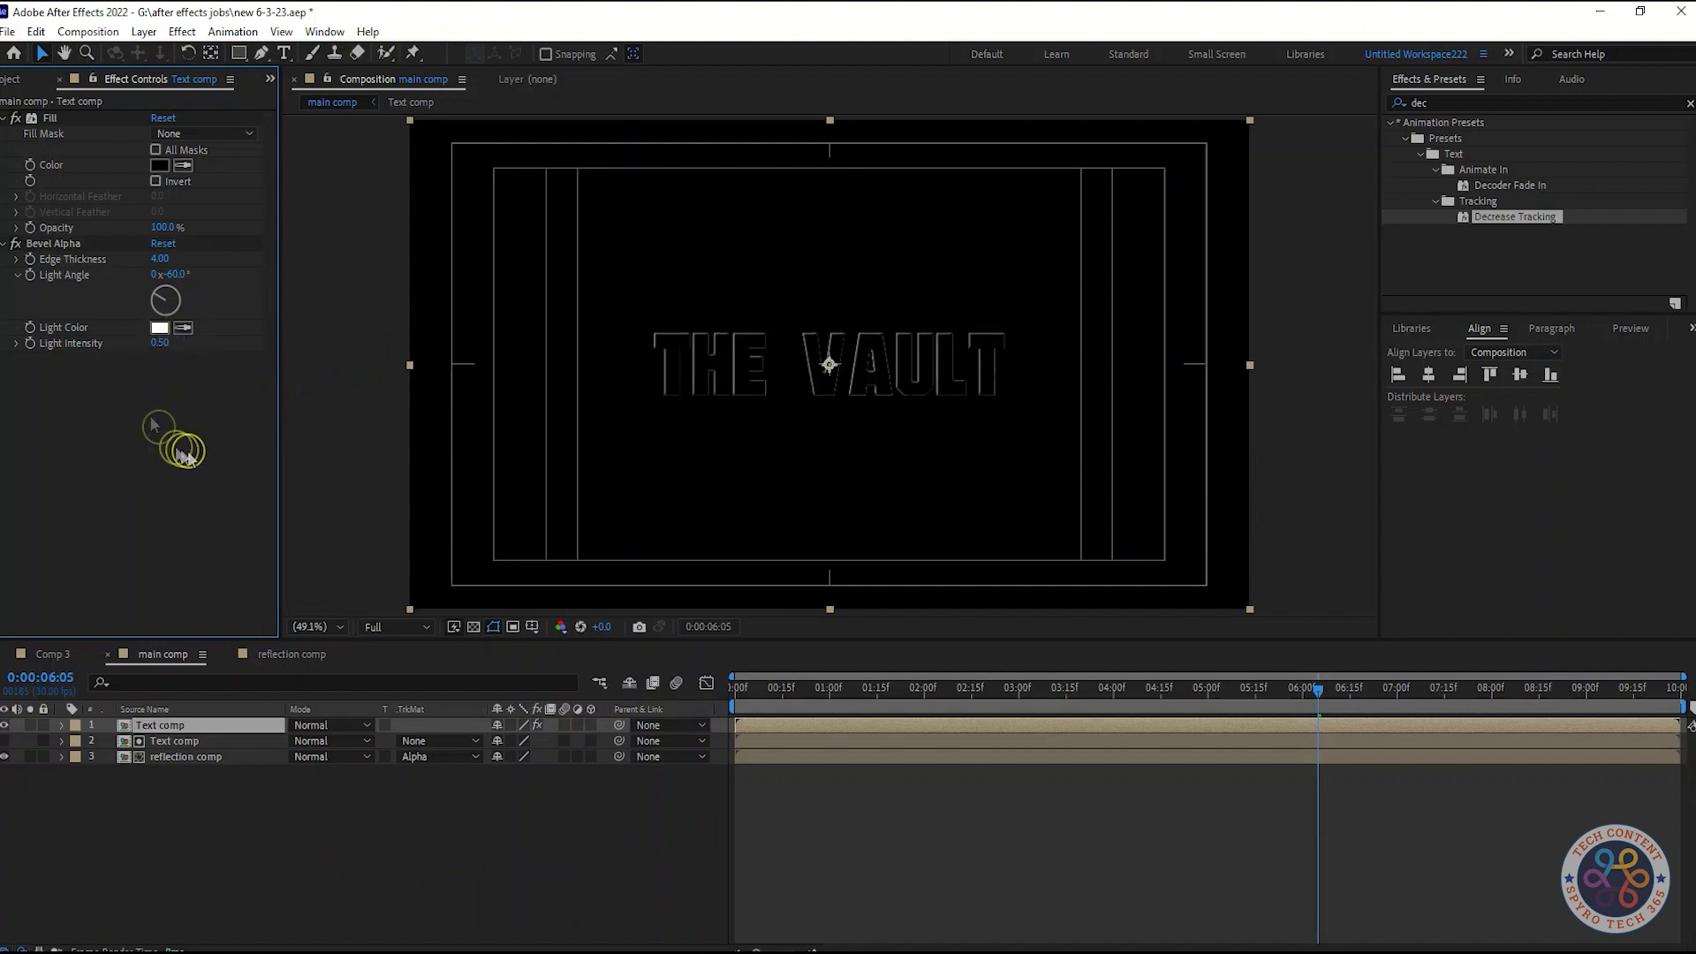
Collapse the Fill and Bevel Alpha effects and save the project
left_click(4, 244)
left_click(3, 119)
key("ctrl+s")
left_click(170, 806)
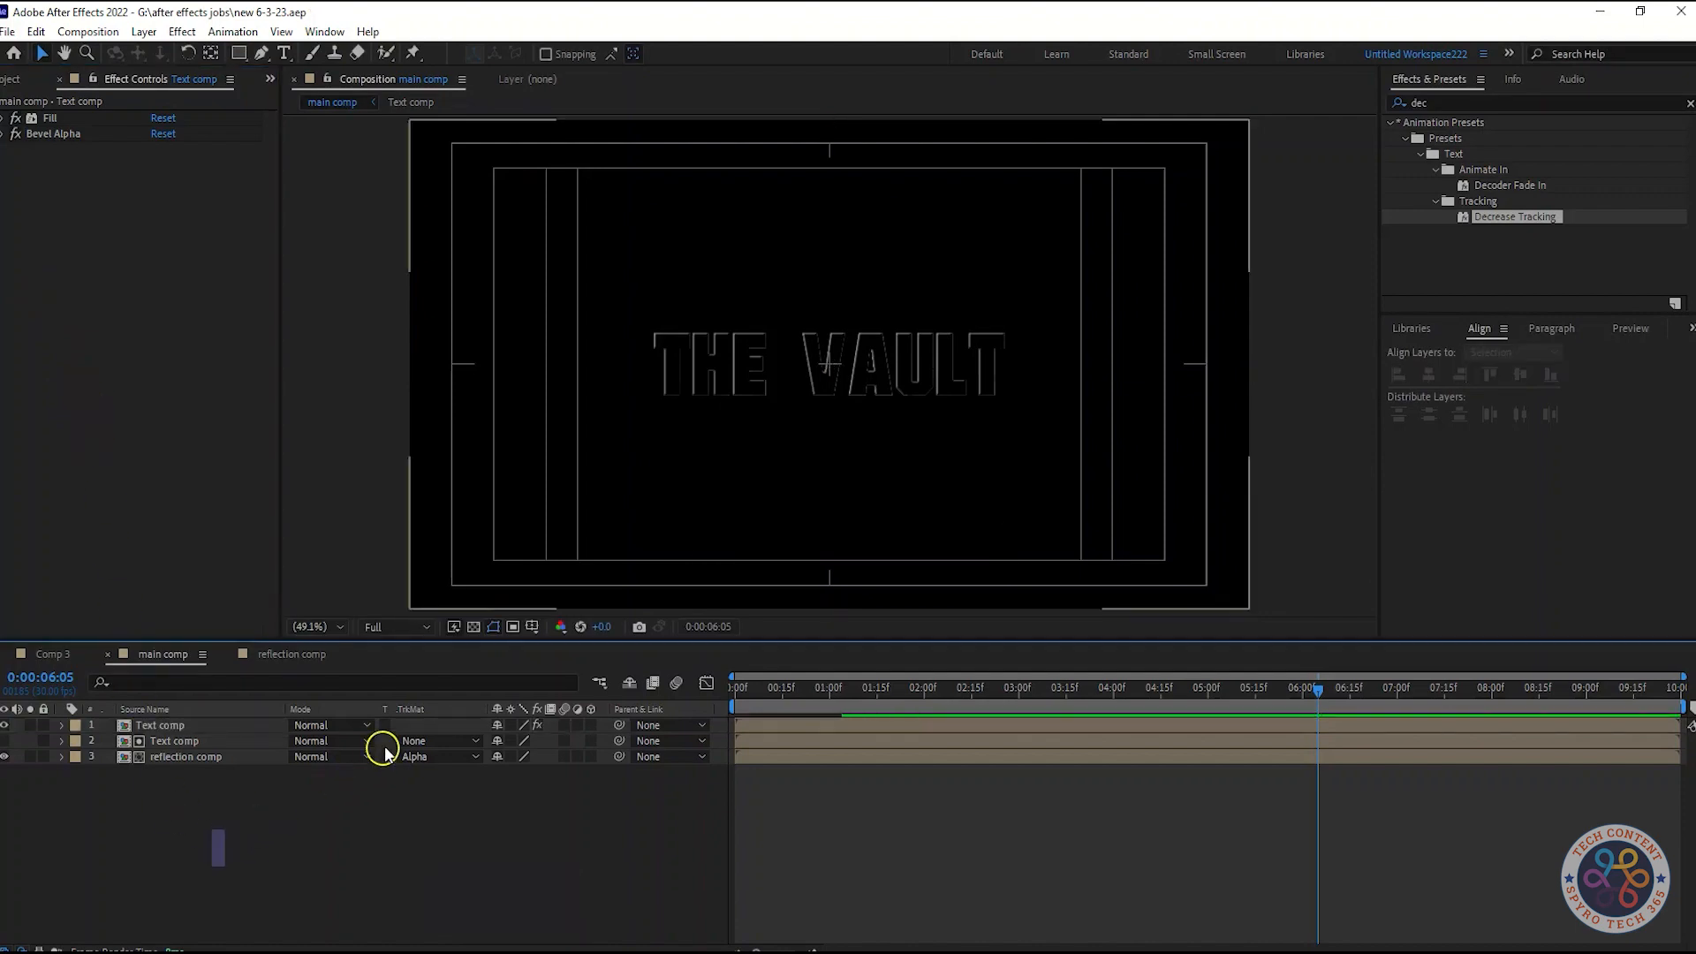
Set the top Text comp layer's blend mode to Add and duplicate the layer
left_click(341, 726)
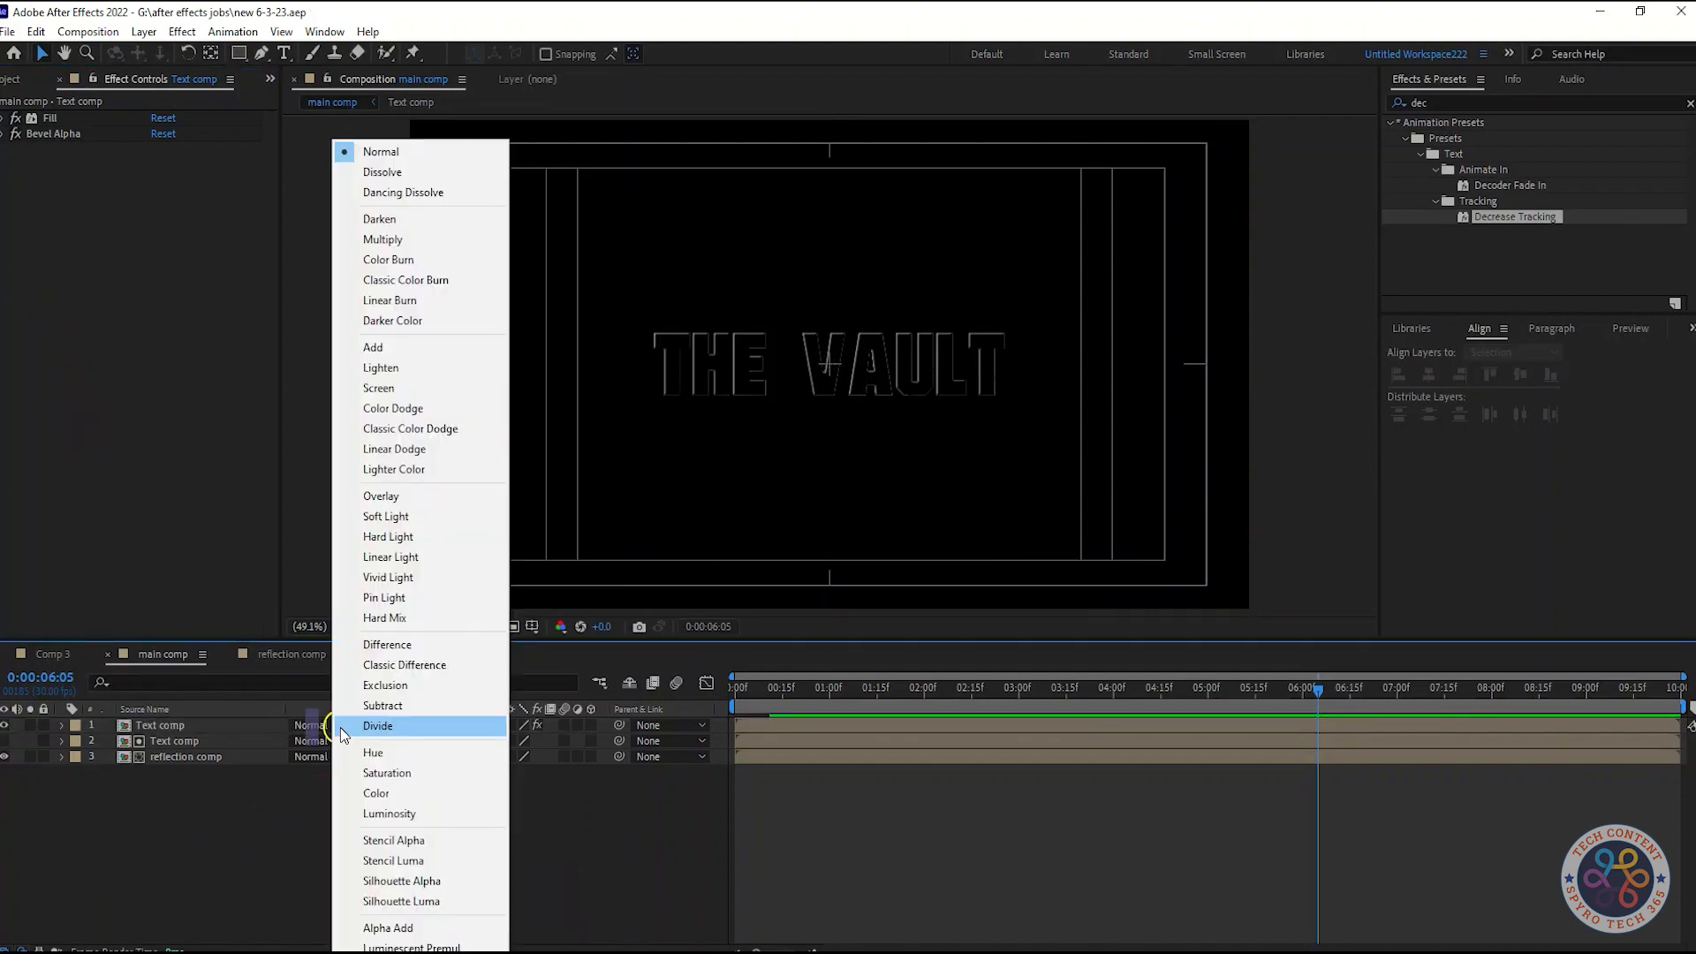
left_click(424, 347)
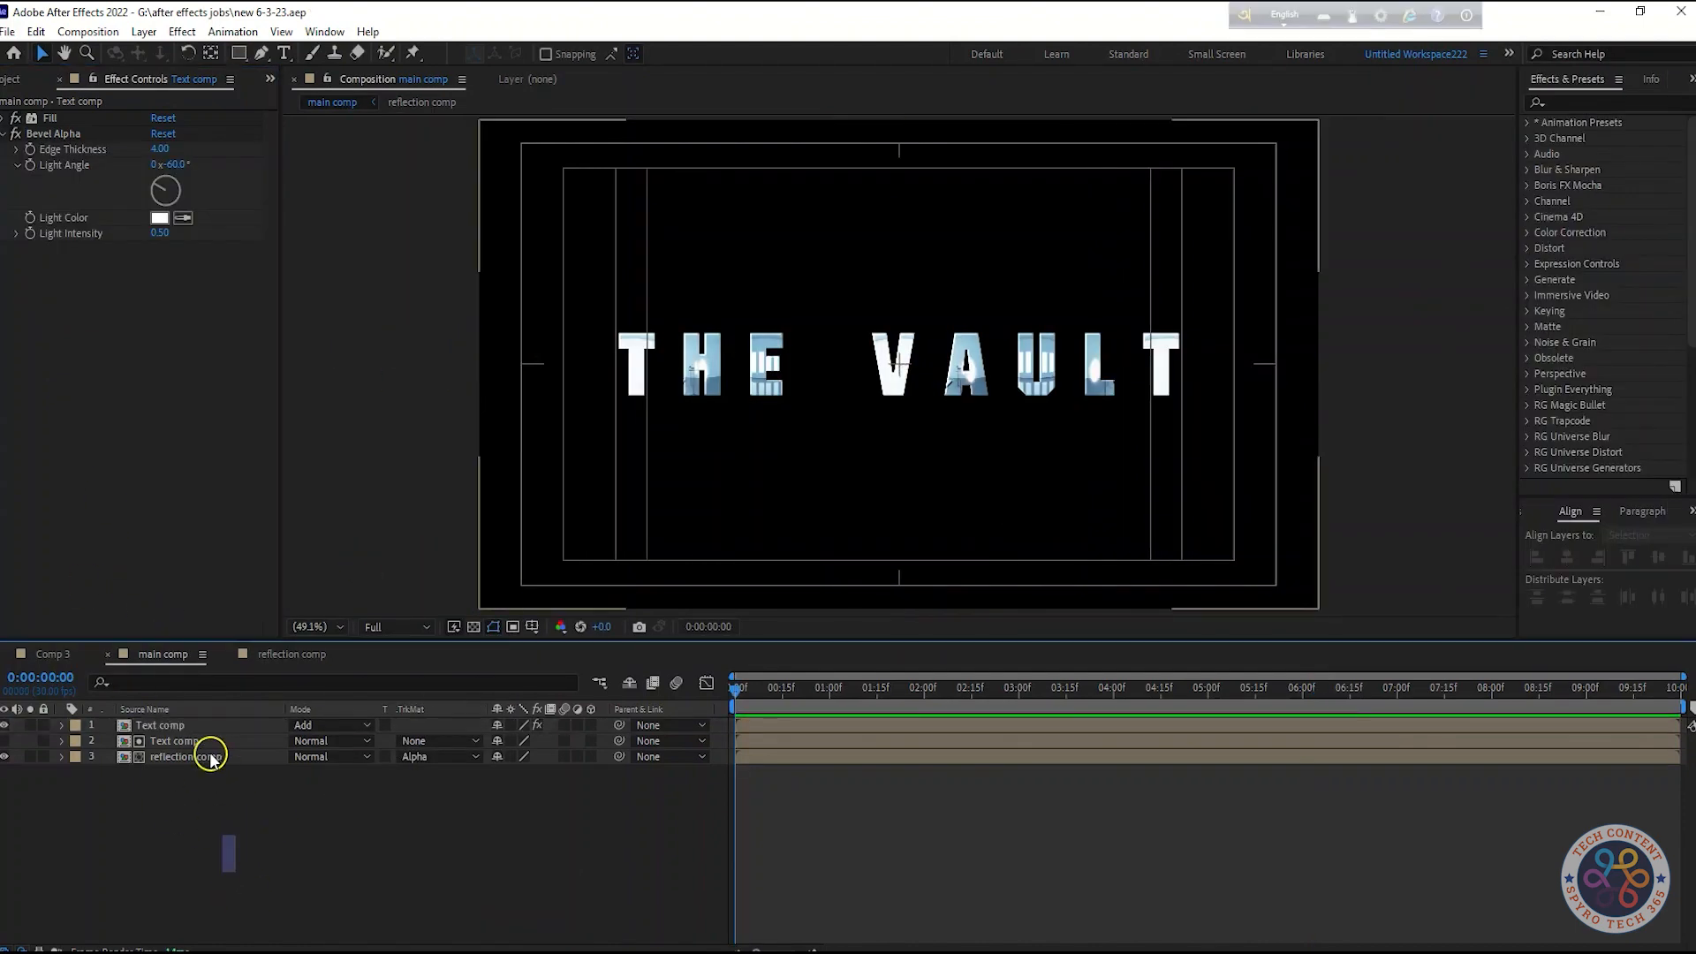
left_click(202, 726)
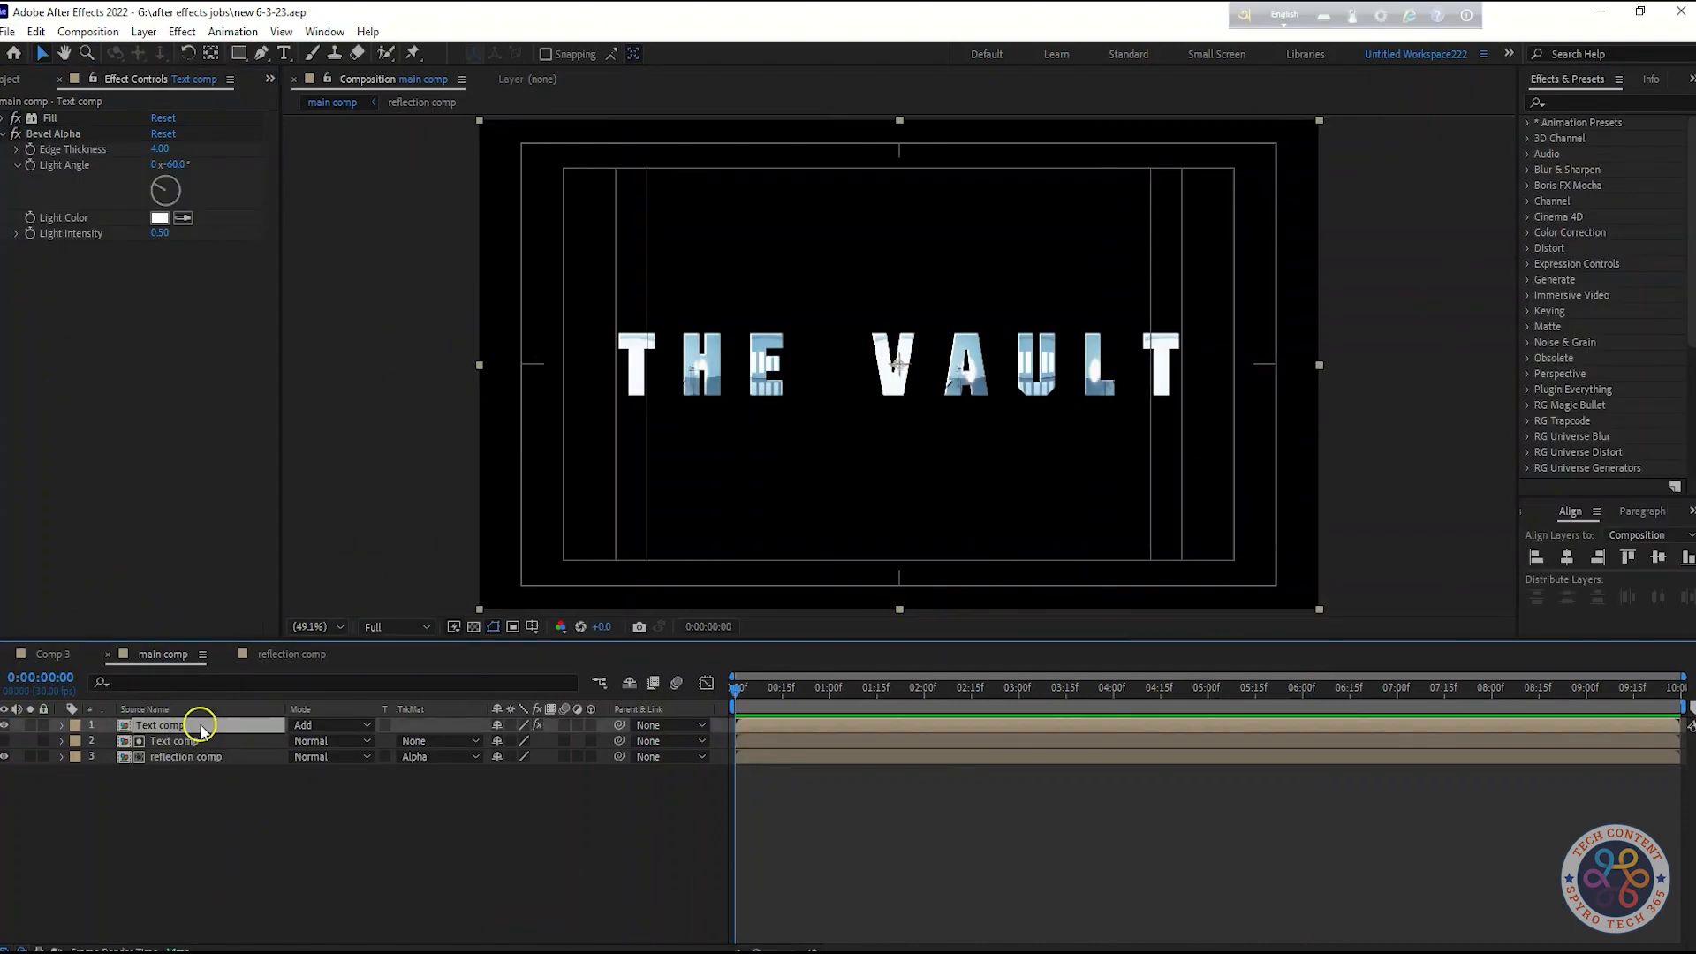
key("ctrl+d")
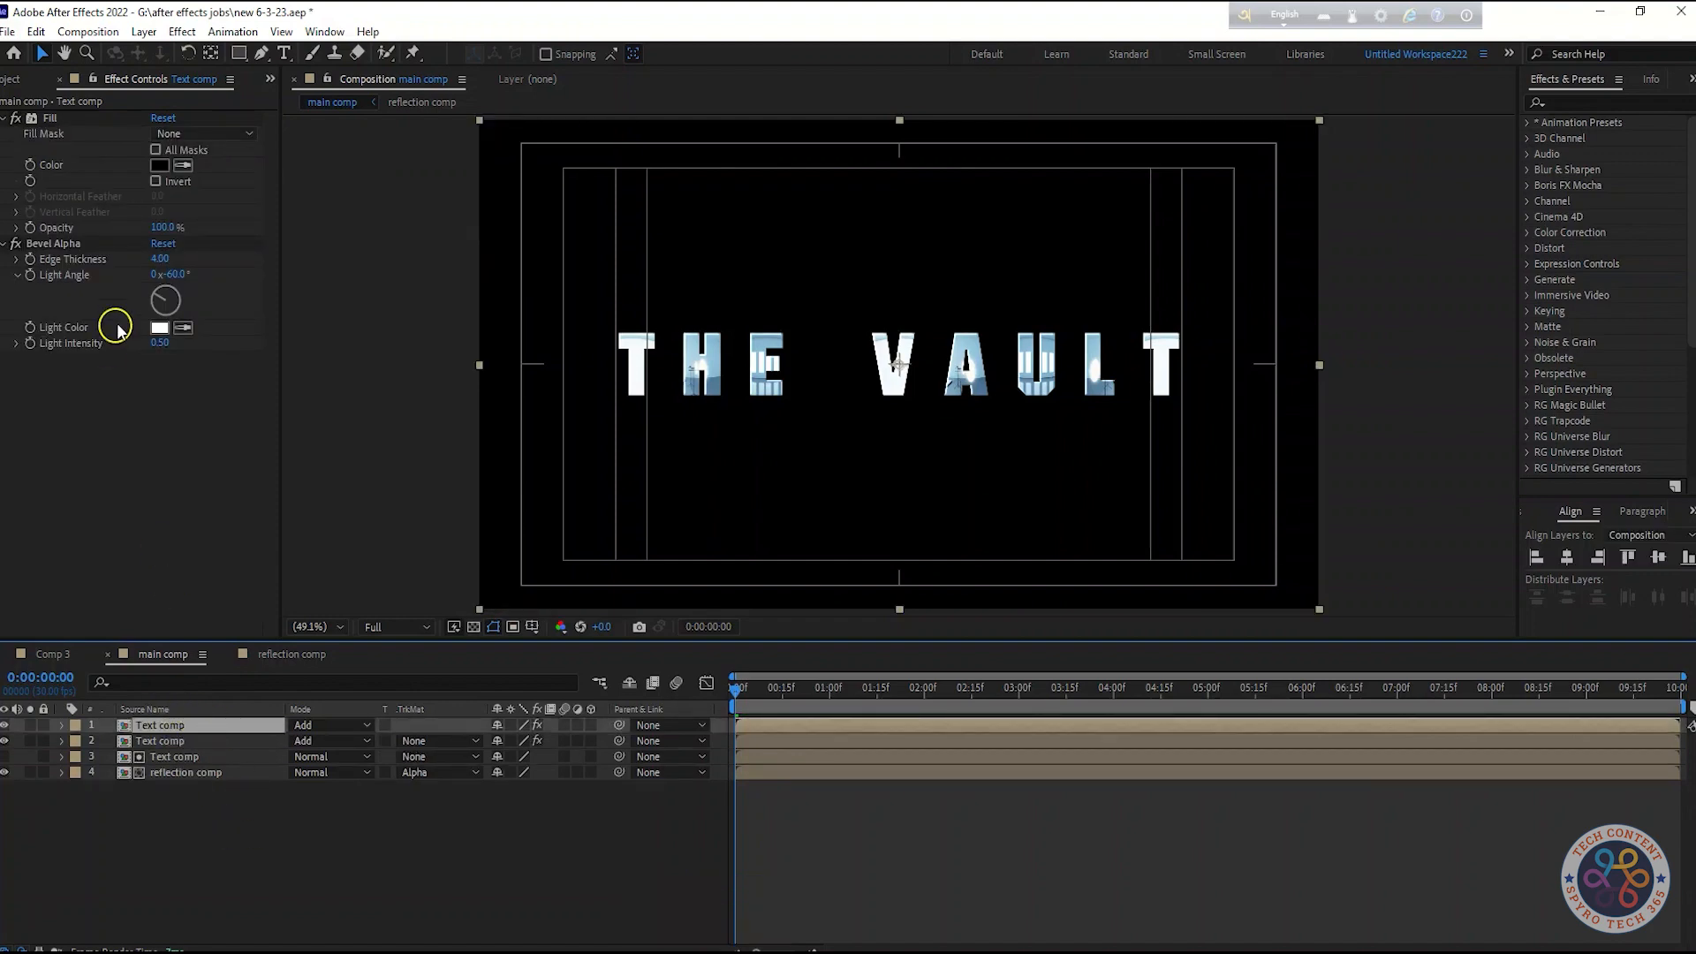
Adjust the duplicate's Bevel Alpha Light Angle and set its Edge Thickness to 2
left_click_drag(172, 274, 372, 273)
left_click(206, 458)
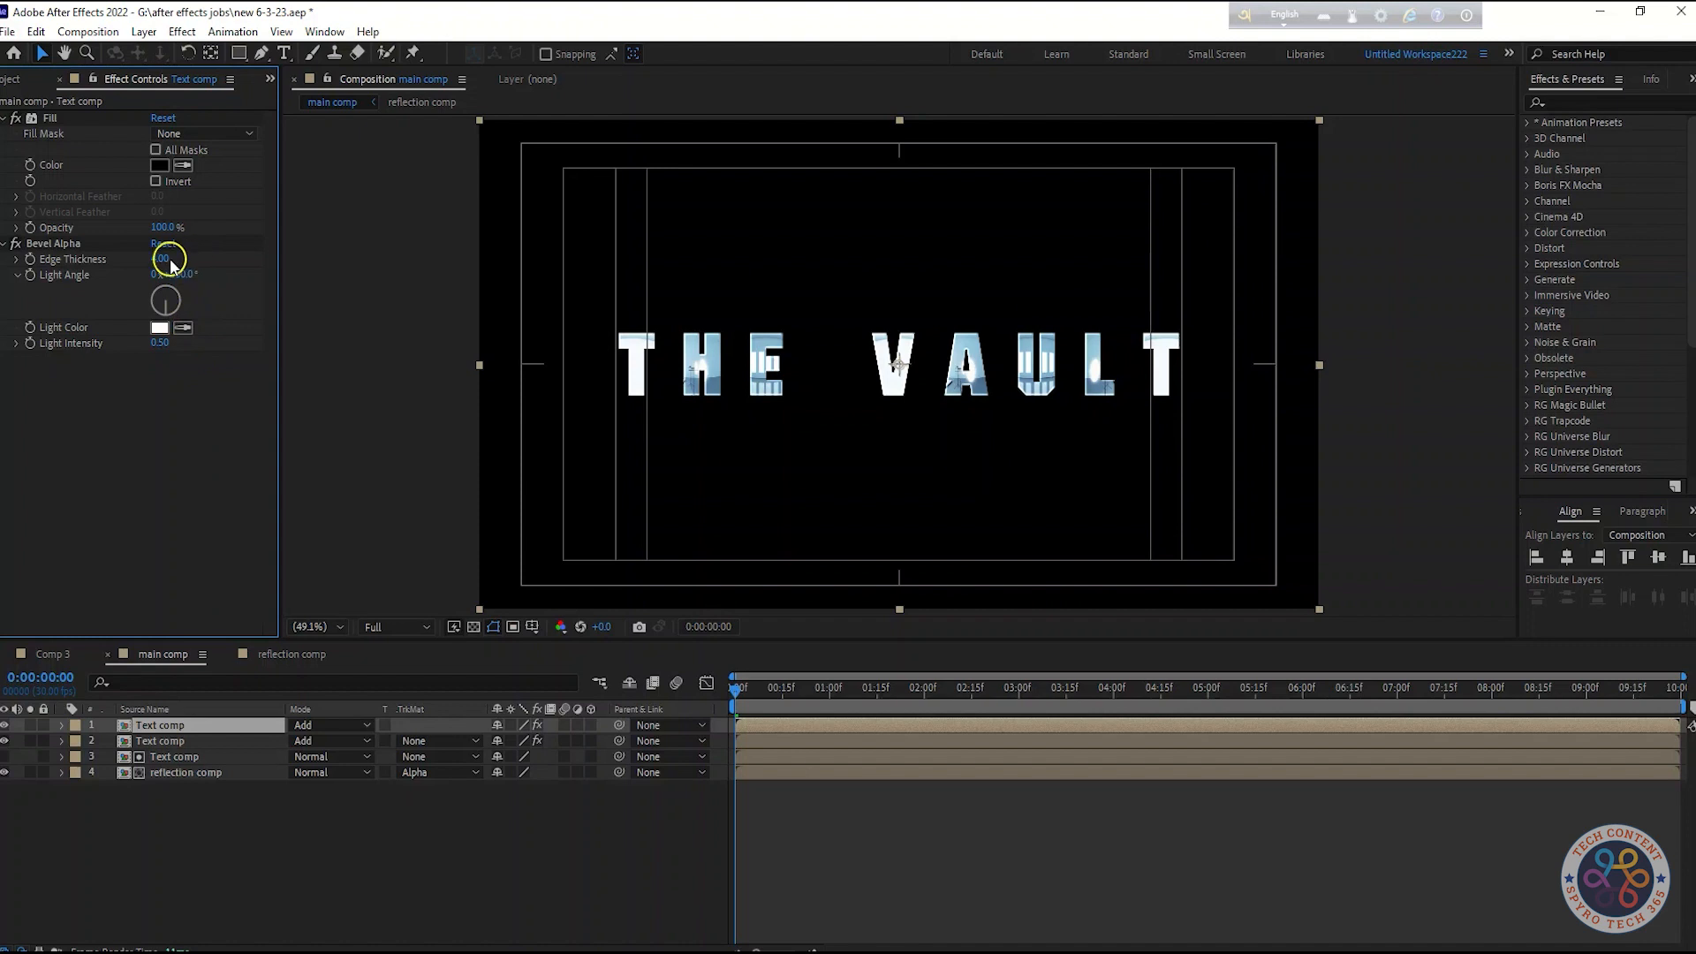
type("2")
key("Return")
Apply CC Glass to the reflection comp layer and set its Bump Map to layer 3, Text comp
left_click(216, 771)
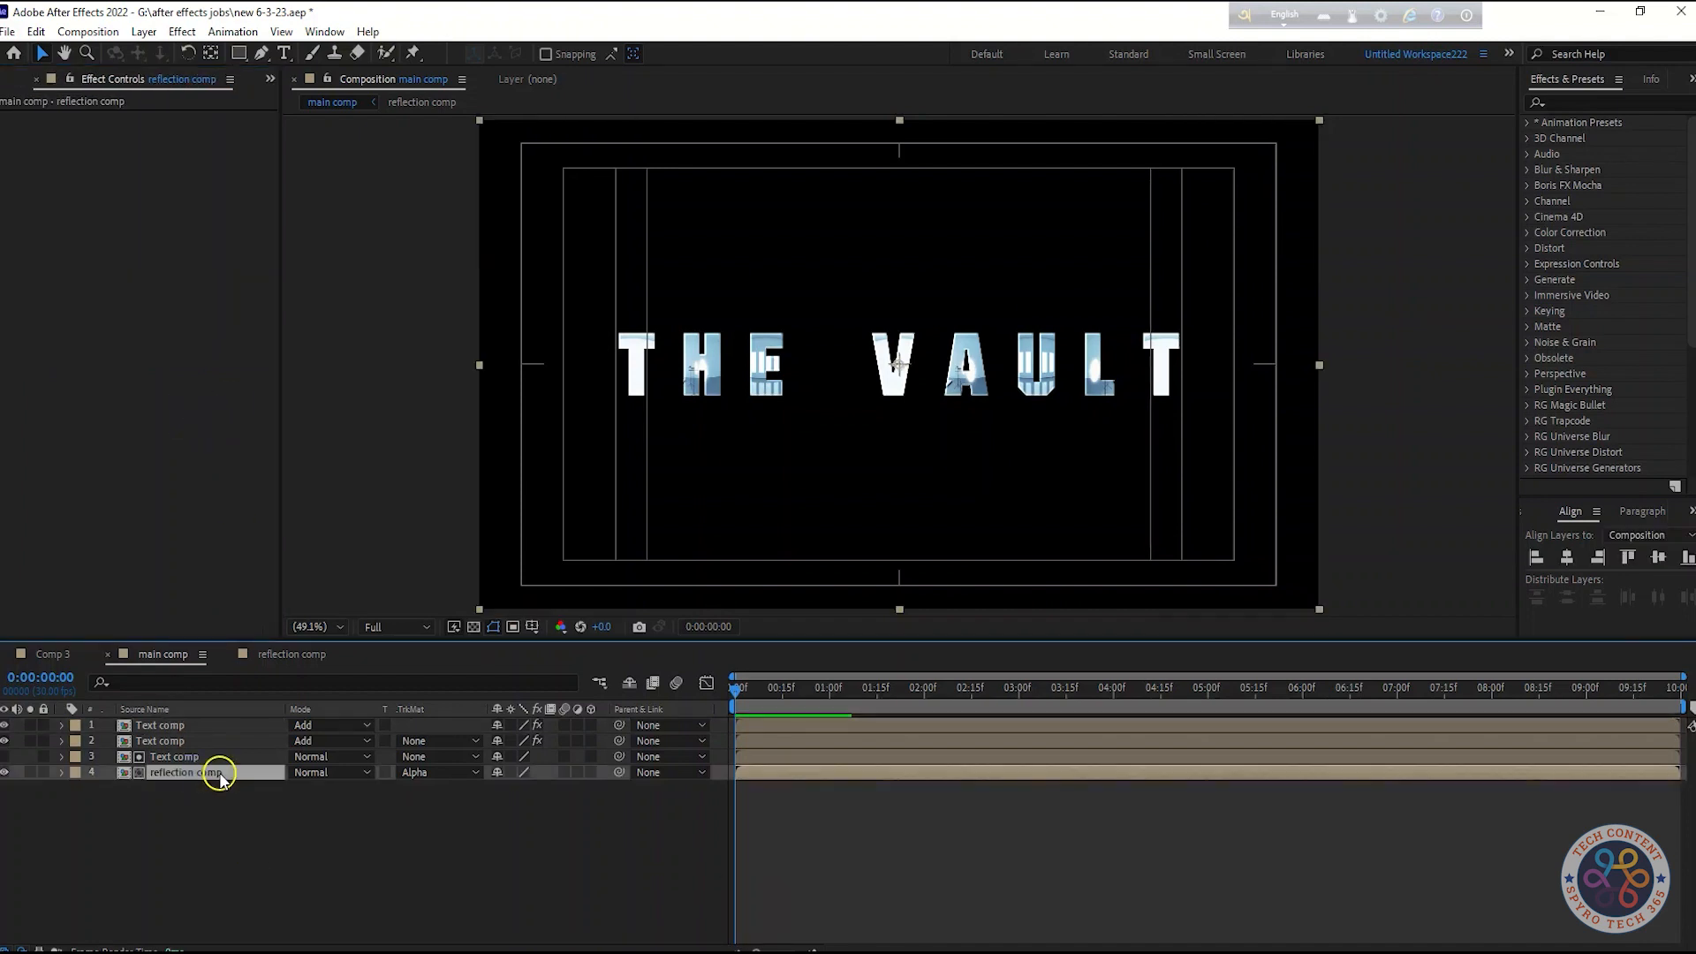
key("shift+Tab")
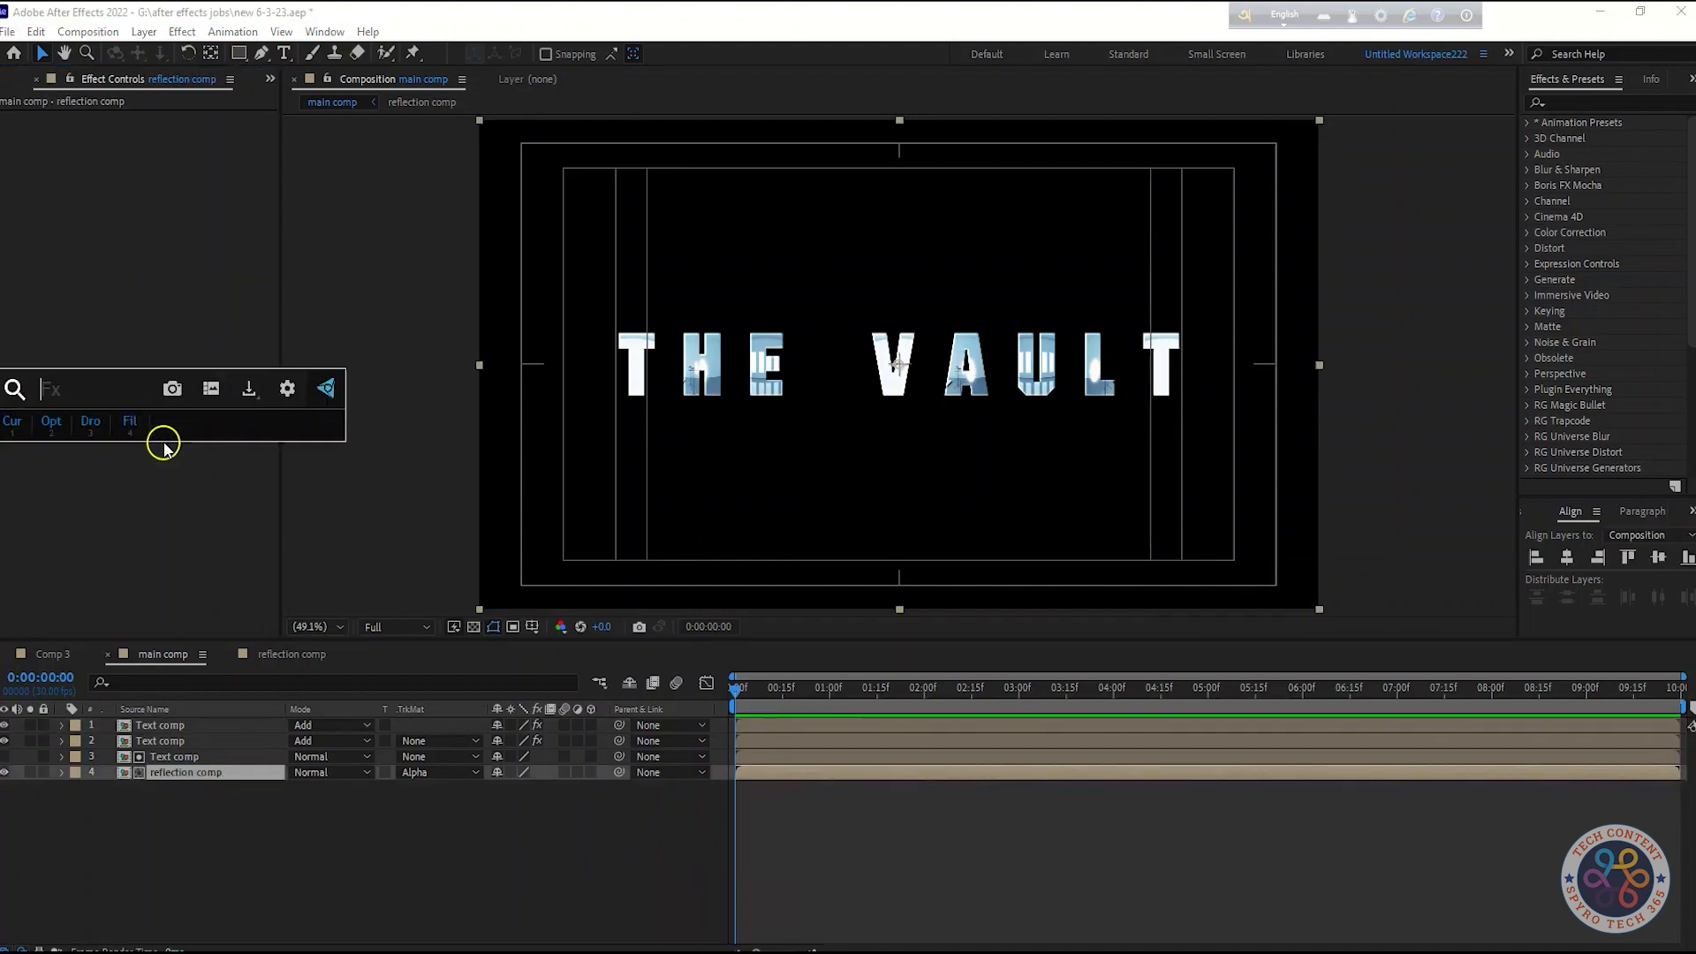
type("cc gl")
key("Return")
left_click(15, 133)
left_click(176, 149)
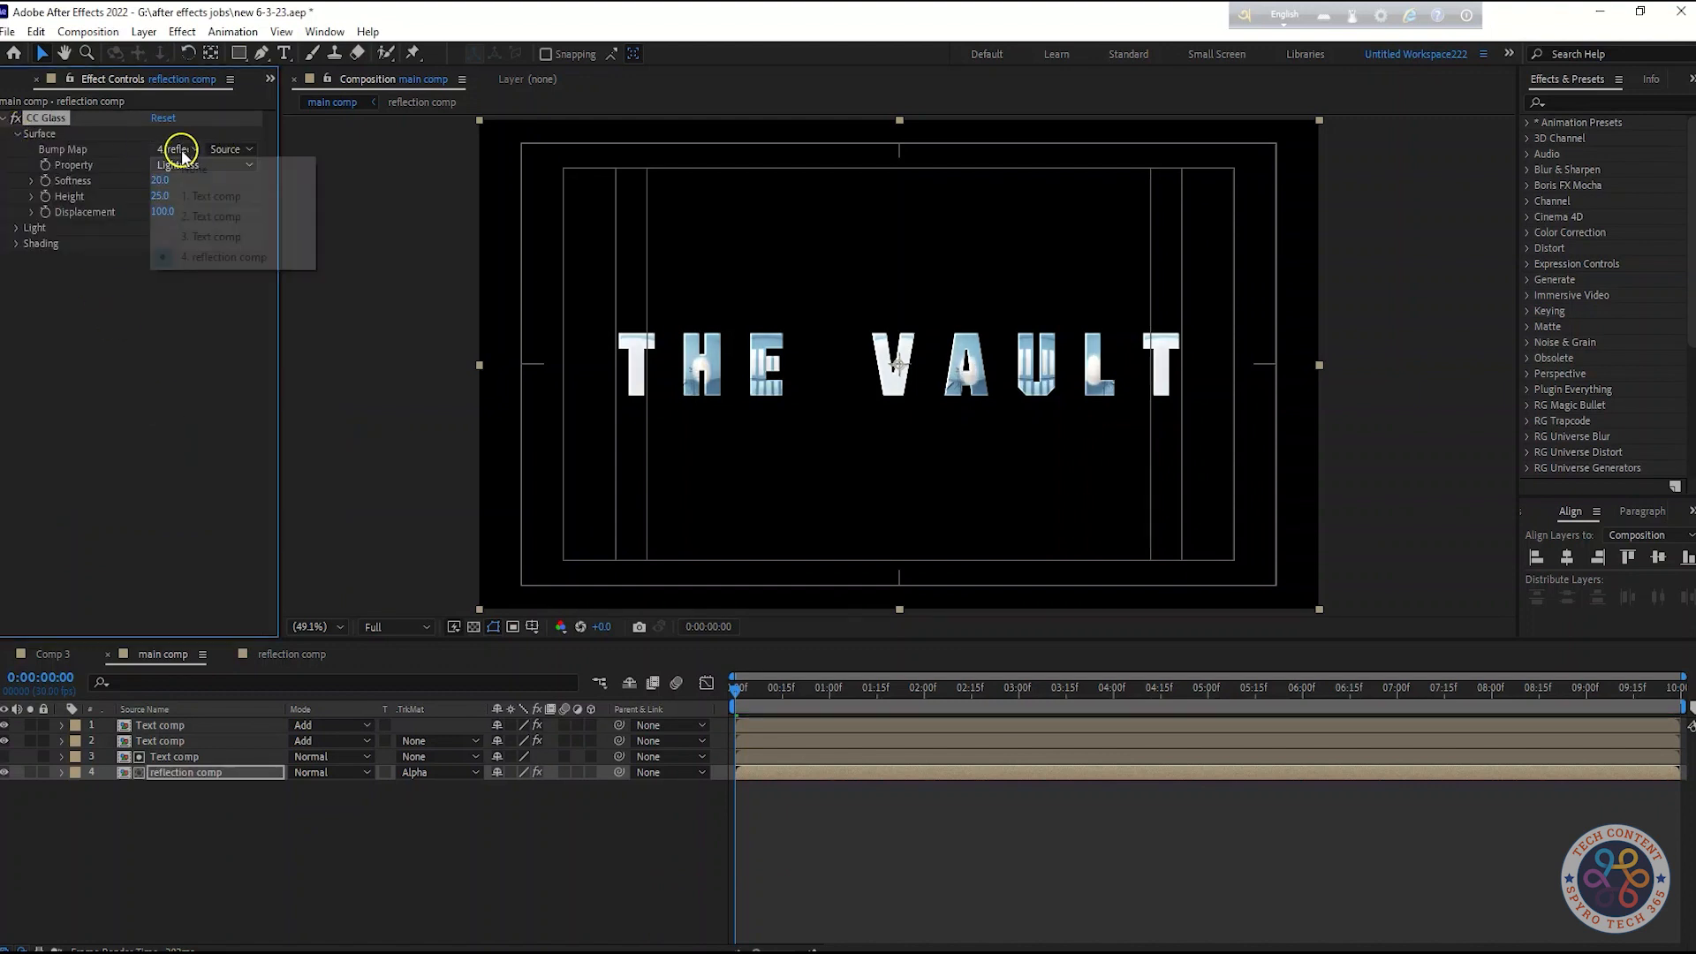
left_click(212, 239)
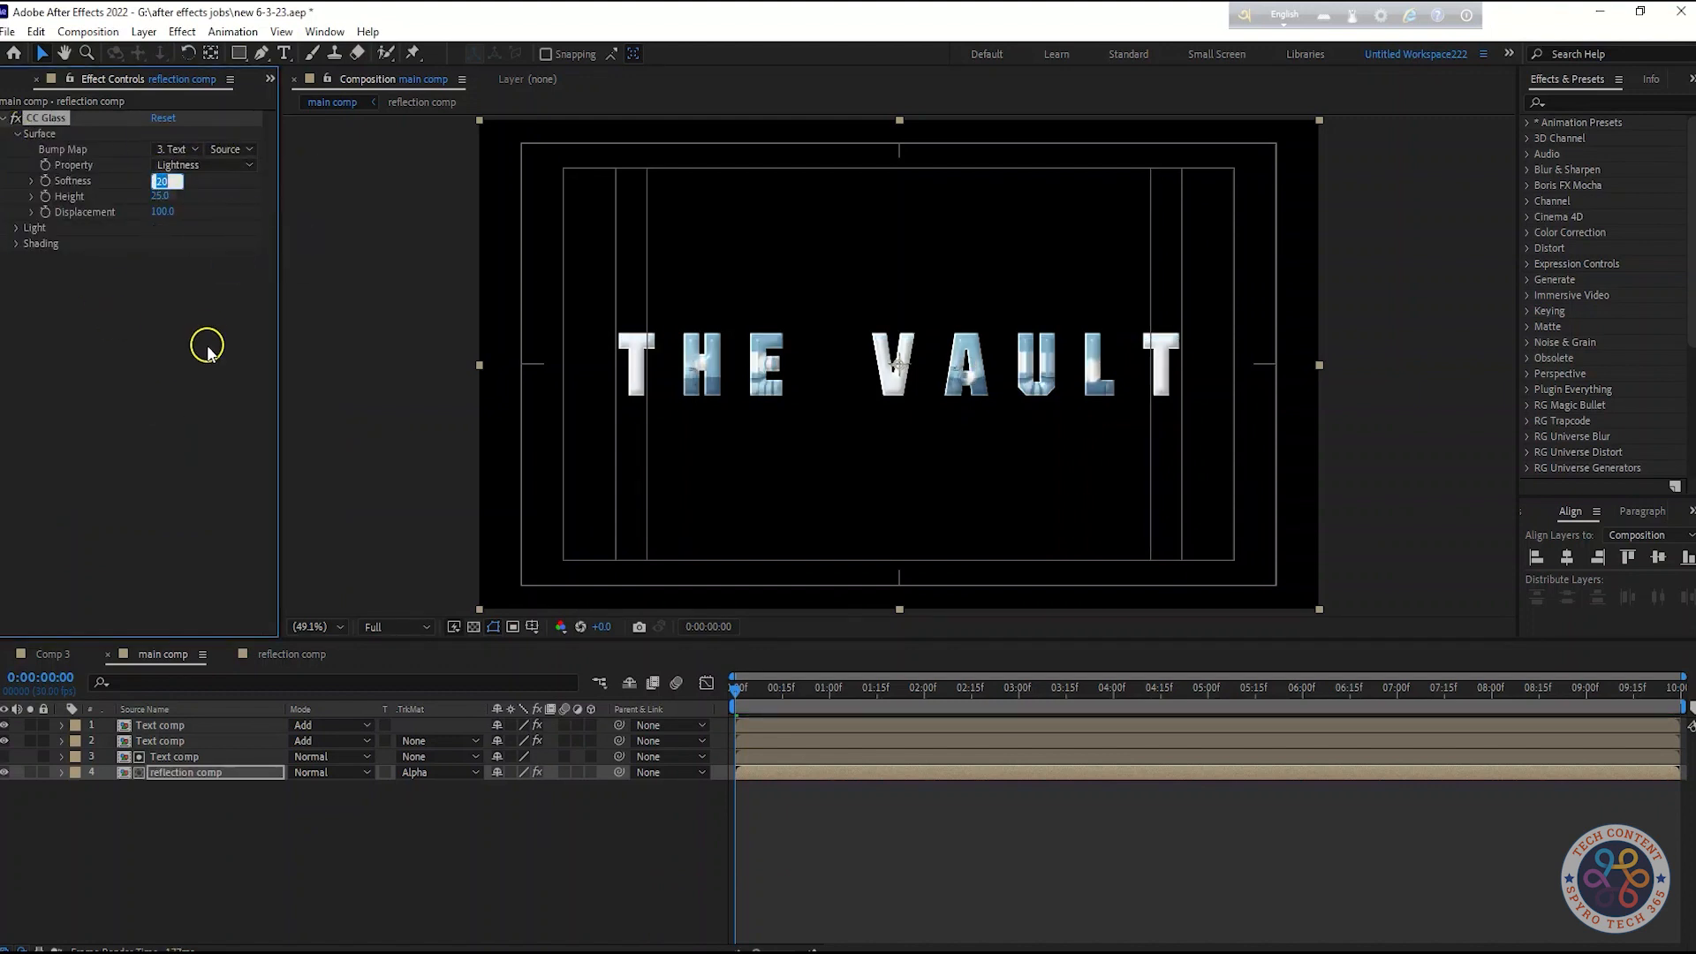
Set CC Glass Softness to 35 and Height to -25
type("35.")
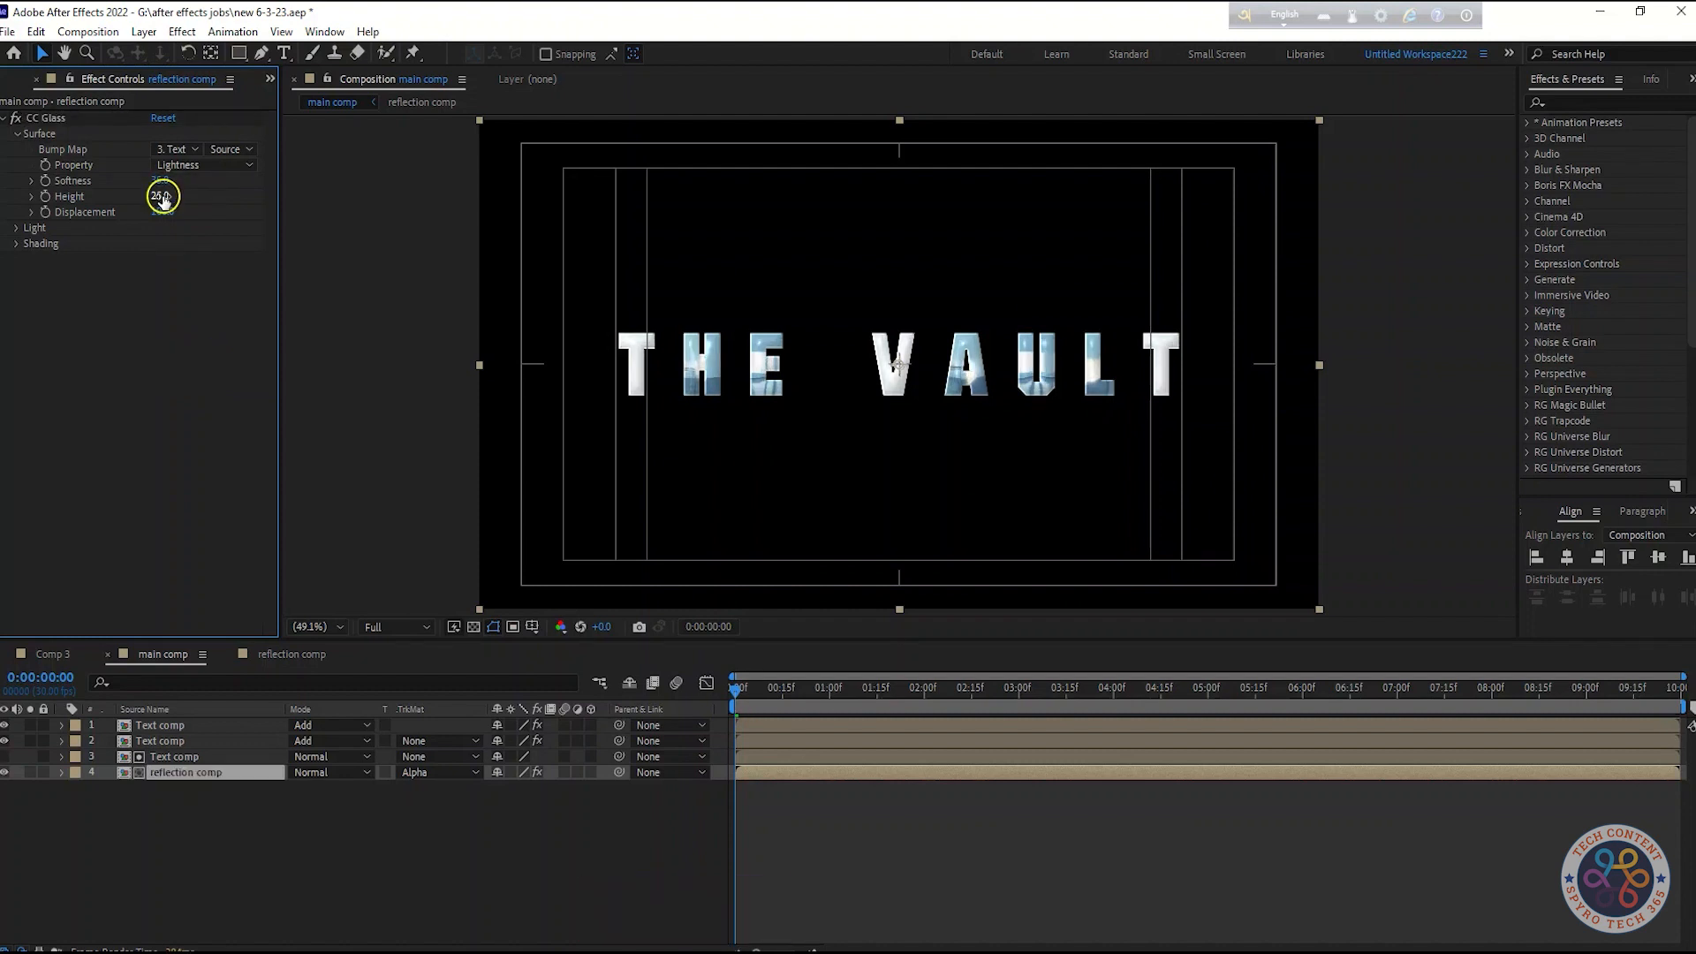
left_click(163, 196)
type("-25")
key("Return")
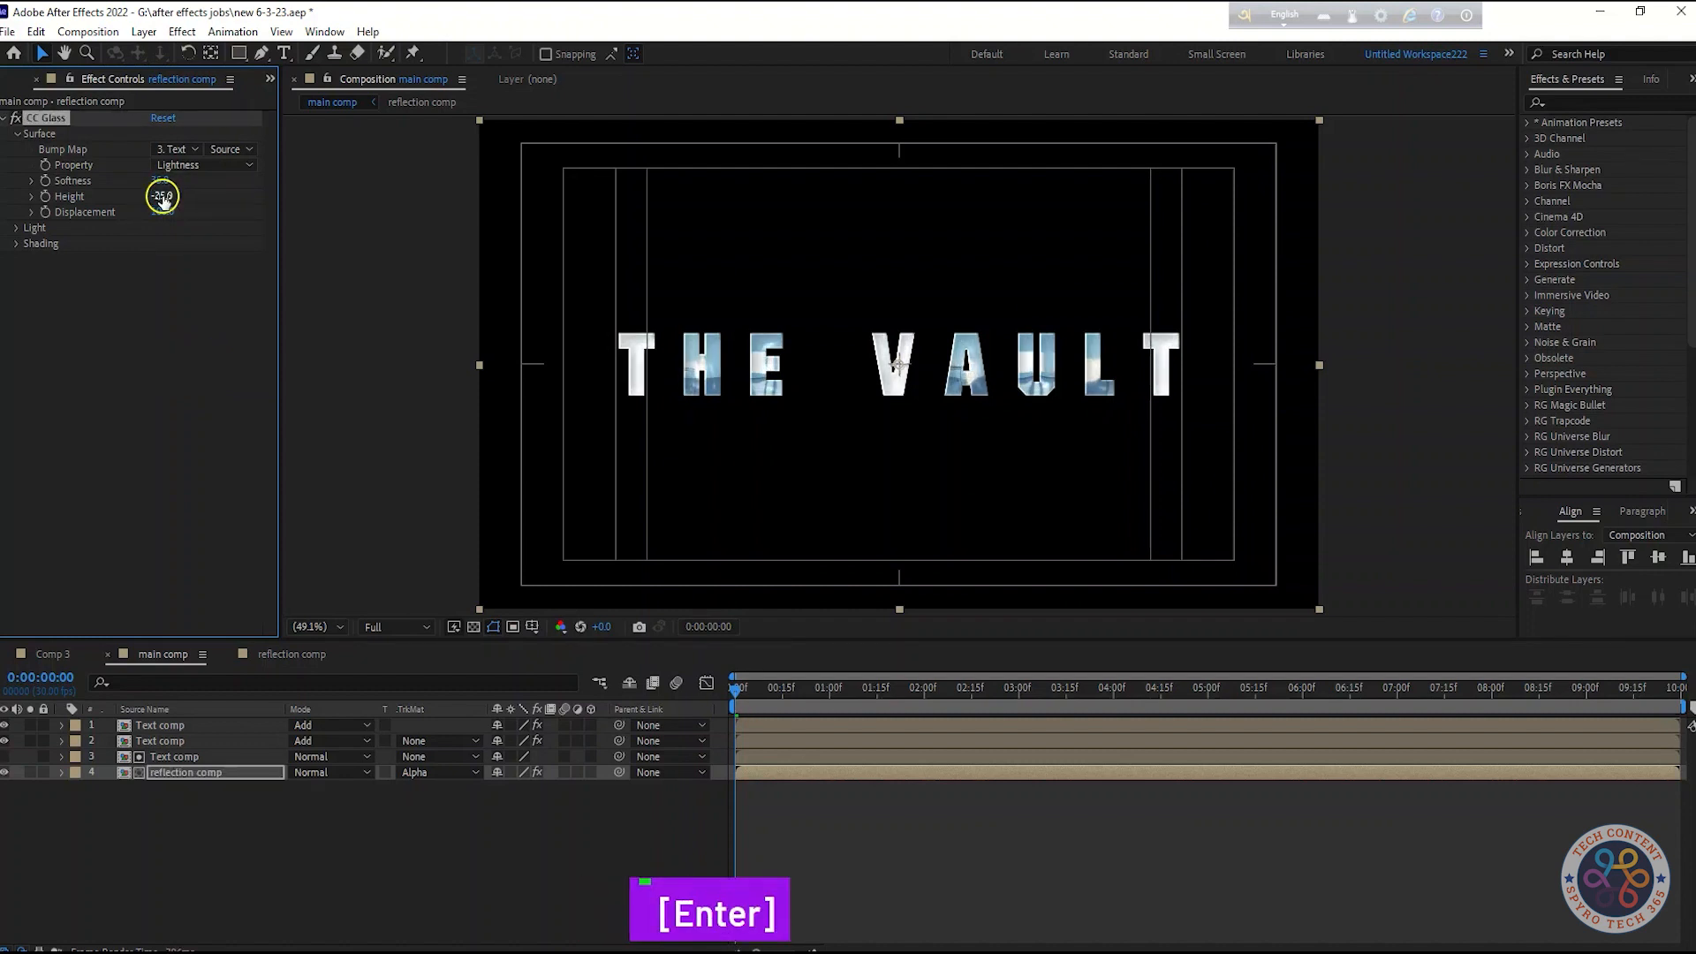
Set CC Glass Light Height to 75 and expand the Shading properties
left_click(167, 353)
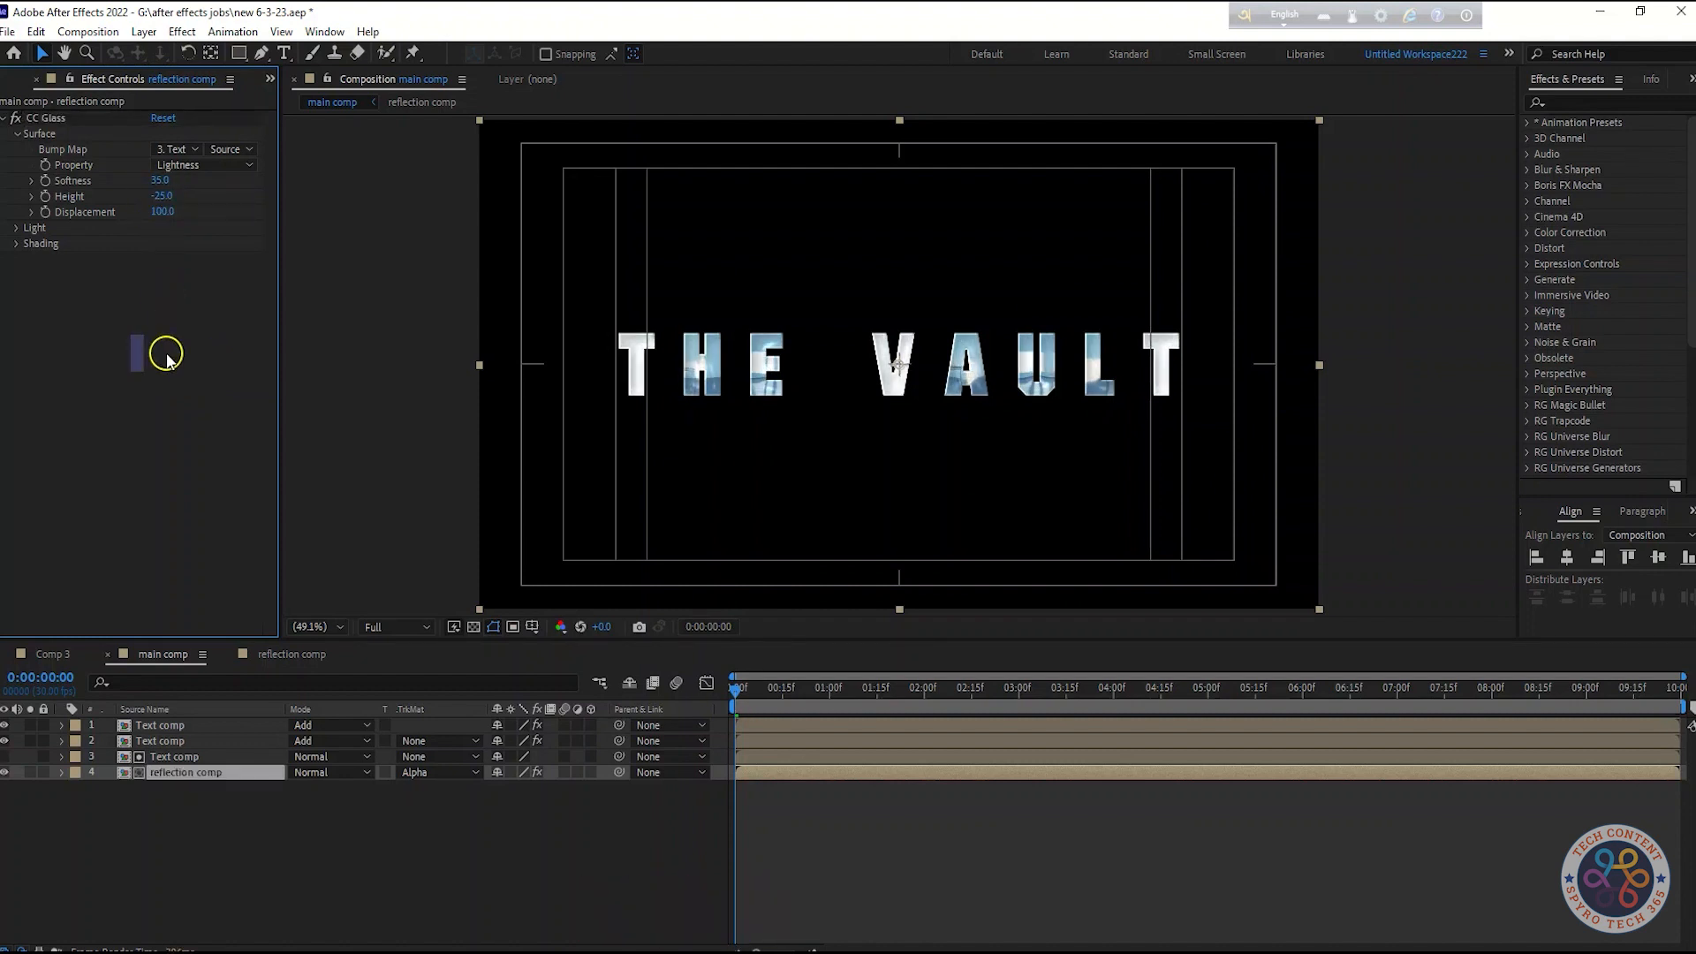
left_click(18, 232)
type("75.0")
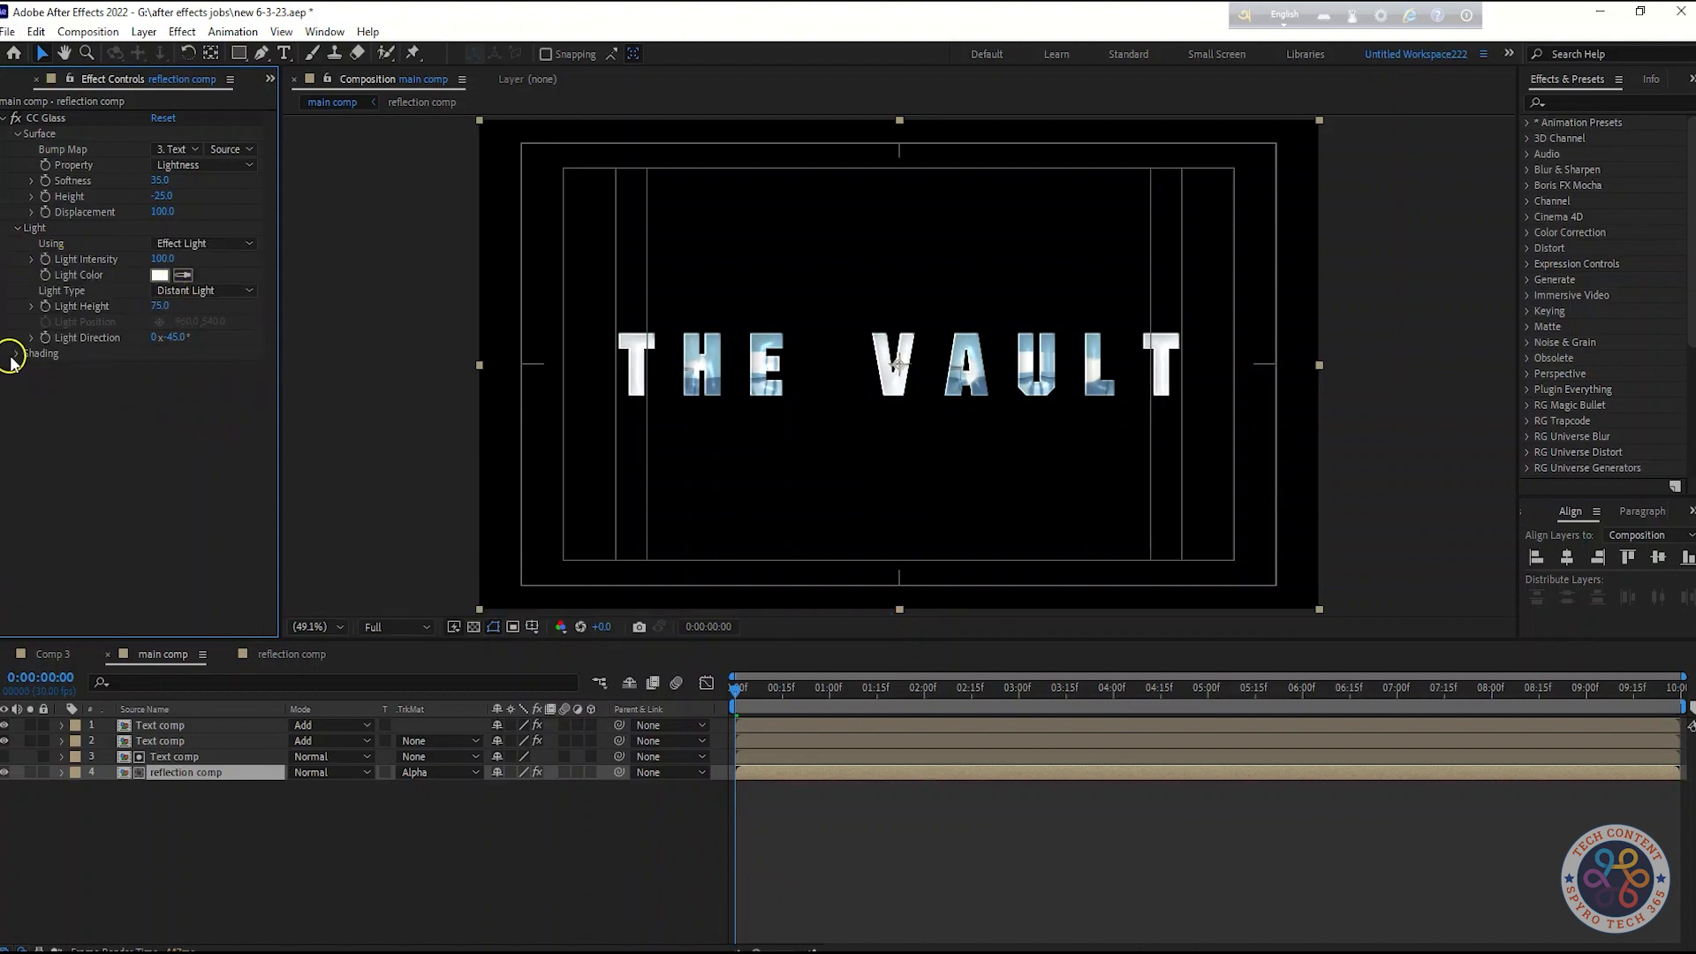
left_click(15, 354)
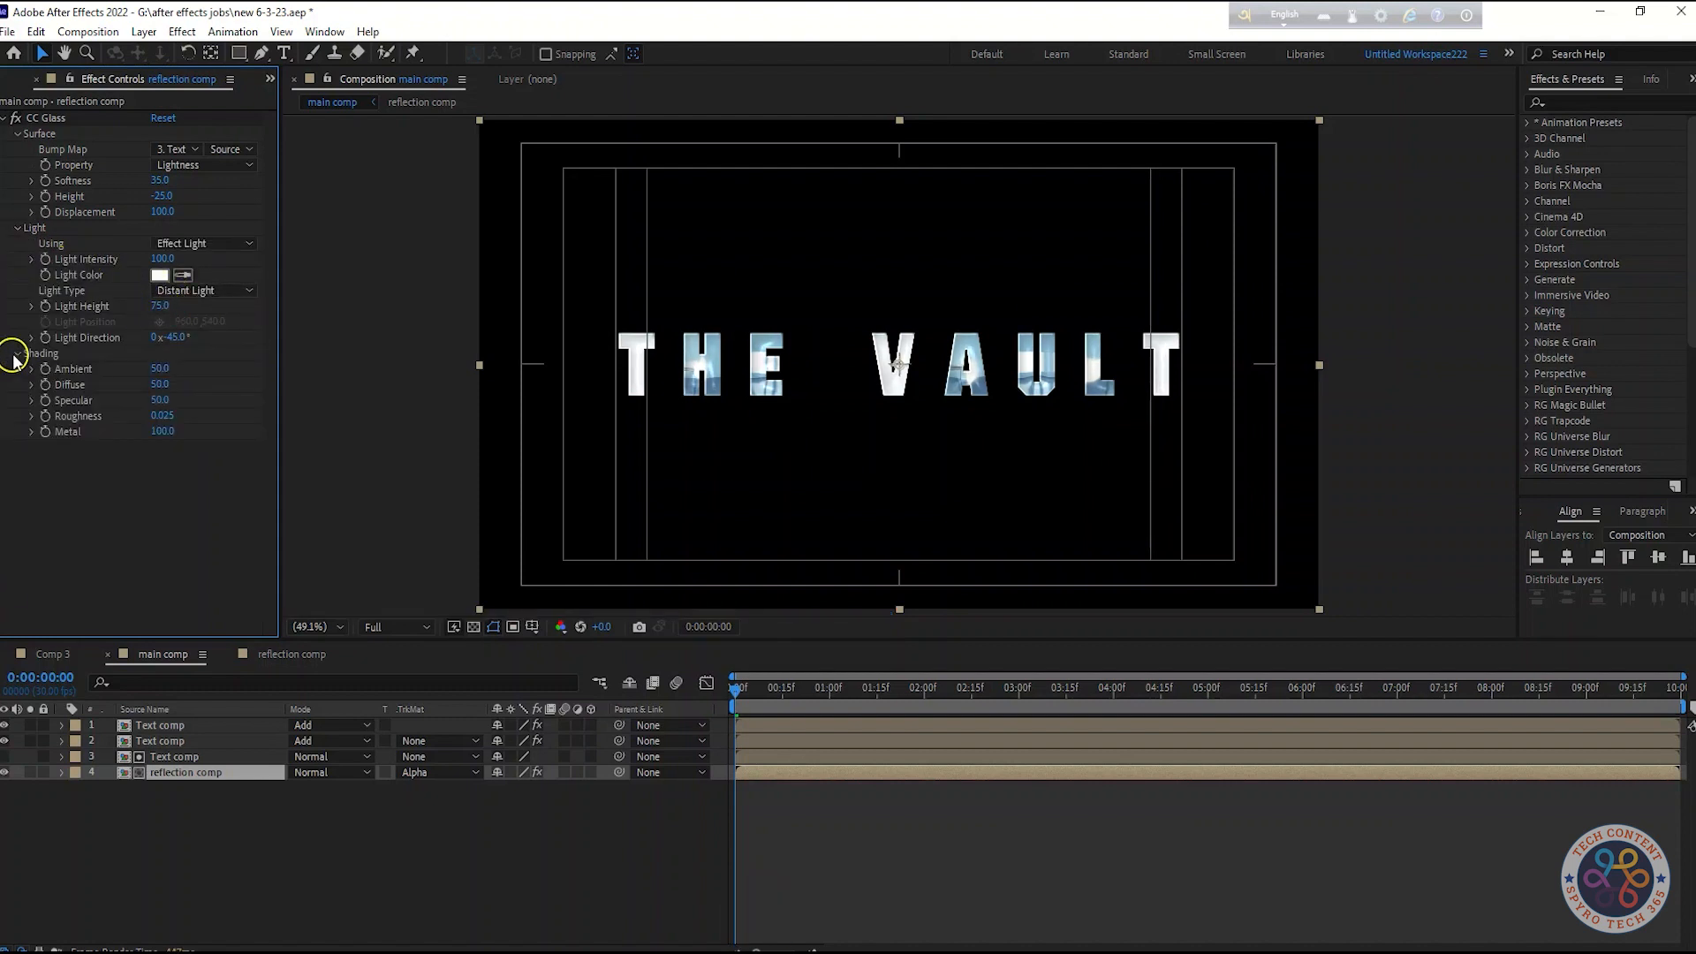
Apply CC Blobbylize to the reflection comp layer and set its Blob Layer to layer 3, Text comp
left_click(7, 125)
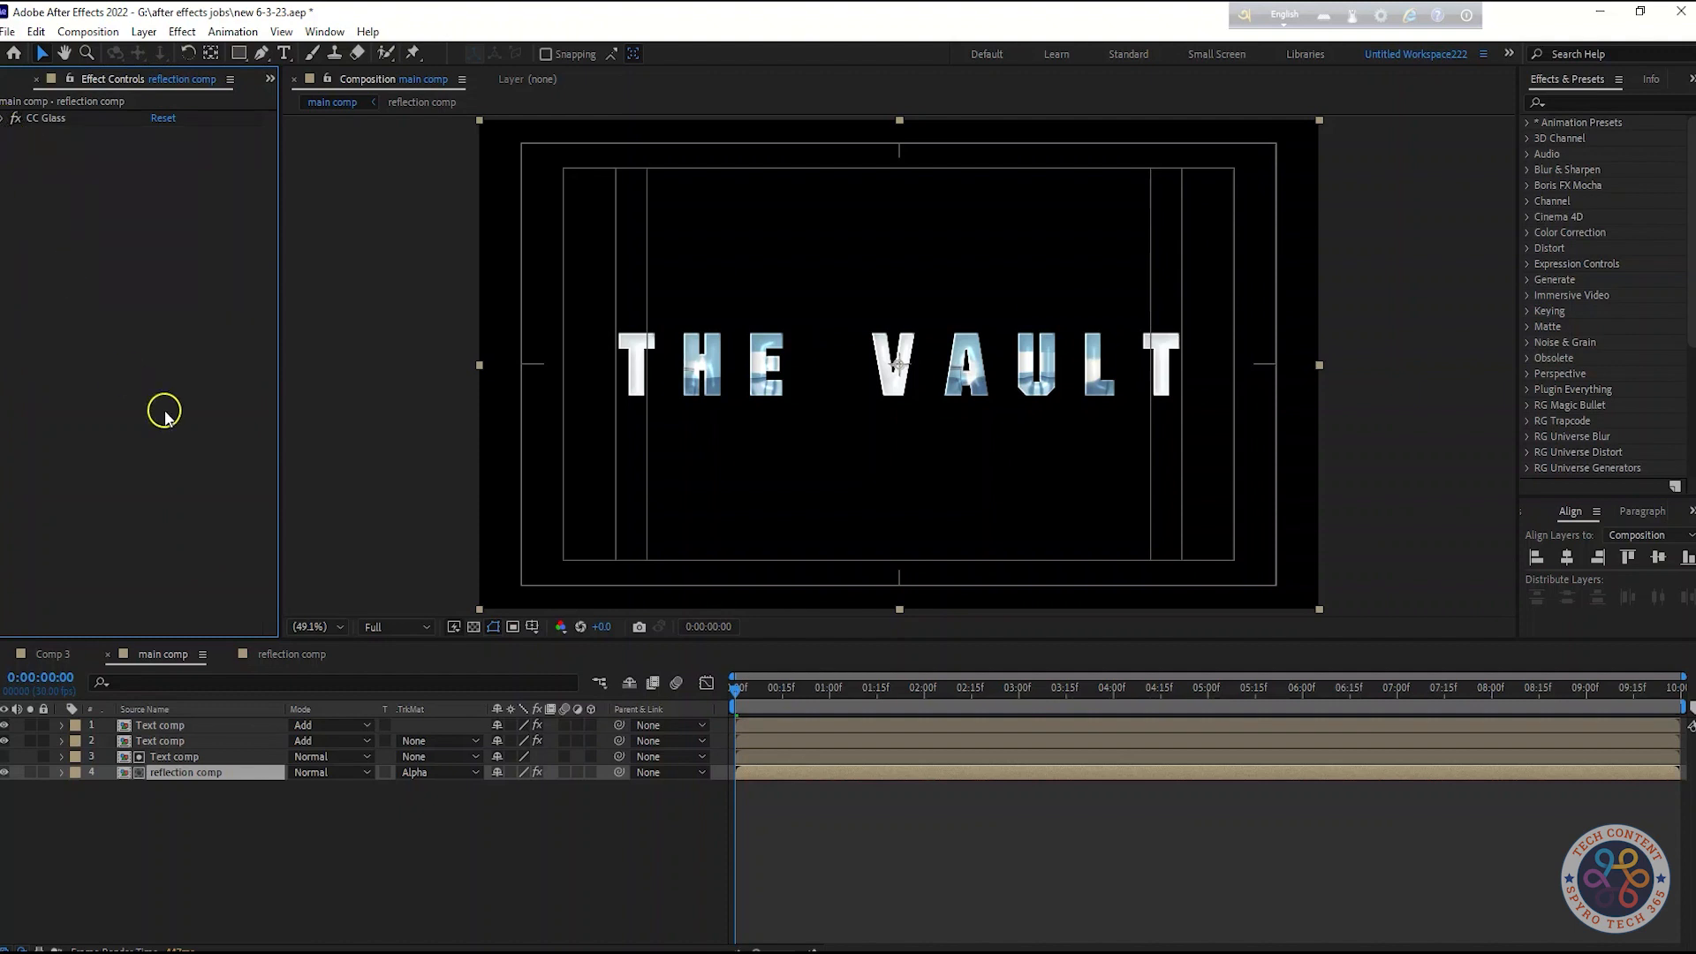
key("shift+Tab")
type("cc blo")
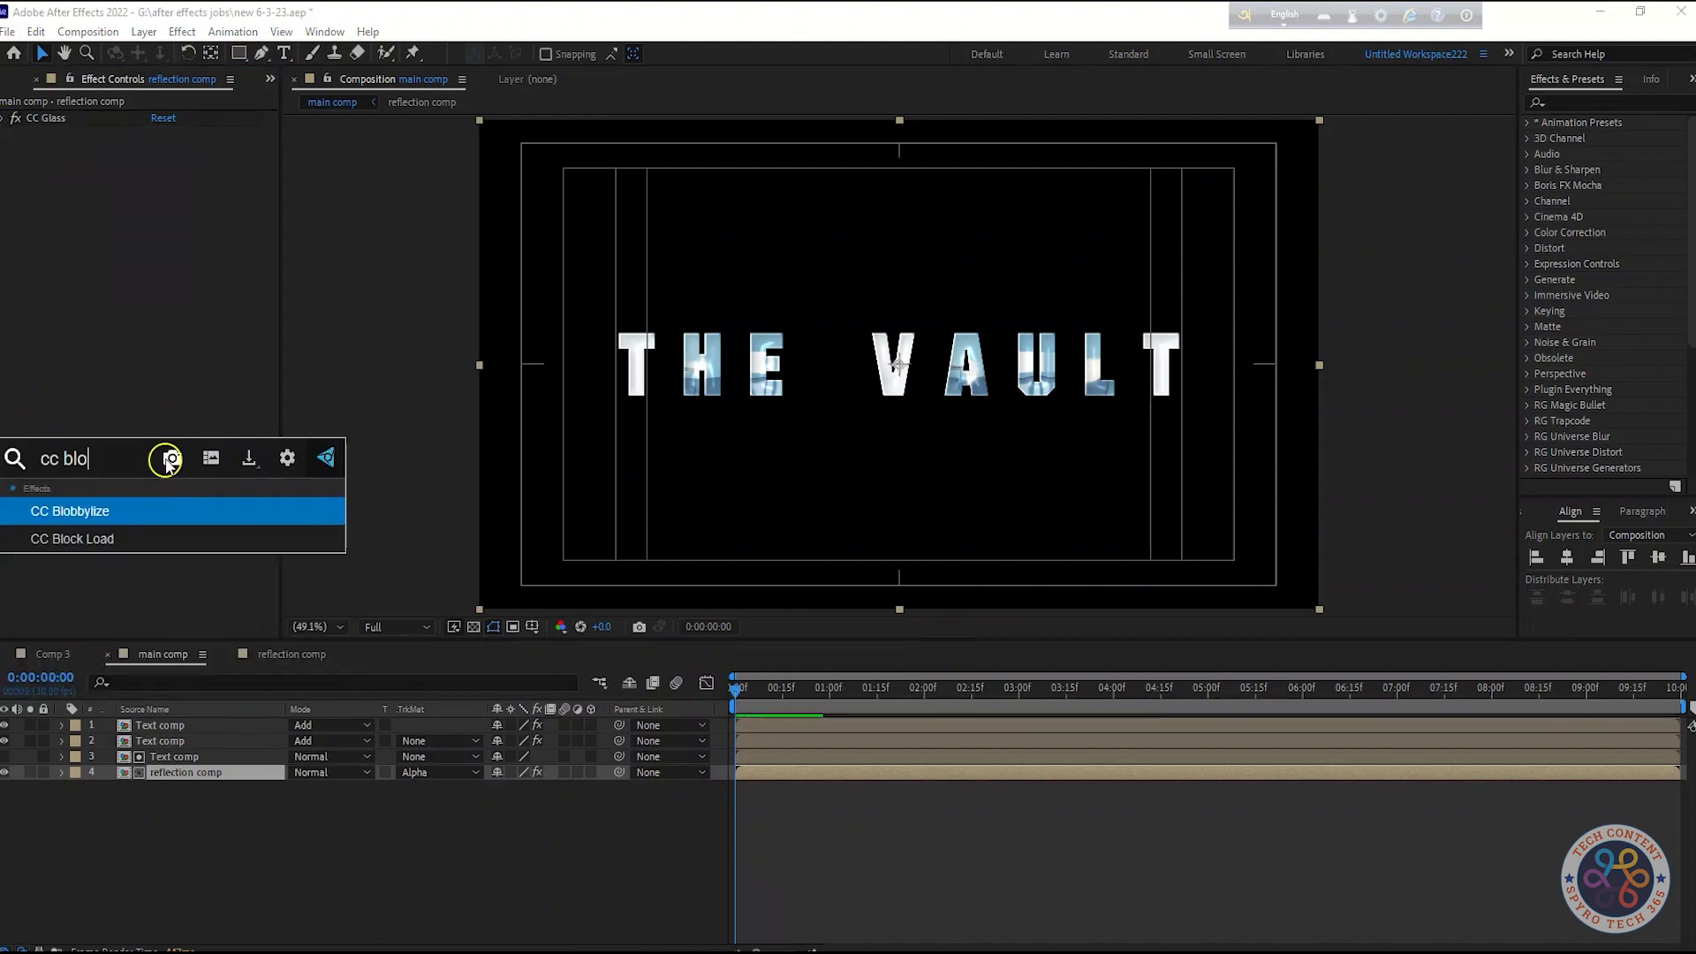
left_click(77, 511)
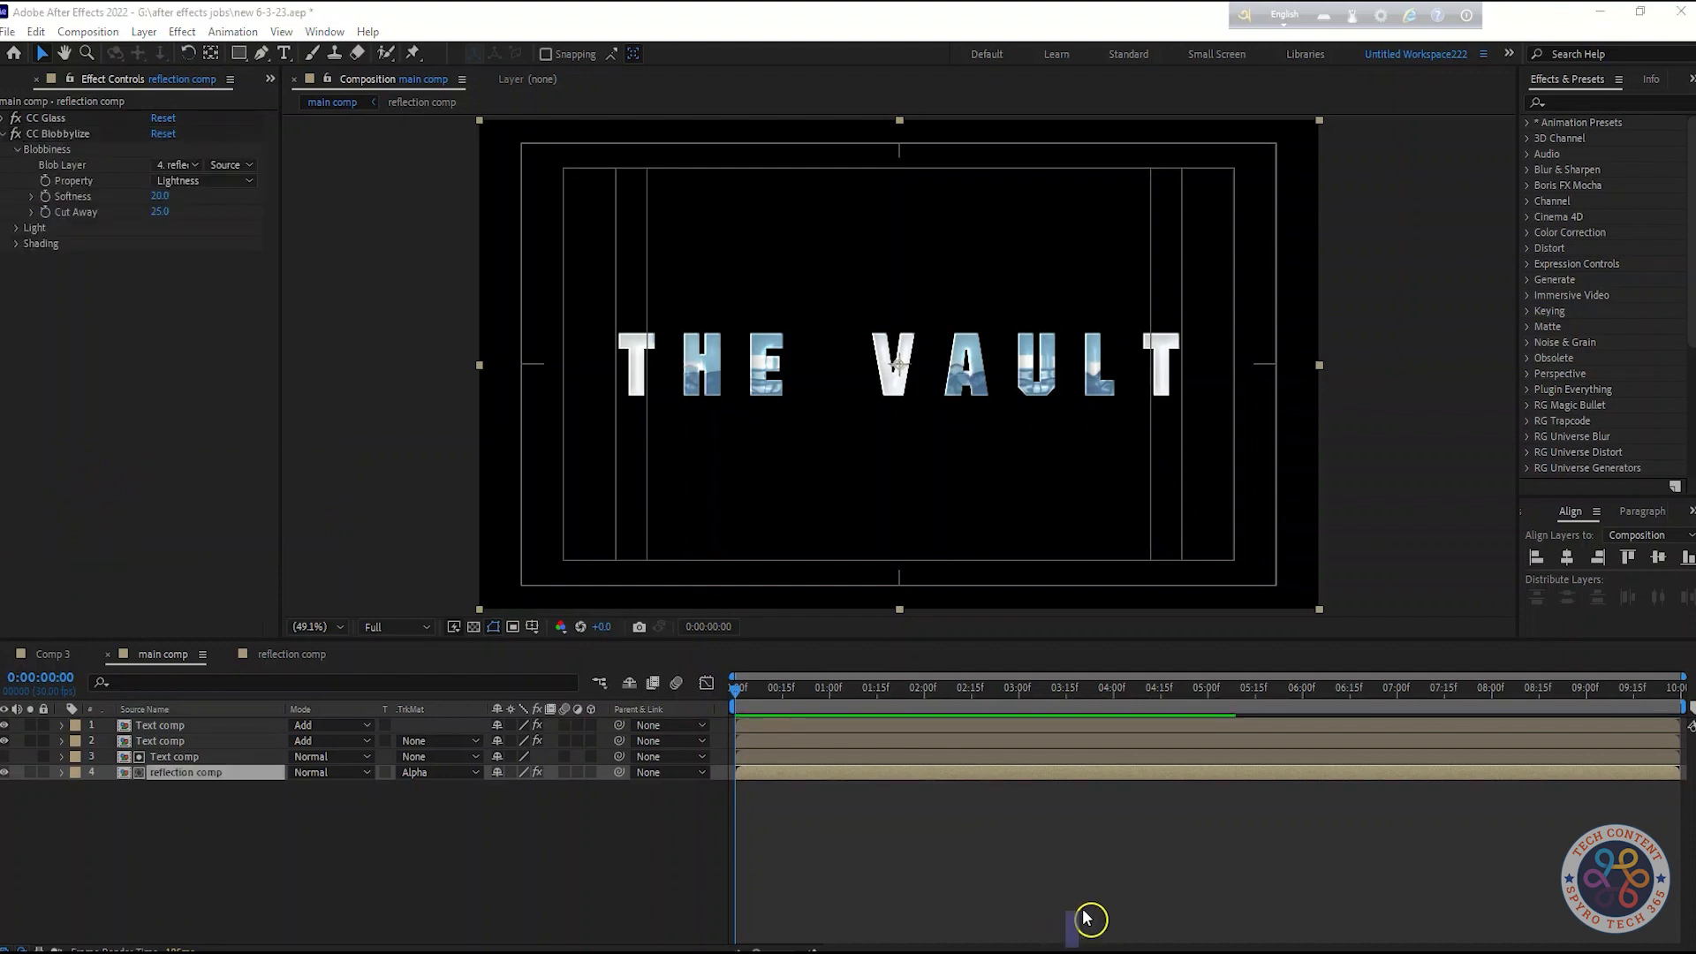
left_click(174, 165)
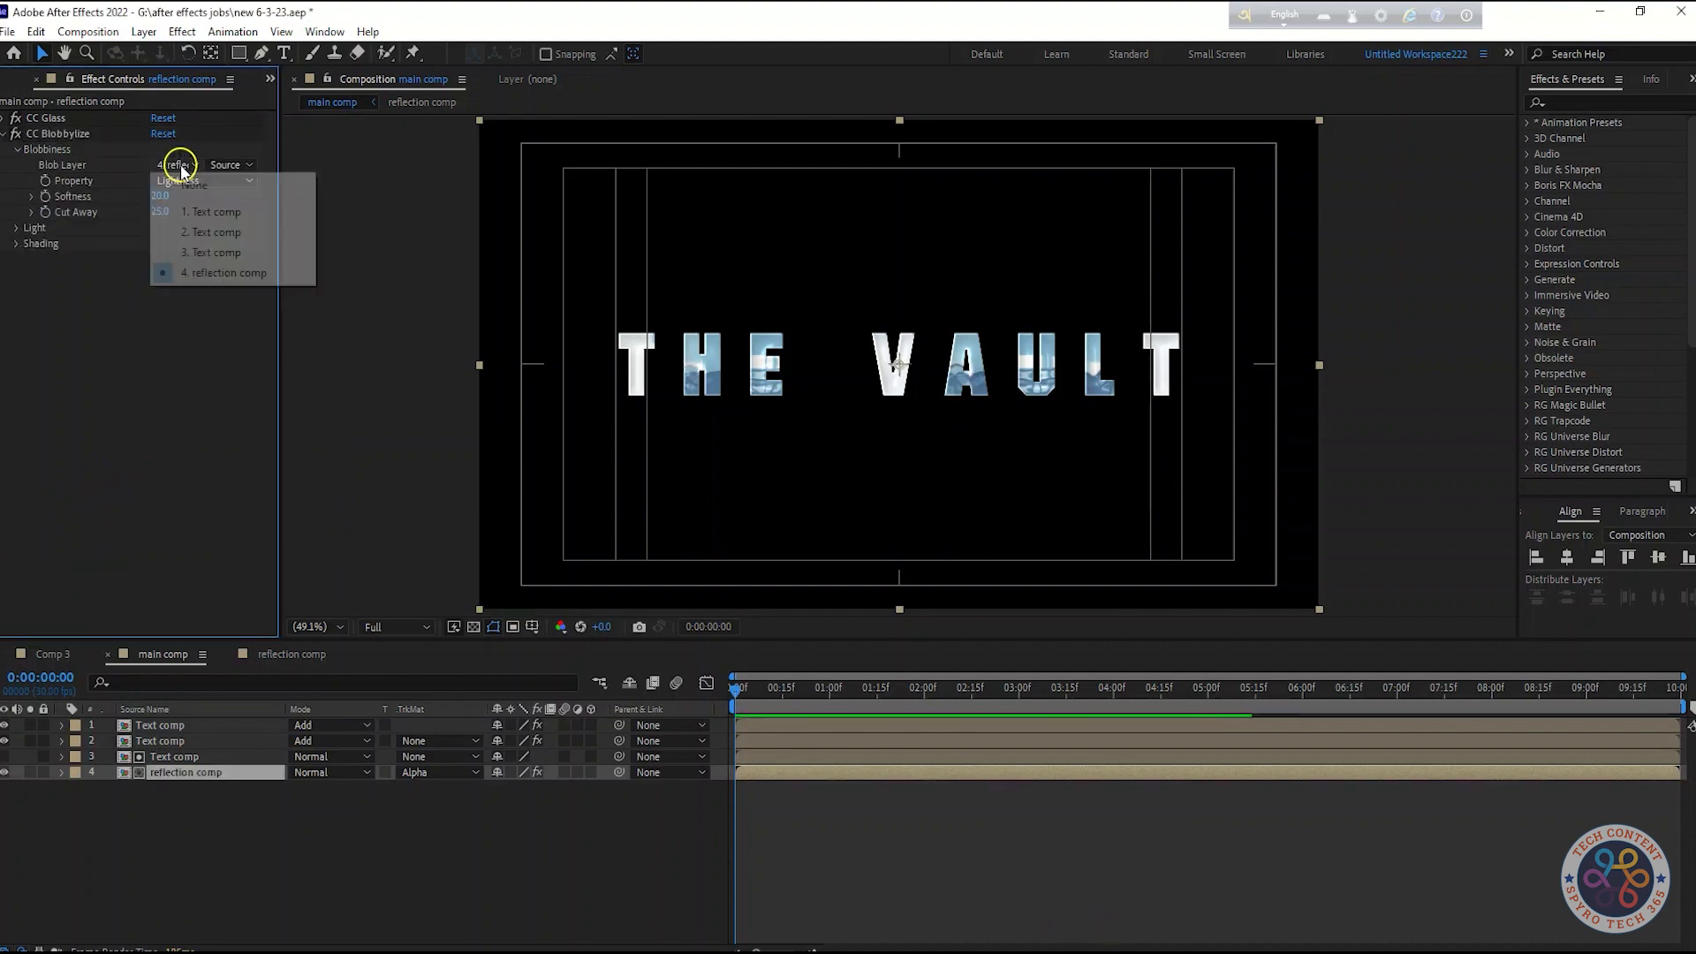
left_click(209, 256)
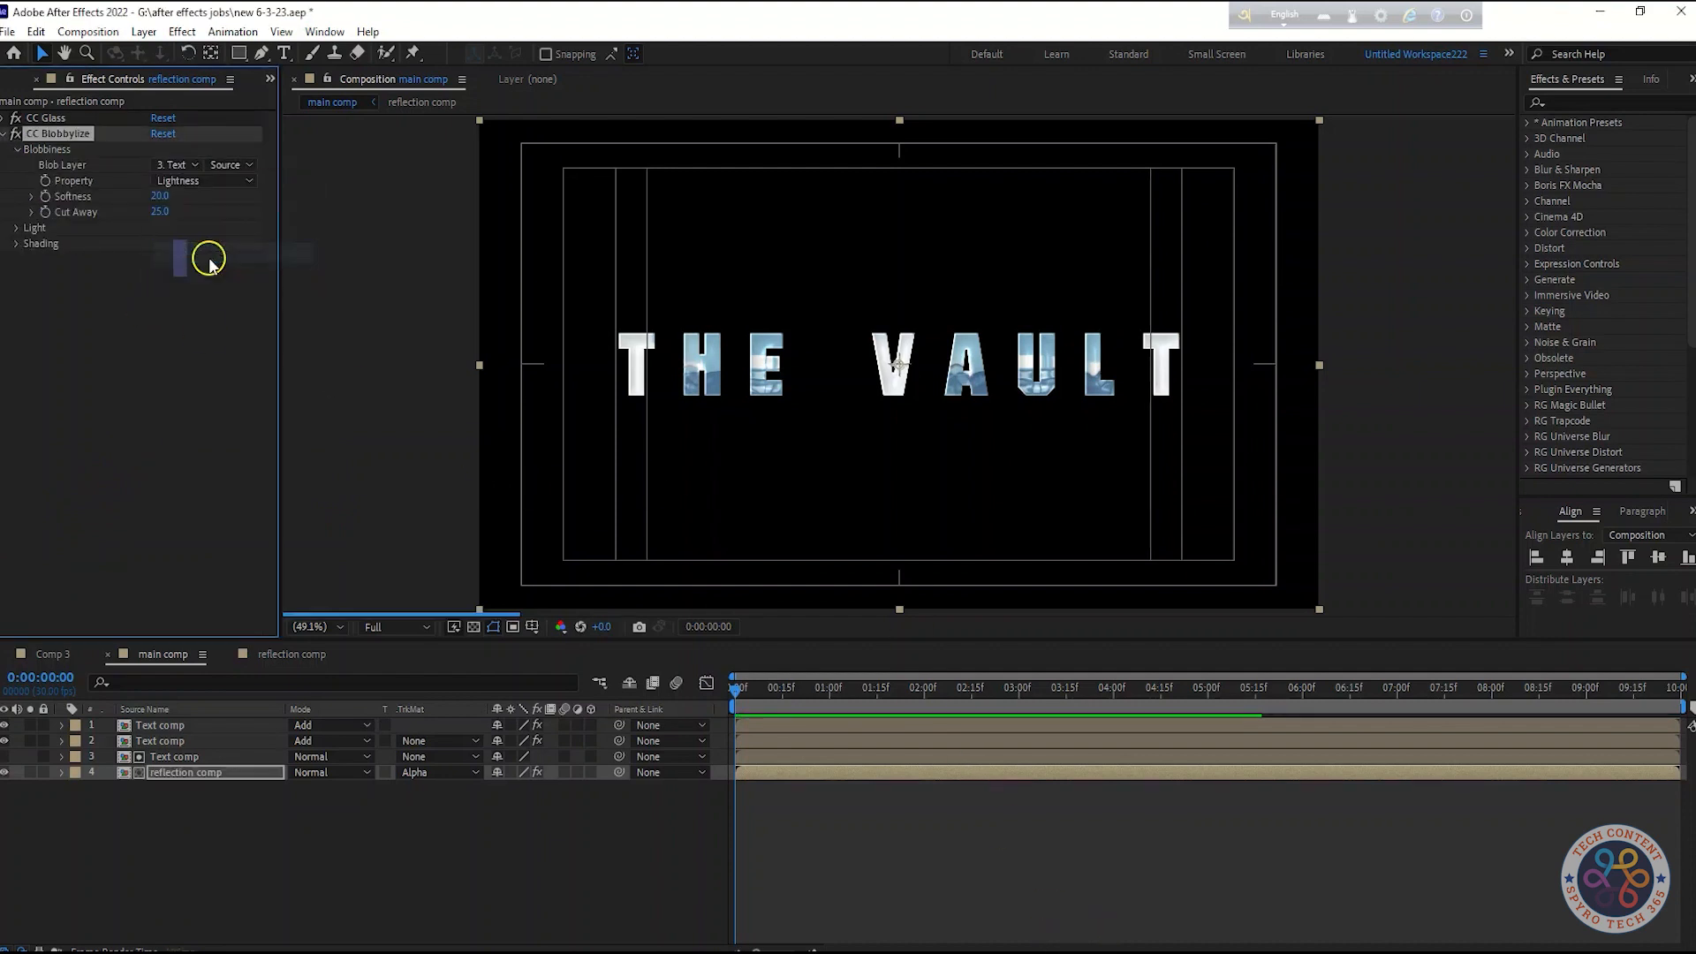
Set CC Blobbylize Softness to 4 and Cut Away to 2
left_click(177, 168)
left_click(164, 331)
left_click(160, 197)
type("4")
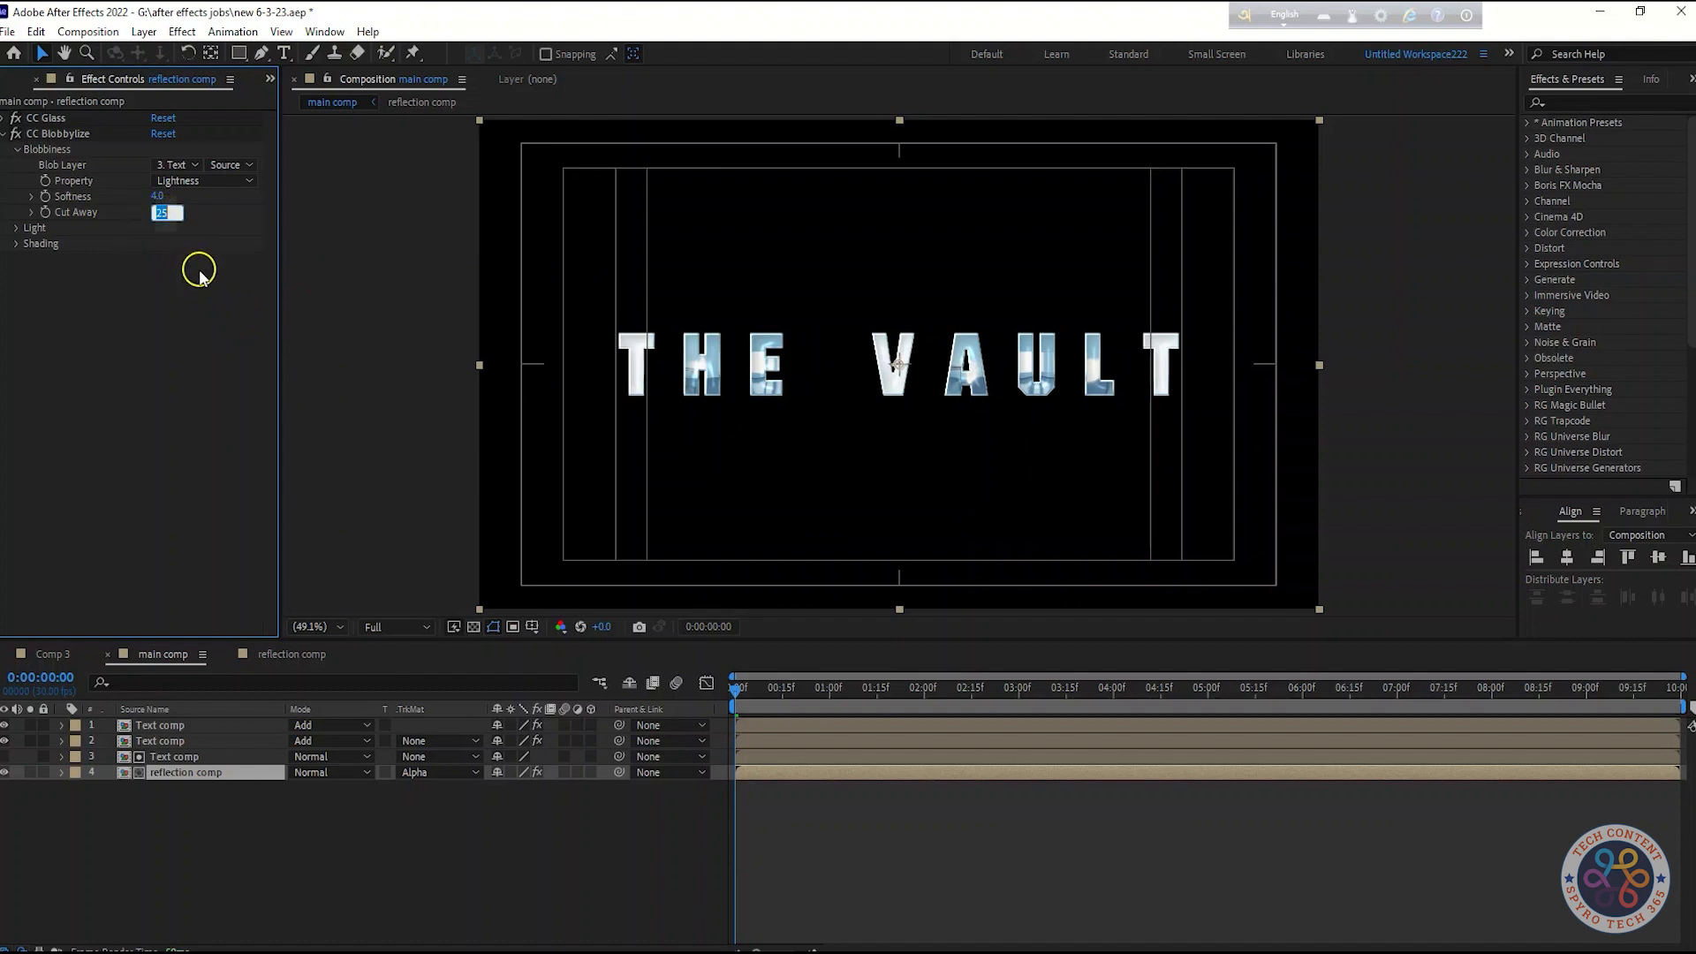
type("-2")
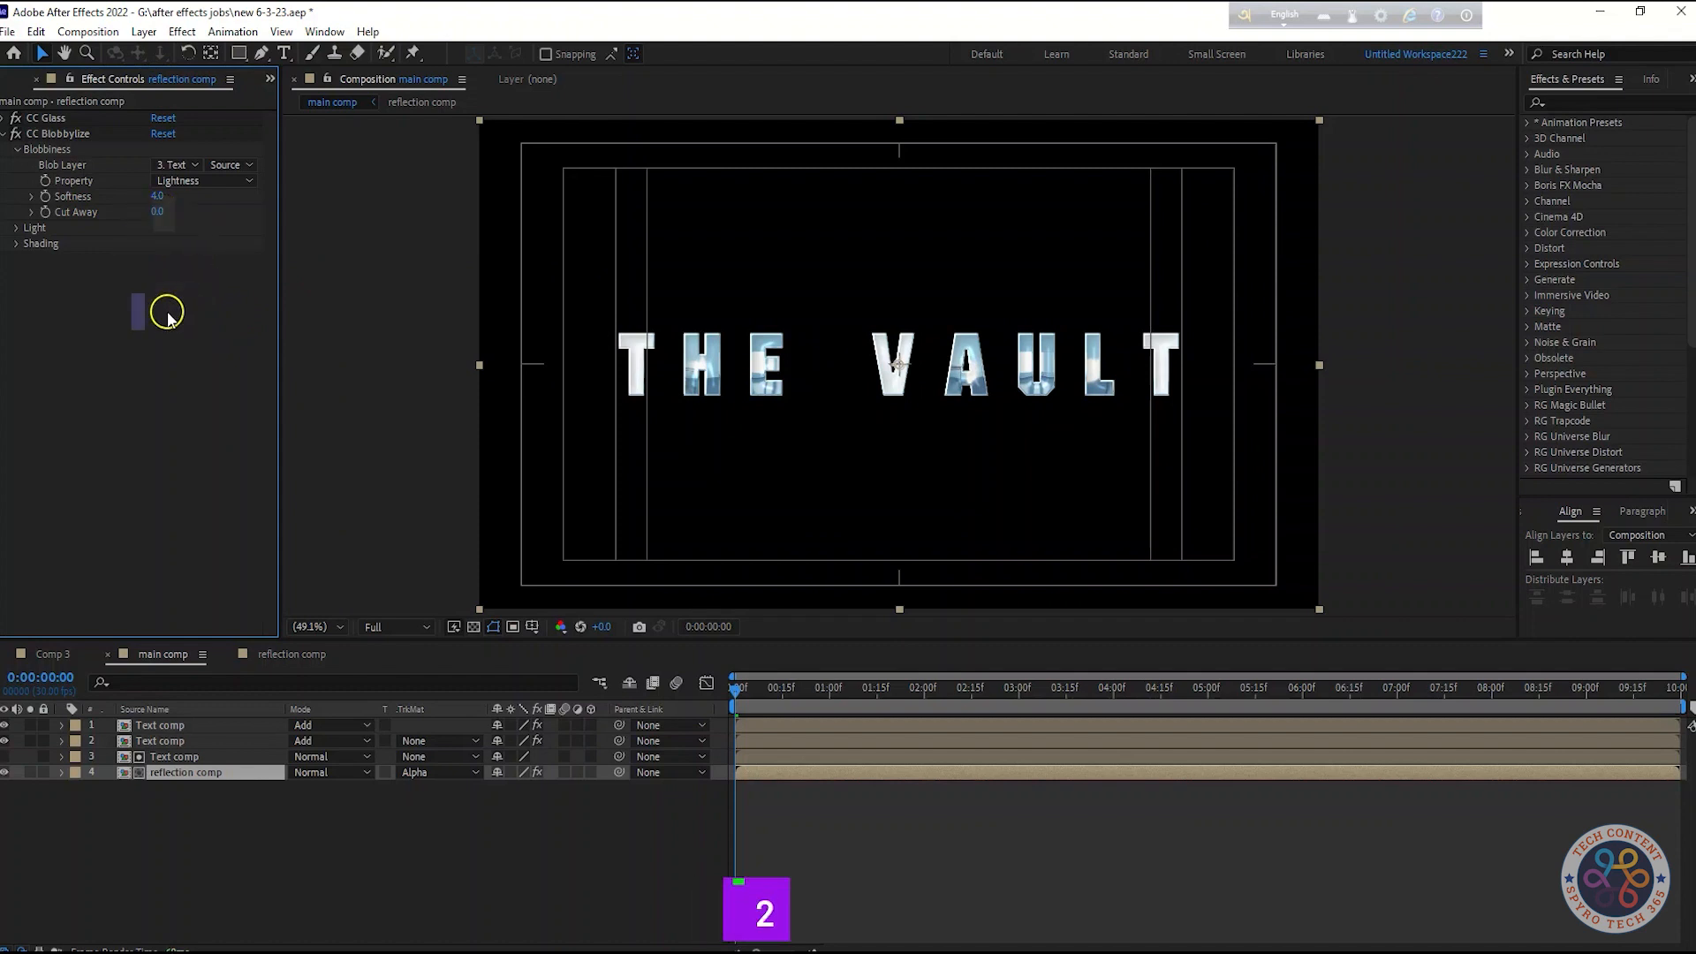
left_click(162, 211)
type("2")
left_click(214, 357)
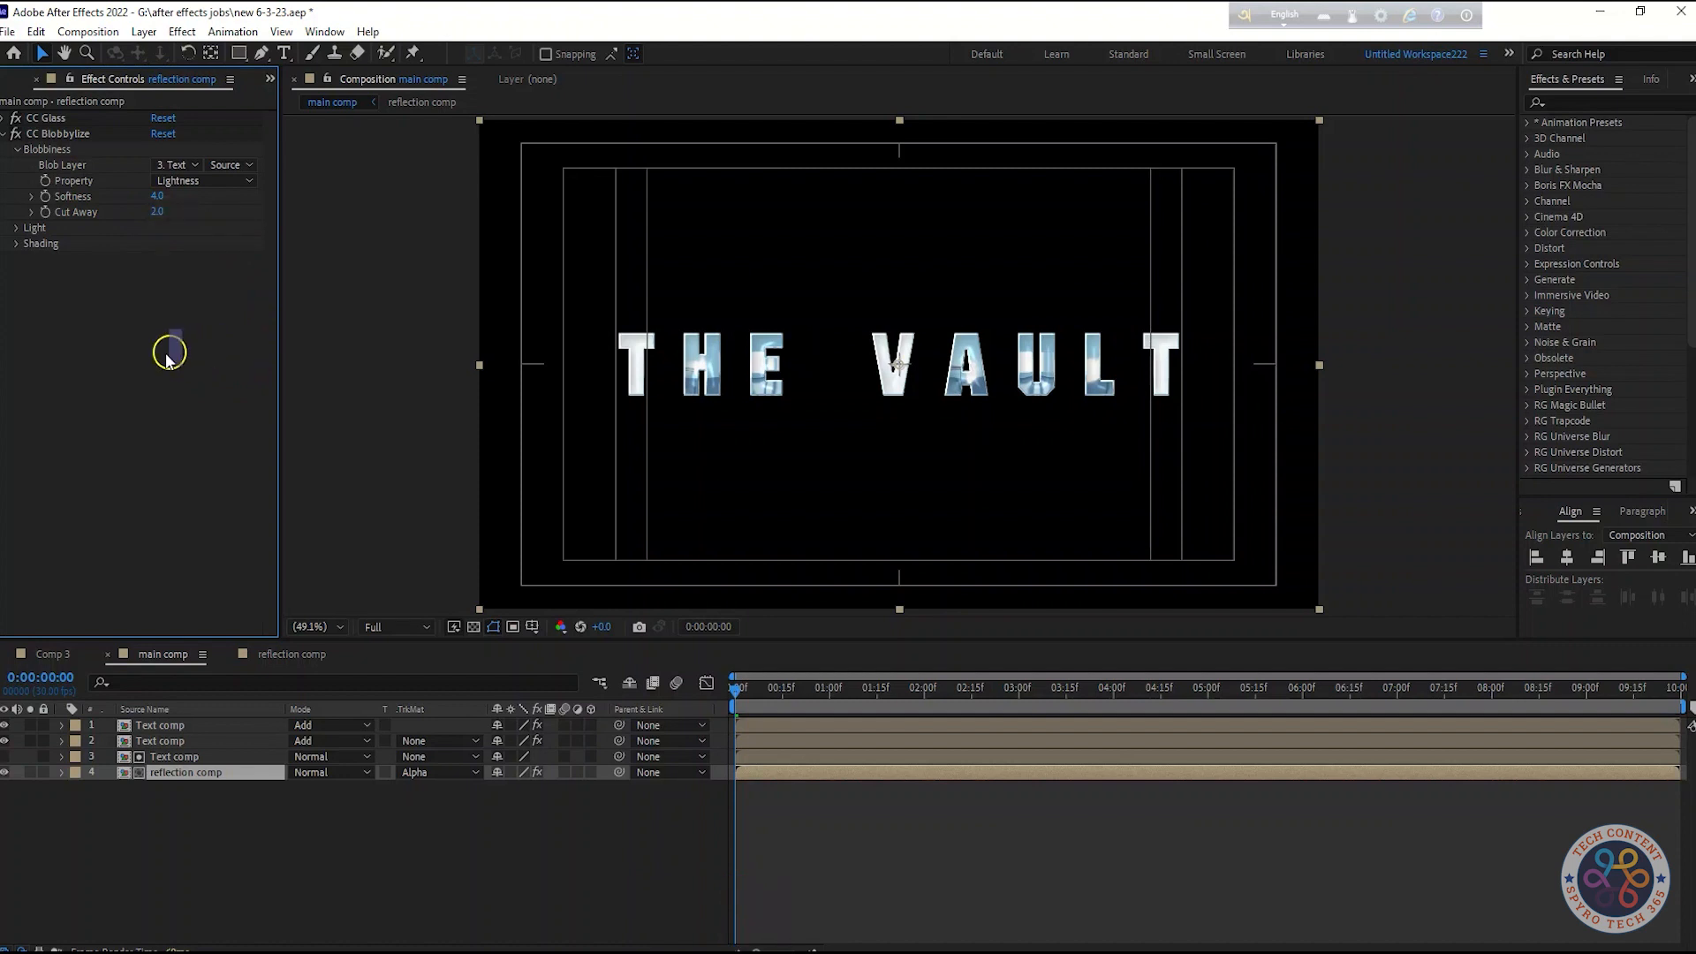
Expand CC Blobbylize's Light properties and set Light Height to 70
left_click(17, 228)
left_click(163, 306)
type("70")
left_click(222, 452)
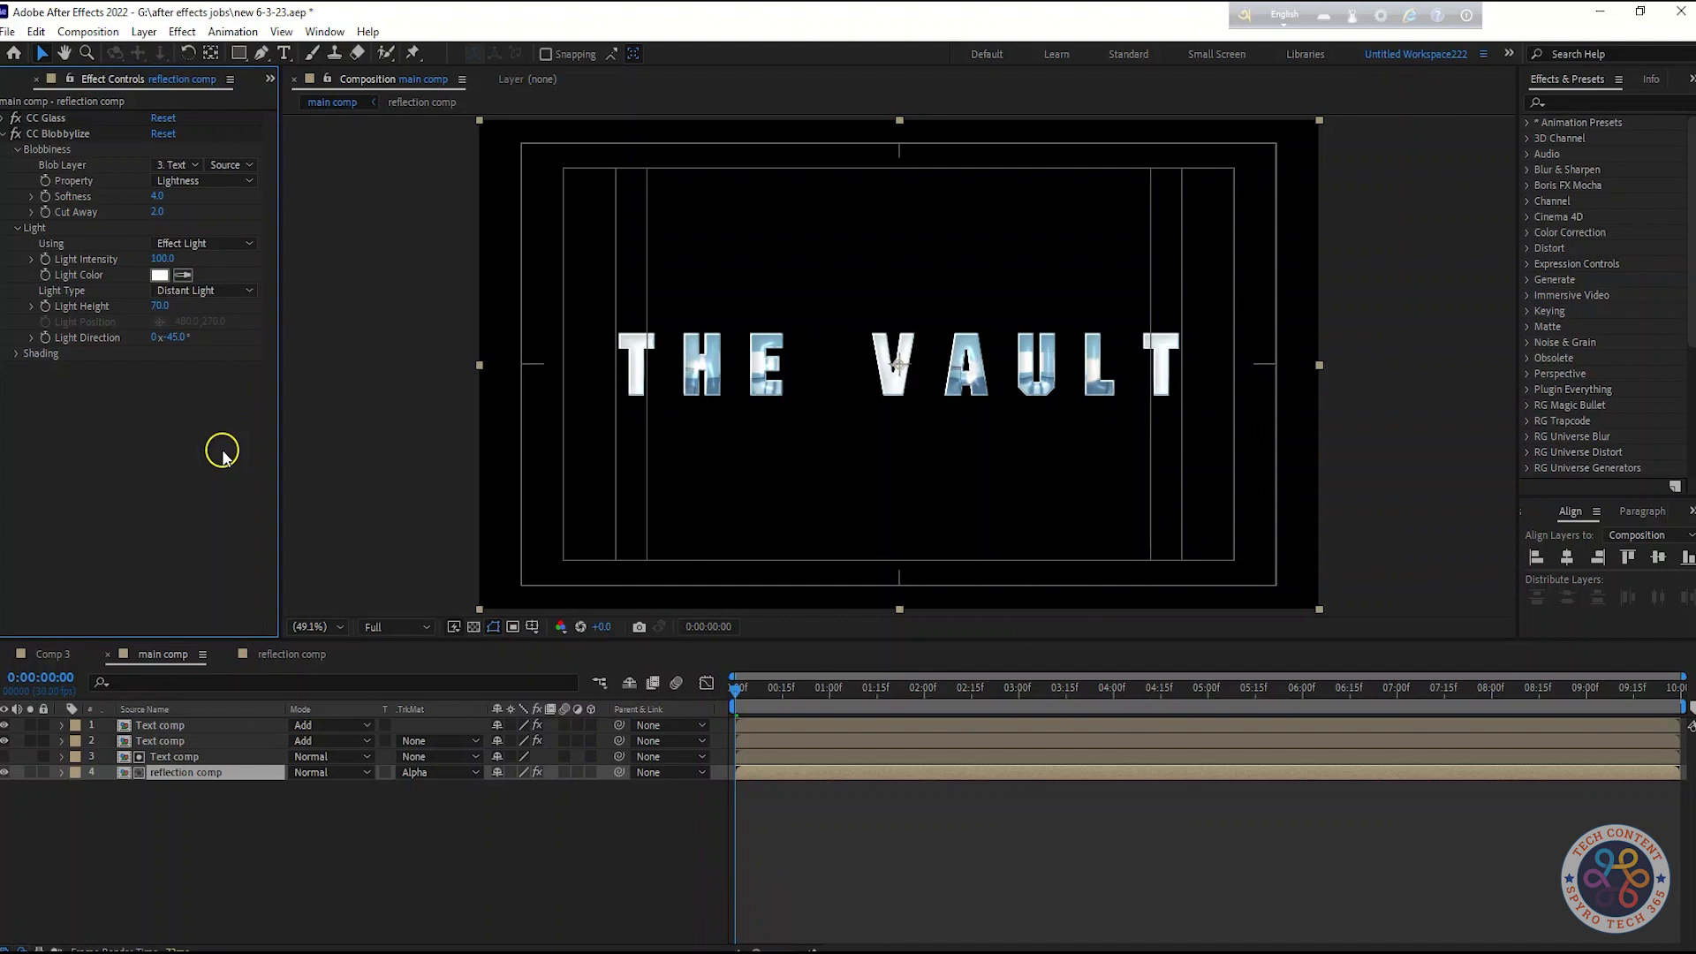
left_click_drag(166, 306, 332, 308)
key("ctrl+z")
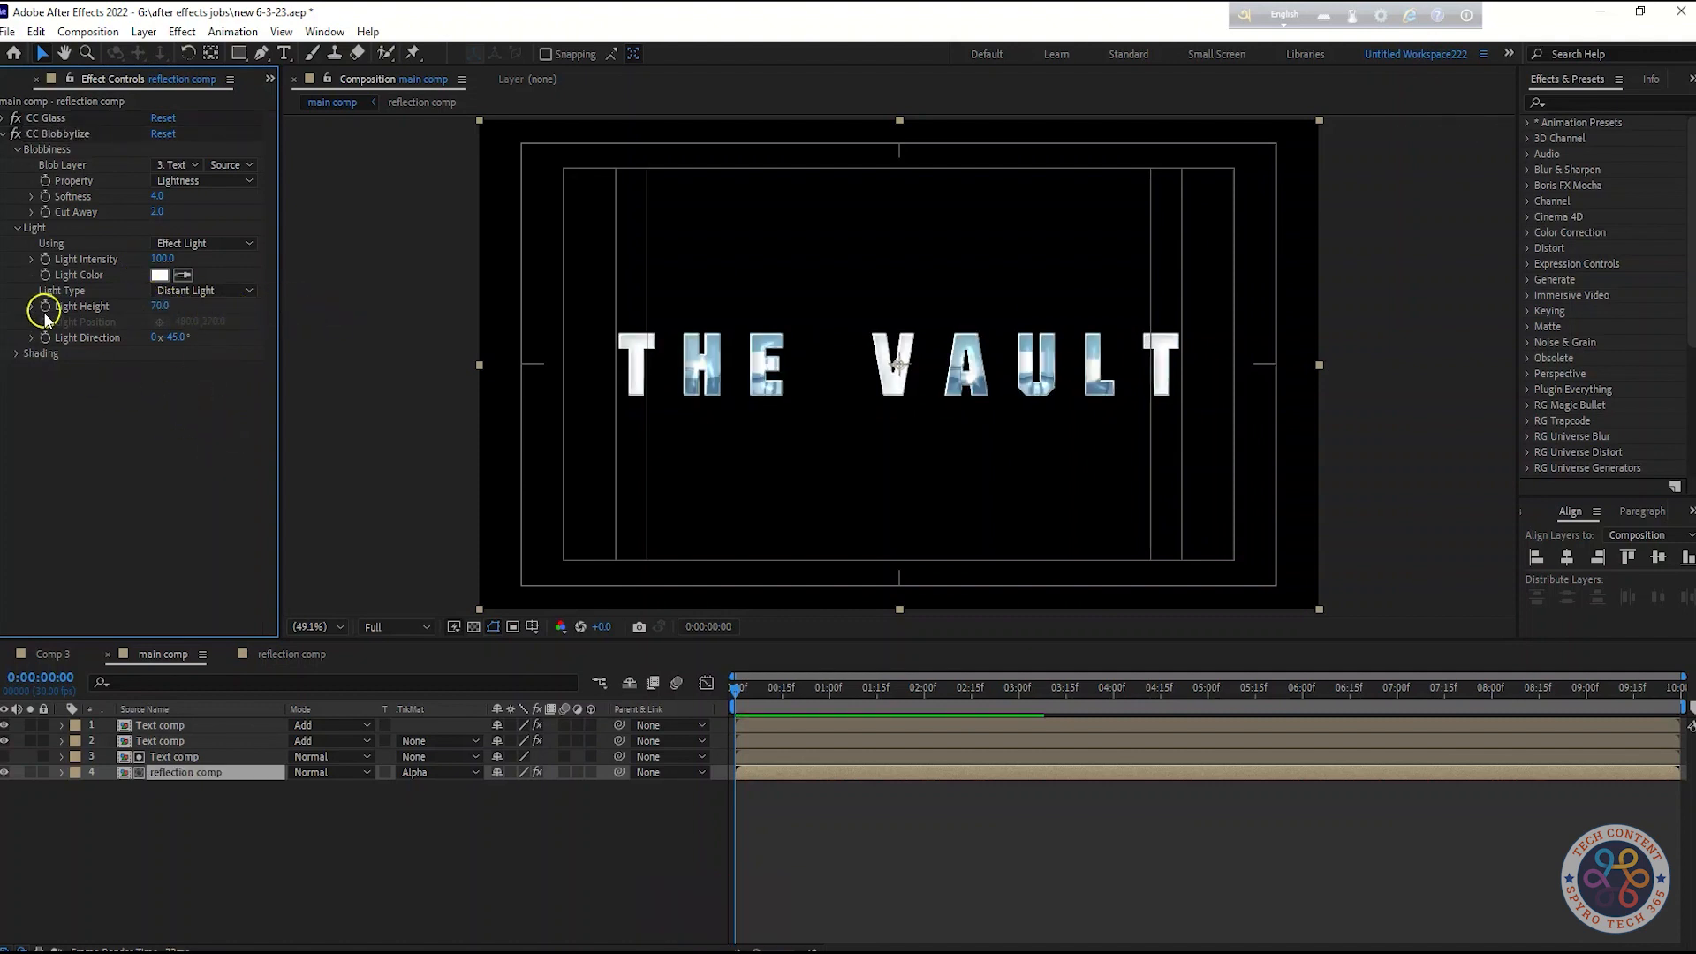
Switch CC Blobbylize's Light Type to Point Light and move the light position toward the title
left_click(203, 290)
left_click(189, 330)
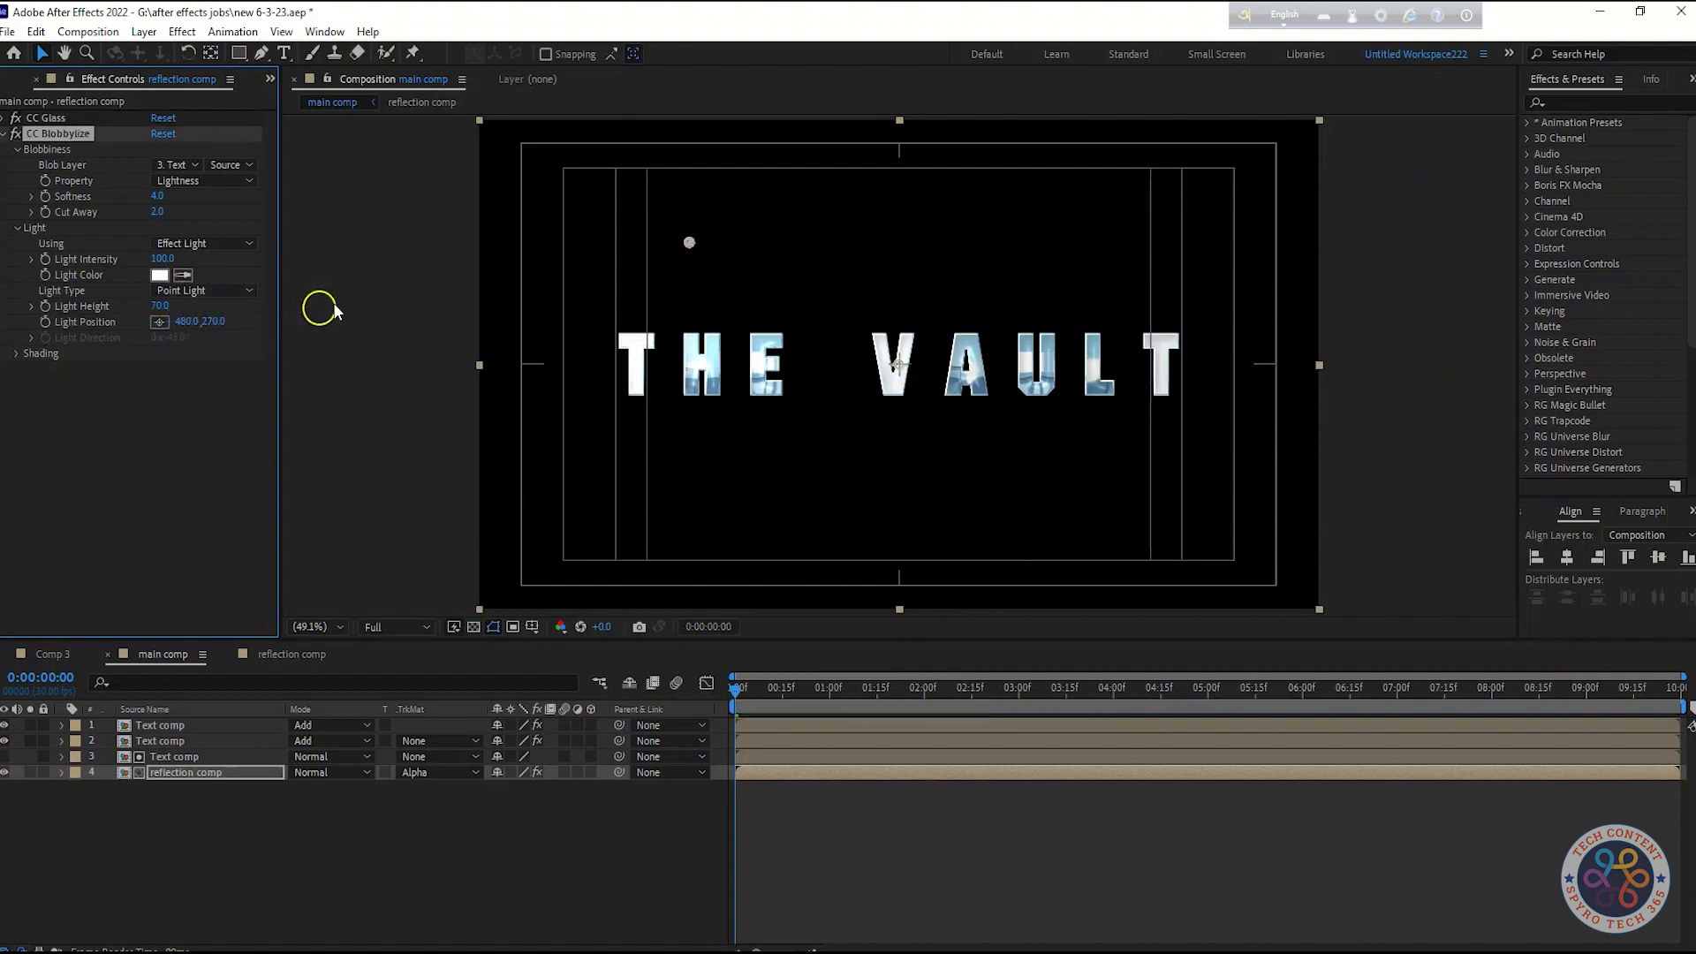
left_click_drag(693, 241, 827, 257)
Switch CC Glass's Light Type to Point Light and position its light just above the title
left_click(7, 142)
left_click(9, 133)
left_click(8, 118)
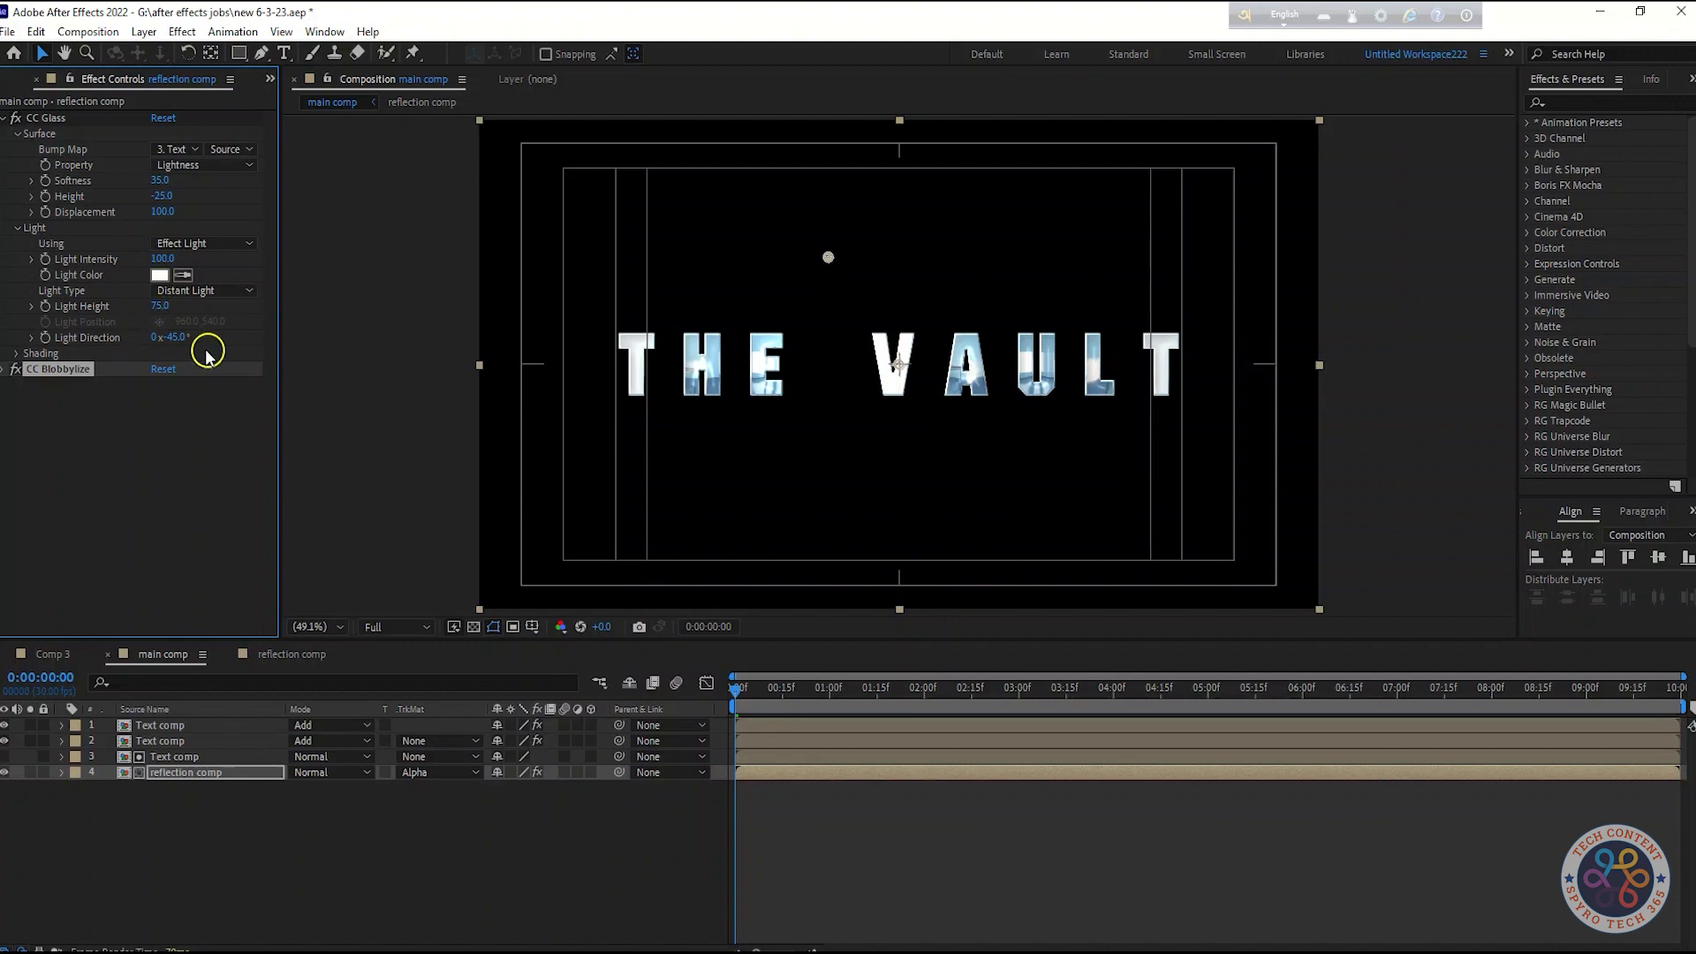
left_click(203, 291)
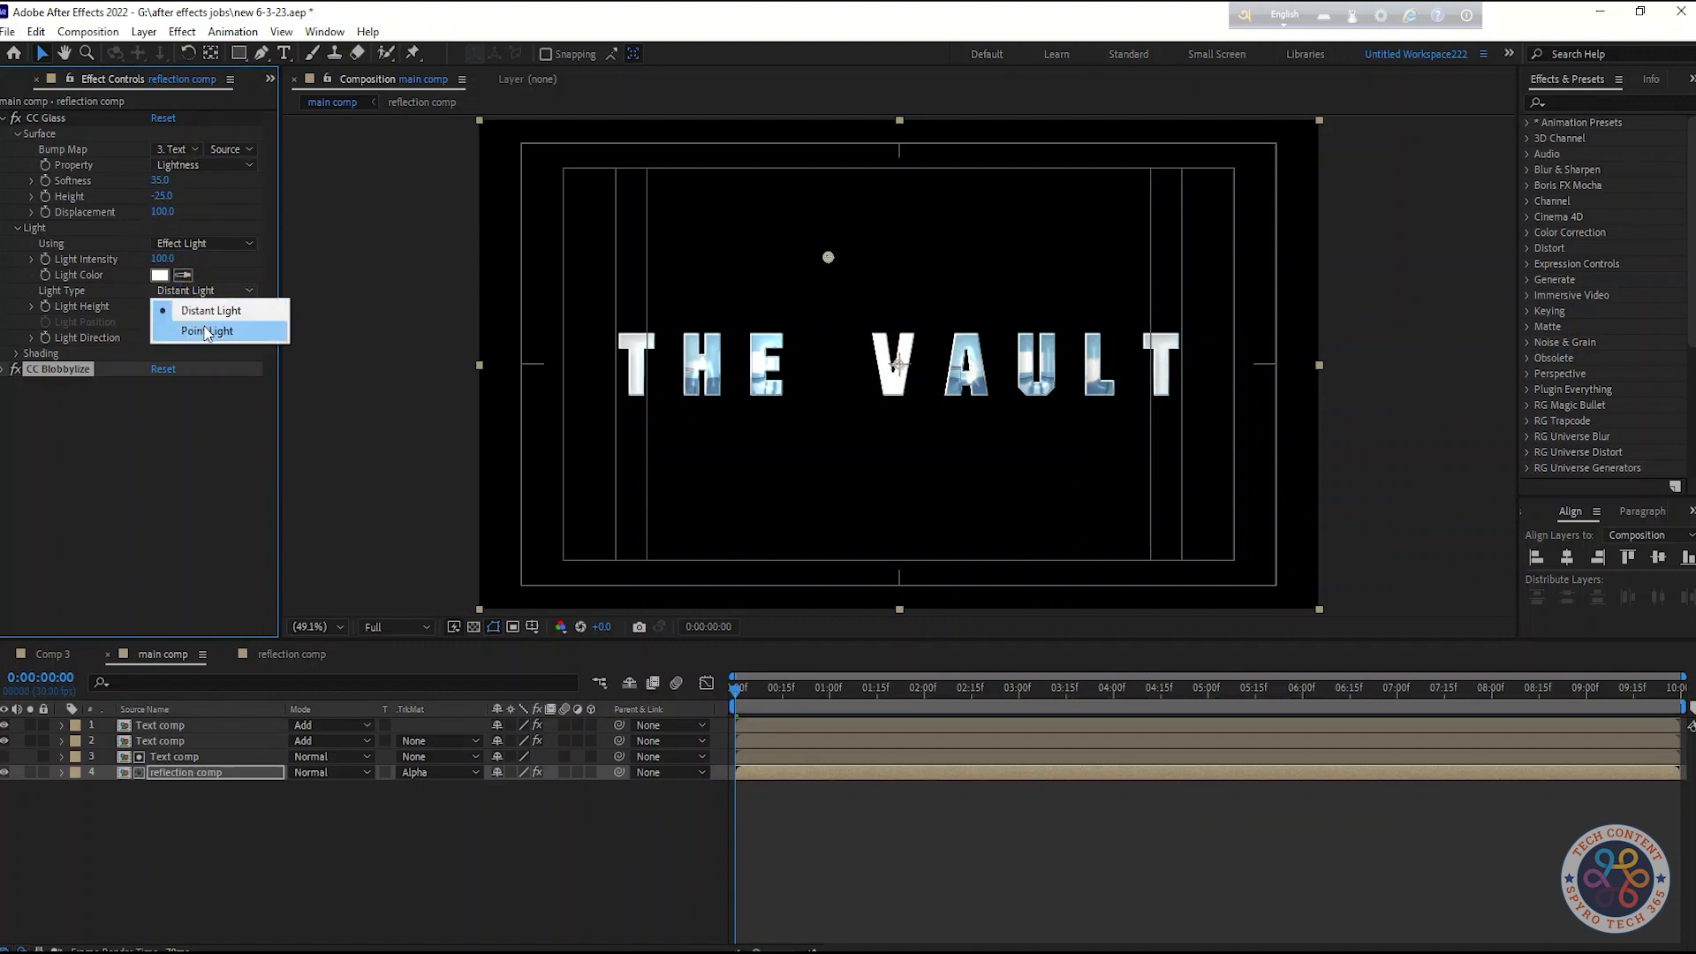
left_click(281, 335)
left_click(159, 322)
left_click(939, 286)
mouse_move(939, 285)
left_mouse_down()
mouse_move(953, 281)
mouse_move(938, 270)
left_mouse_up()
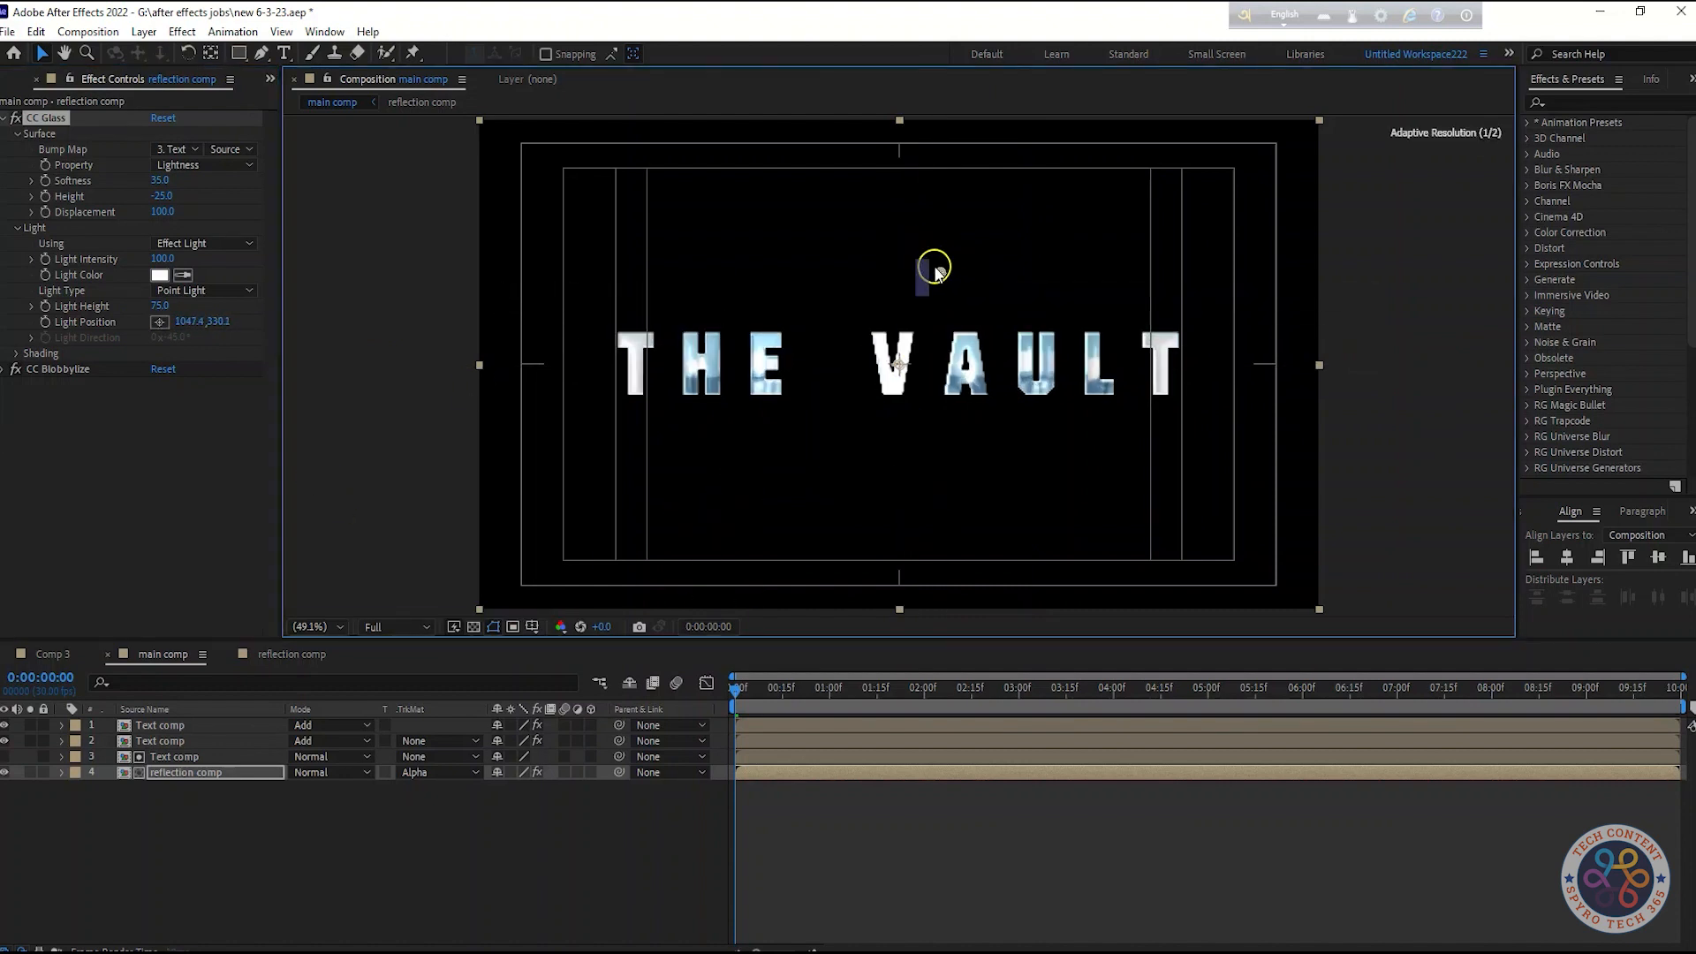
left_click(183, 486)
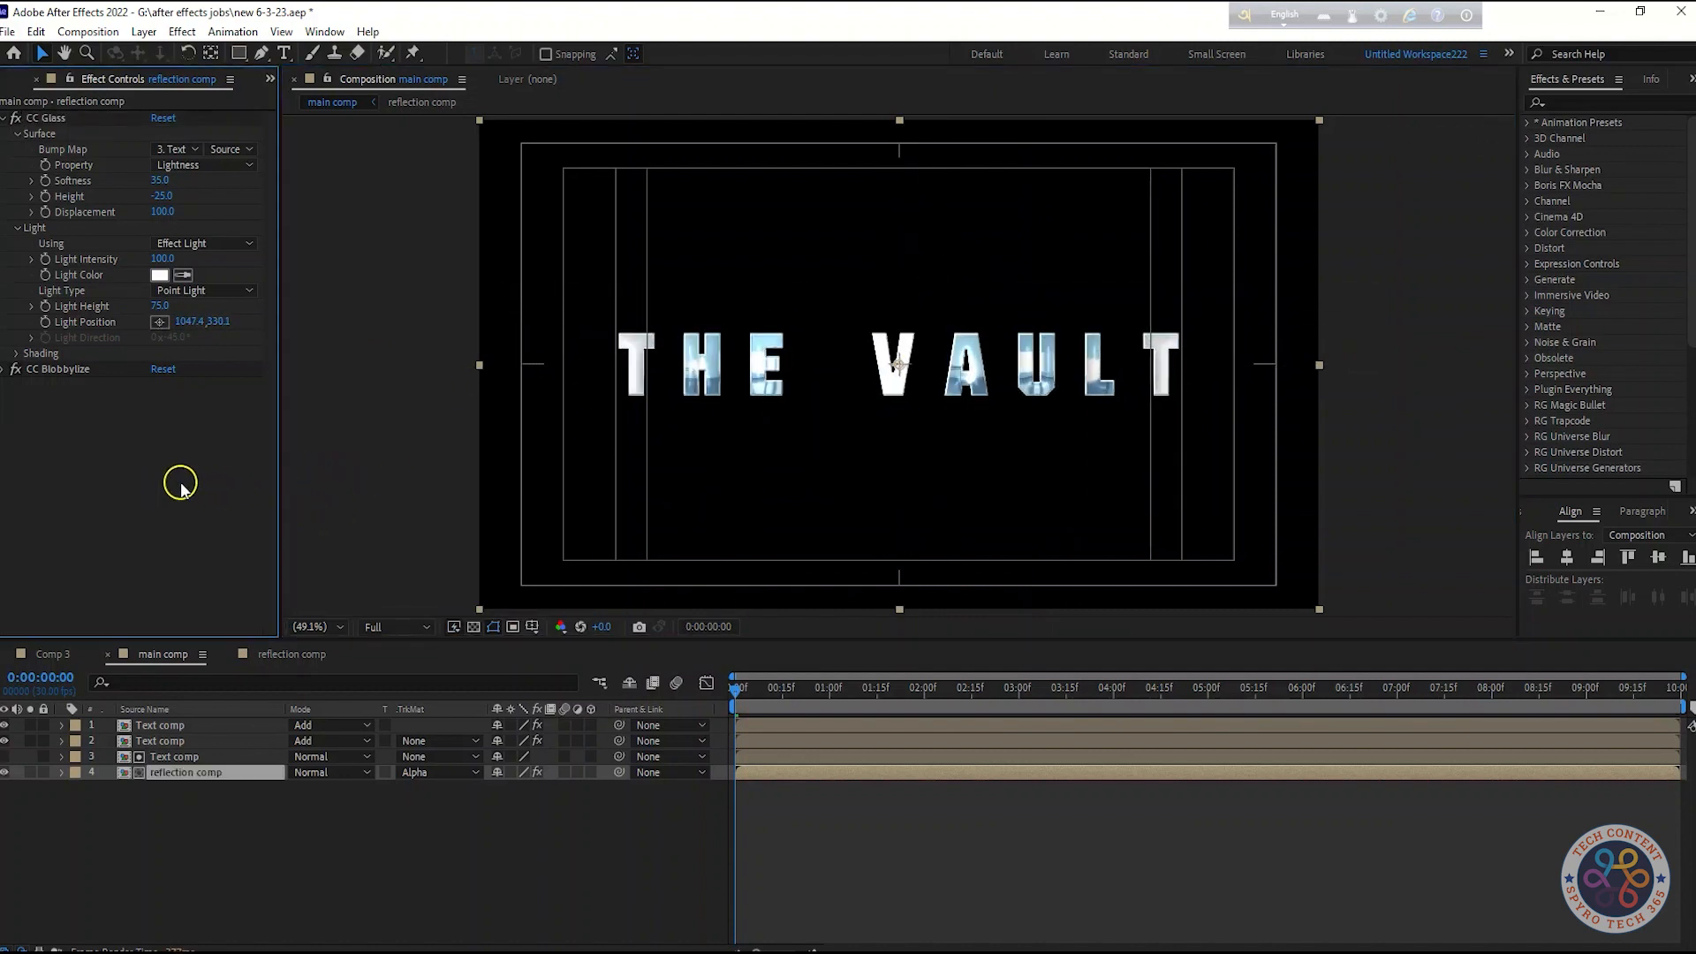
Set the main comp's work area to end at 5 seconds
left_click(5, 120)
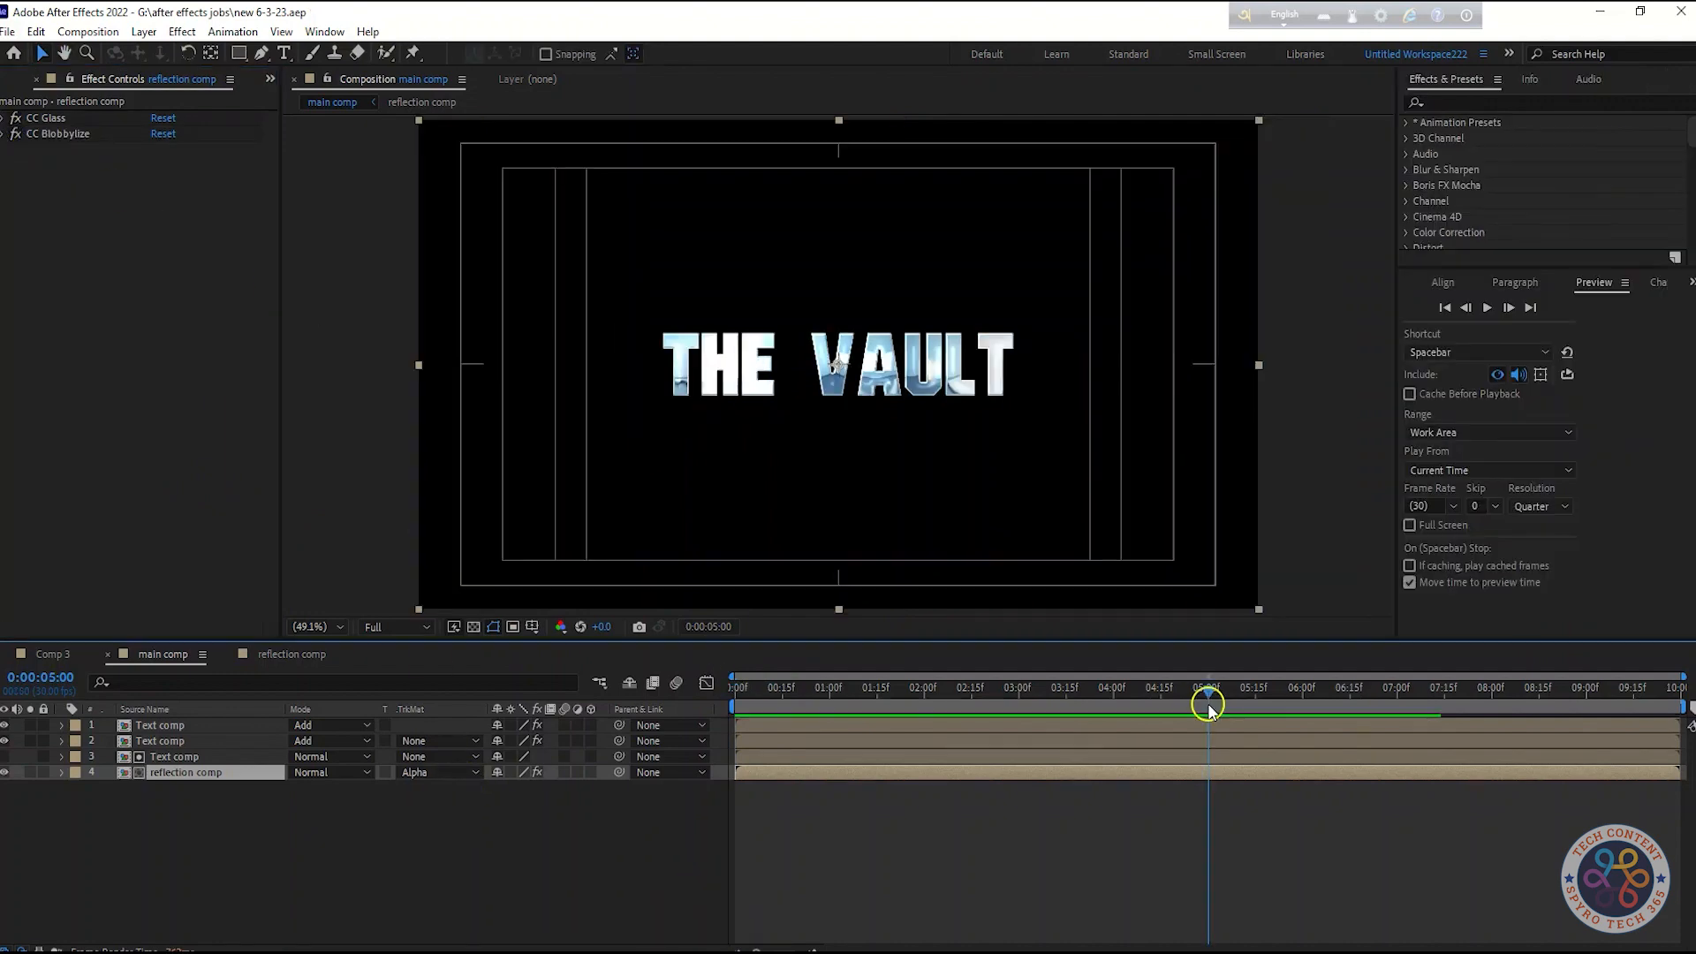
key("n")
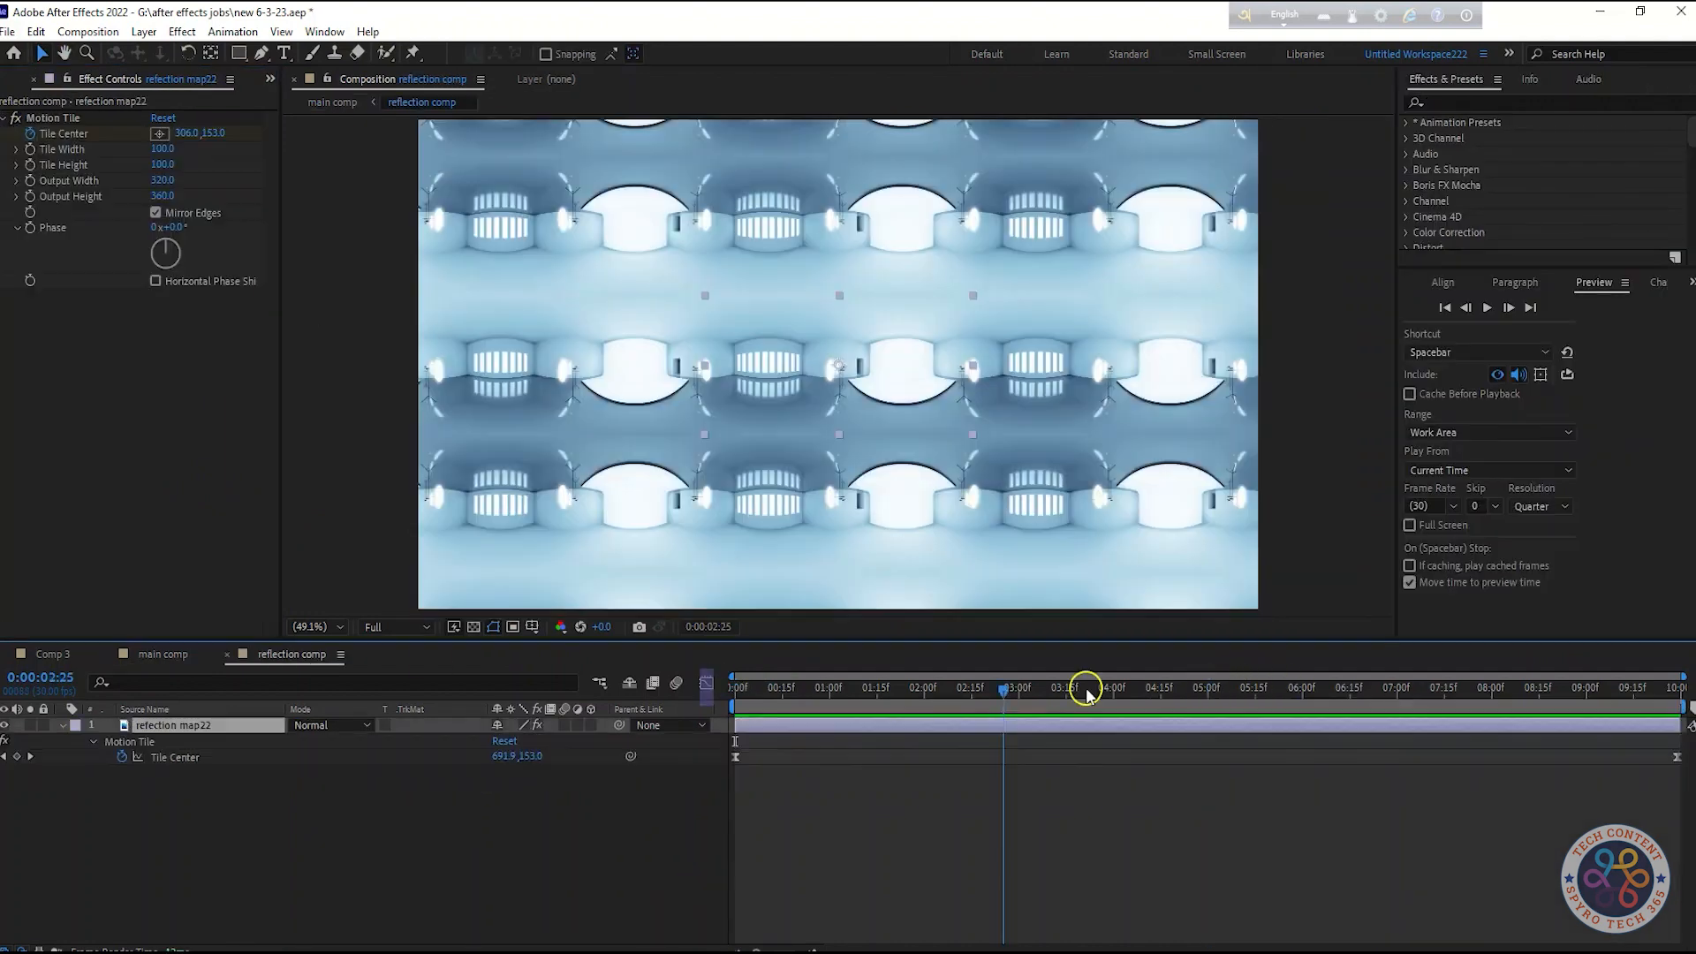
left_click_drag(1087, 686, 1681, 693)
Preview the animation in the reflection comp and the main comp
left_click_drag(198, 141, 4, 698)
left_click_drag(188, 132, 8, 327)
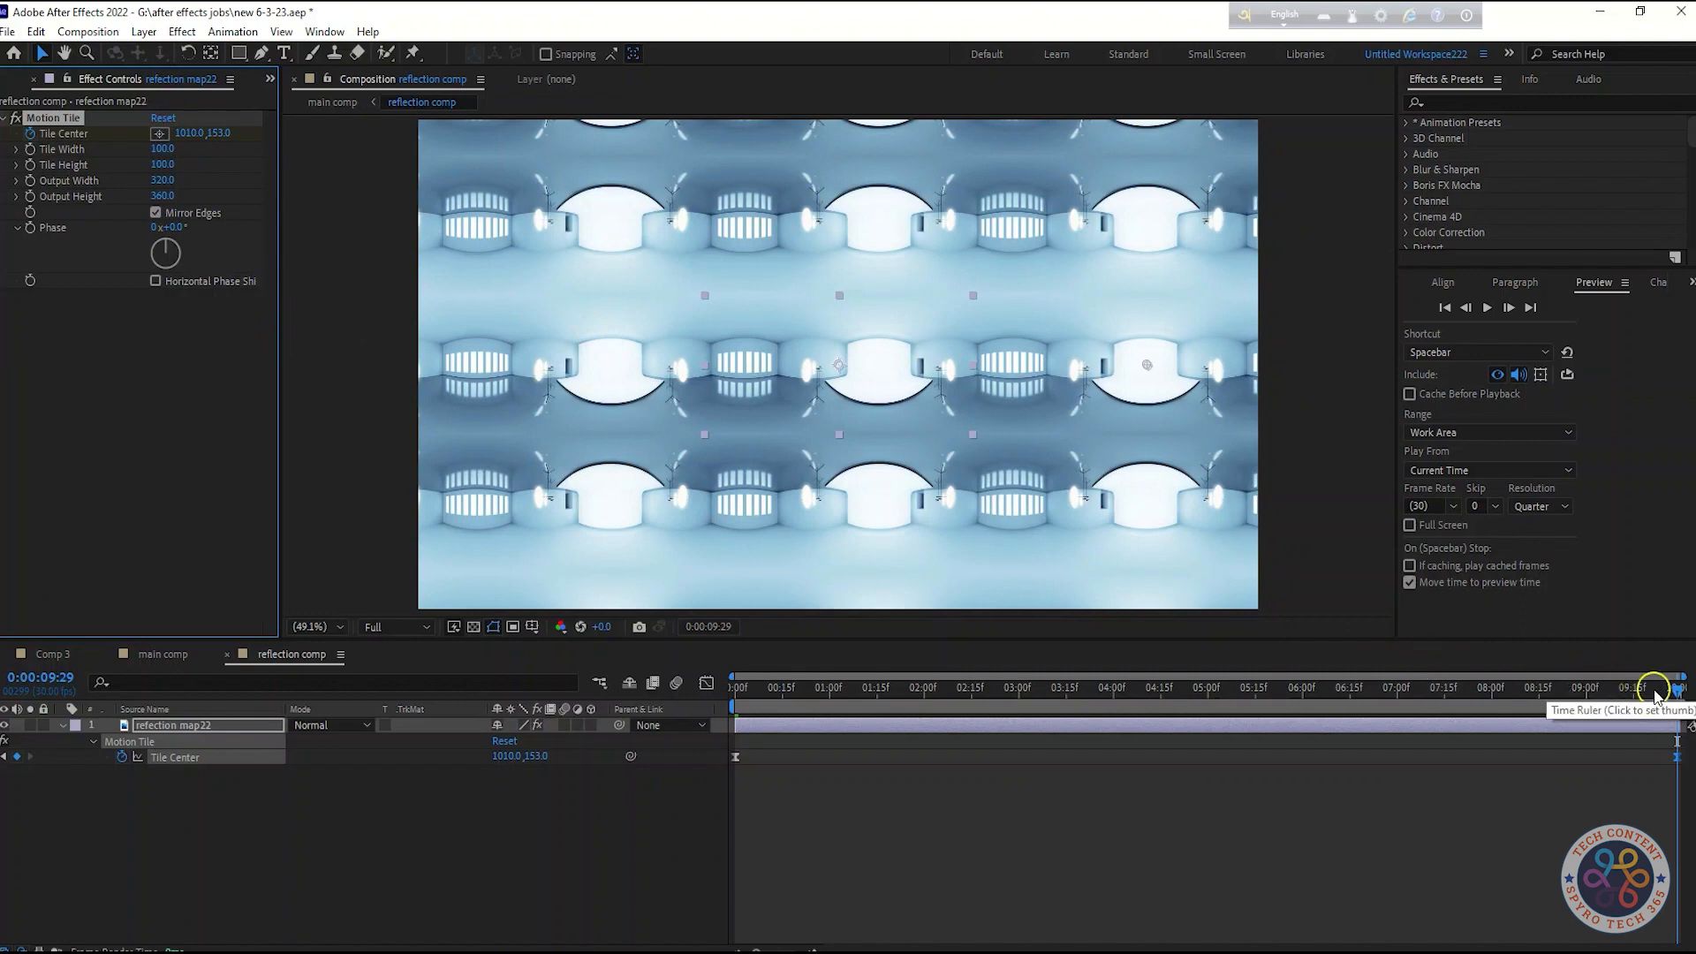
key("space")
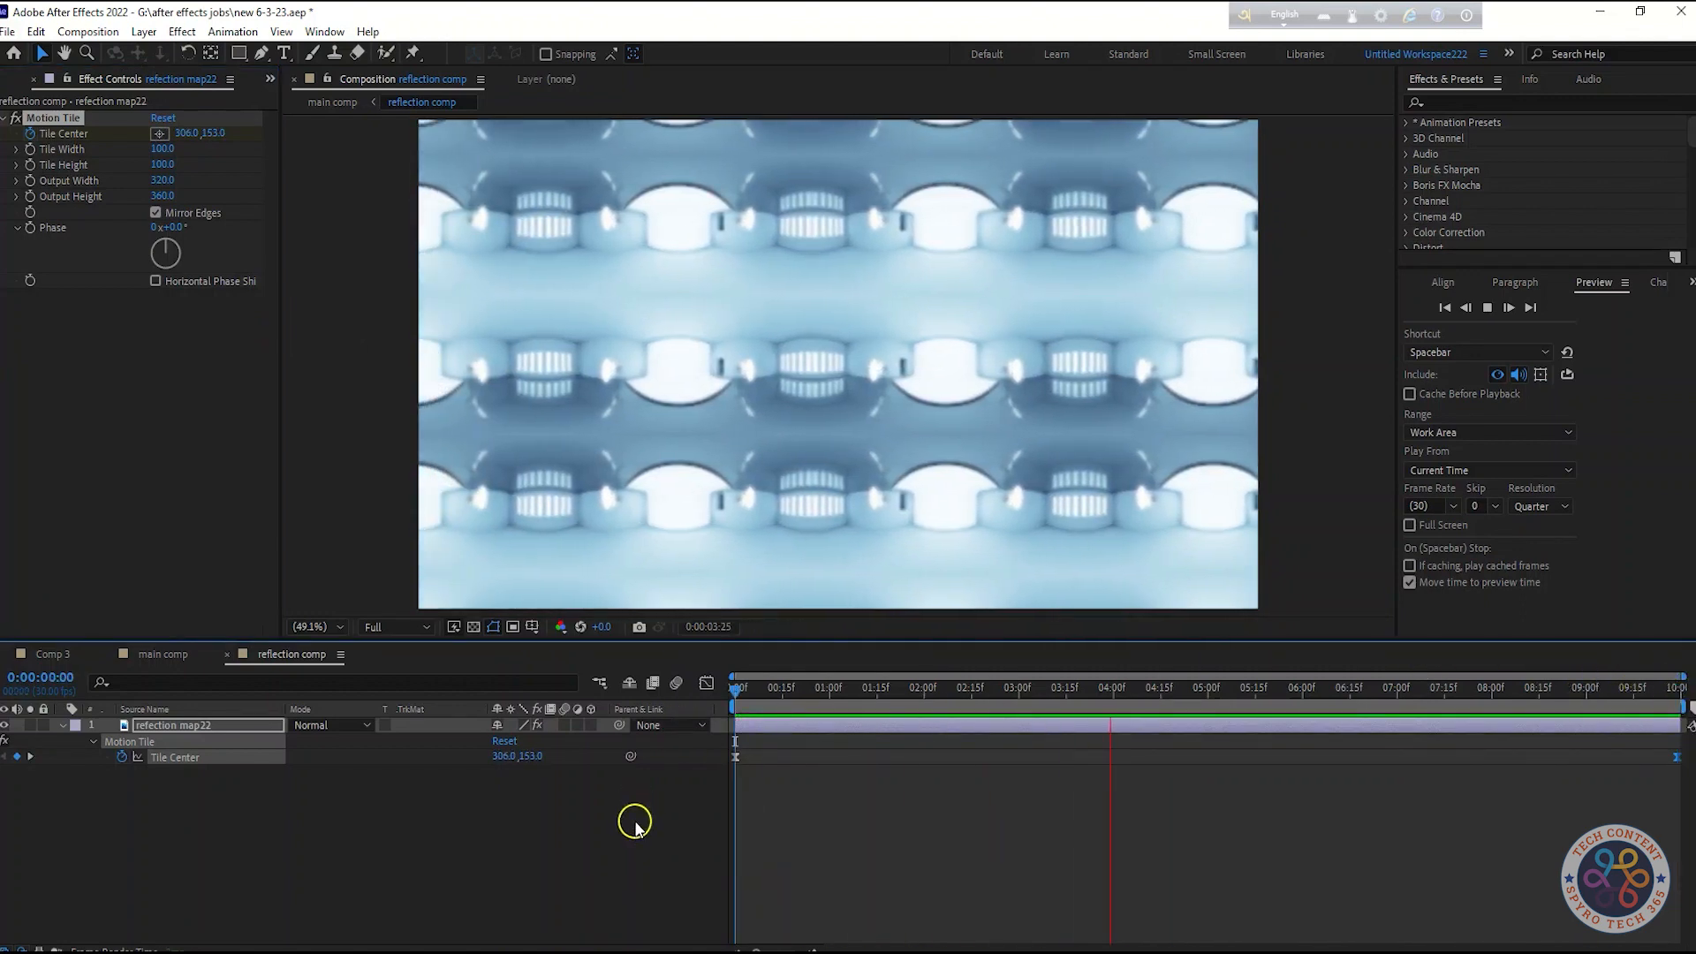
key("space")
left_click(162, 662)
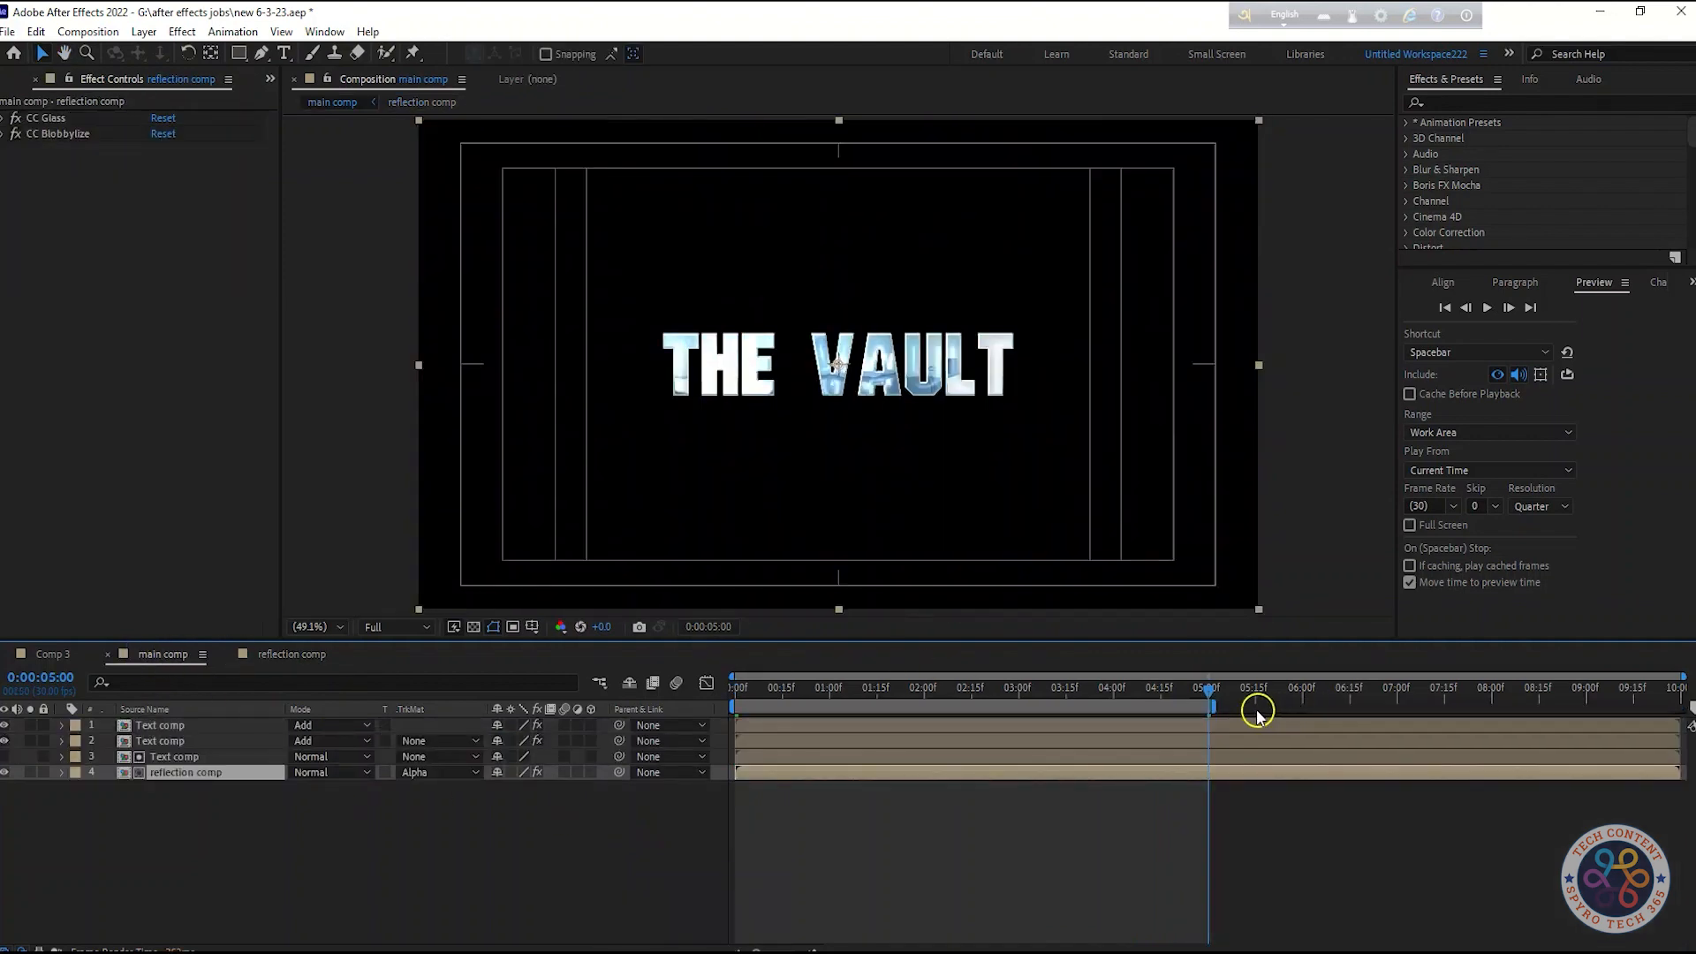
key("space")
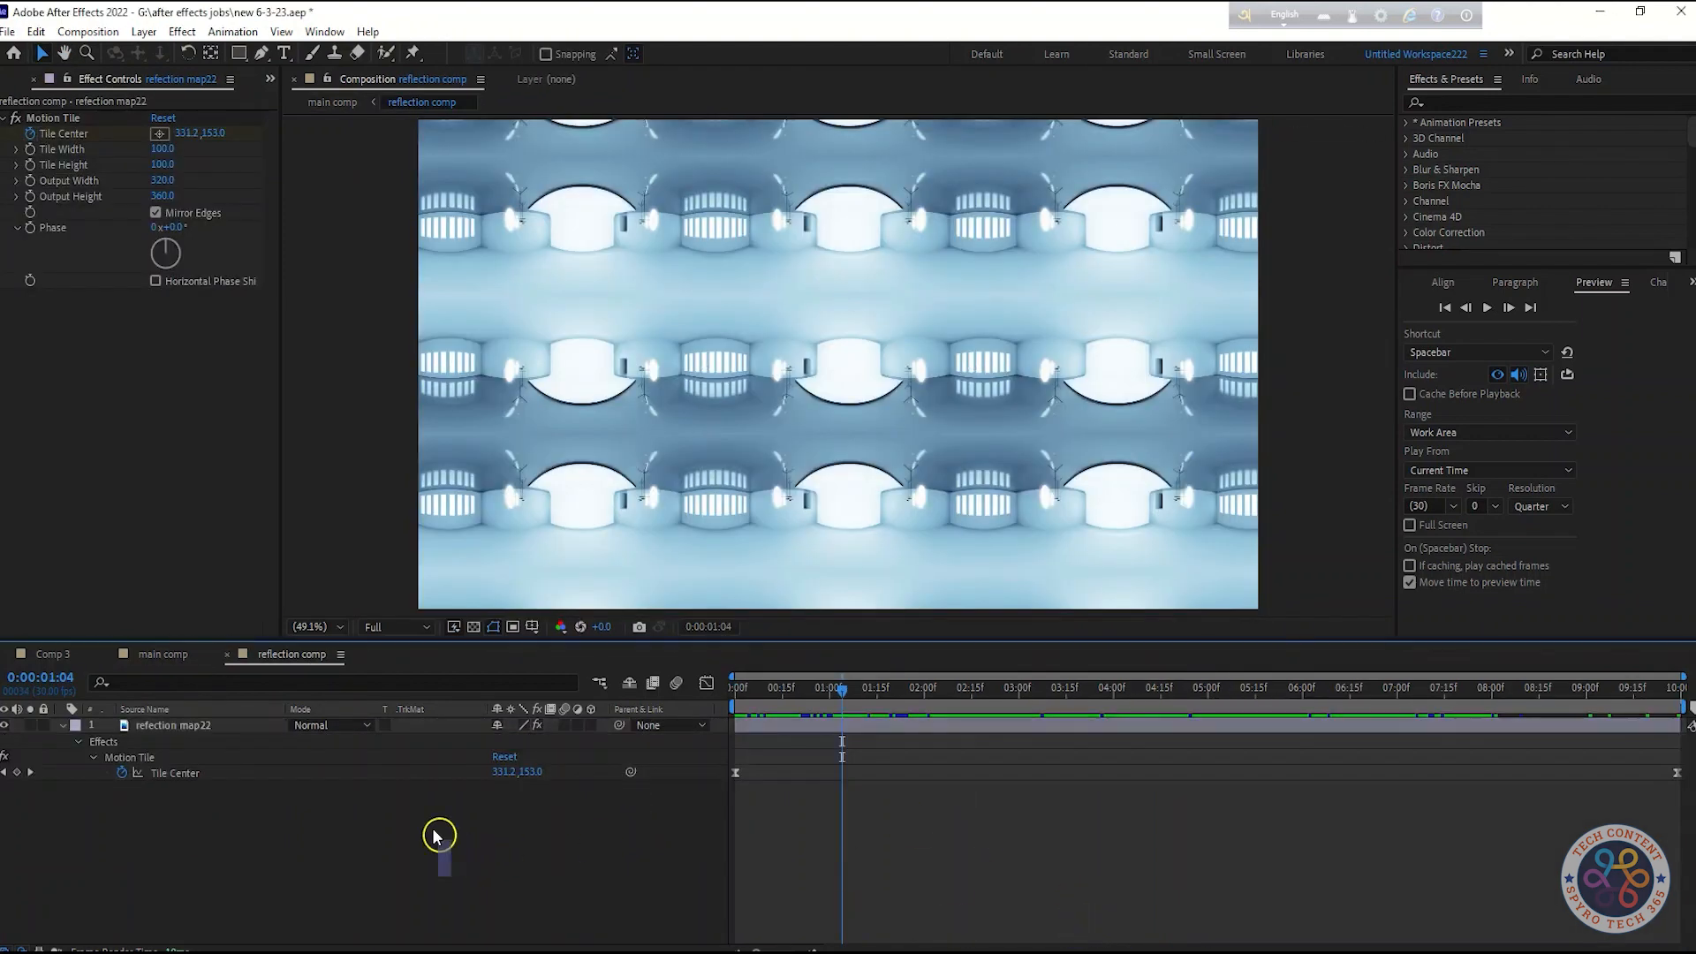
left_click(163, 653)
left_click(271, 657)
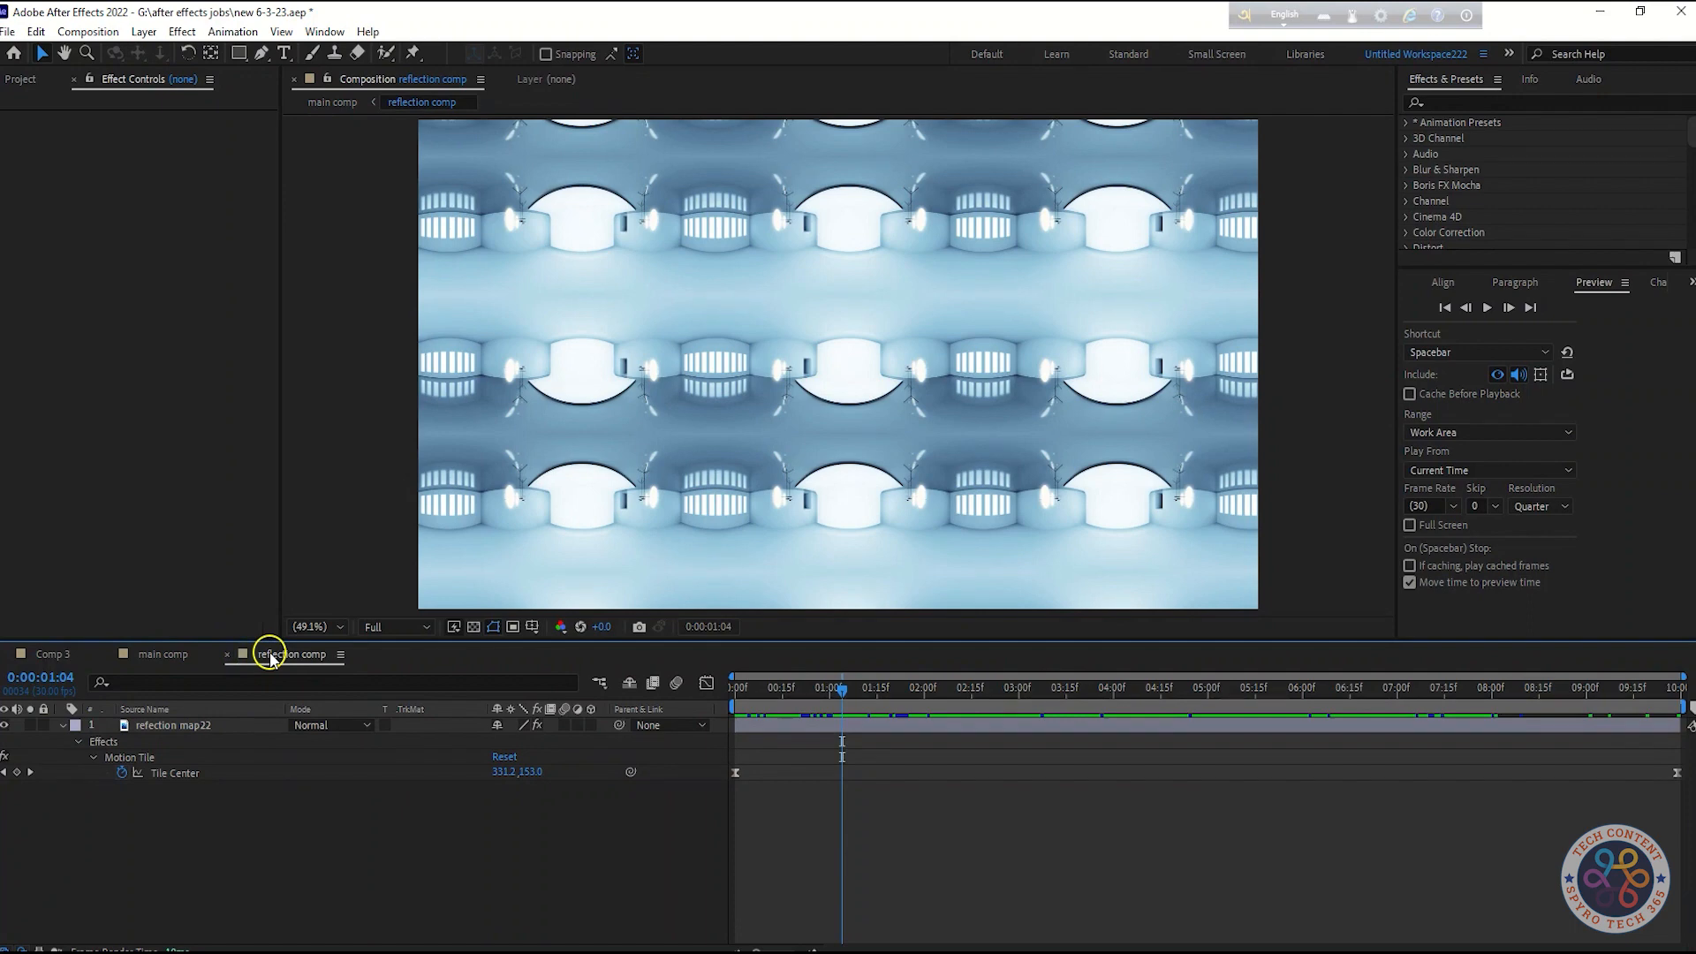
Set the reflection map's Motion Tile Tile Height to 70 and Tile Width to 80
left_click(184, 729)
left_click(166, 164)
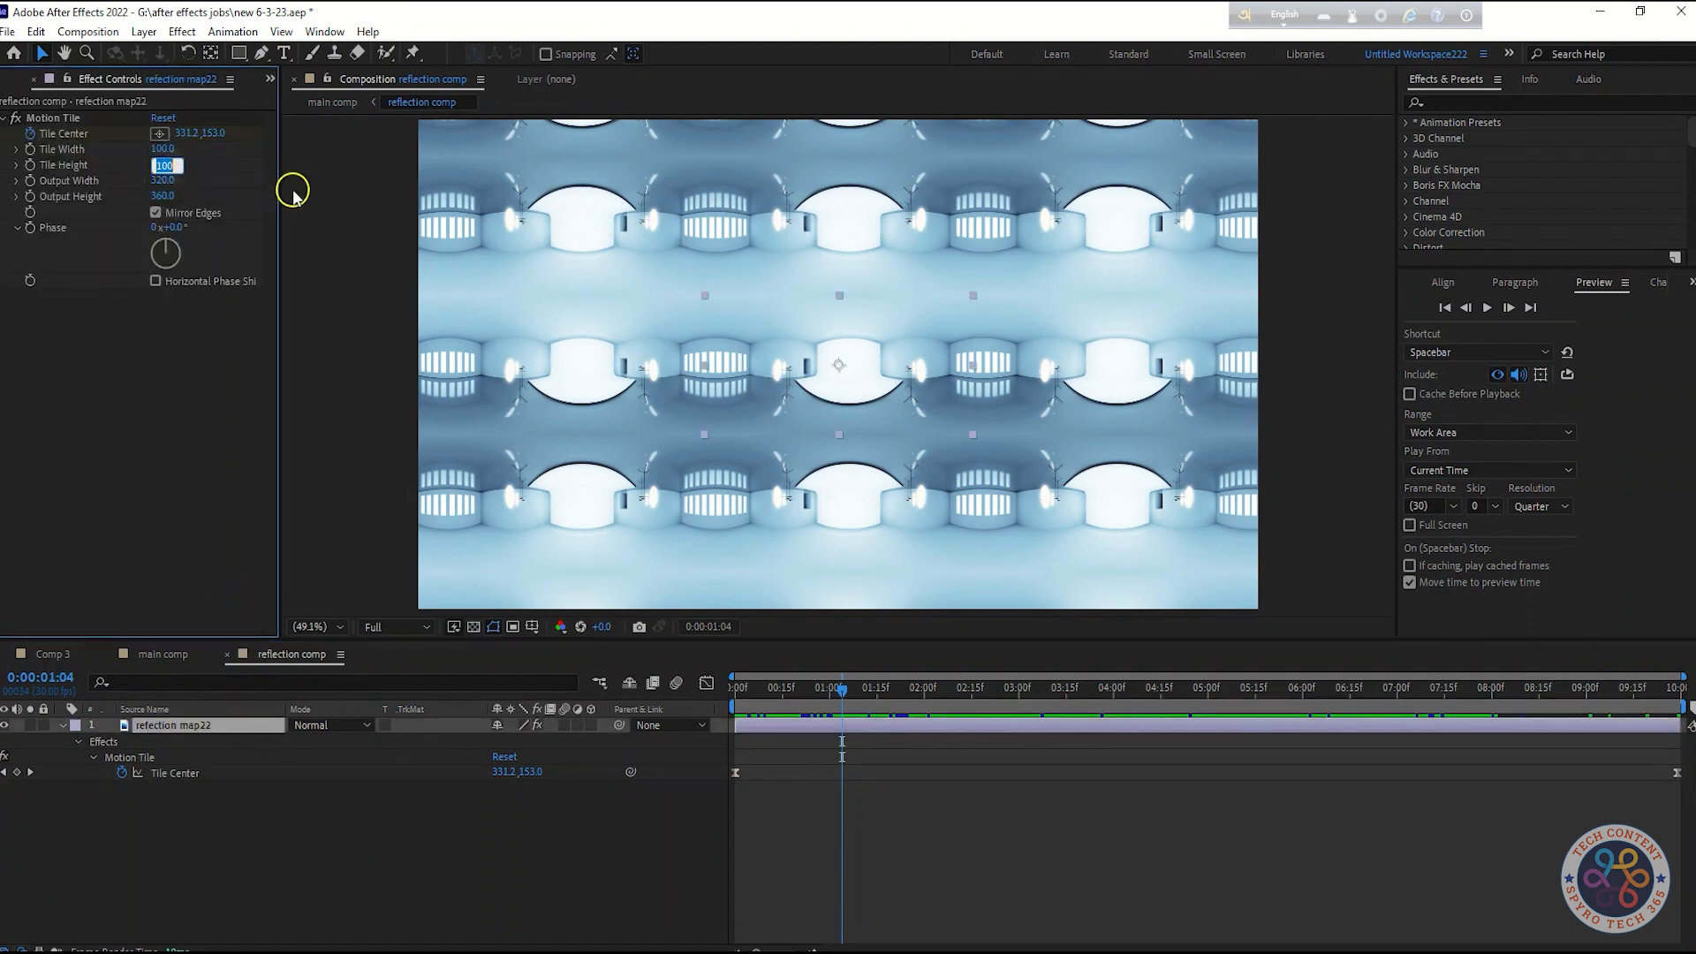
type("70")
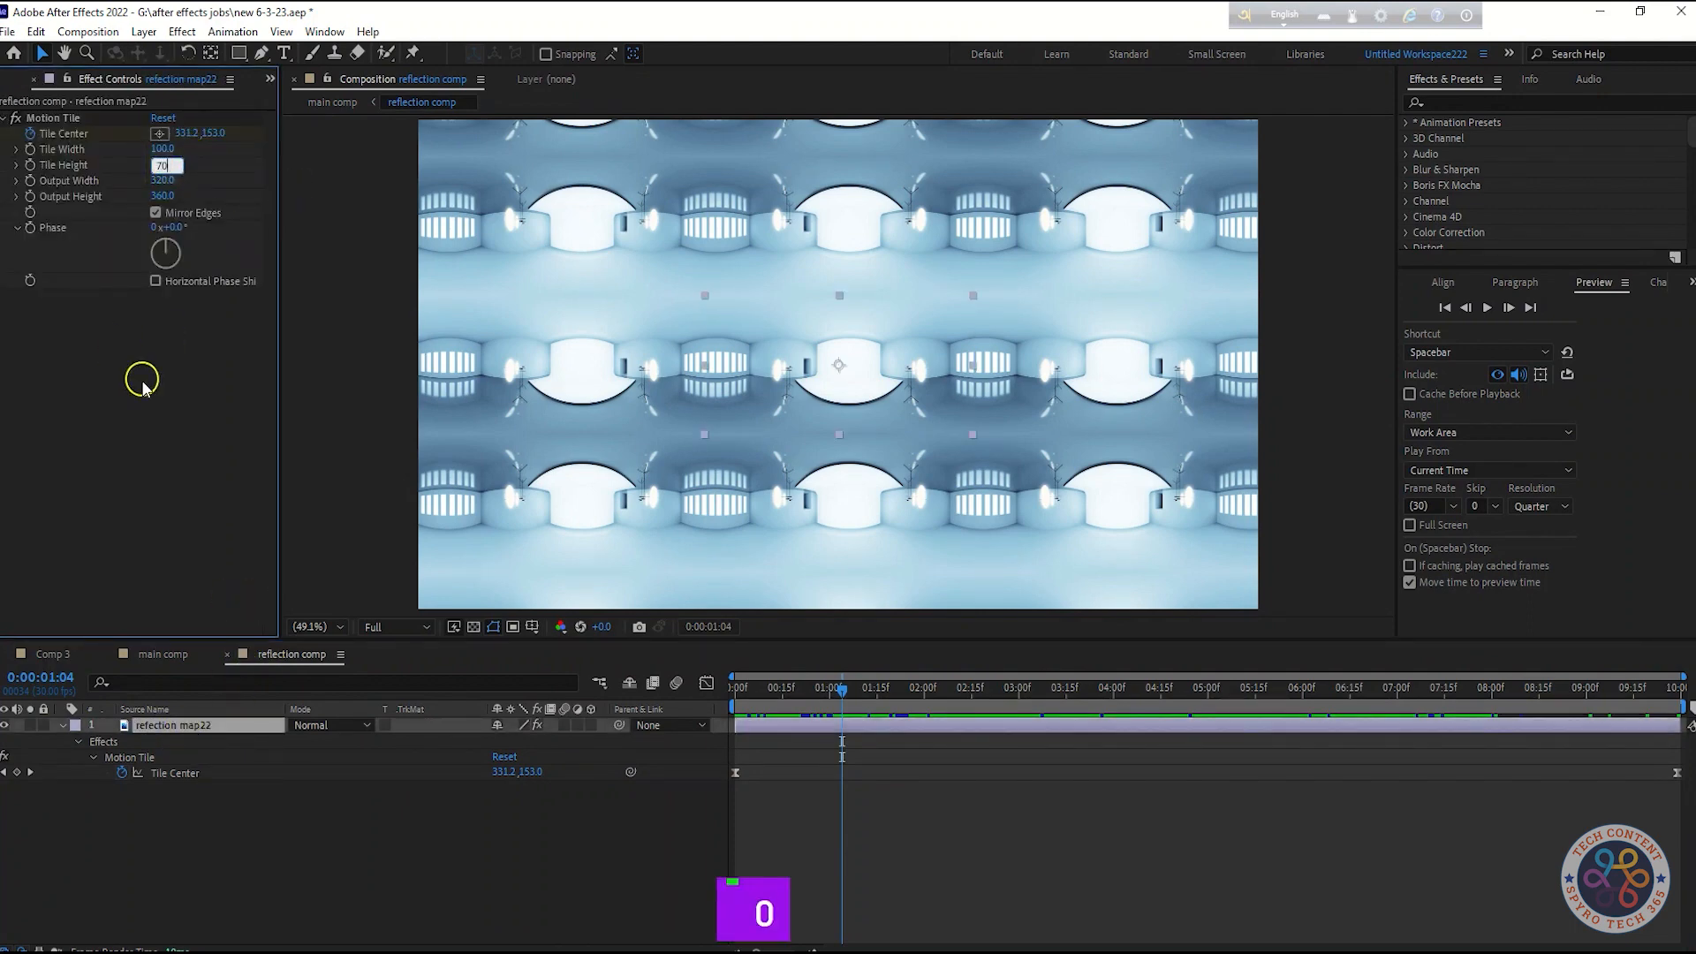
key("Return")
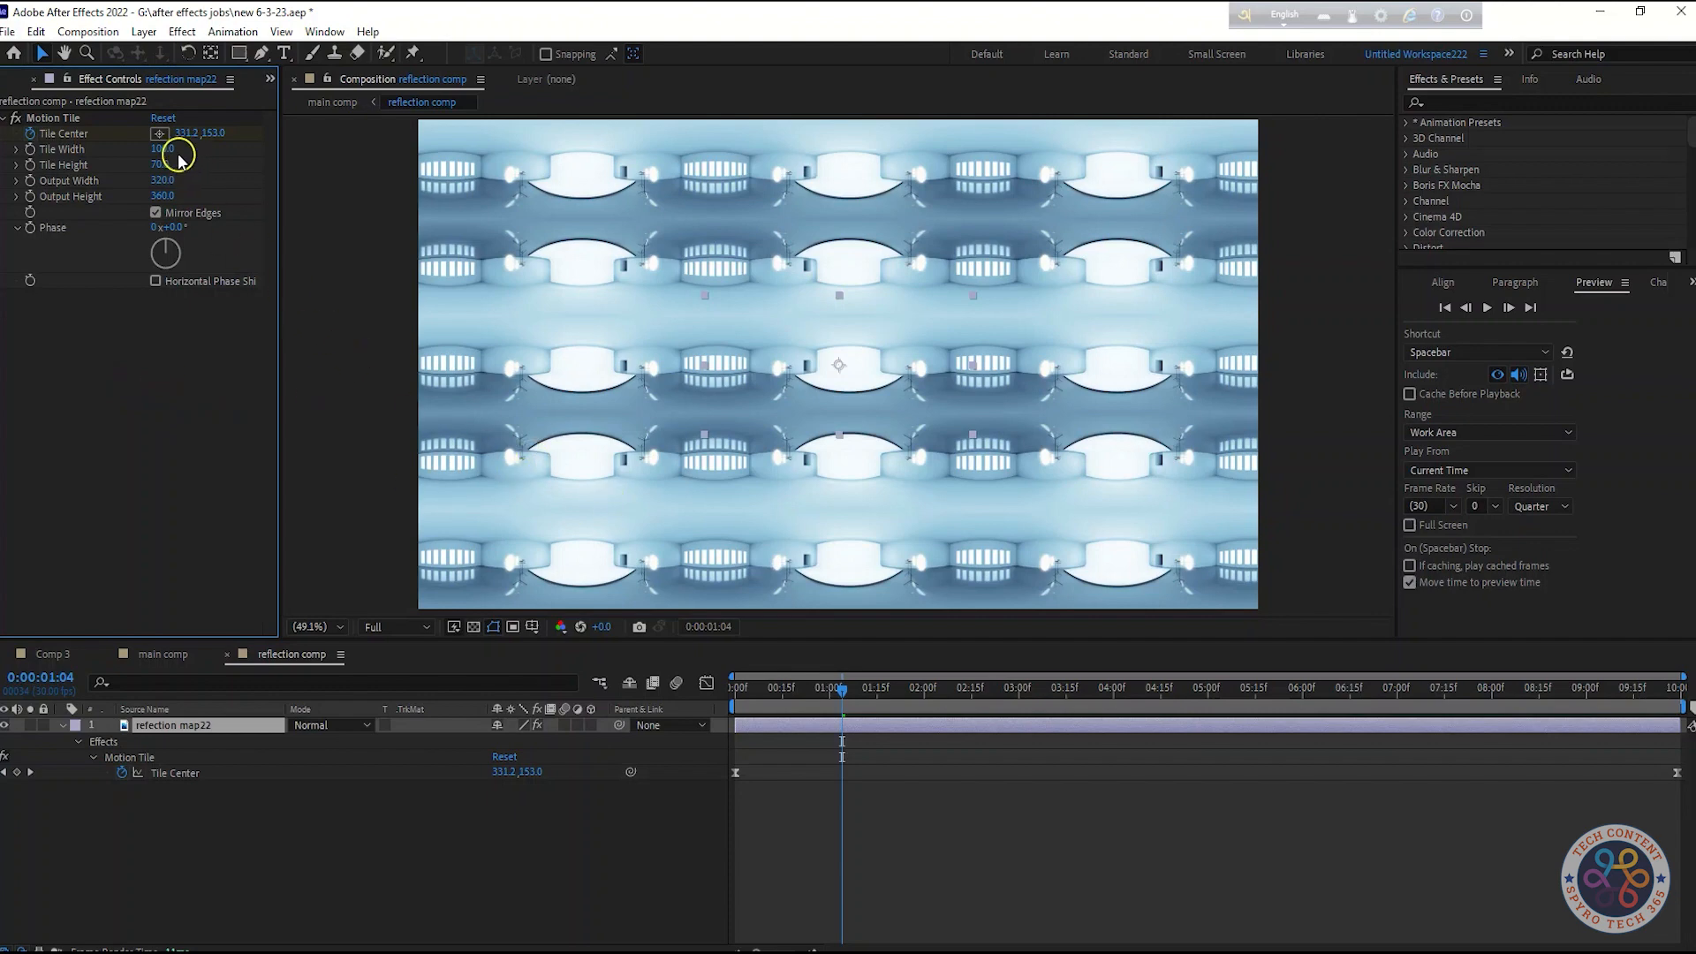
type("60")
left_click(208, 381)
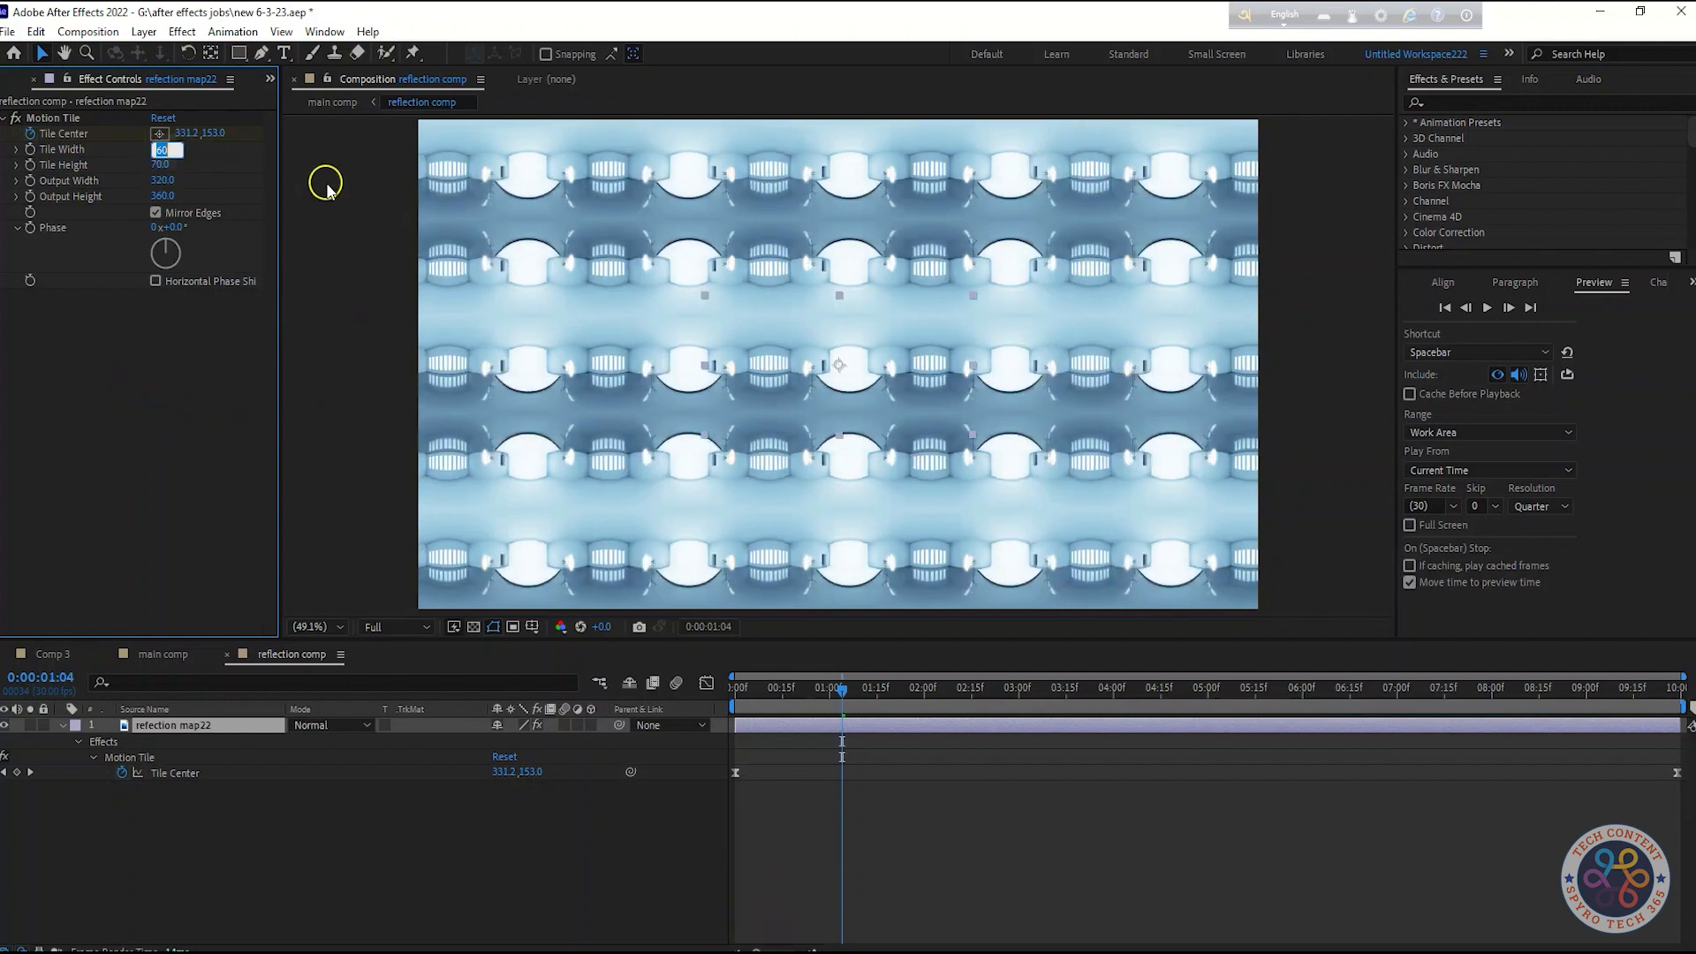
type("80")
left_click(199, 362)
Preview the title animation in the main comp
left_click(166, 655)
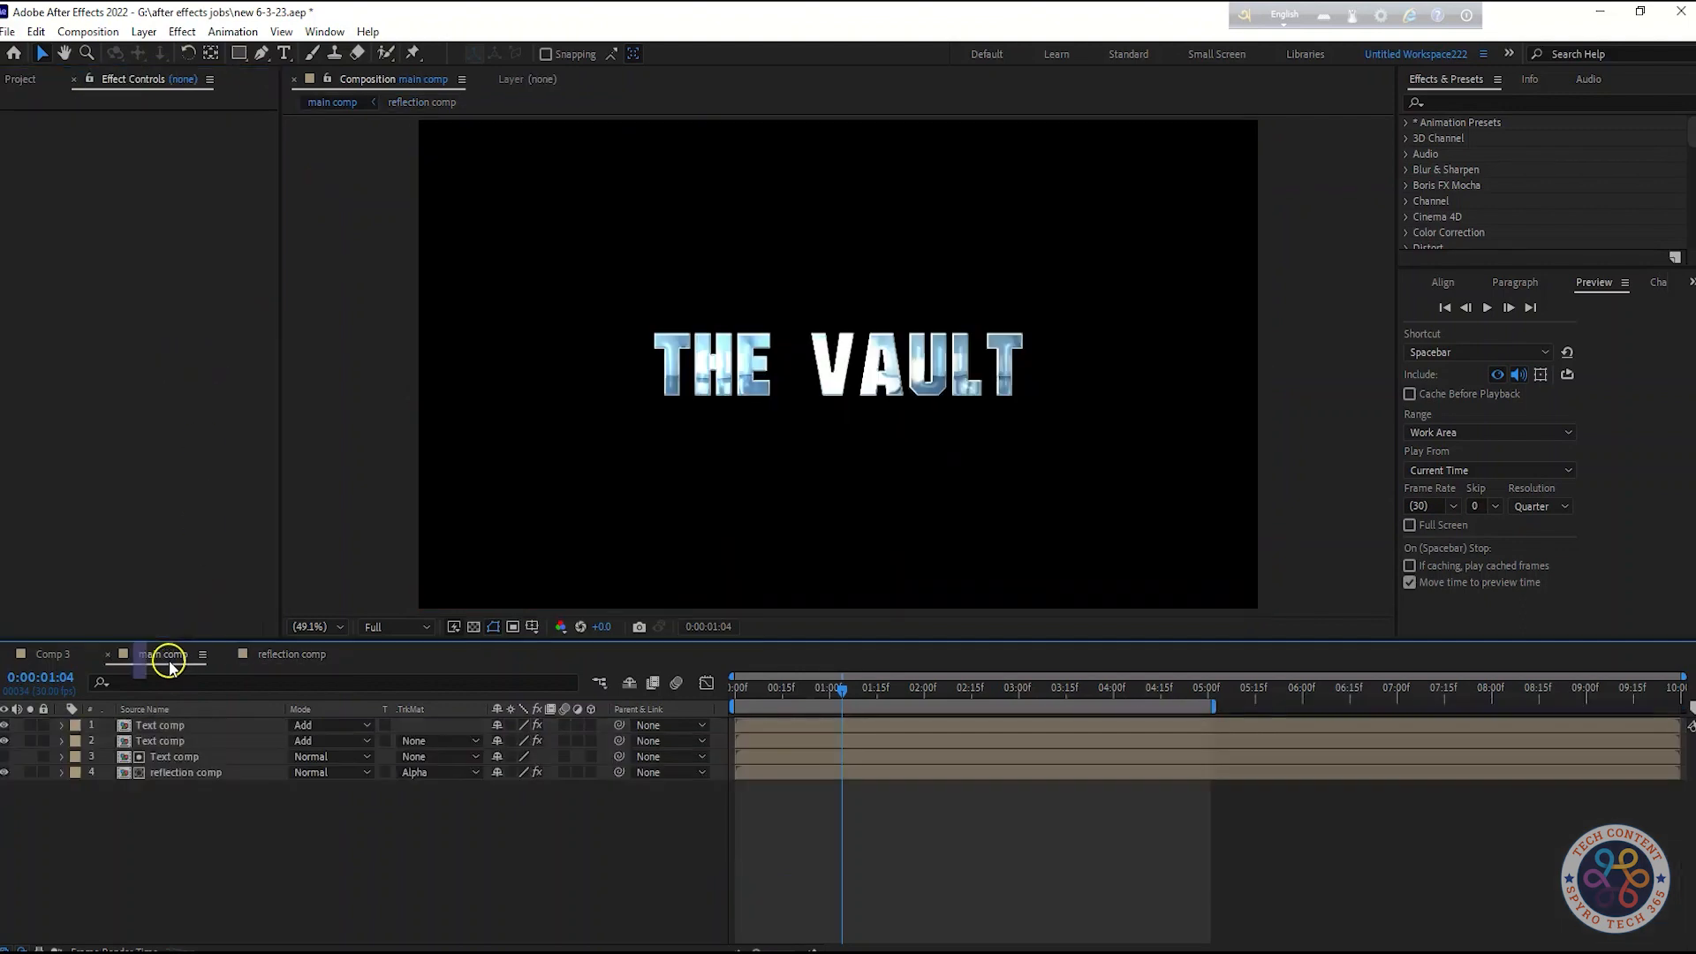
key("space")
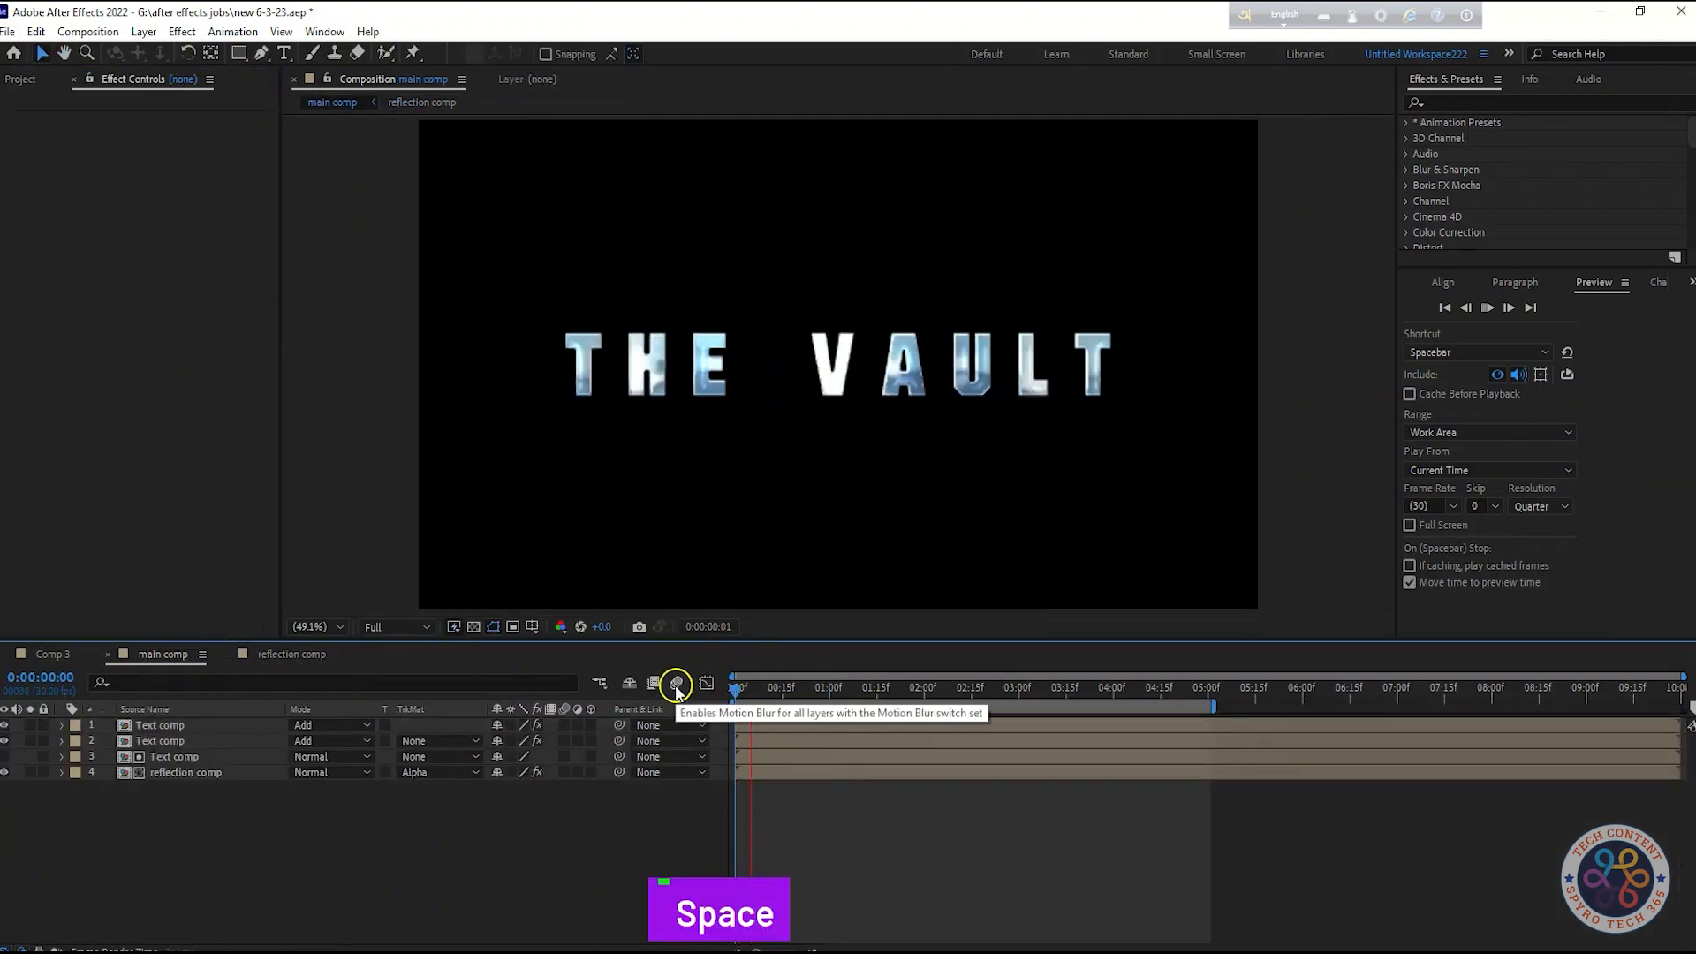
key("space")
Set the Motion Tile Tile Width to 100 in the reflection comp
left_click(292, 655)
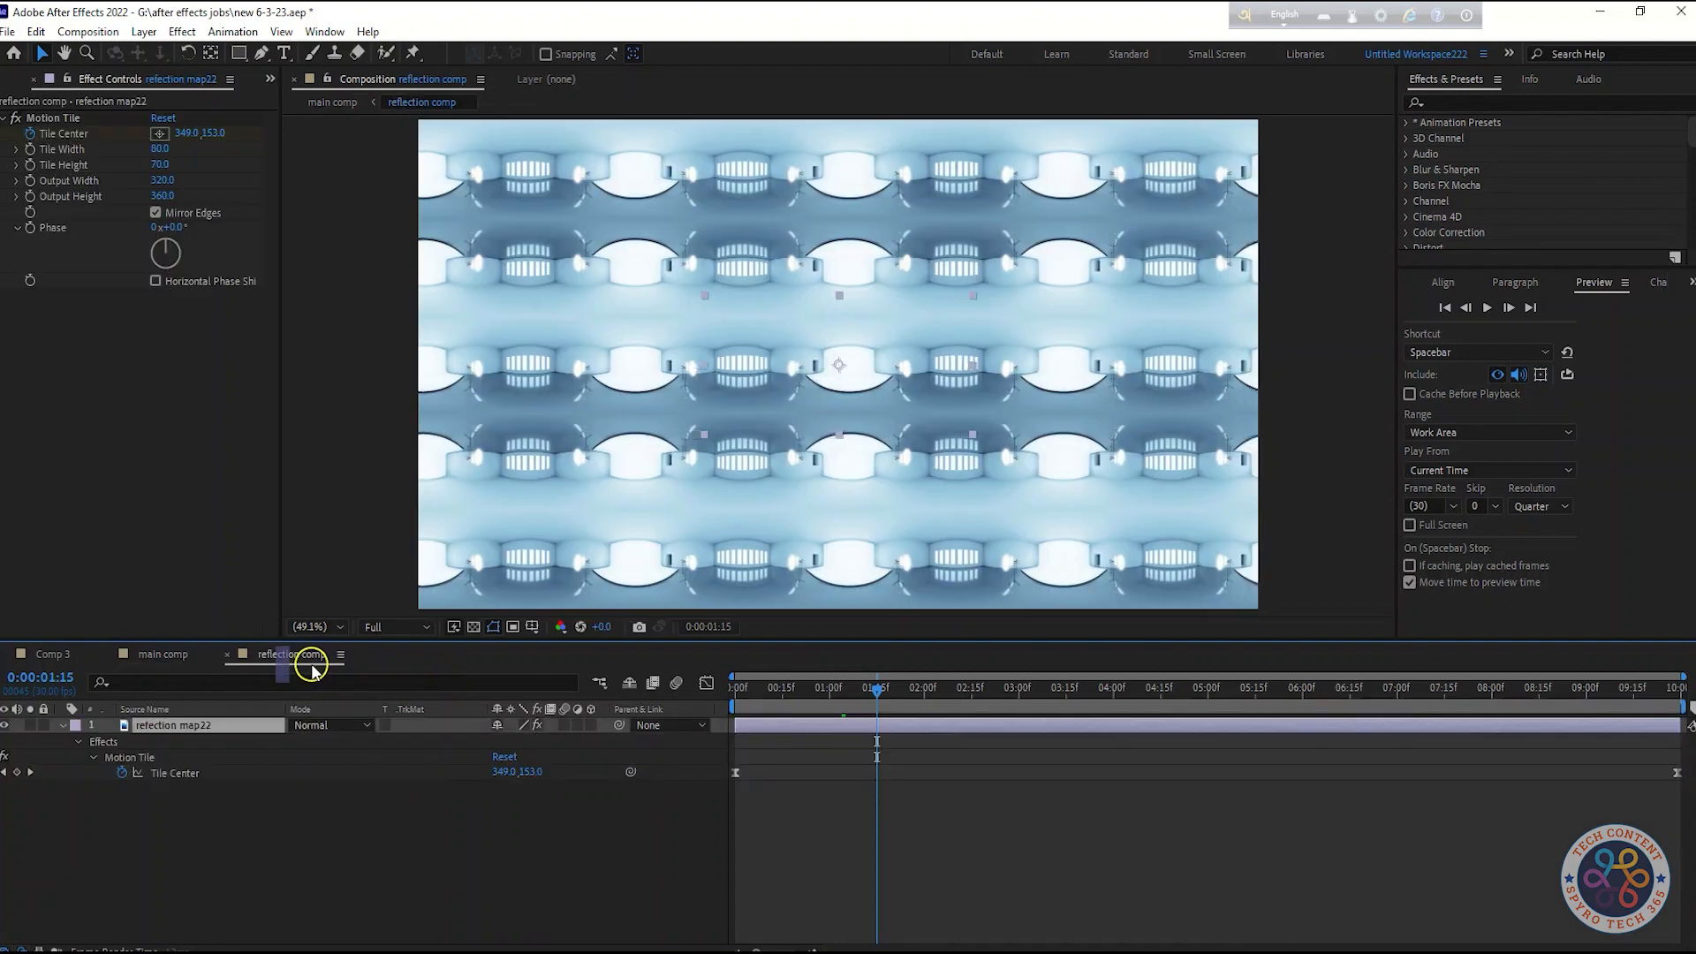
left_click(163, 149)
type("100")
left_click(185, 374)
Preview the reflection comp animation after switching between comps
left_click(168, 654)
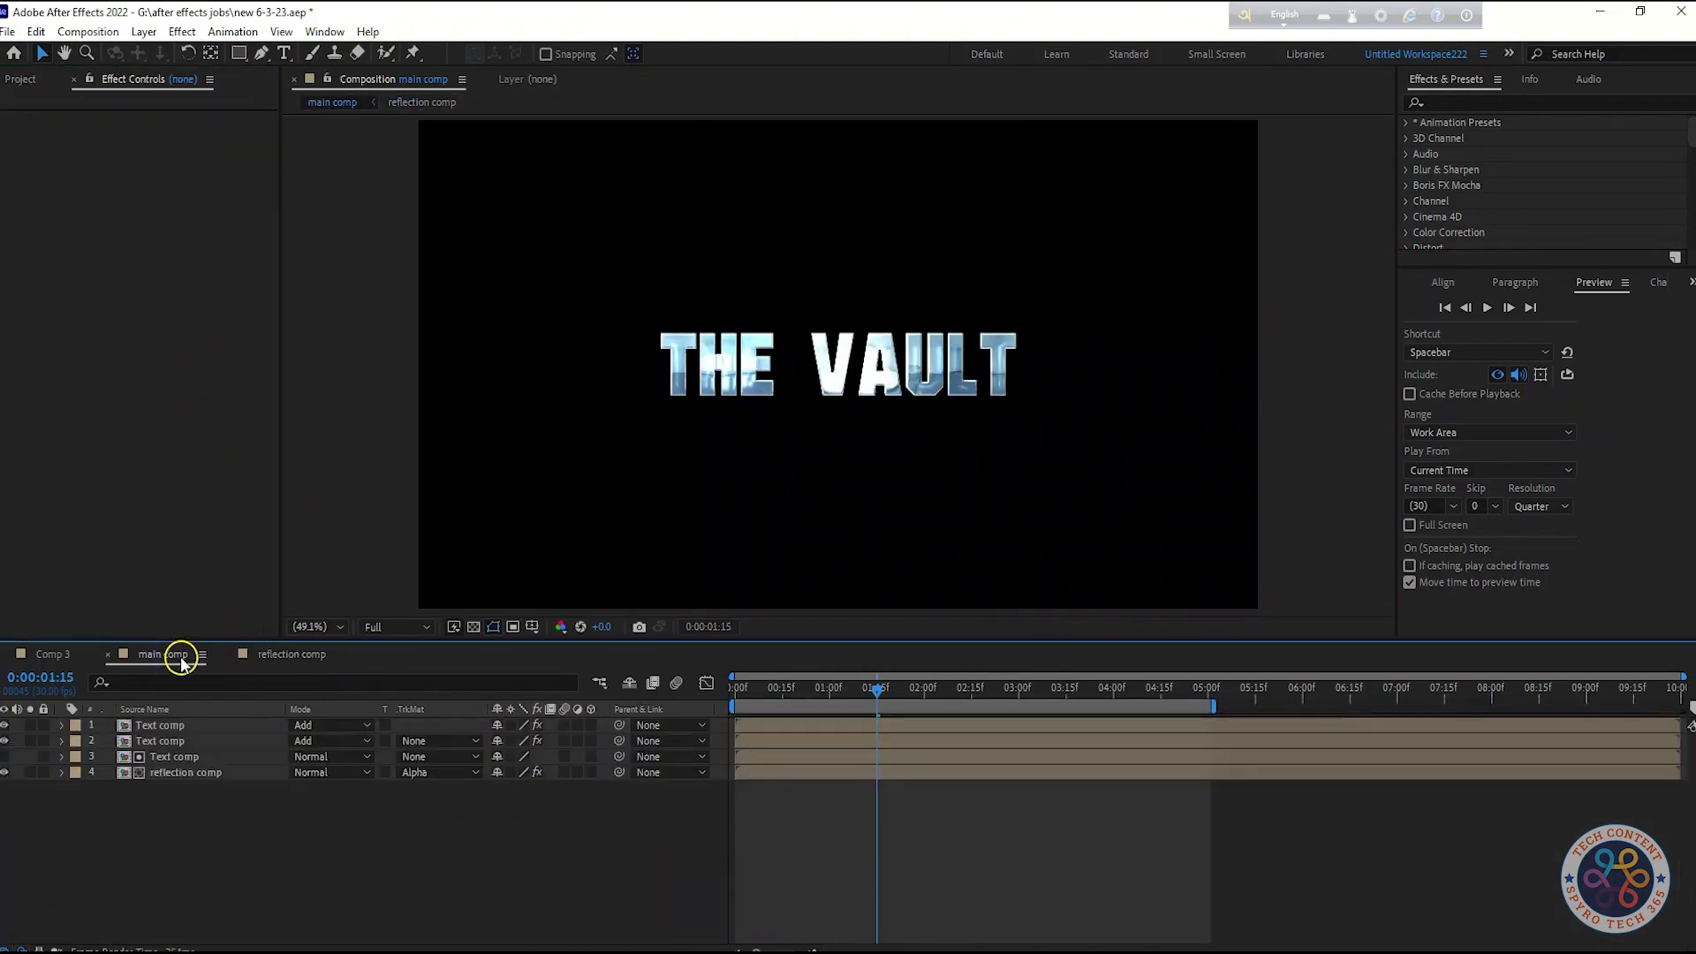
left_click(291, 655)
key("space")
key("space")
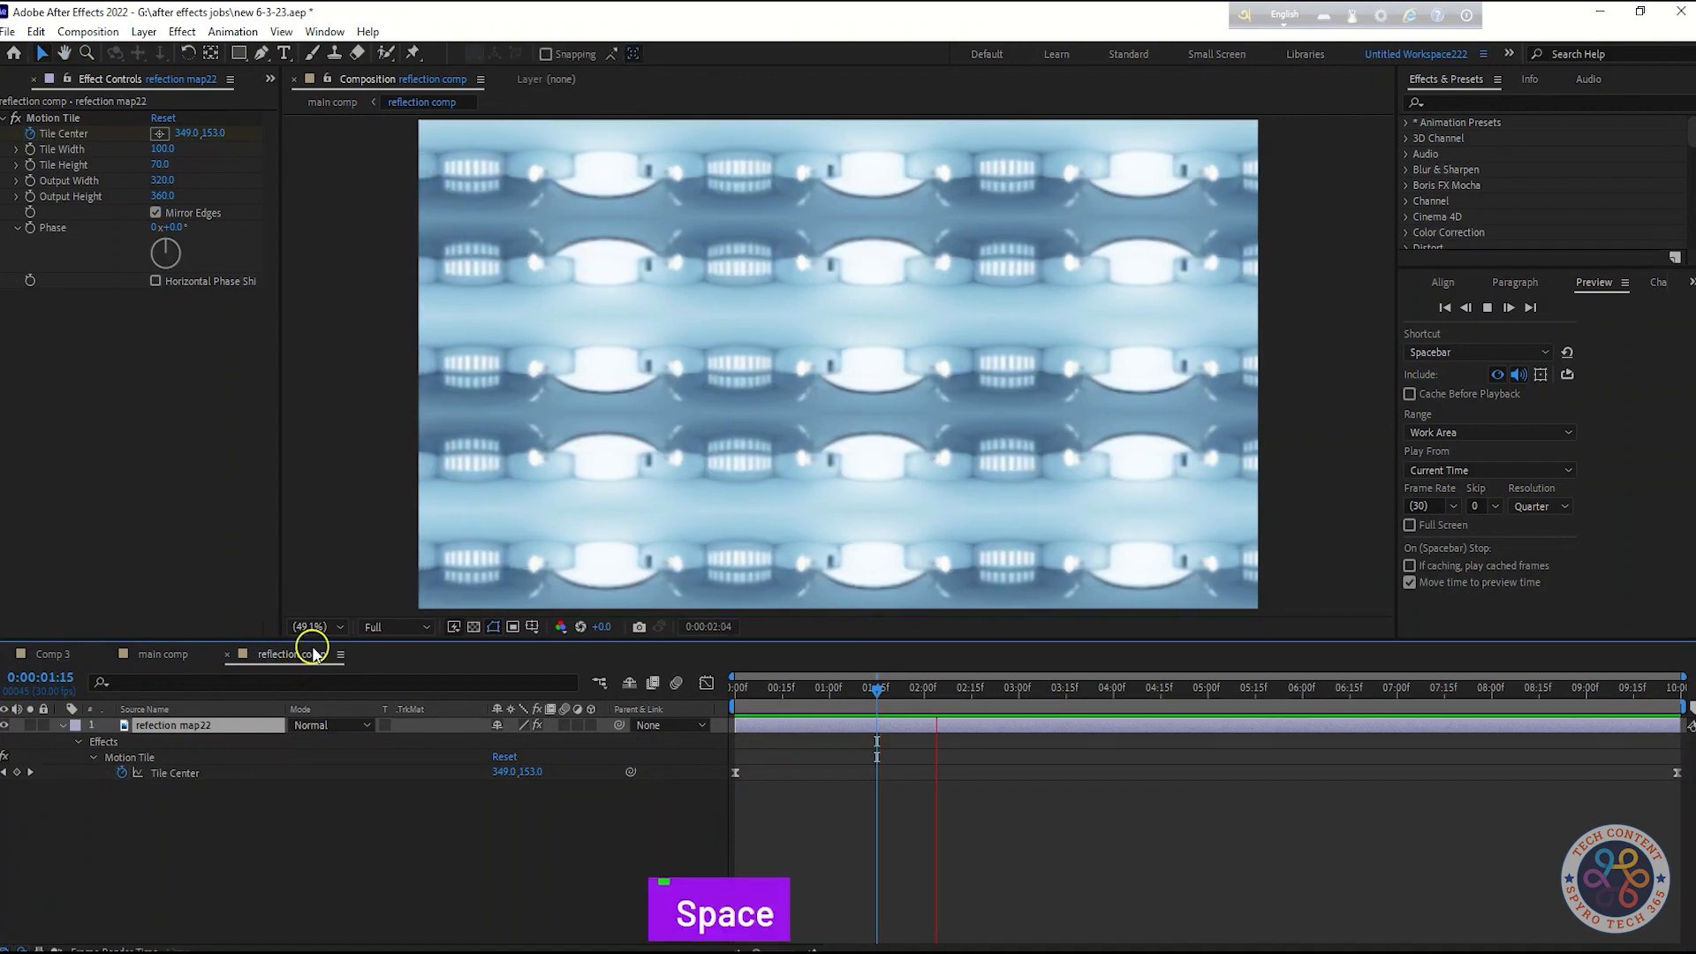
Apply Curves to the reflection map layer and bend the RGB curve downward to darken the midtones
key("shift+Tab")
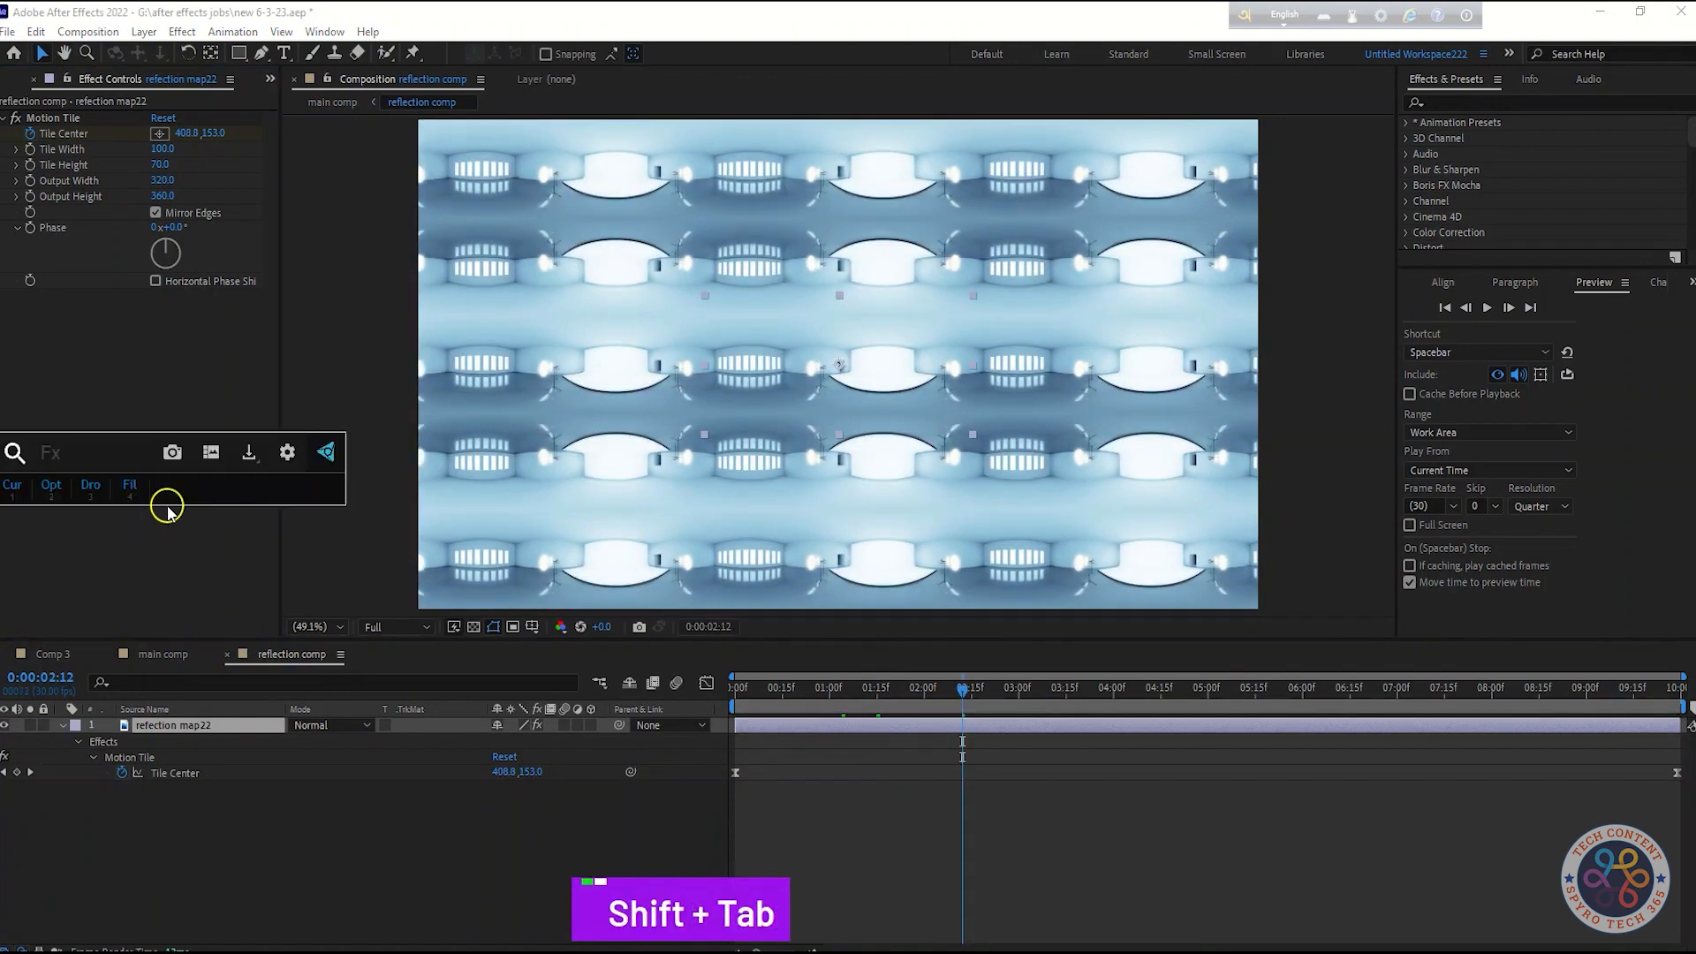
type("c")
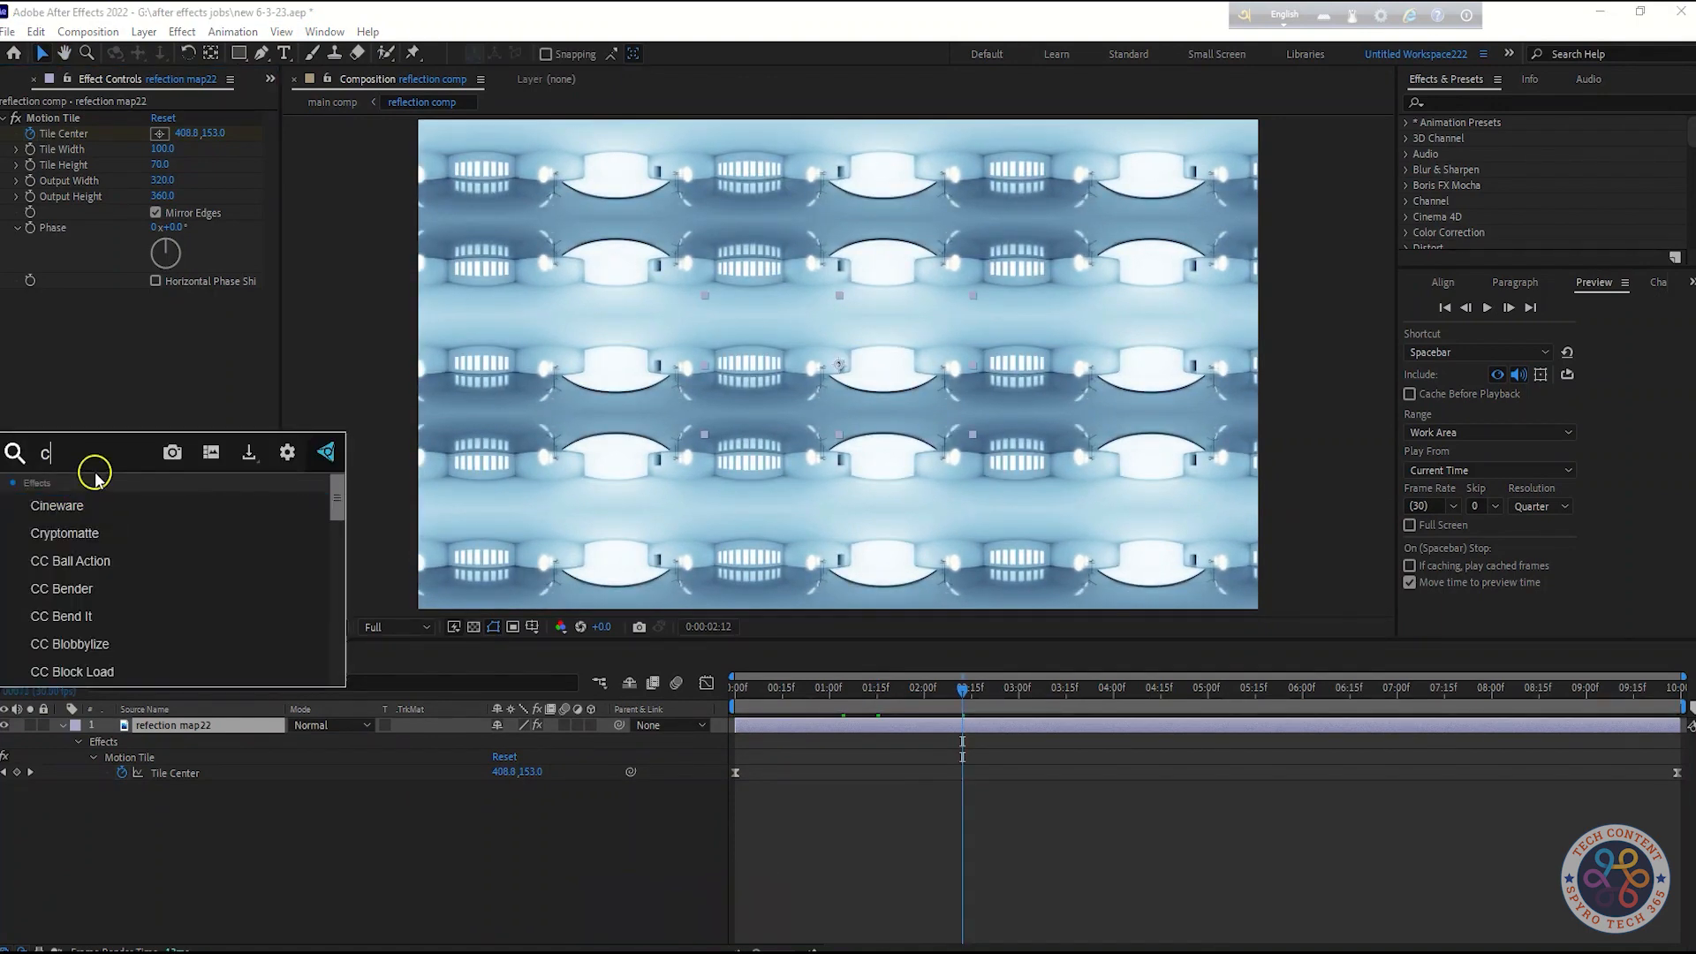
key("BackSpace")
left_click(41, 484)
left_click_drag(271, 395, 269, 429)
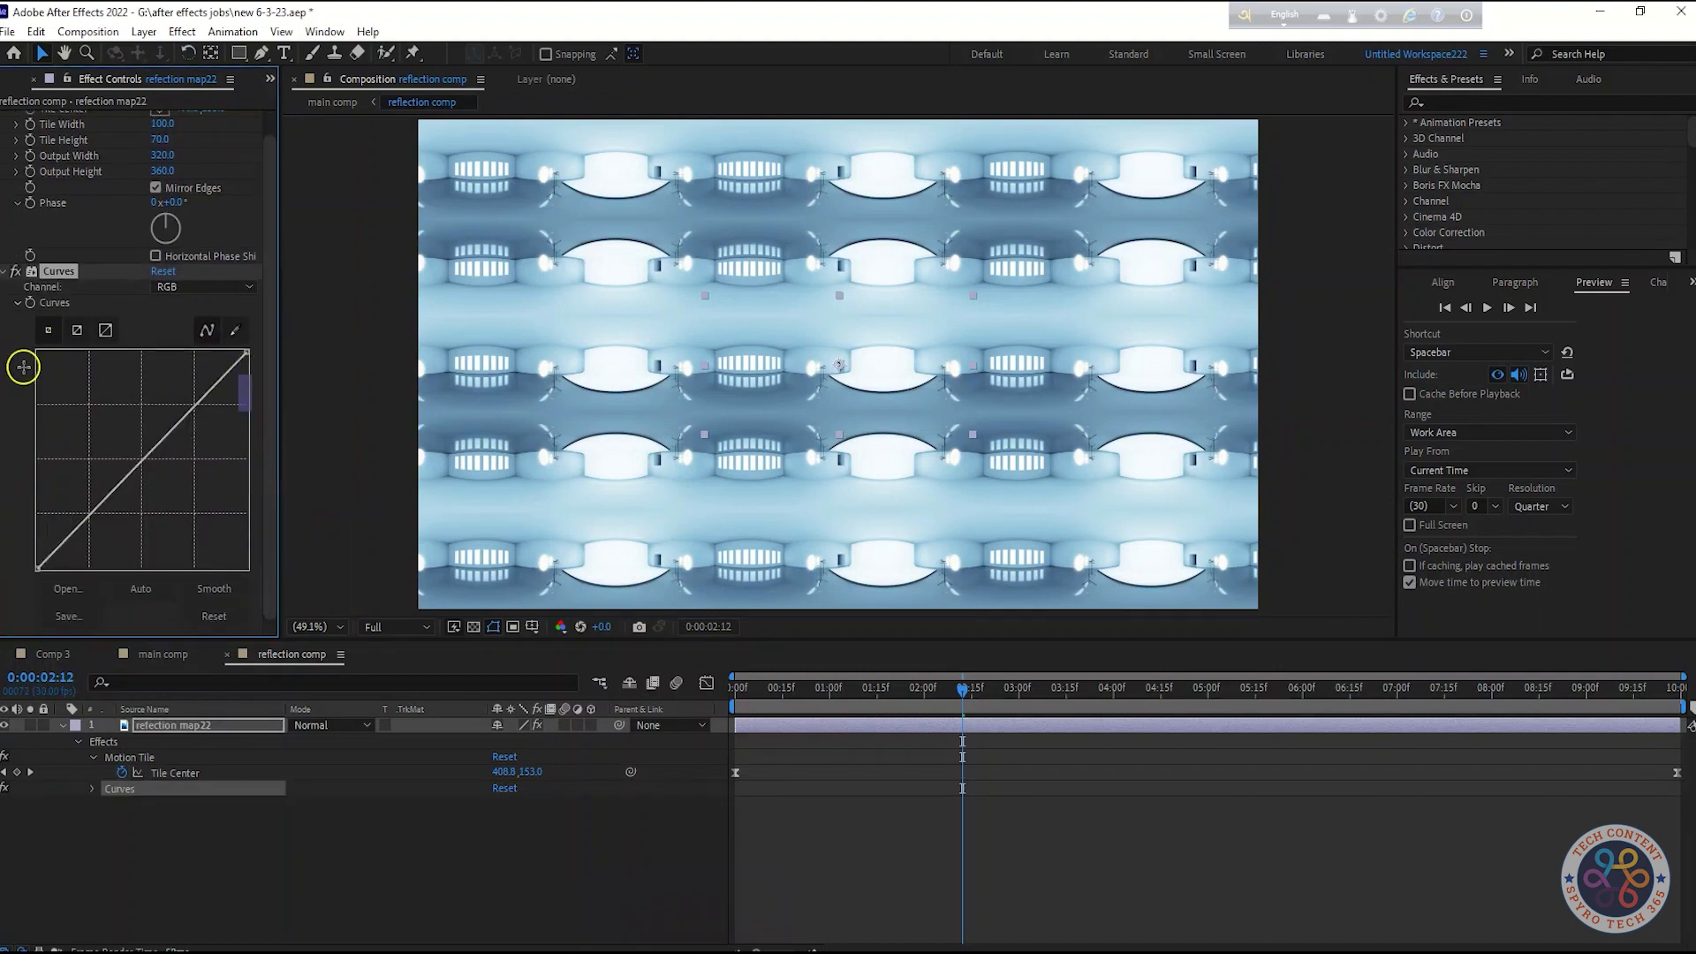
left_click_drag(93, 511, 104, 523)
left_click_drag(168, 461, 189, 462)
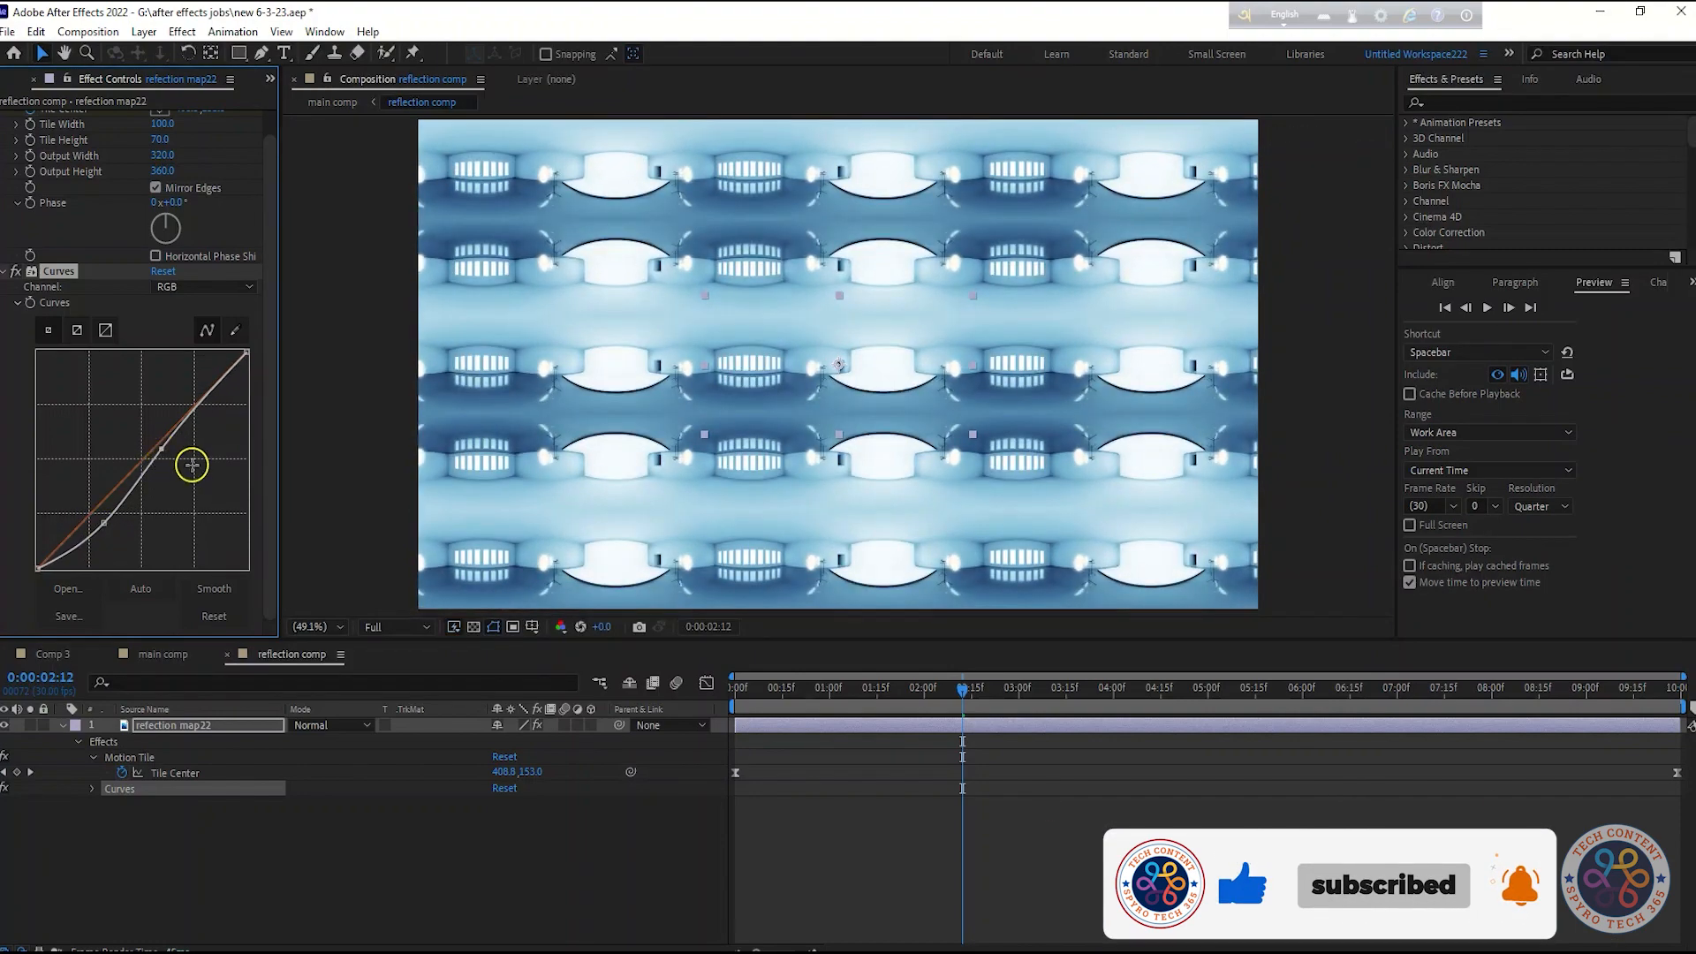
Switch the Curves channel to Red and bend the red curve downward to reduce red in the reflection map
key("ctrl+z")
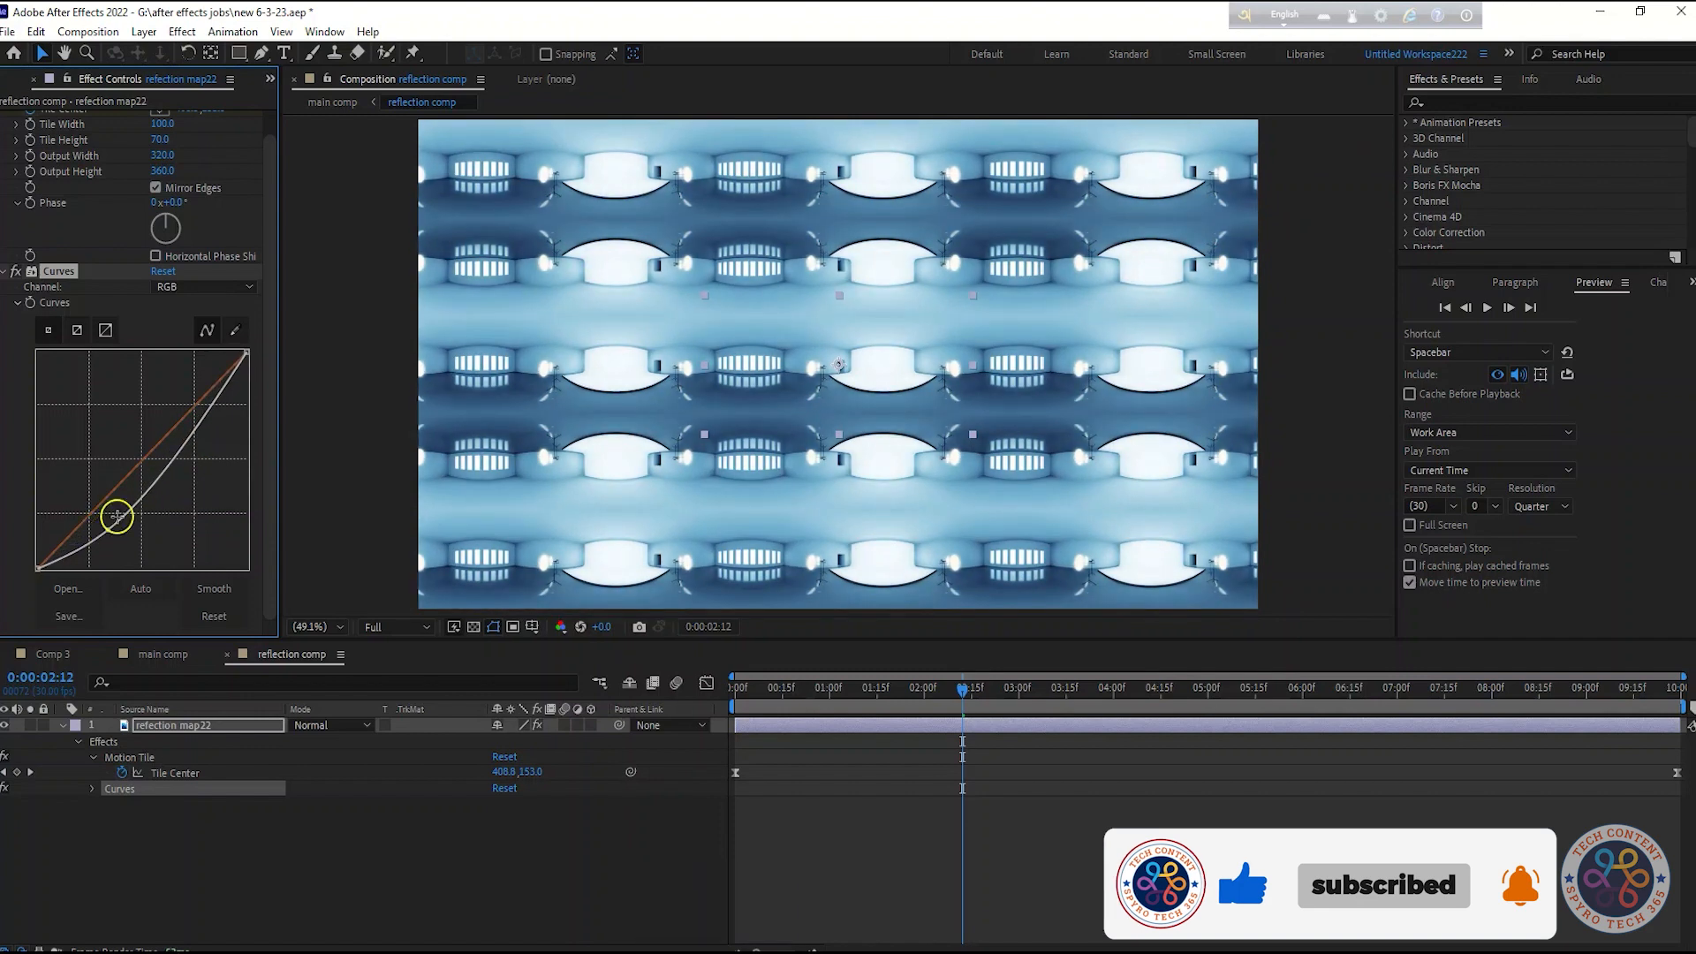
left_click(203, 286)
left_click(202, 329)
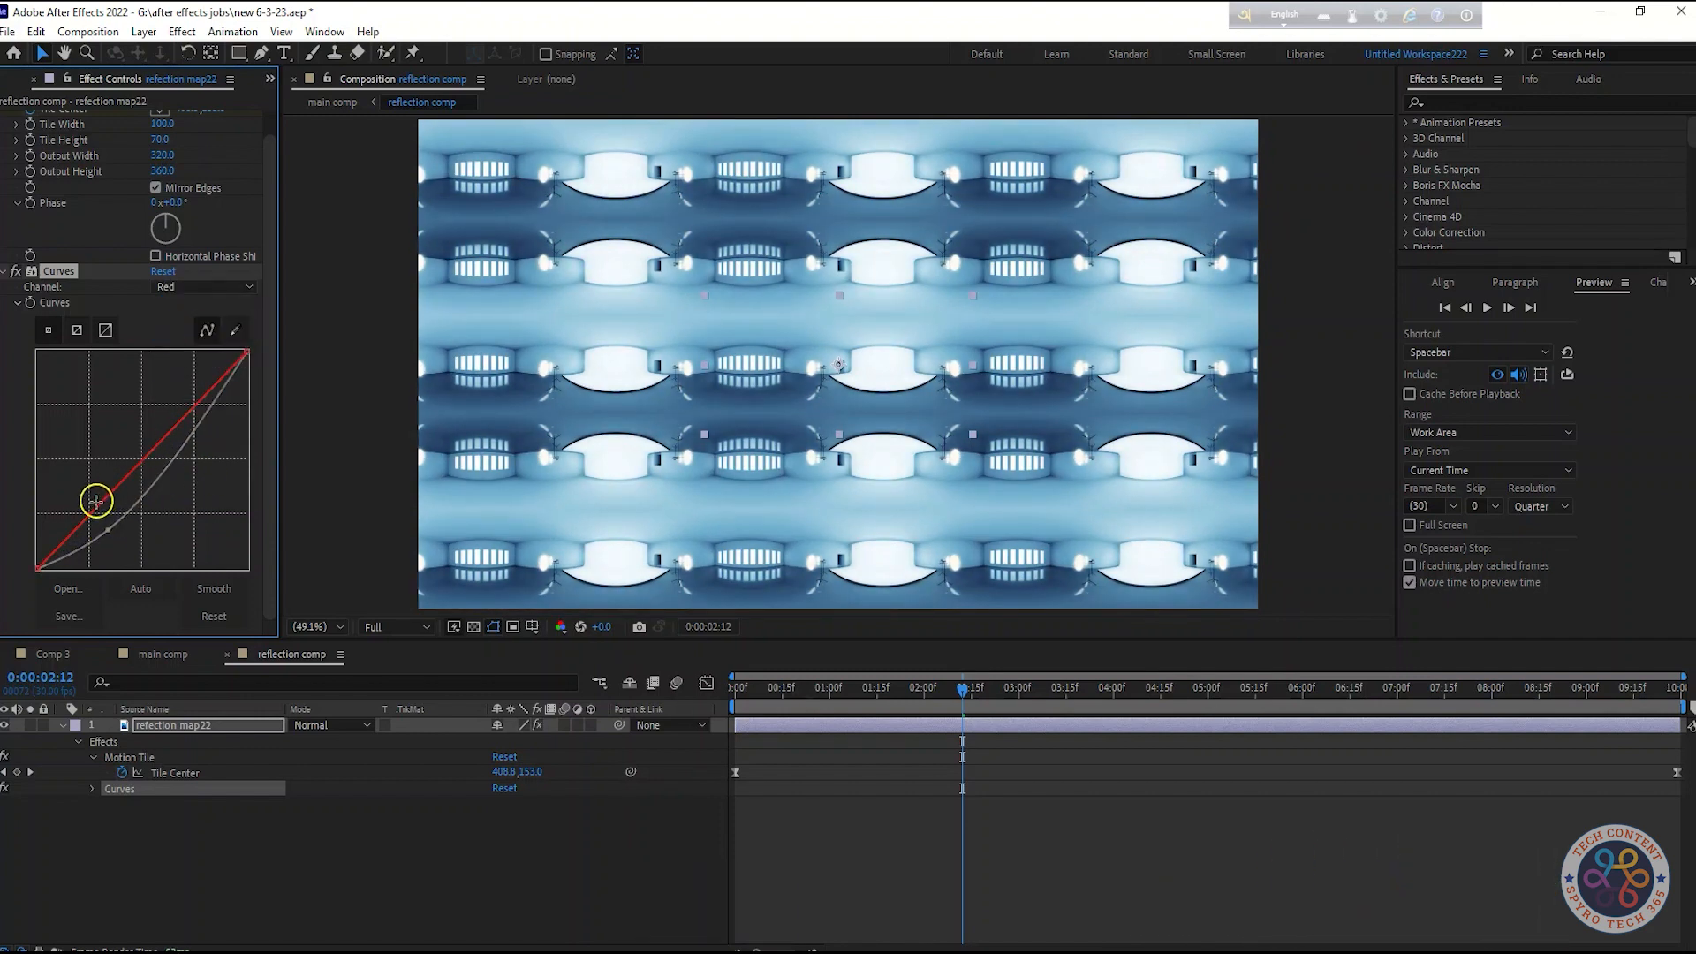
left_click_drag(96, 503, 122, 527)
key("ctrl+z")
key("ctrl+z")
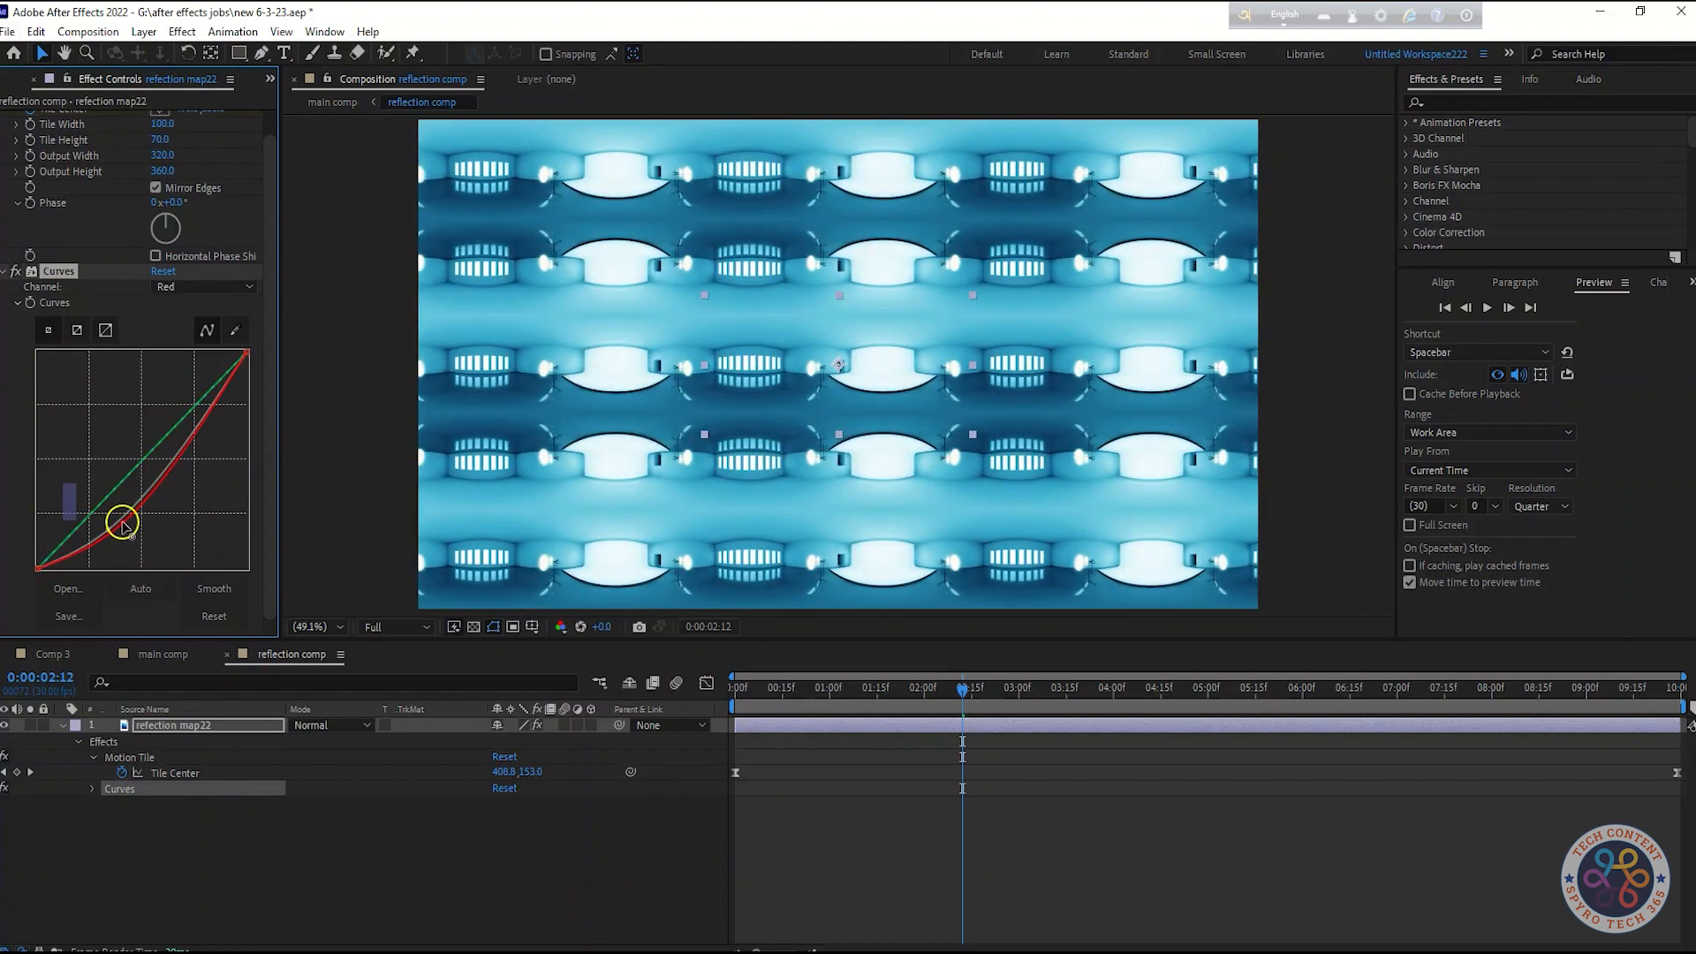
left_click_drag(165, 473, 216, 516)
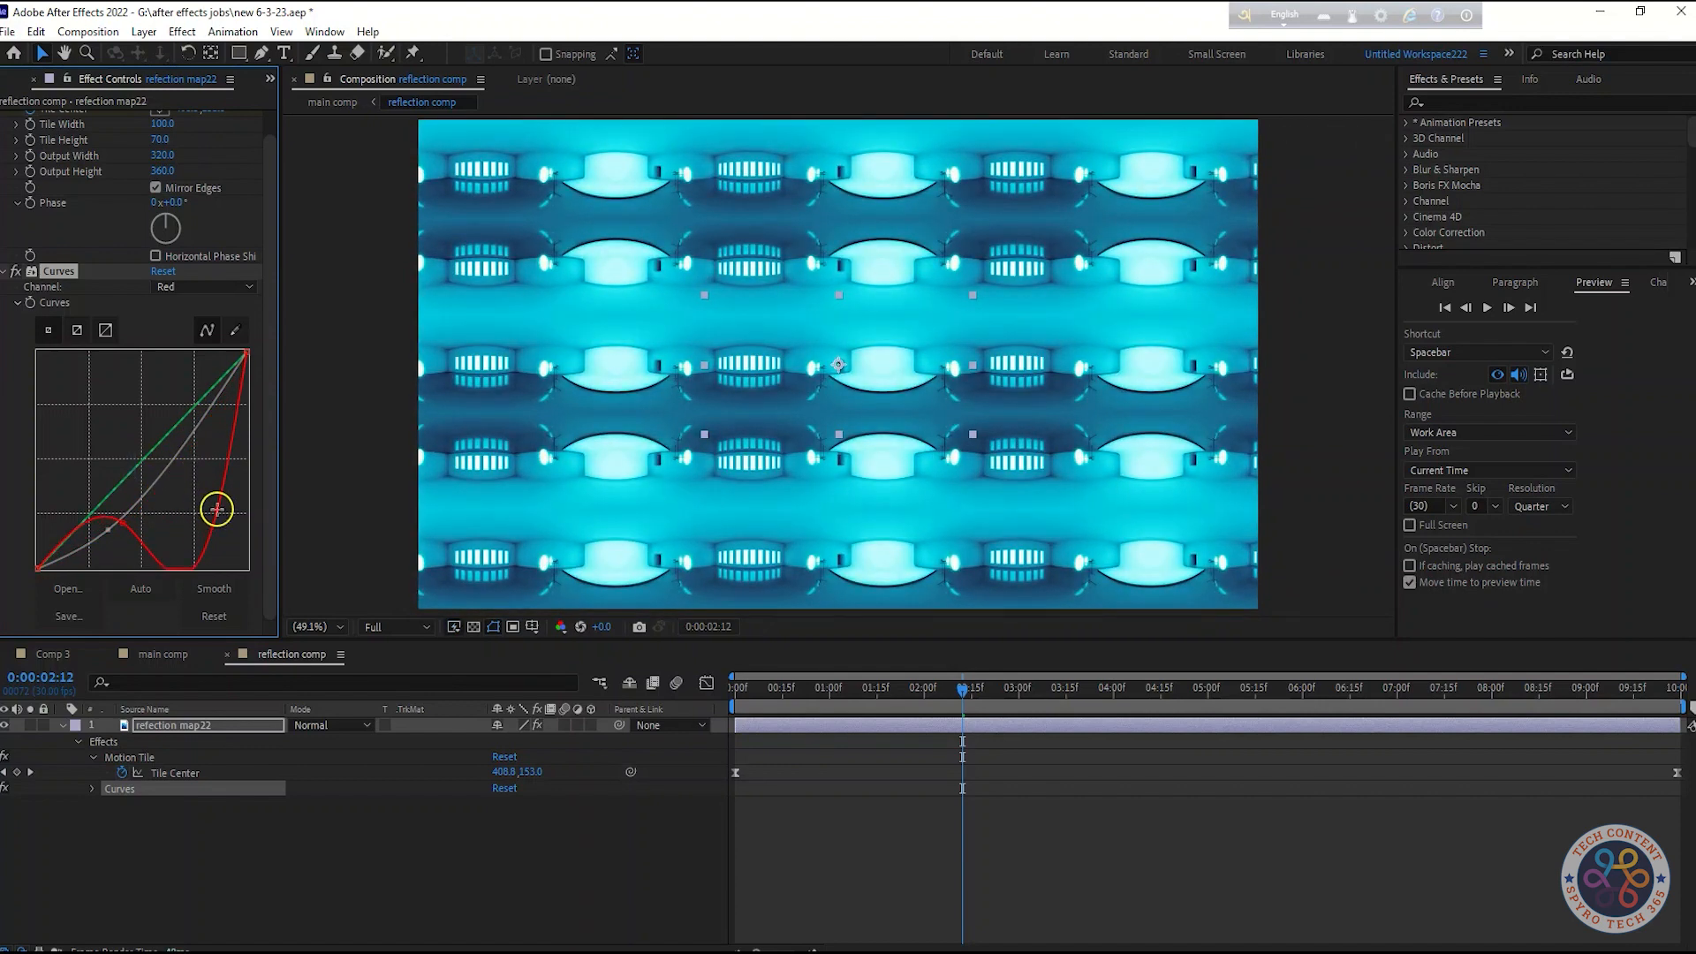
key("ctrl+z")
key("ctrl+z")
key("ctrl+z")
key("ctrl+z")
left_click_drag(131, 517, 107, 536)
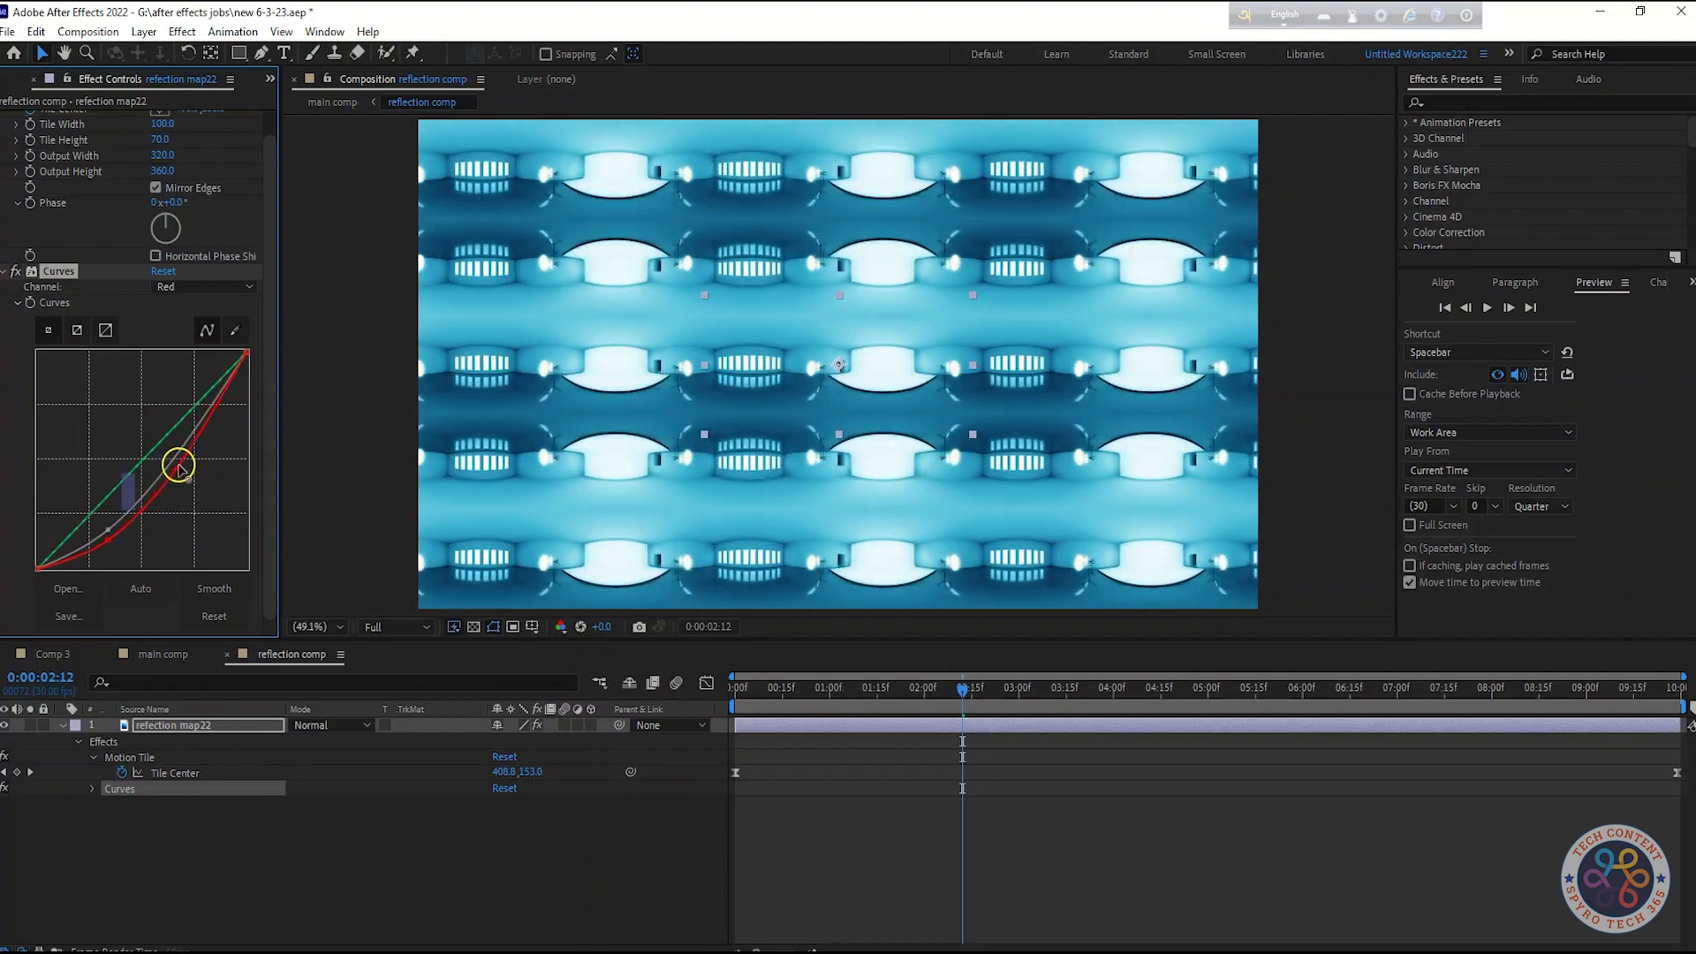
key("ctrl+z")
left_click_drag(107, 541, 132, 522)
Switch the Curves channel to Green and bend the green curve slightly downward
left_click(192, 287)
left_click(197, 350)
left_click_drag(114, 487, 150, 477)
key("ctrl+z")
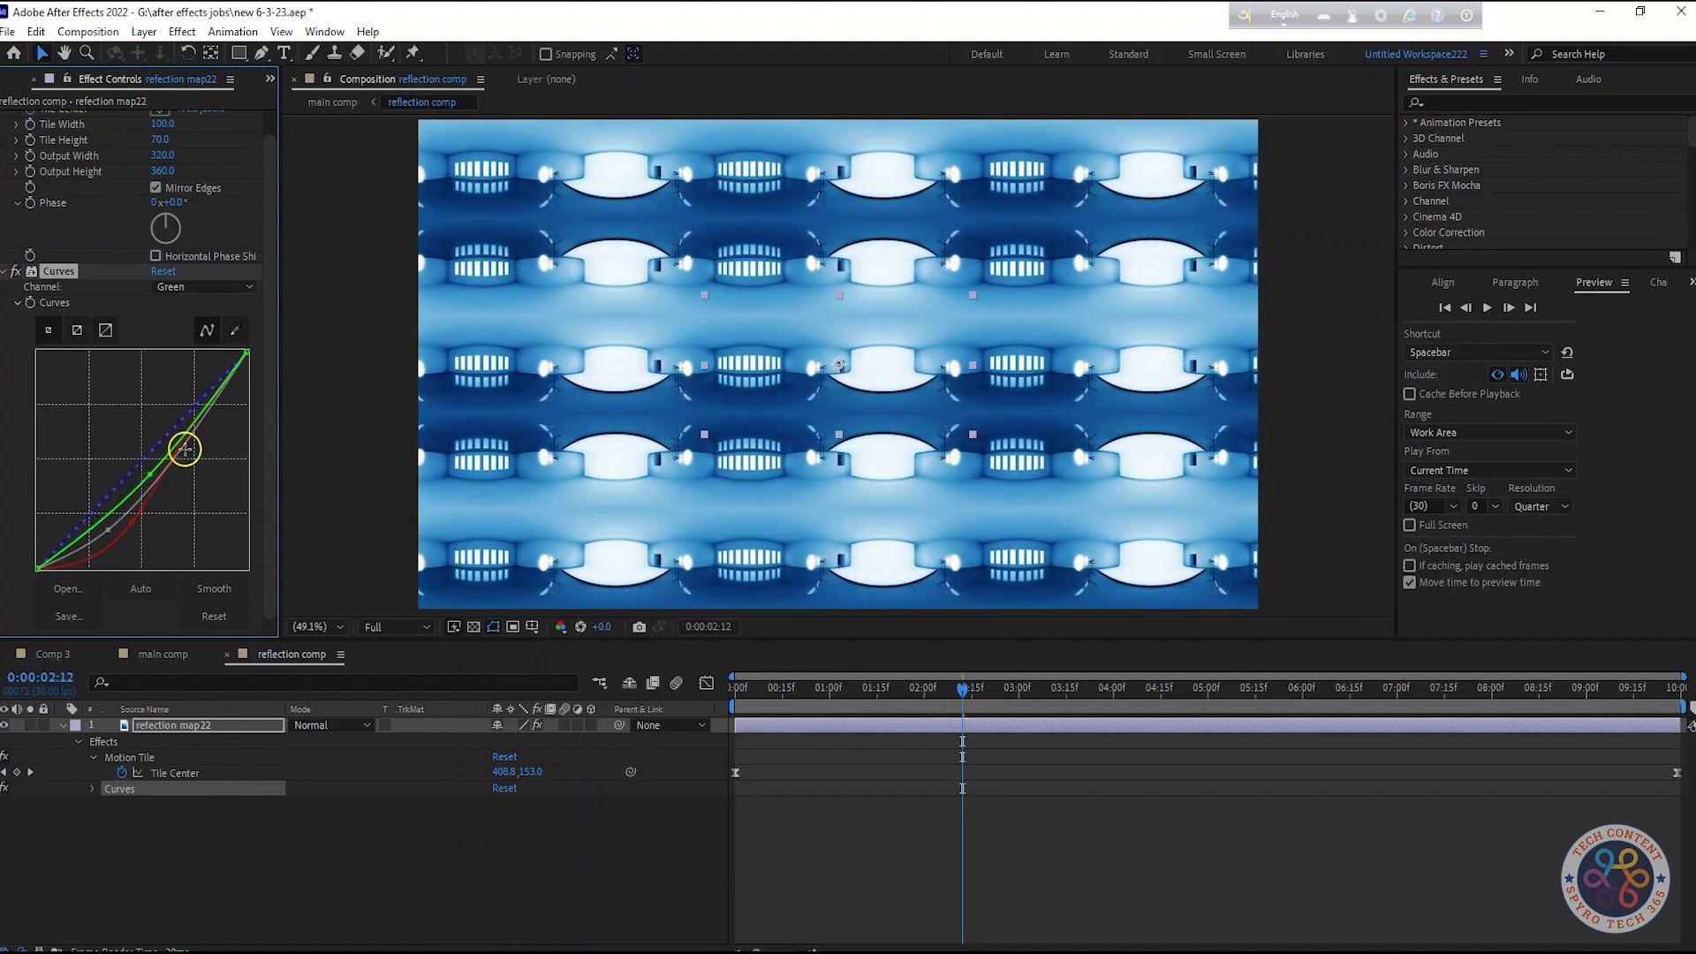
left_click(199, 288)
left_click(186, 363)
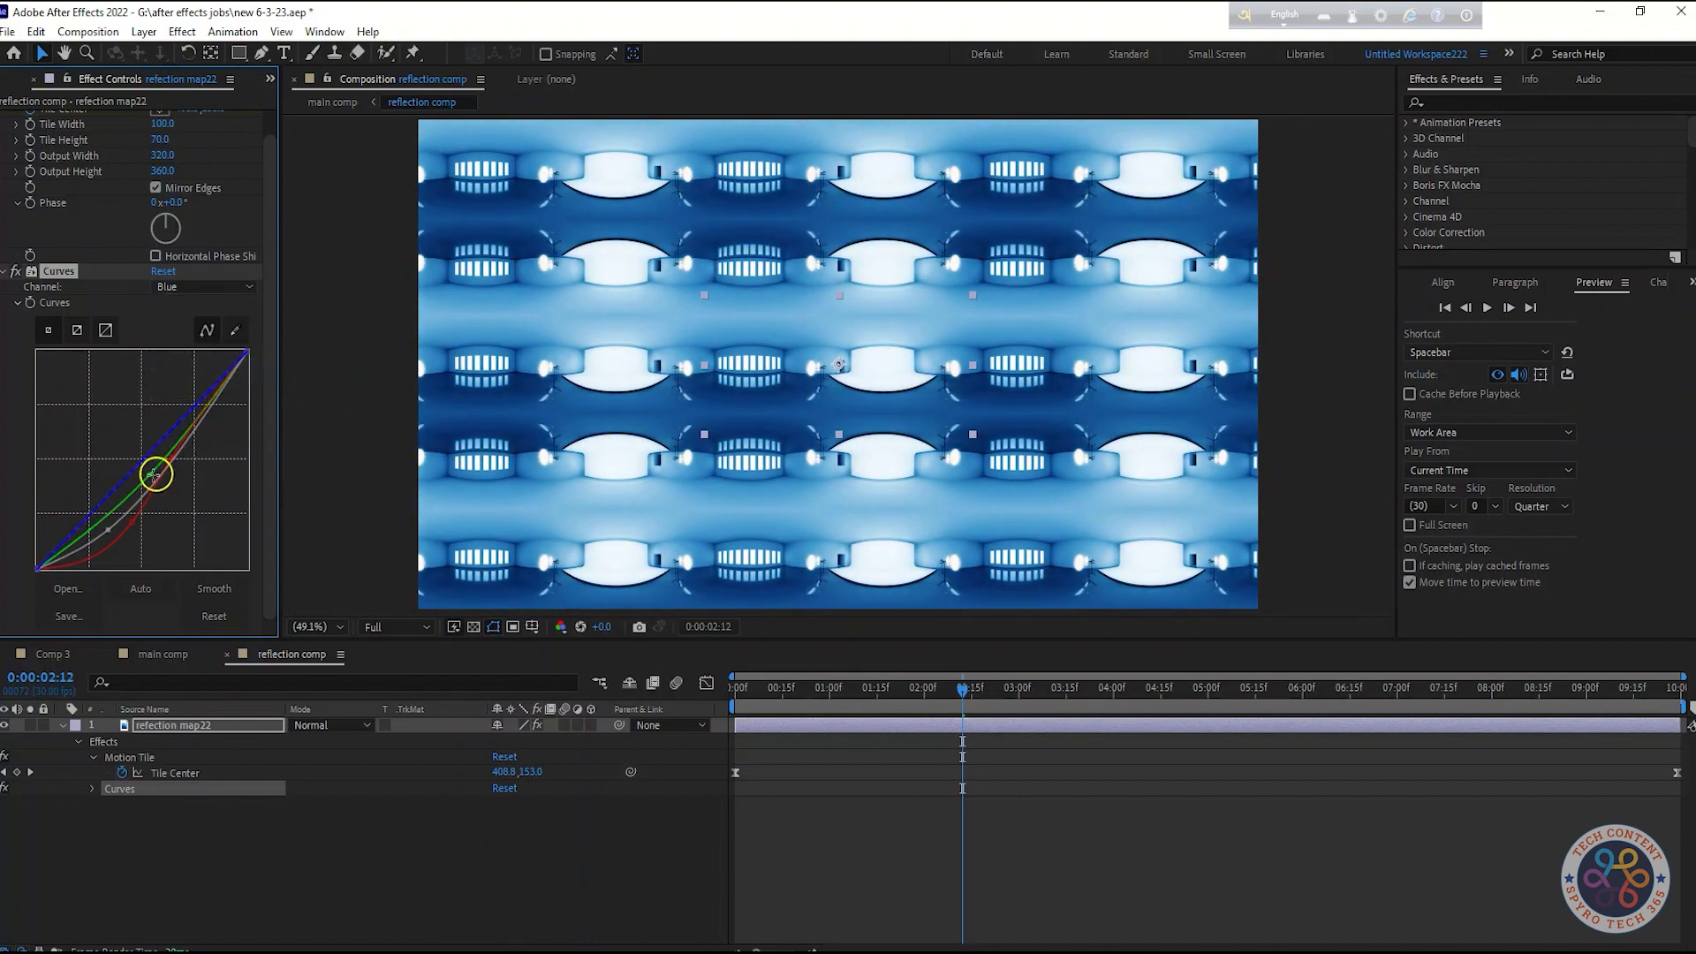
left_click_drag(137, 466, 144, 473)
key("ctrl+z")
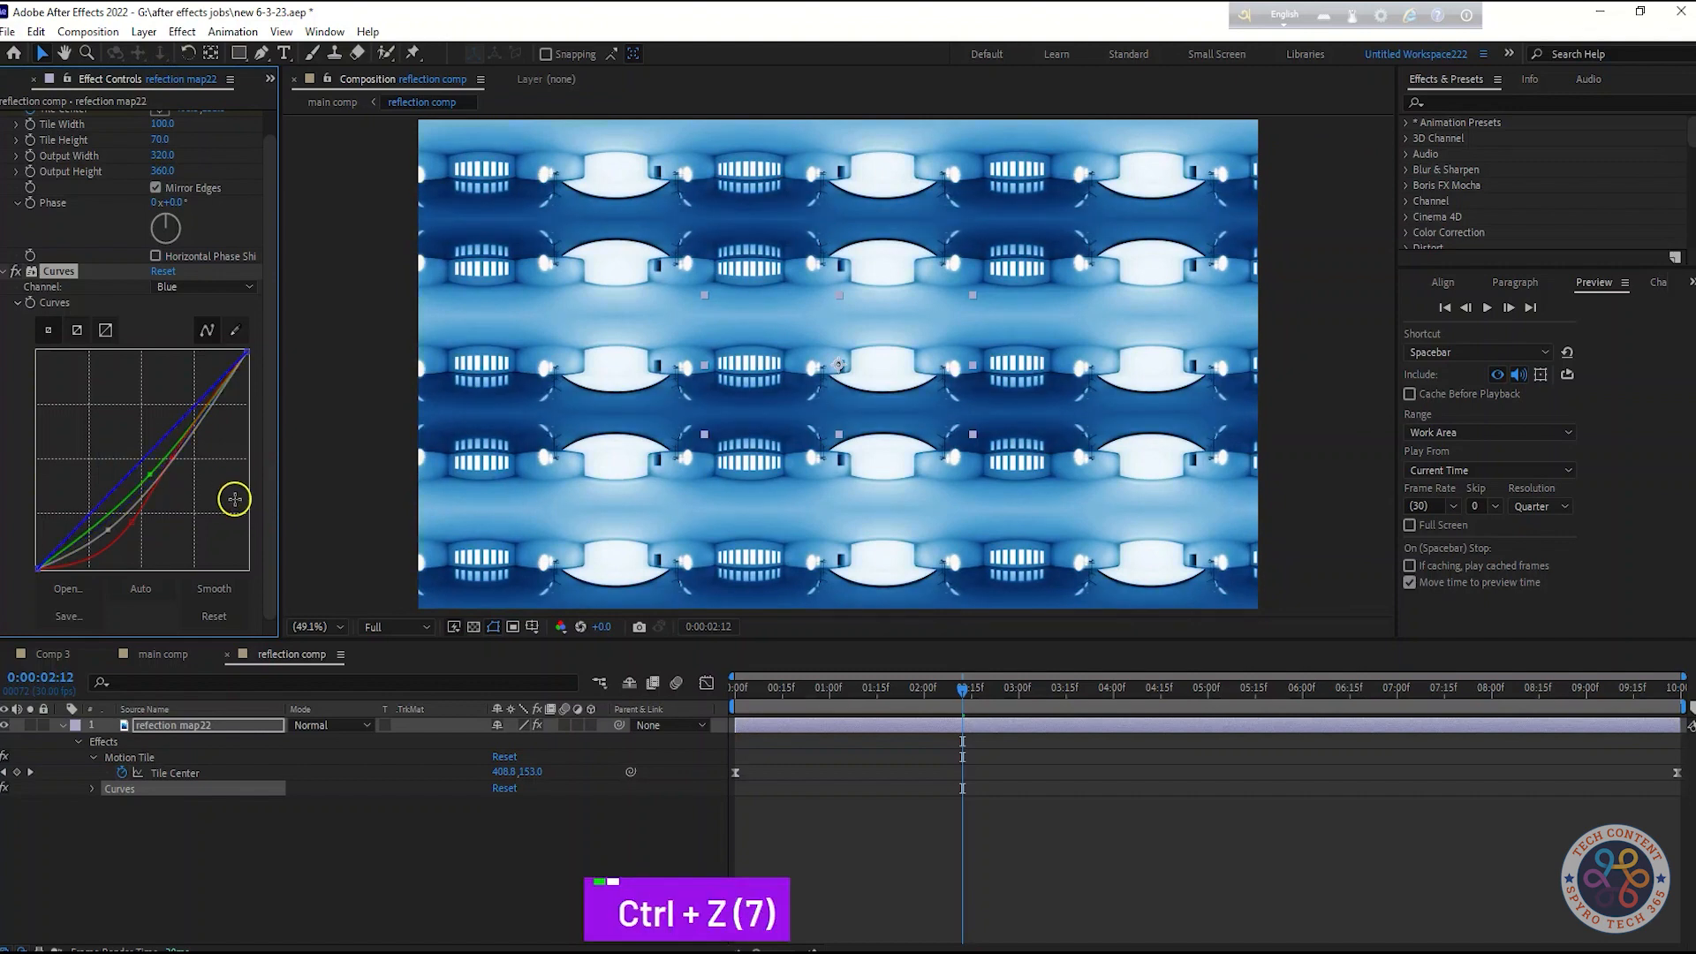
Preview the title animation in the main comp from the start
left_click(166, 656)
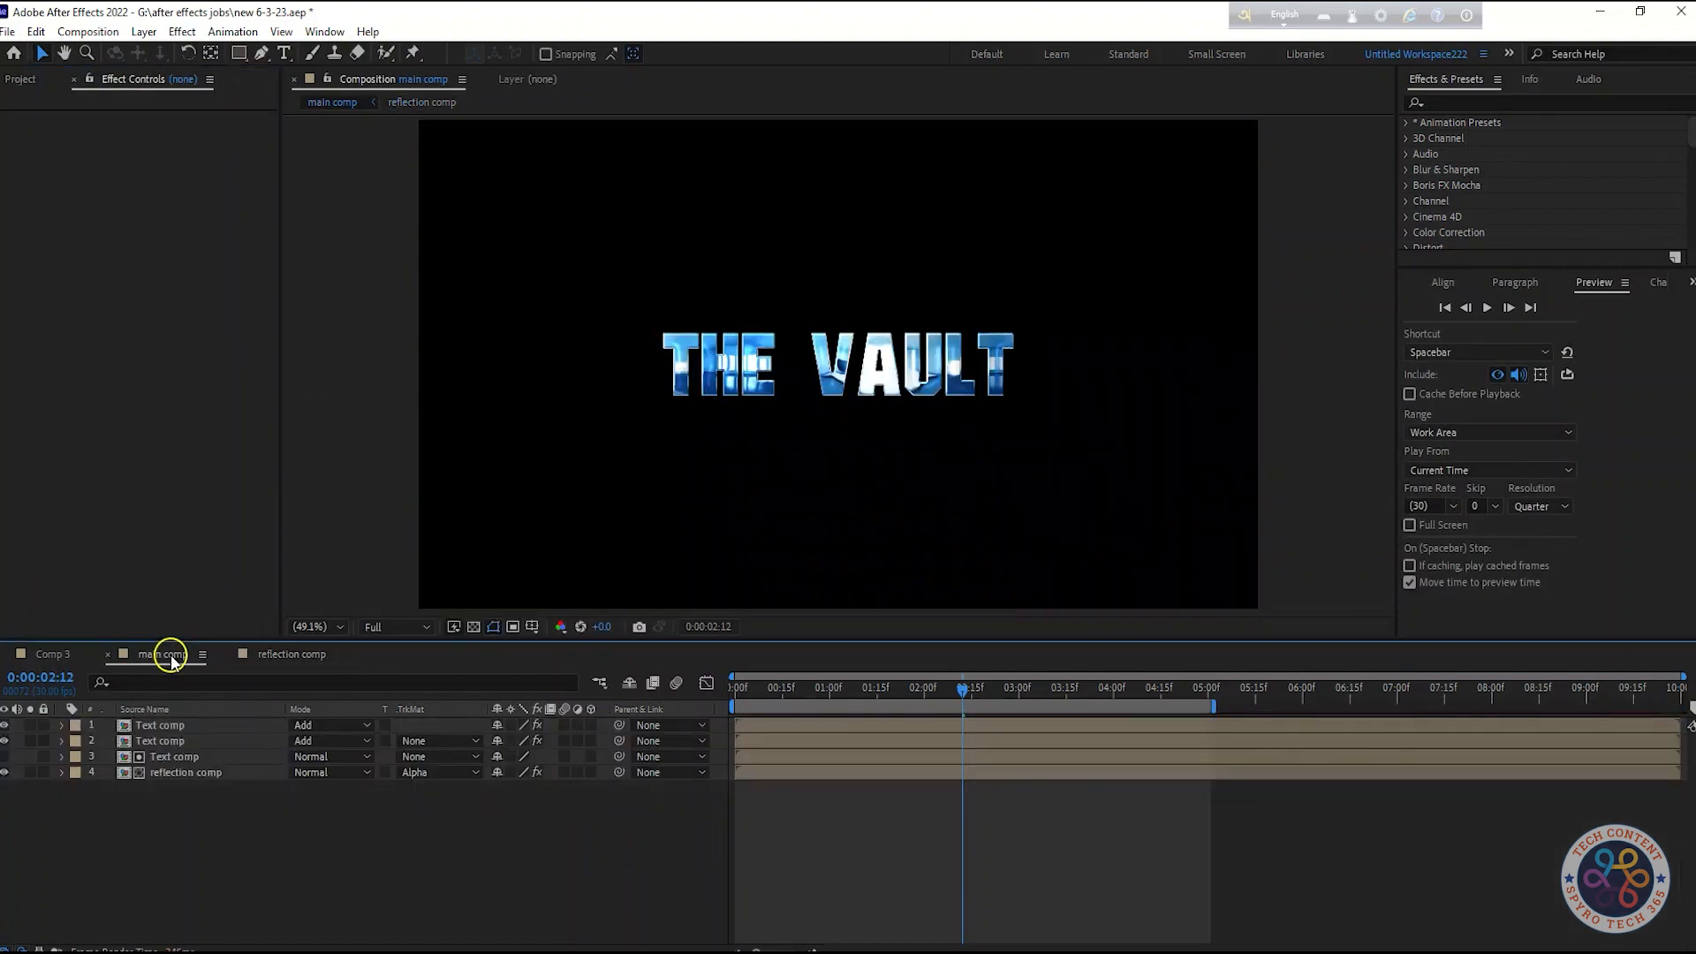
left_click_drag(963, 694, 606, 693)
key("space")
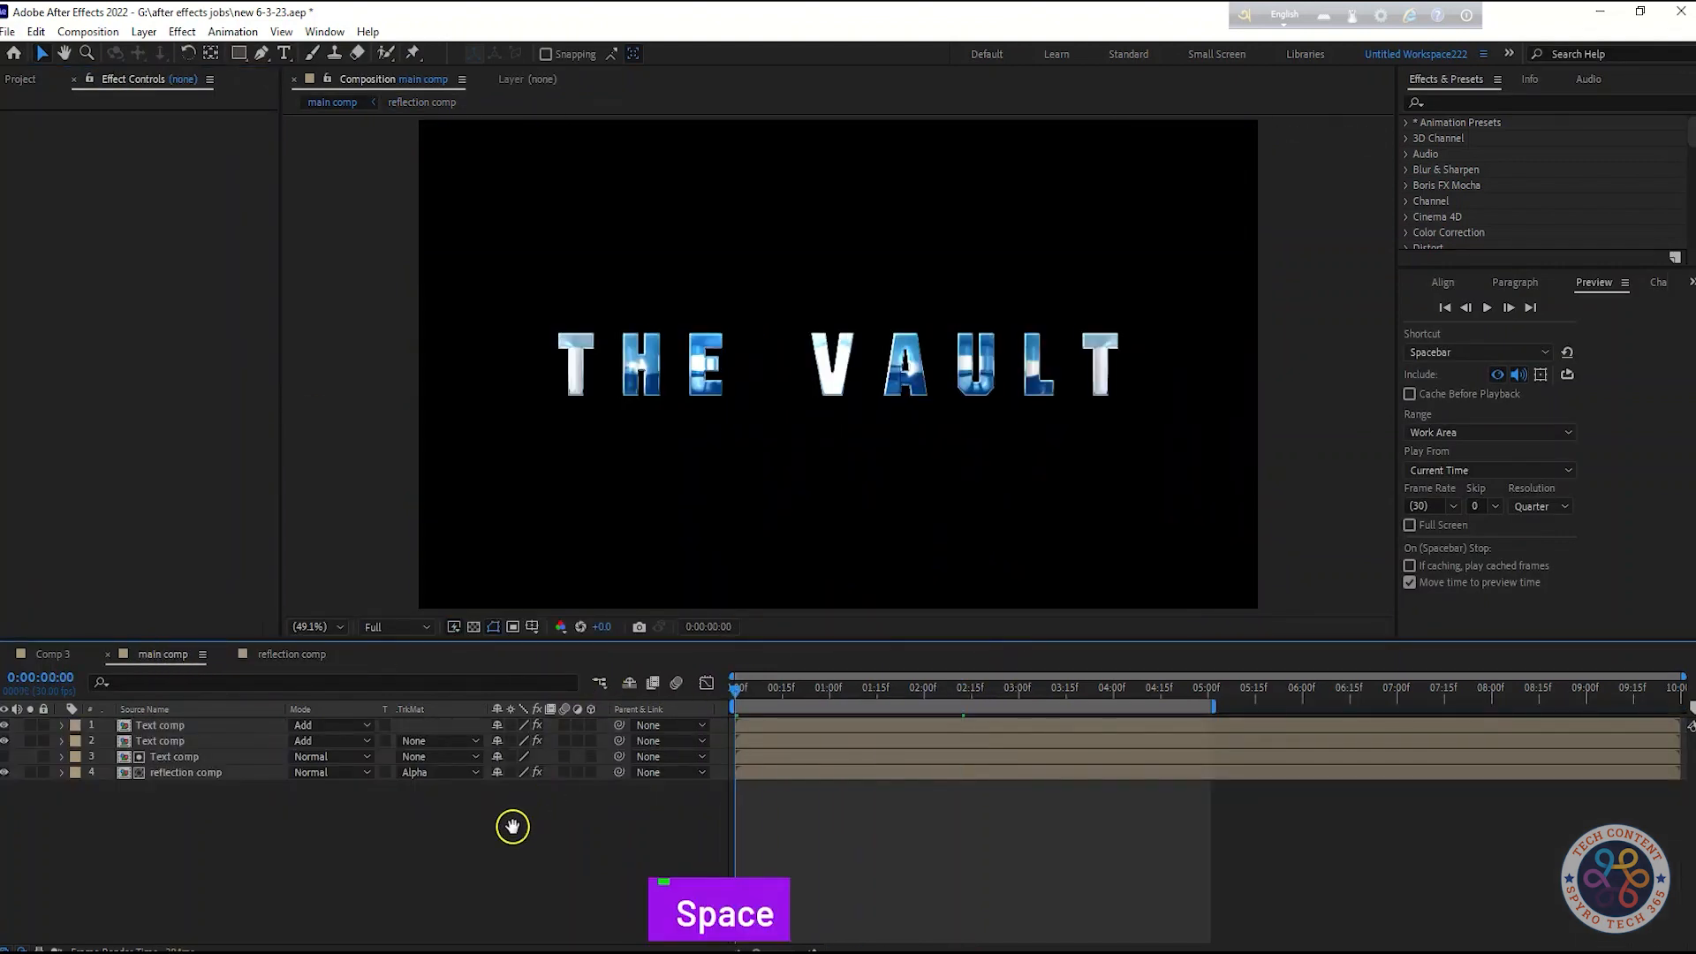
key("space")
left_click_drag(854, 691, 731, 696)
key("space")
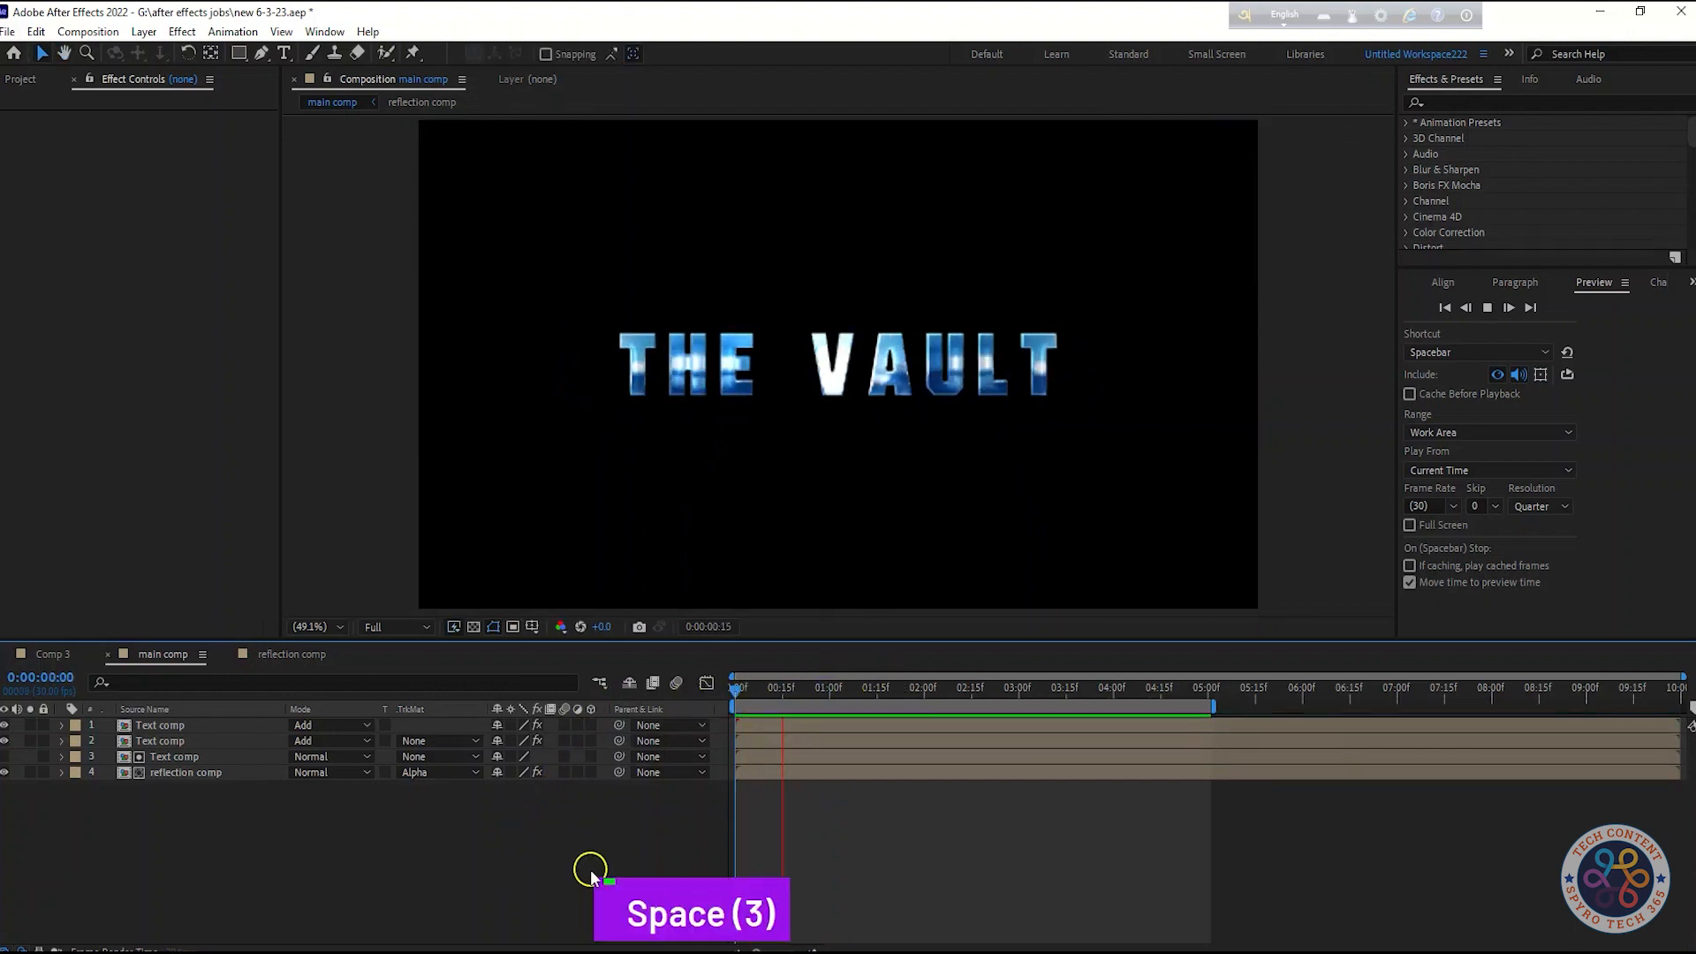
key("space")
key("space")
key("space")
key("space")
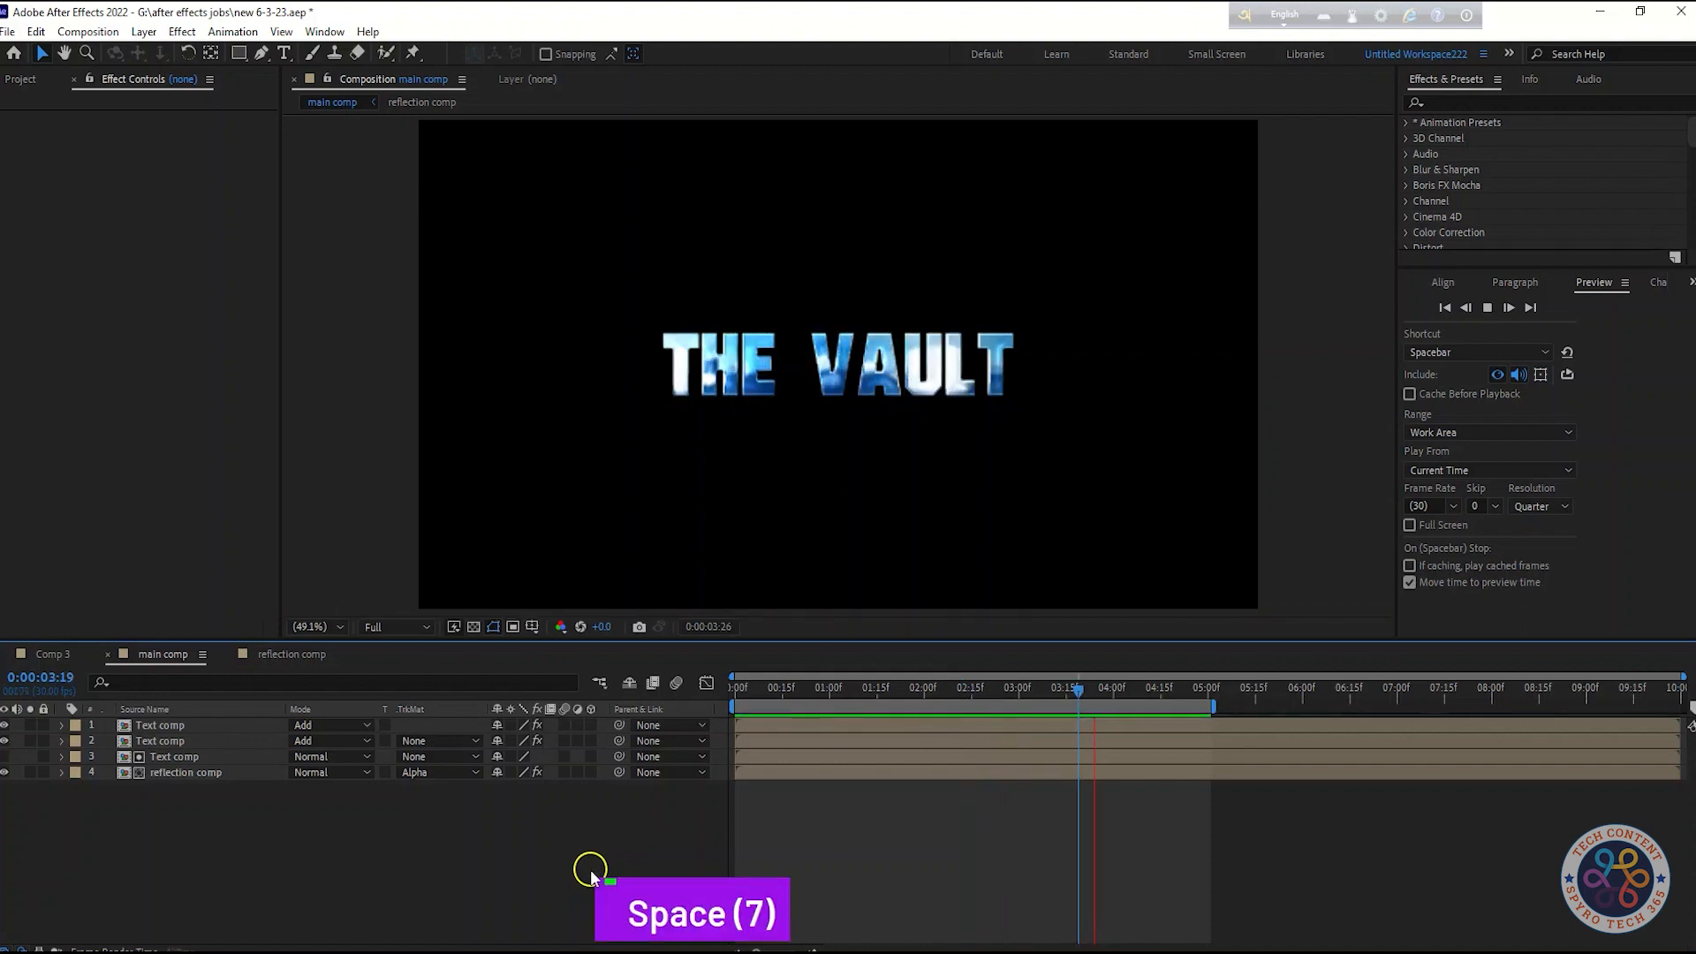
key("space")
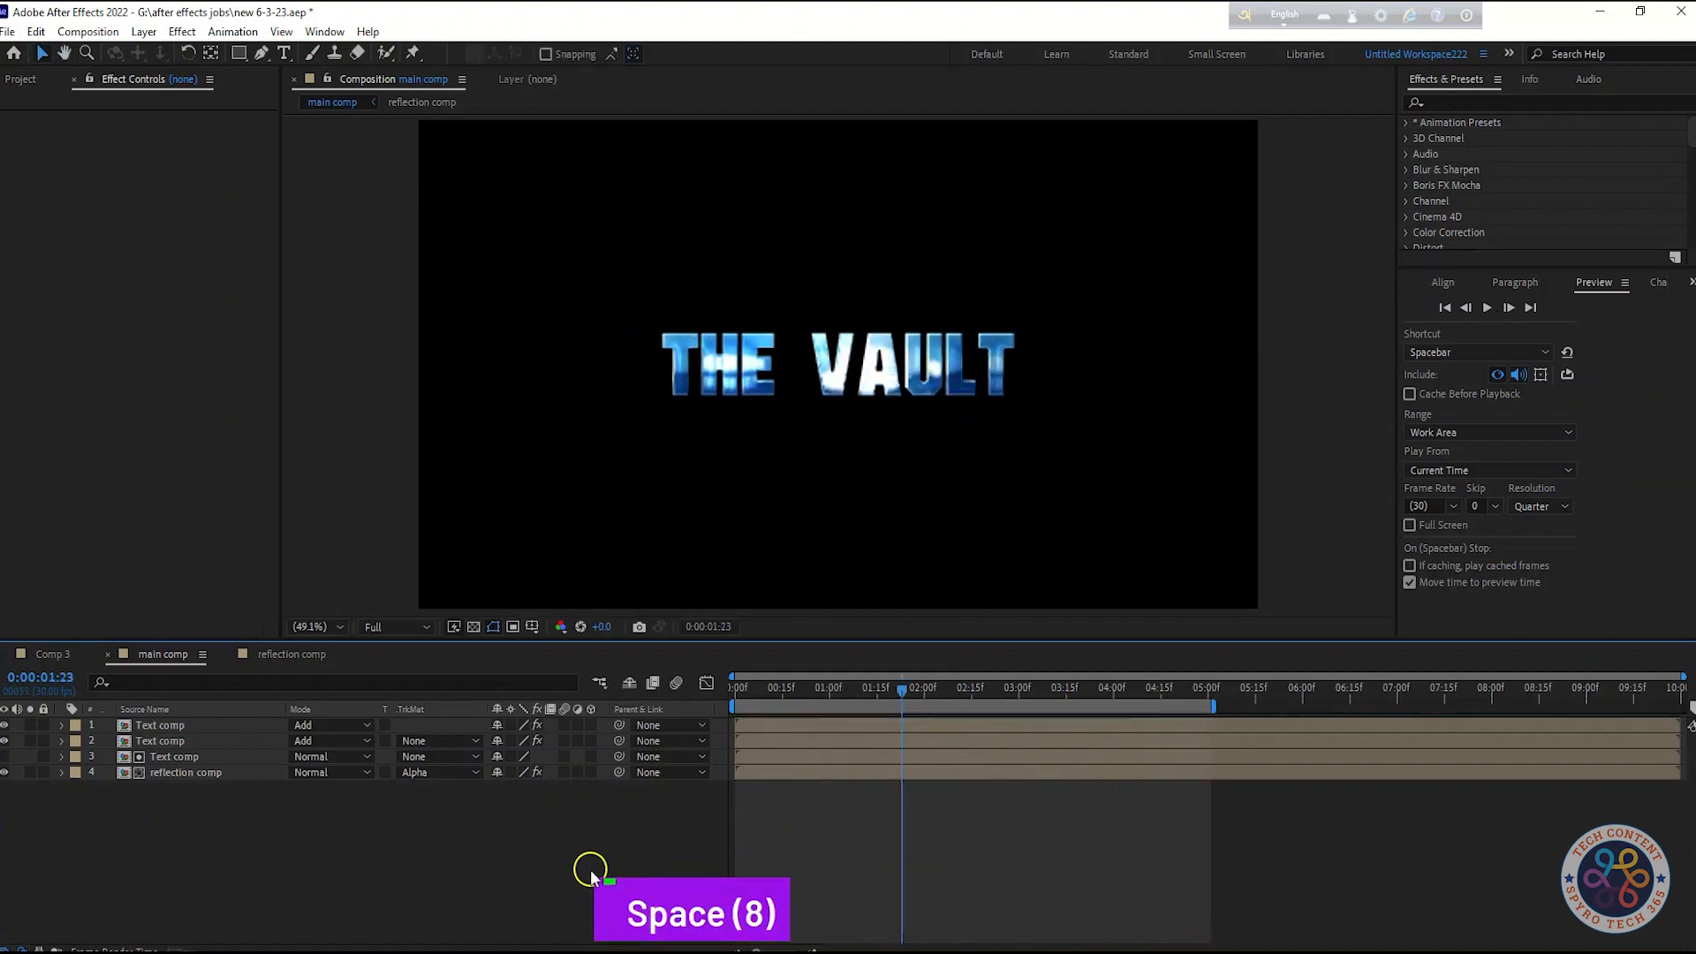
Set the Motion Tile Tile Height to 50 in the reflection comp
left_click(283, 653)
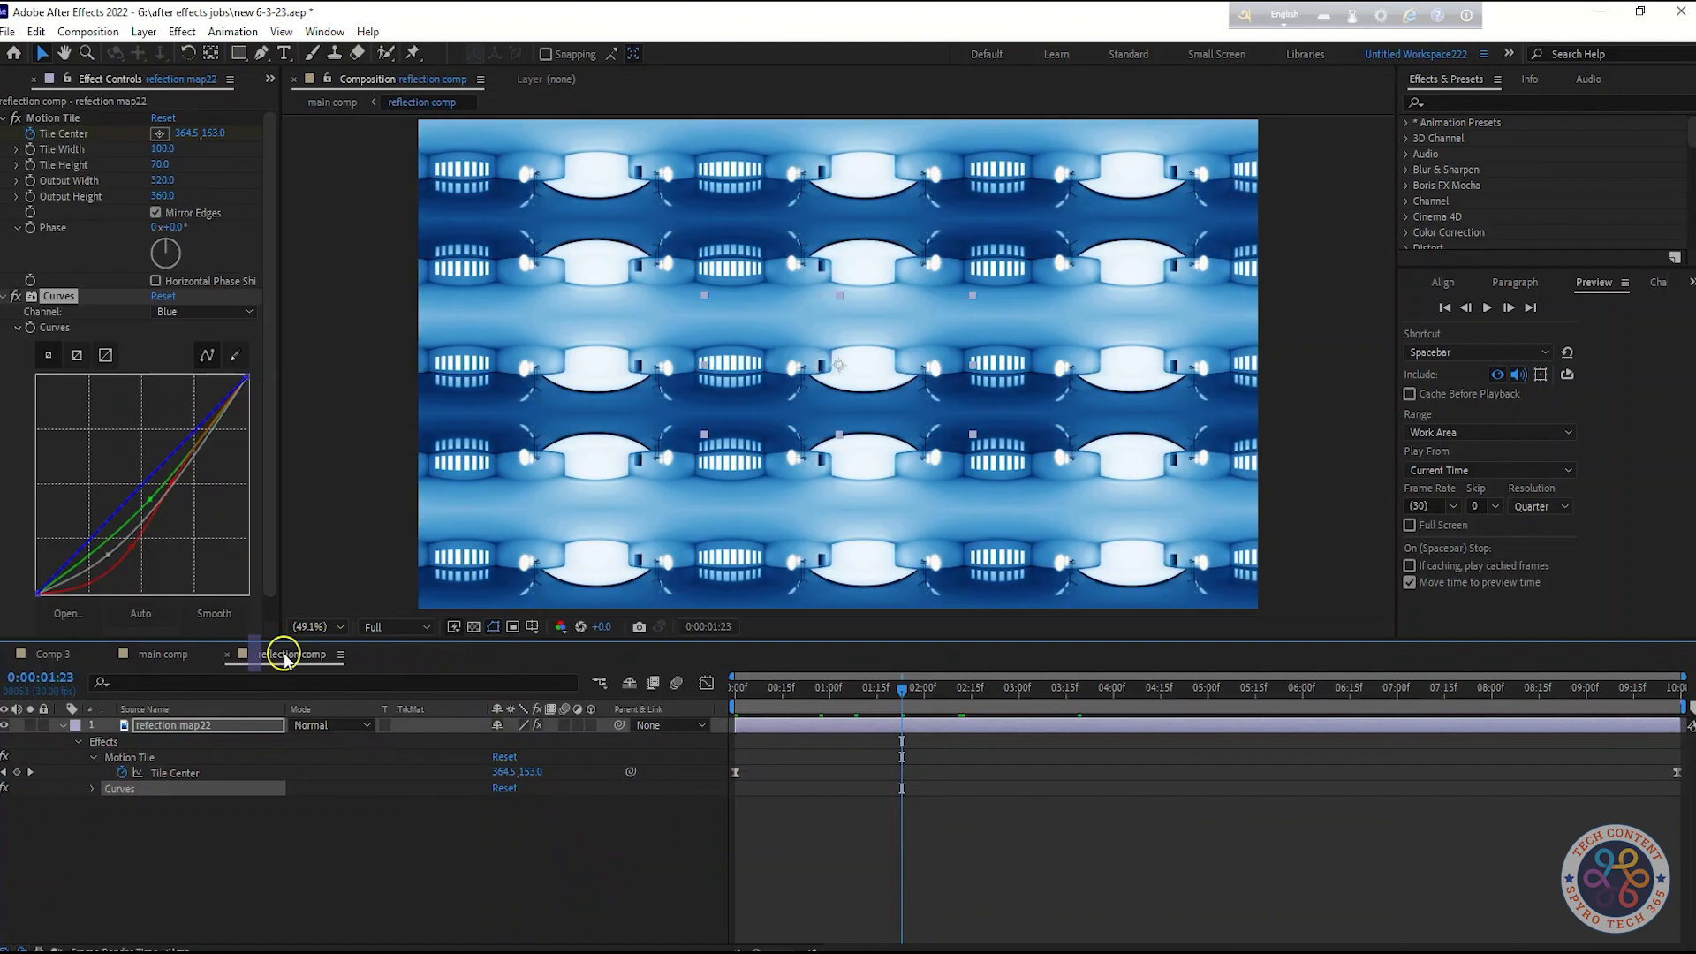
left_click(160, 164)
type("50")
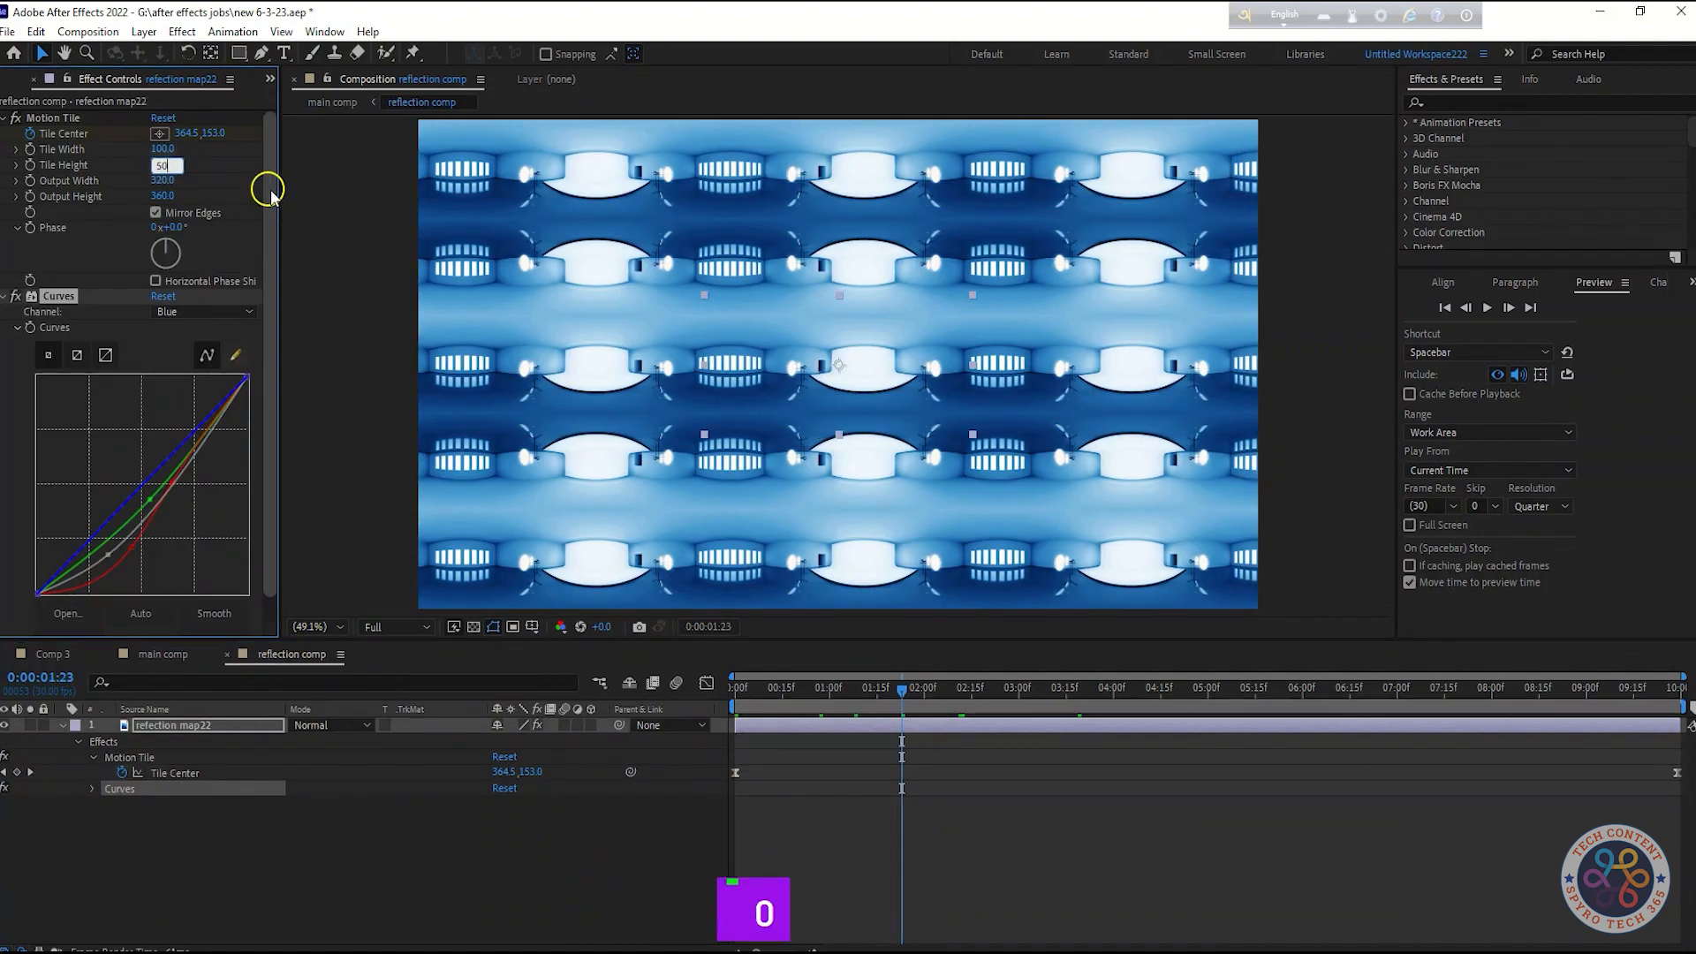
left_click(333, 273)
Preview the title animation in the main comp from the start
left_click(164, 653)
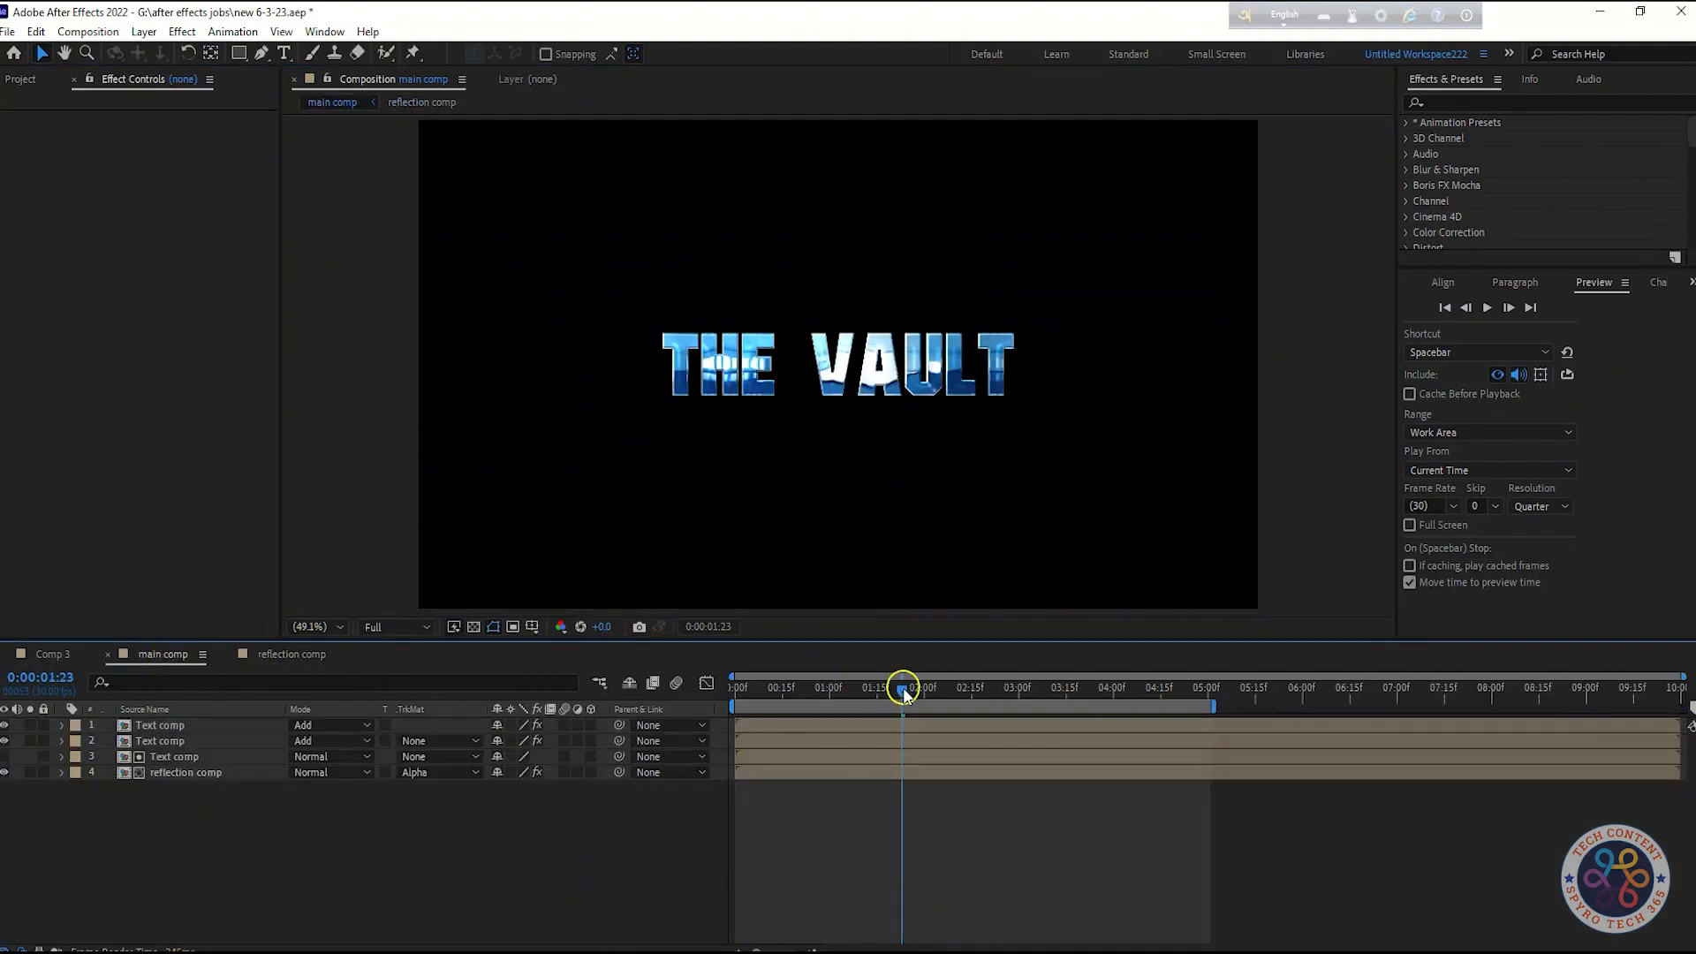
left_click_drag(901, 700, 755, 700)
key("space")
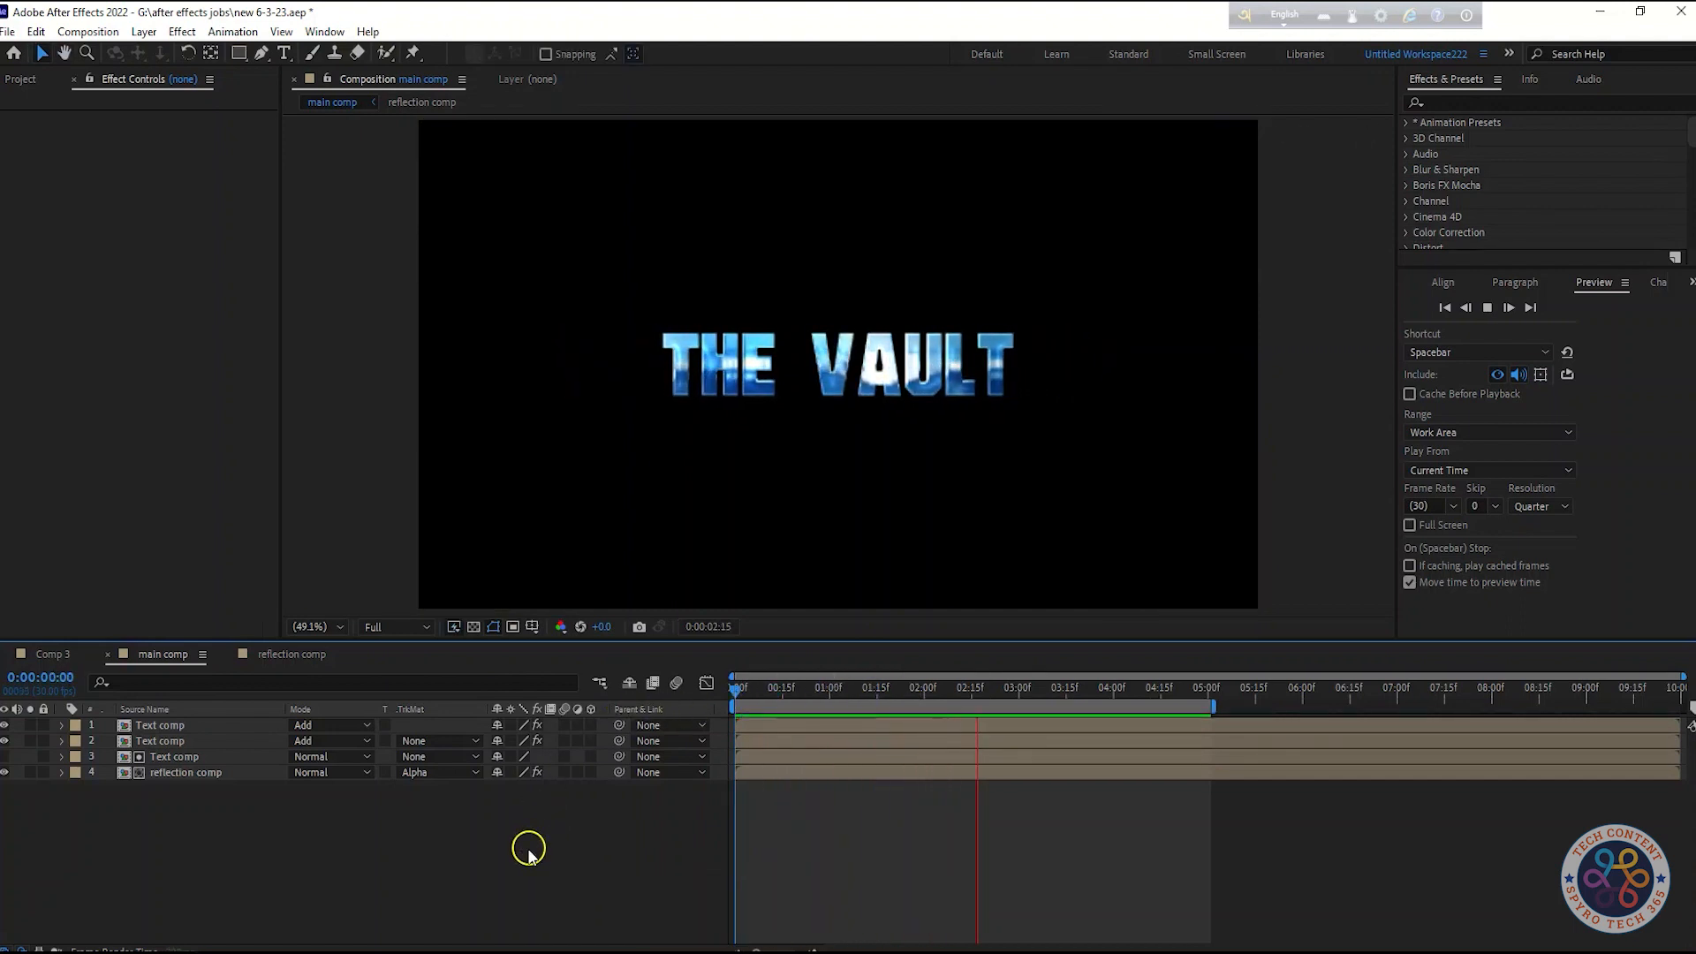
key("space")
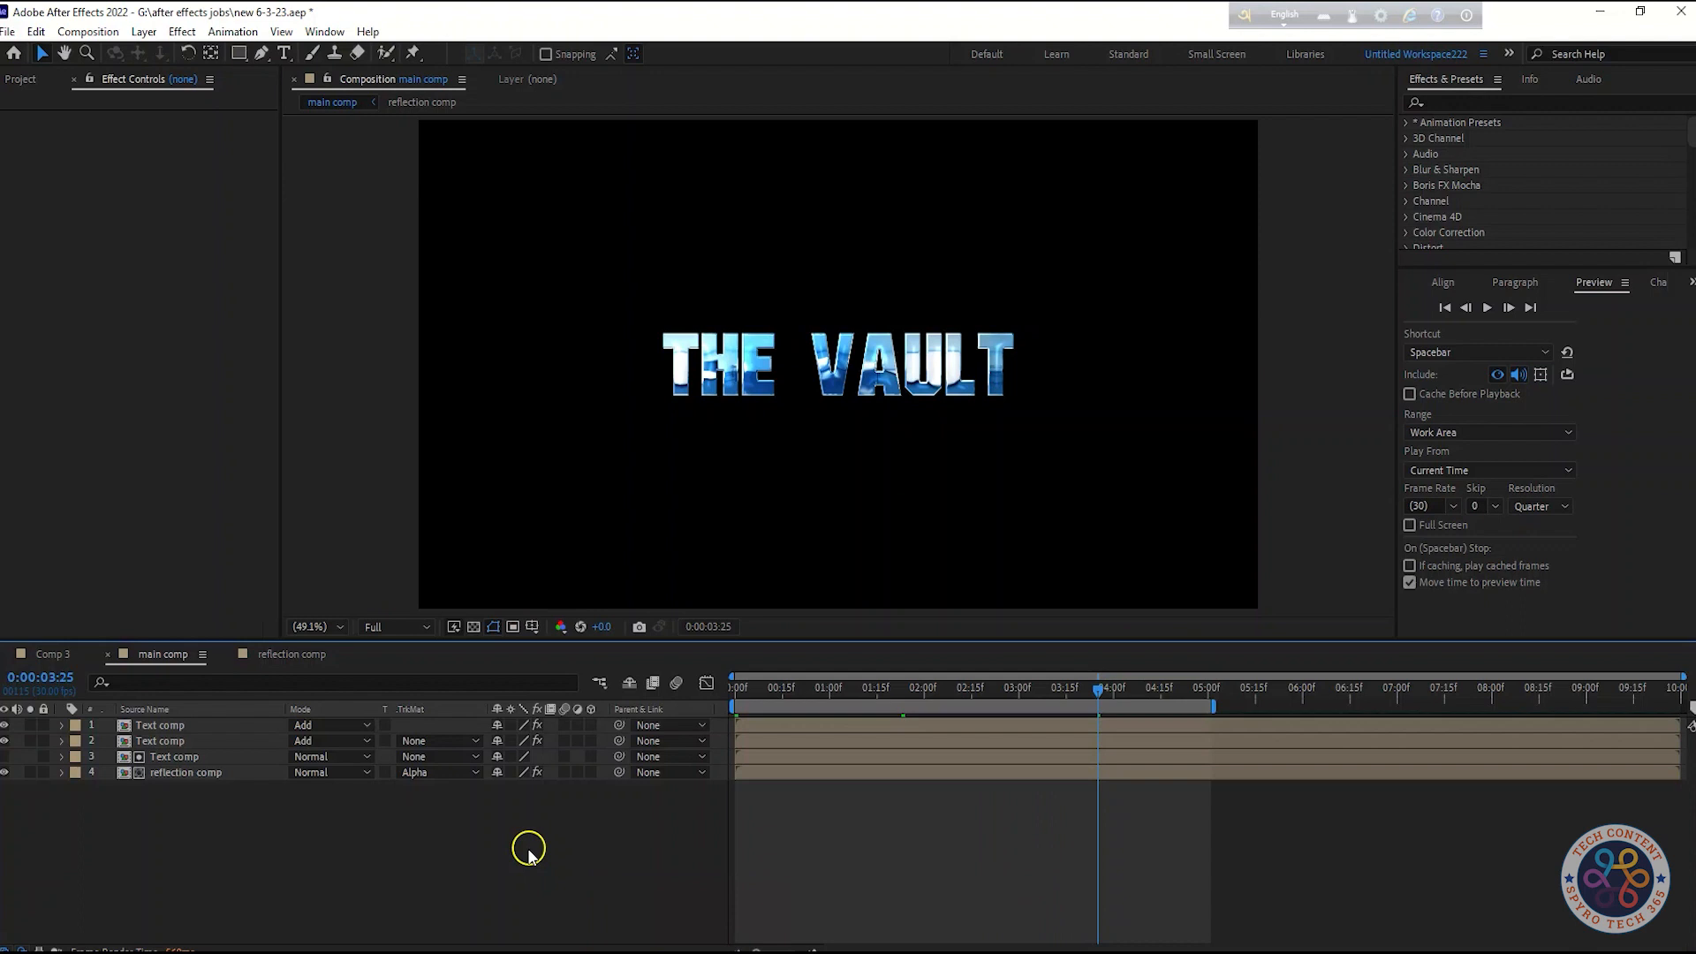
key("space")
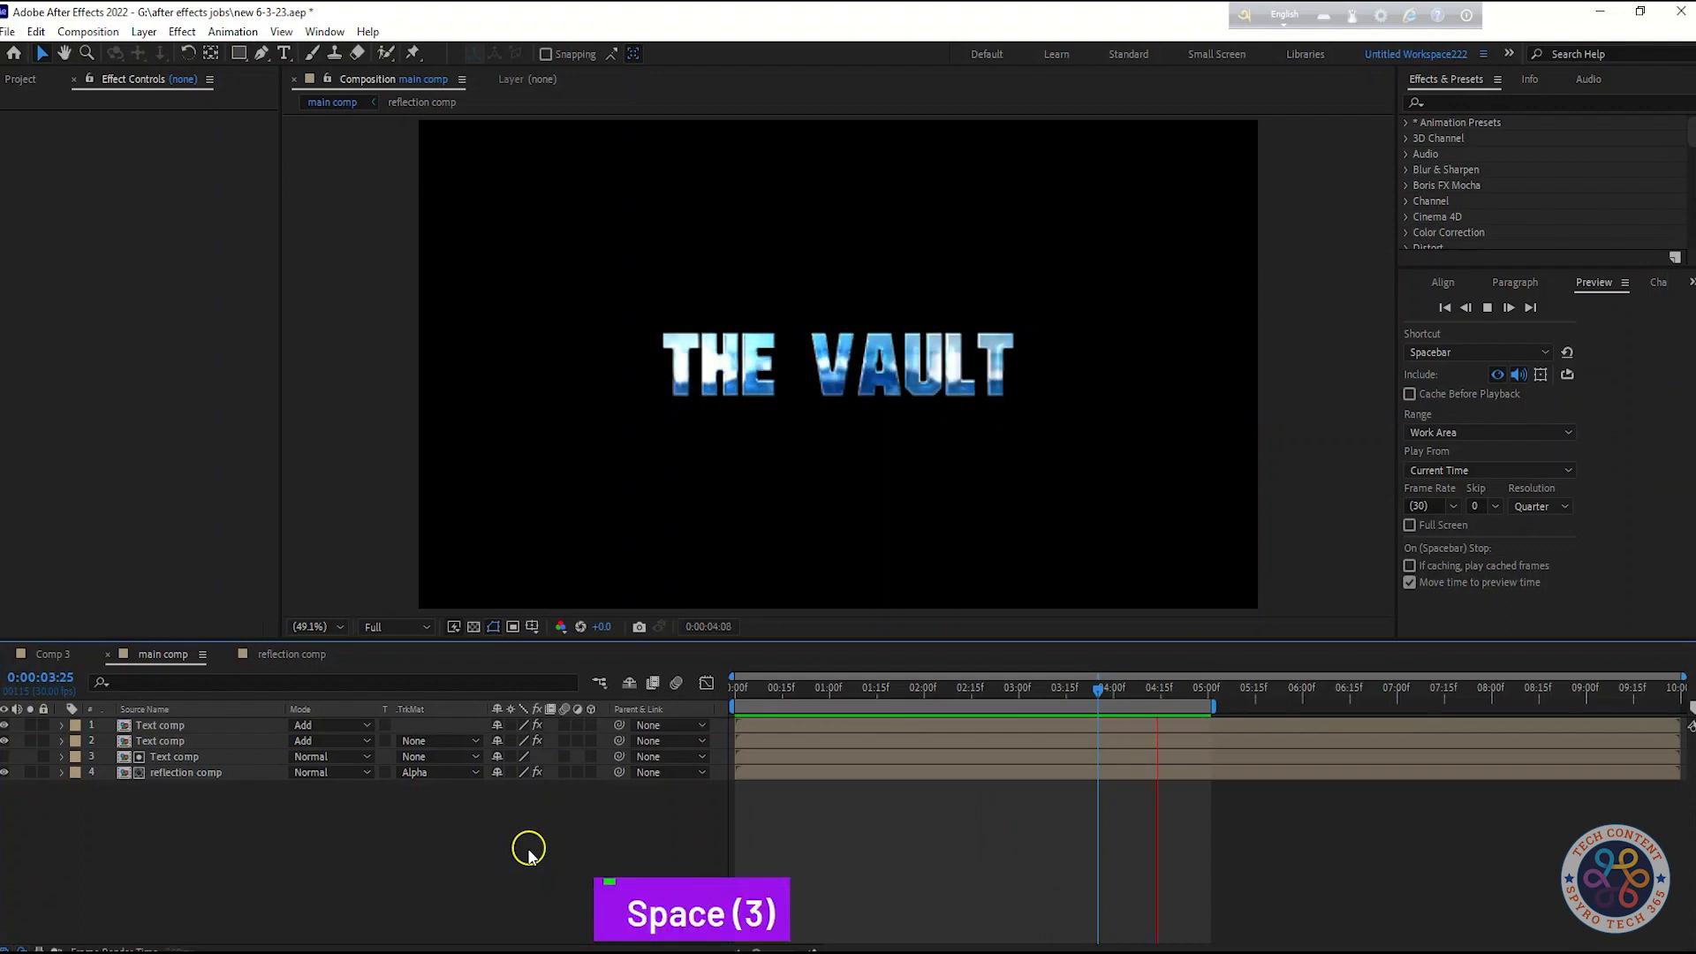
key("space")
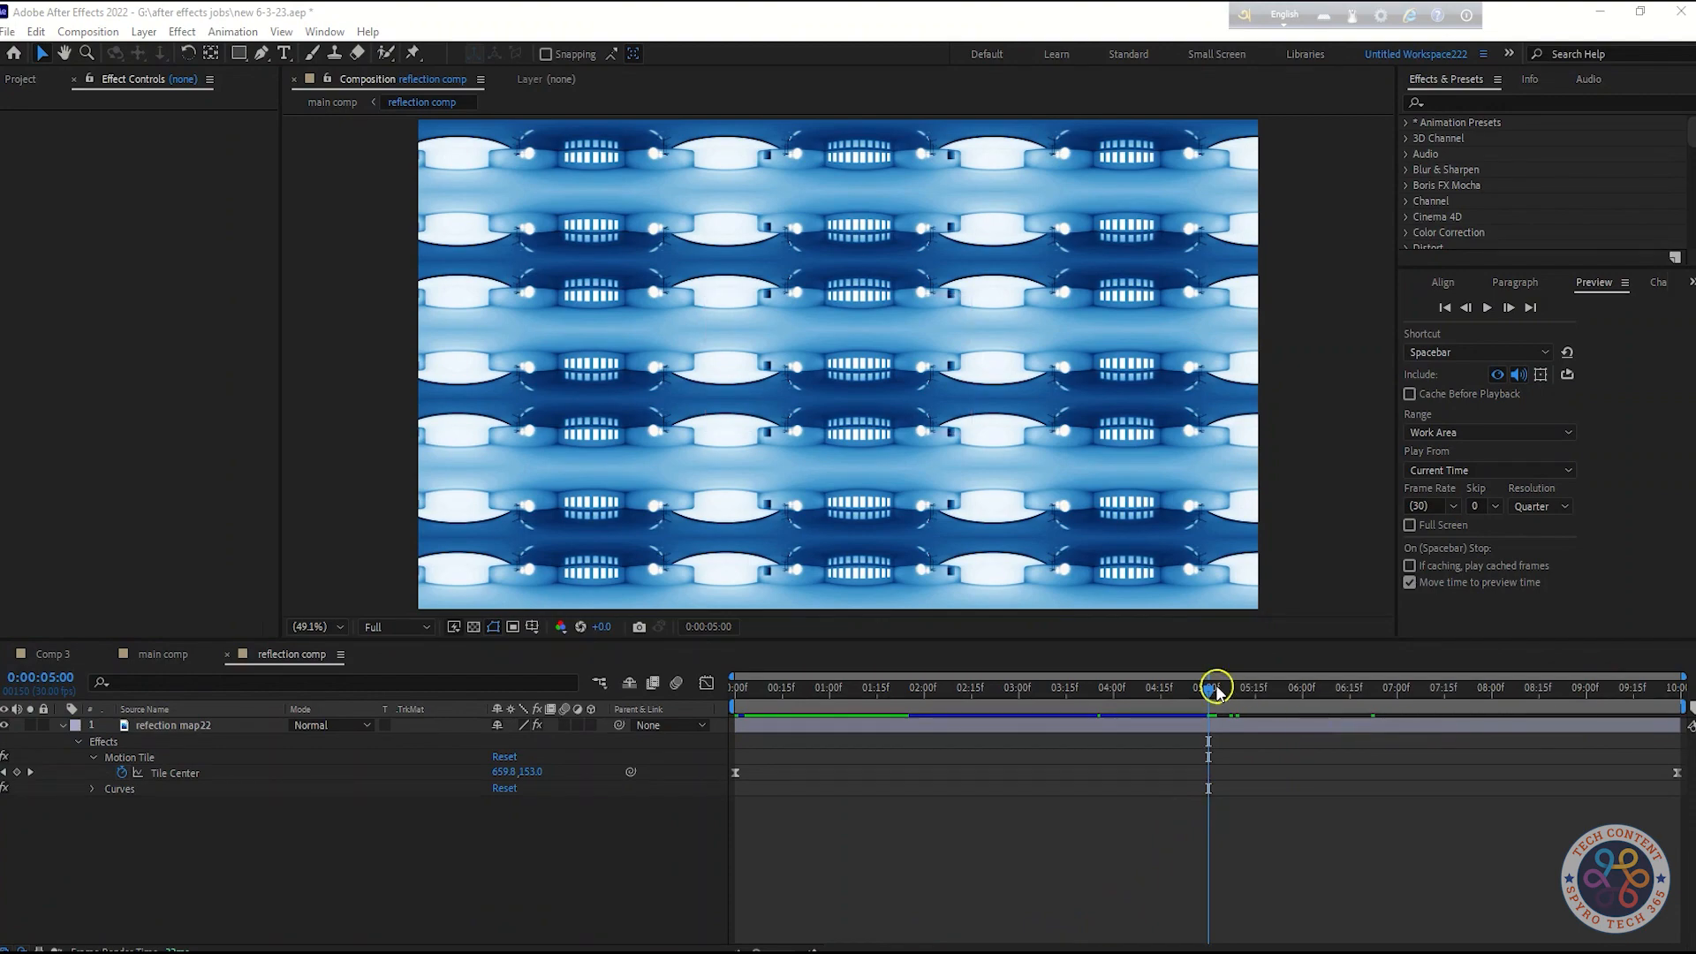
Try scrubbing the Tile Center X value at the last keyframe, comparing with the main comp
left_click_drag(1216, 691, 1680, 690)
left_click(175, 726)
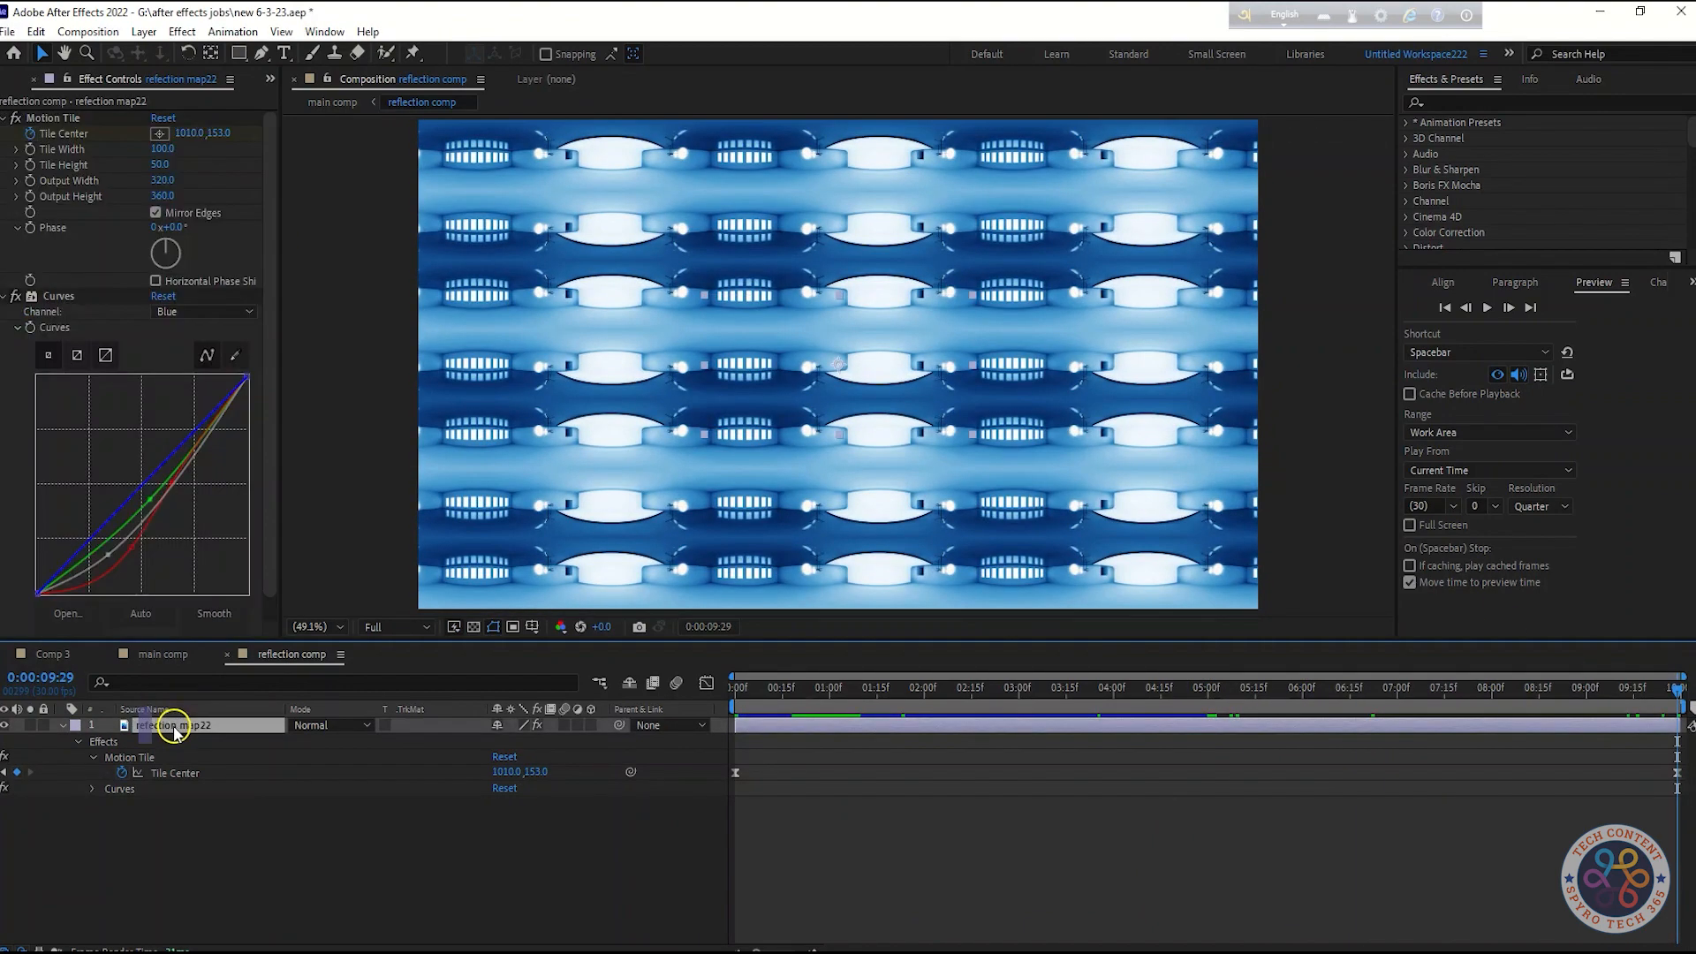
left_click_drag(187, 135, 126, 138)
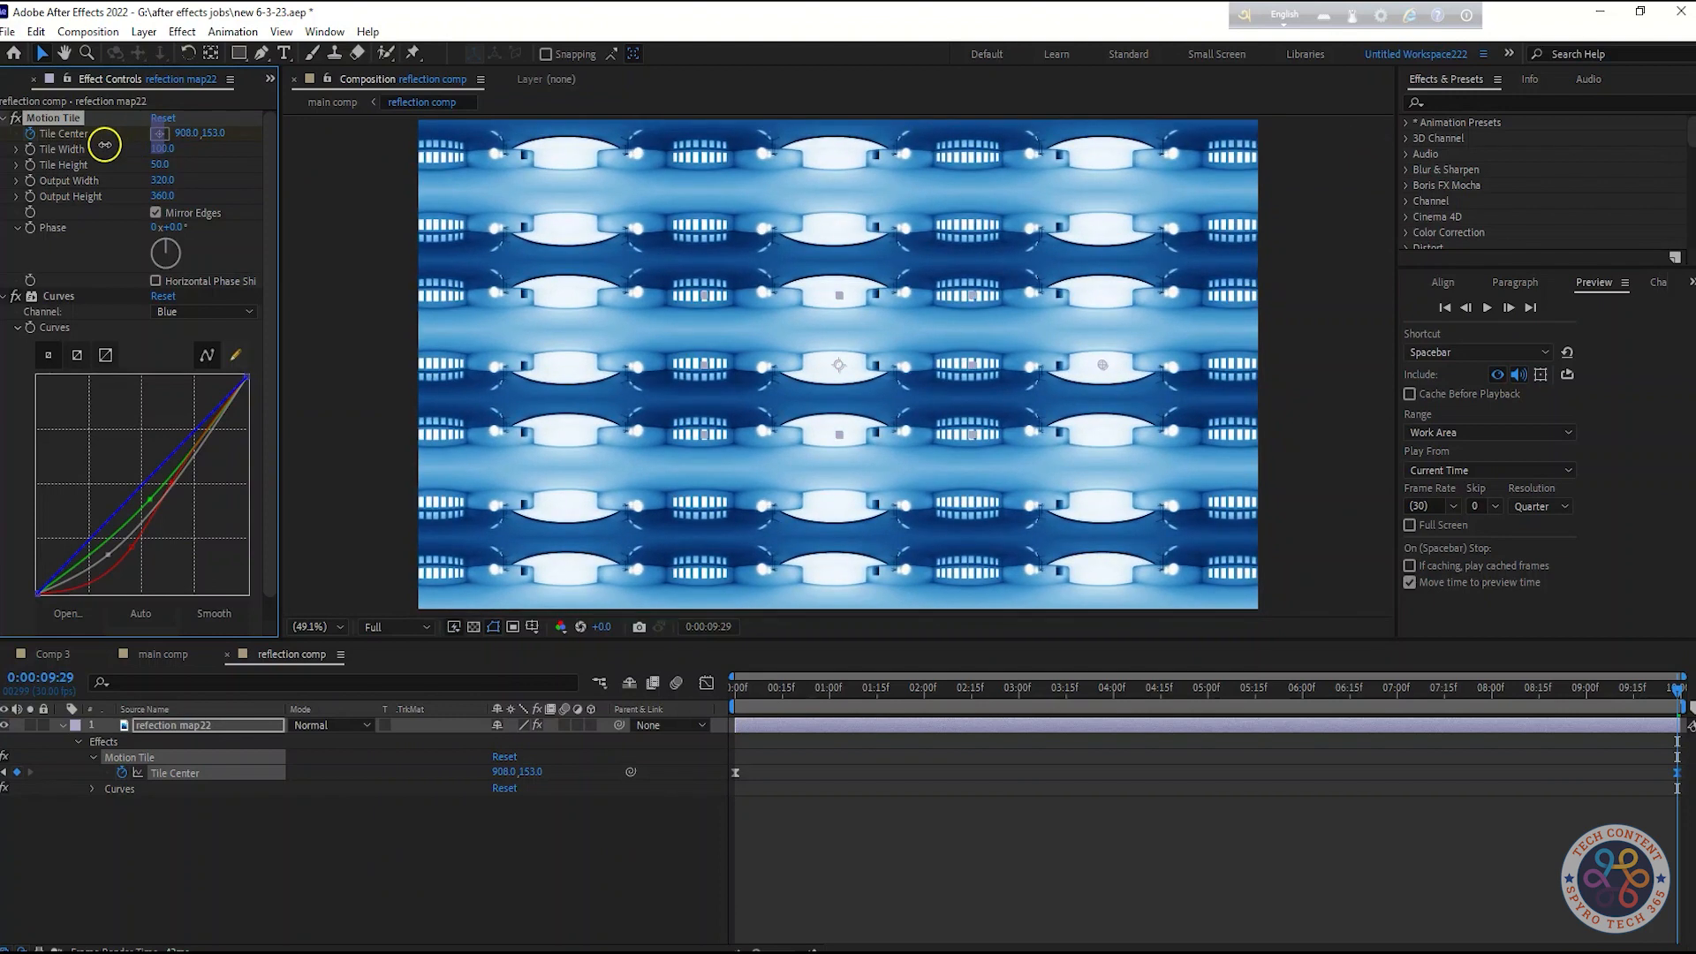
left_click(163, 654)
left_click_drag(1051, 691, 1210, 700)
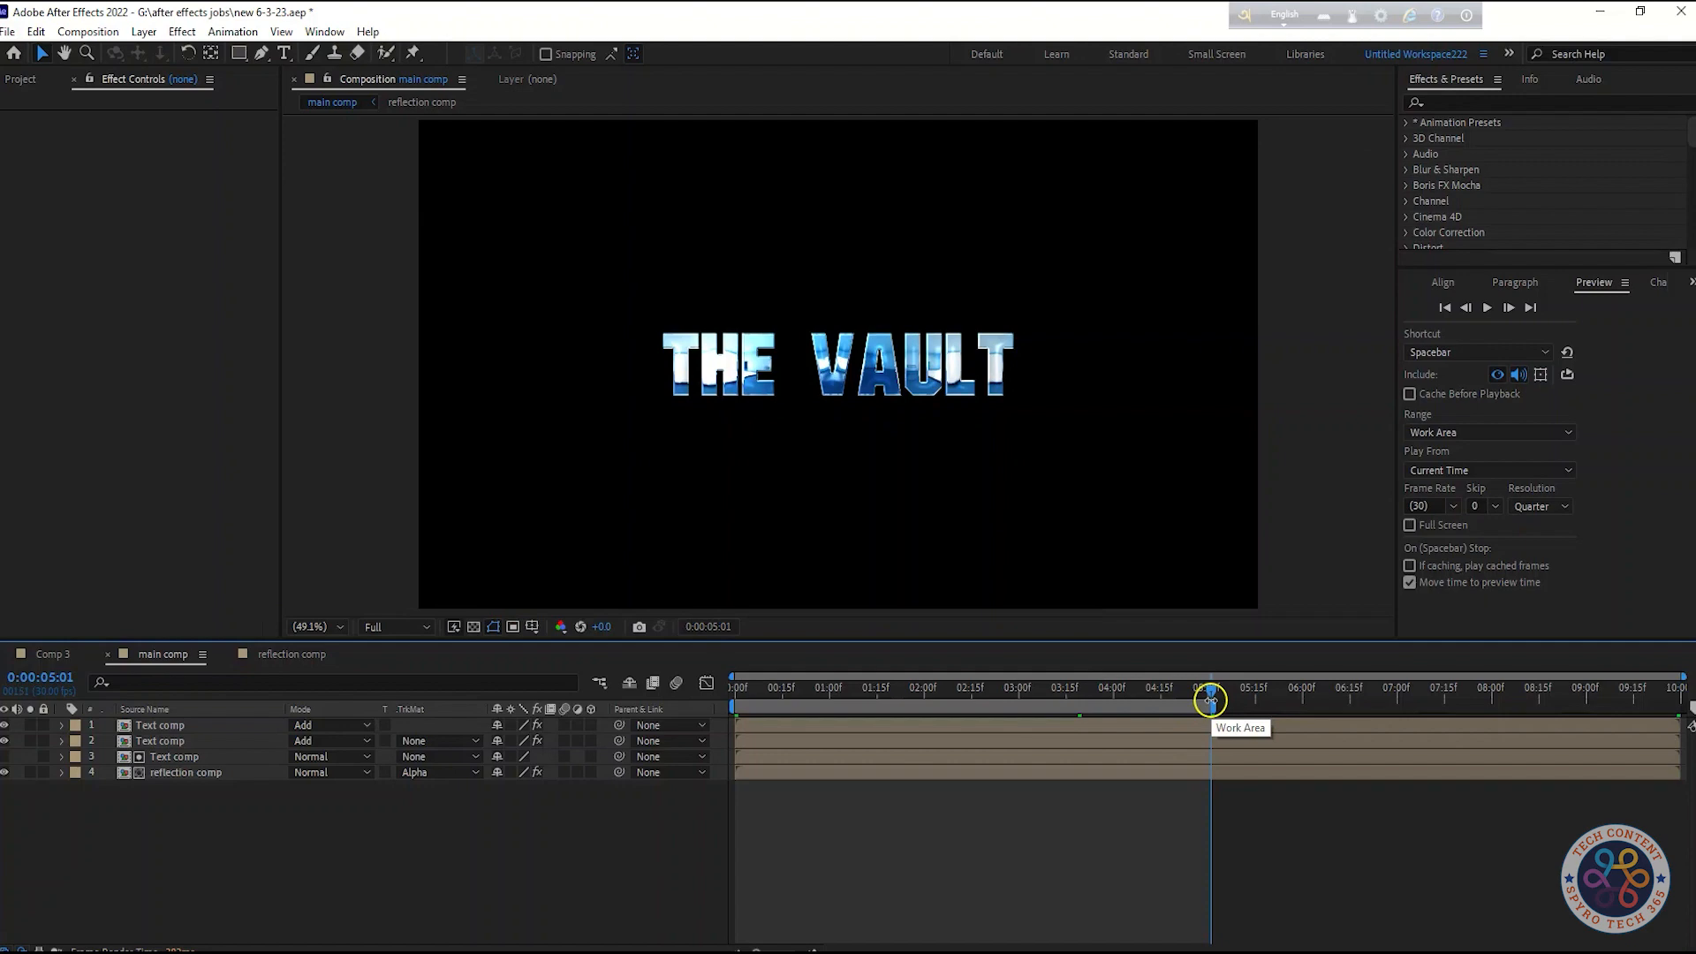
left_click(295, 655)
left_click_drag(1229, 701, 1676, 692)
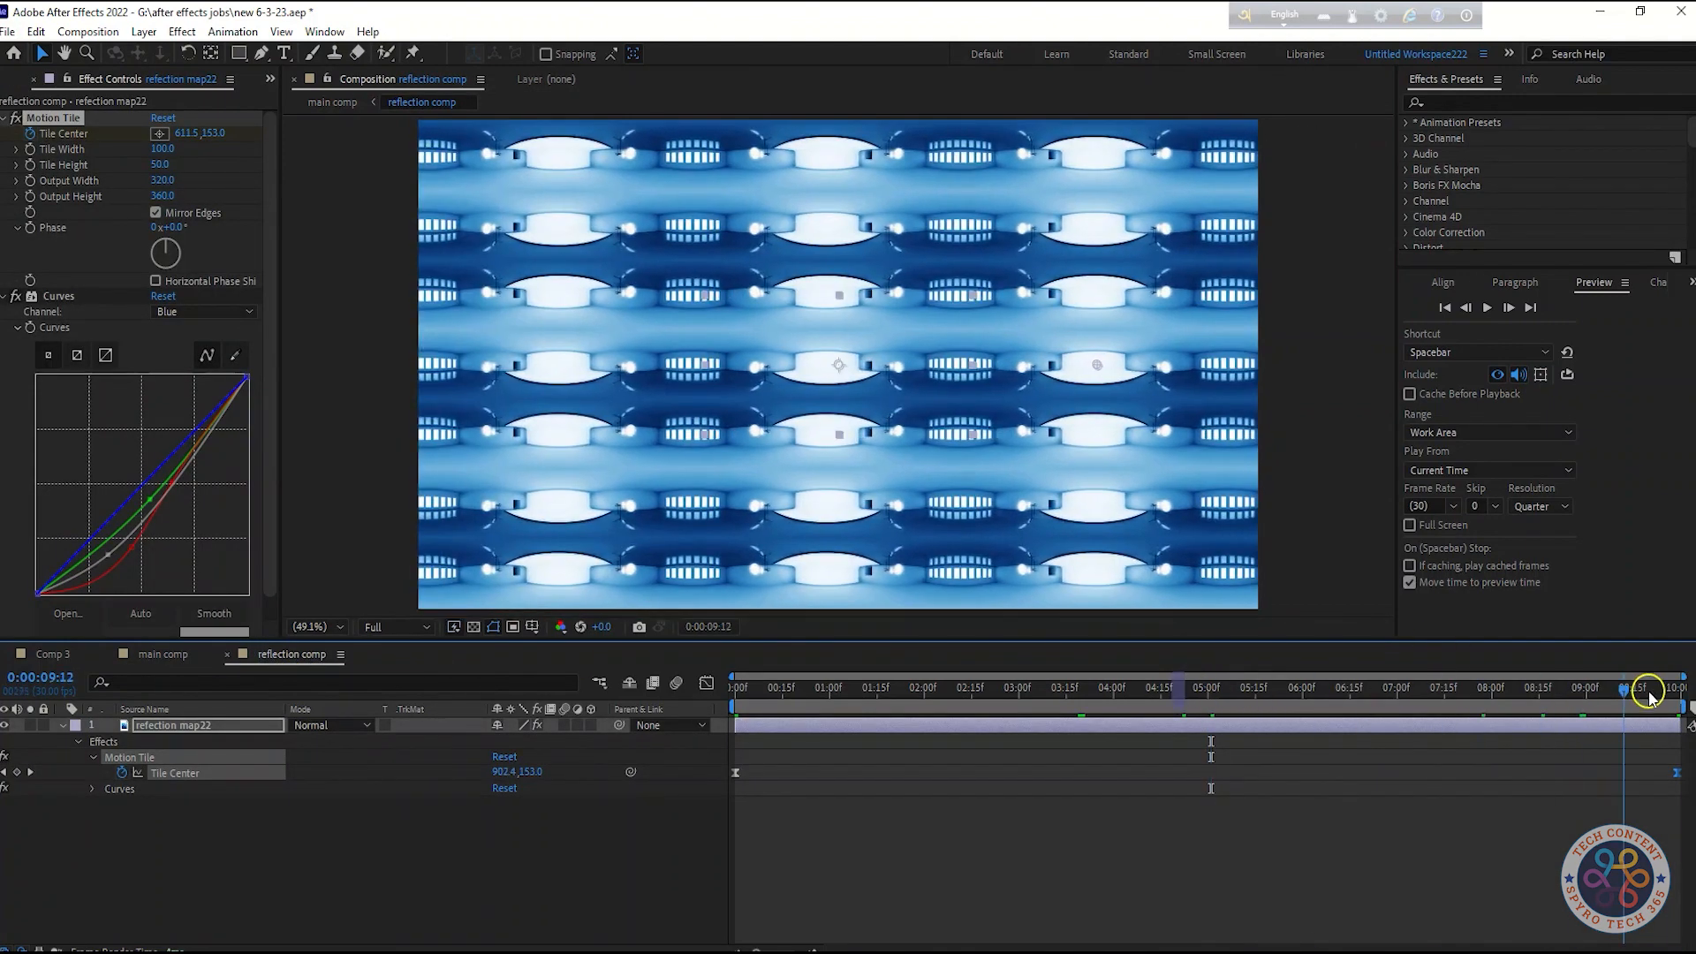
left_click_drag(188, 134, 356, 133)
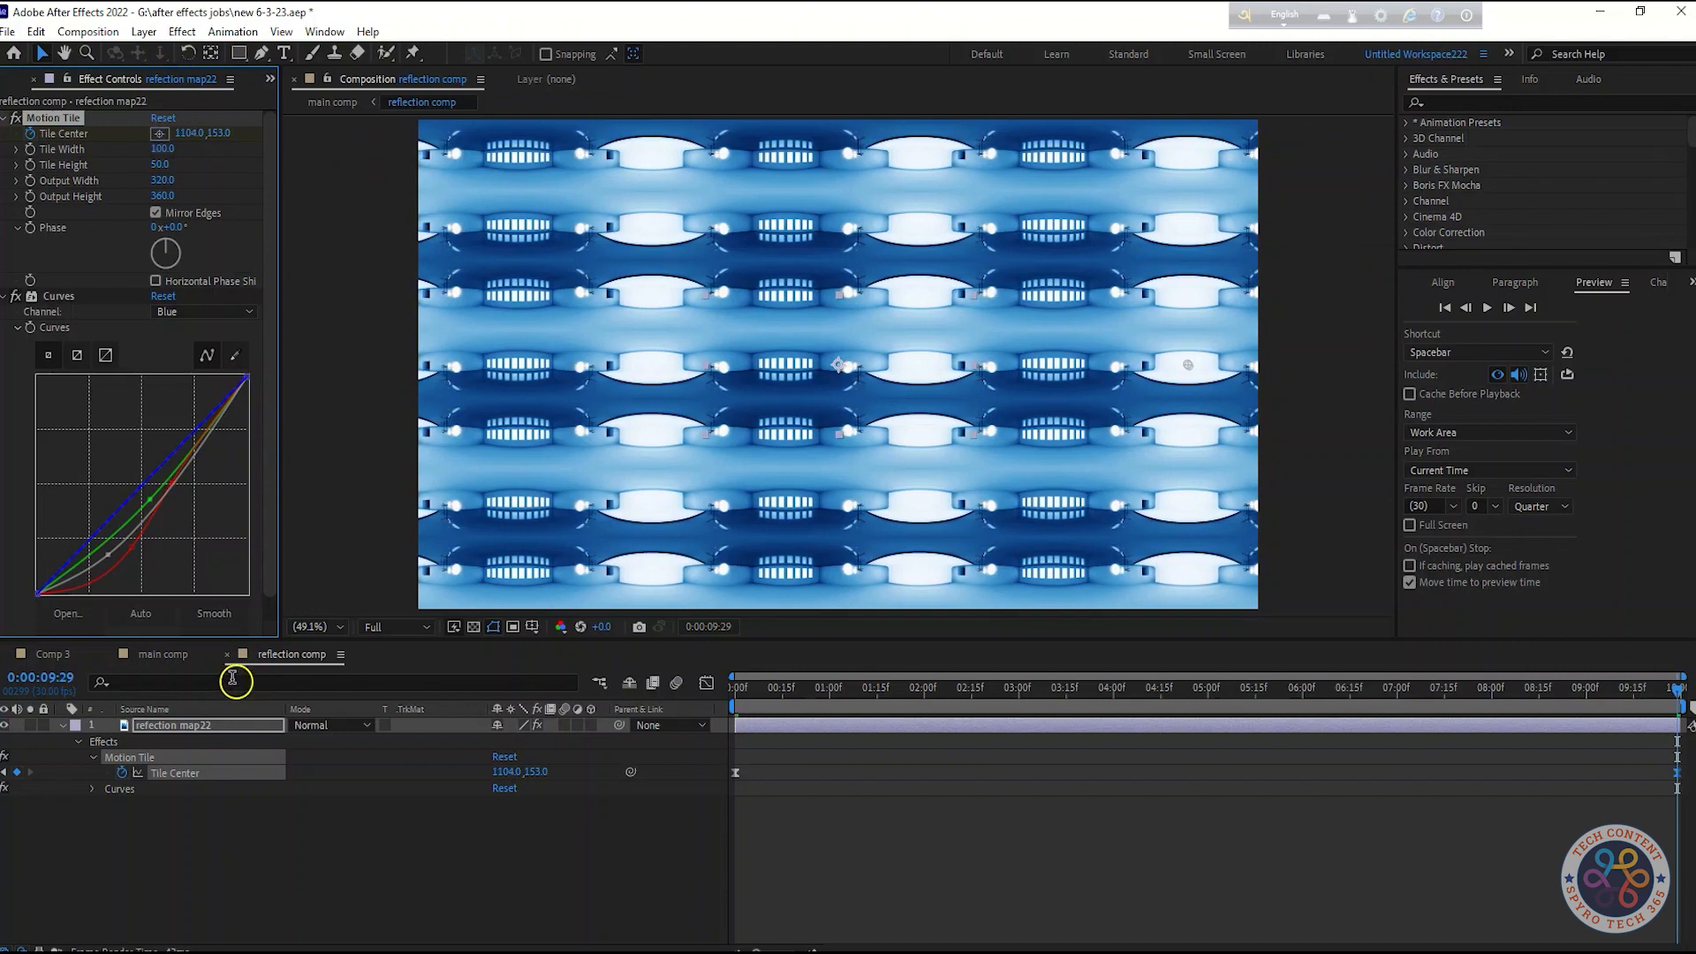
At the reflection comp's last frame, set the Motion Tile Tile Center X to 1100
left_click(164, 654)
left_click_drag(1197, 689, 1208, 689)
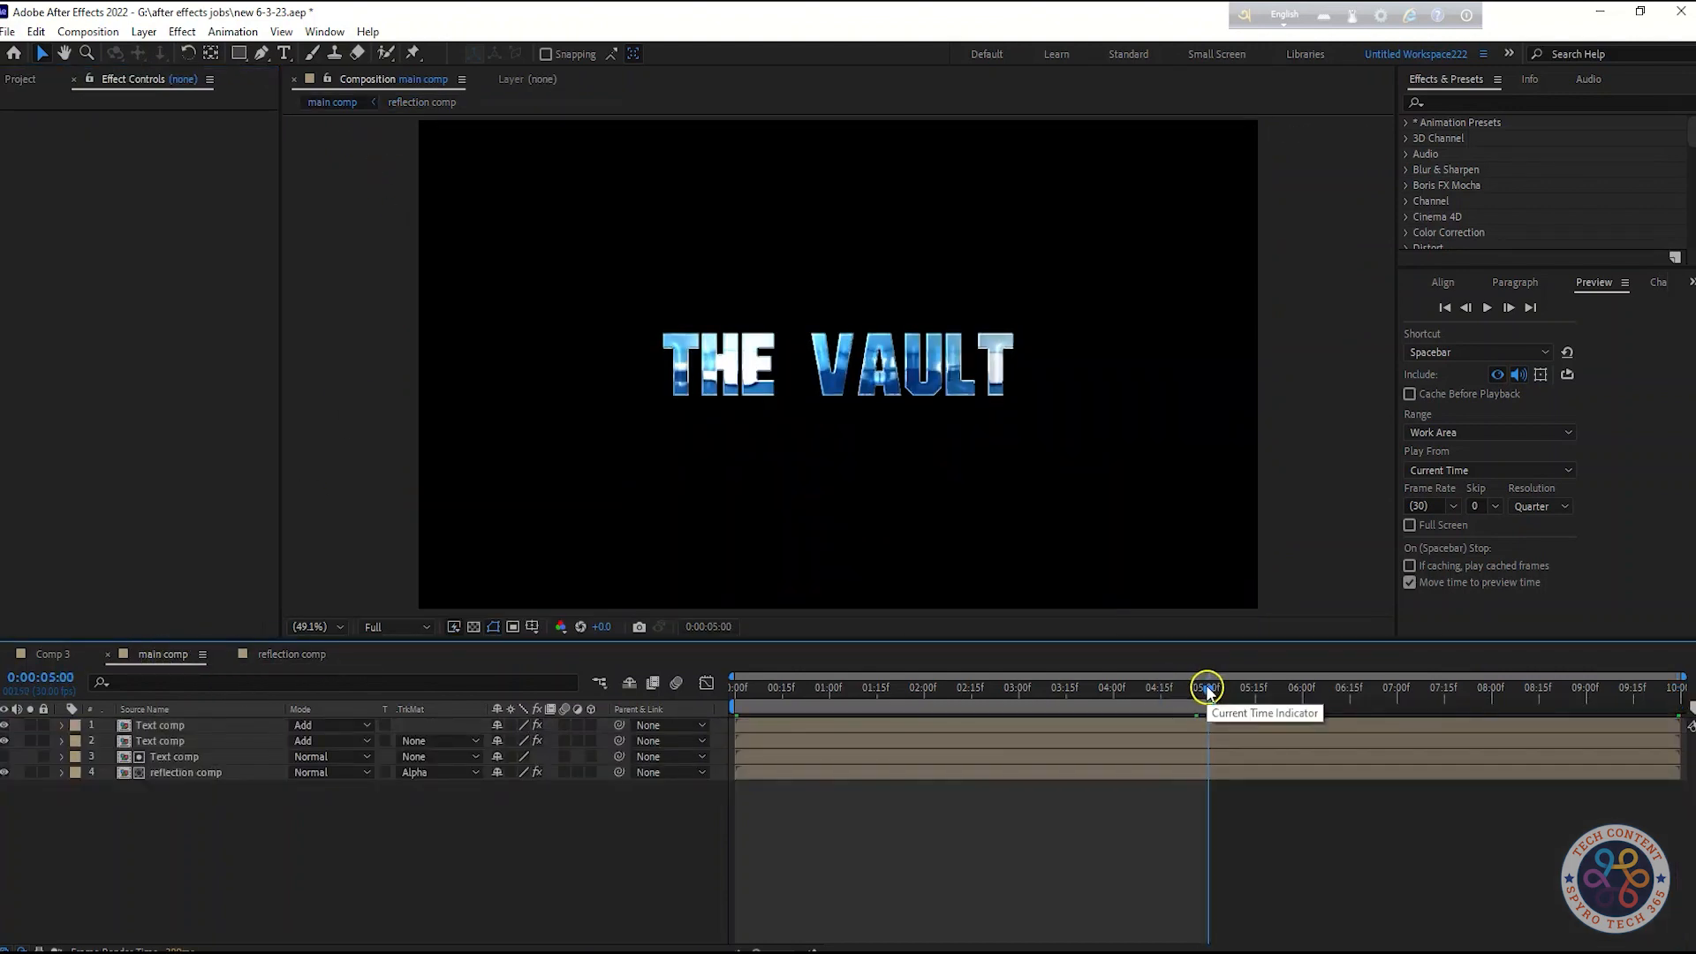
left_click(292, 655)
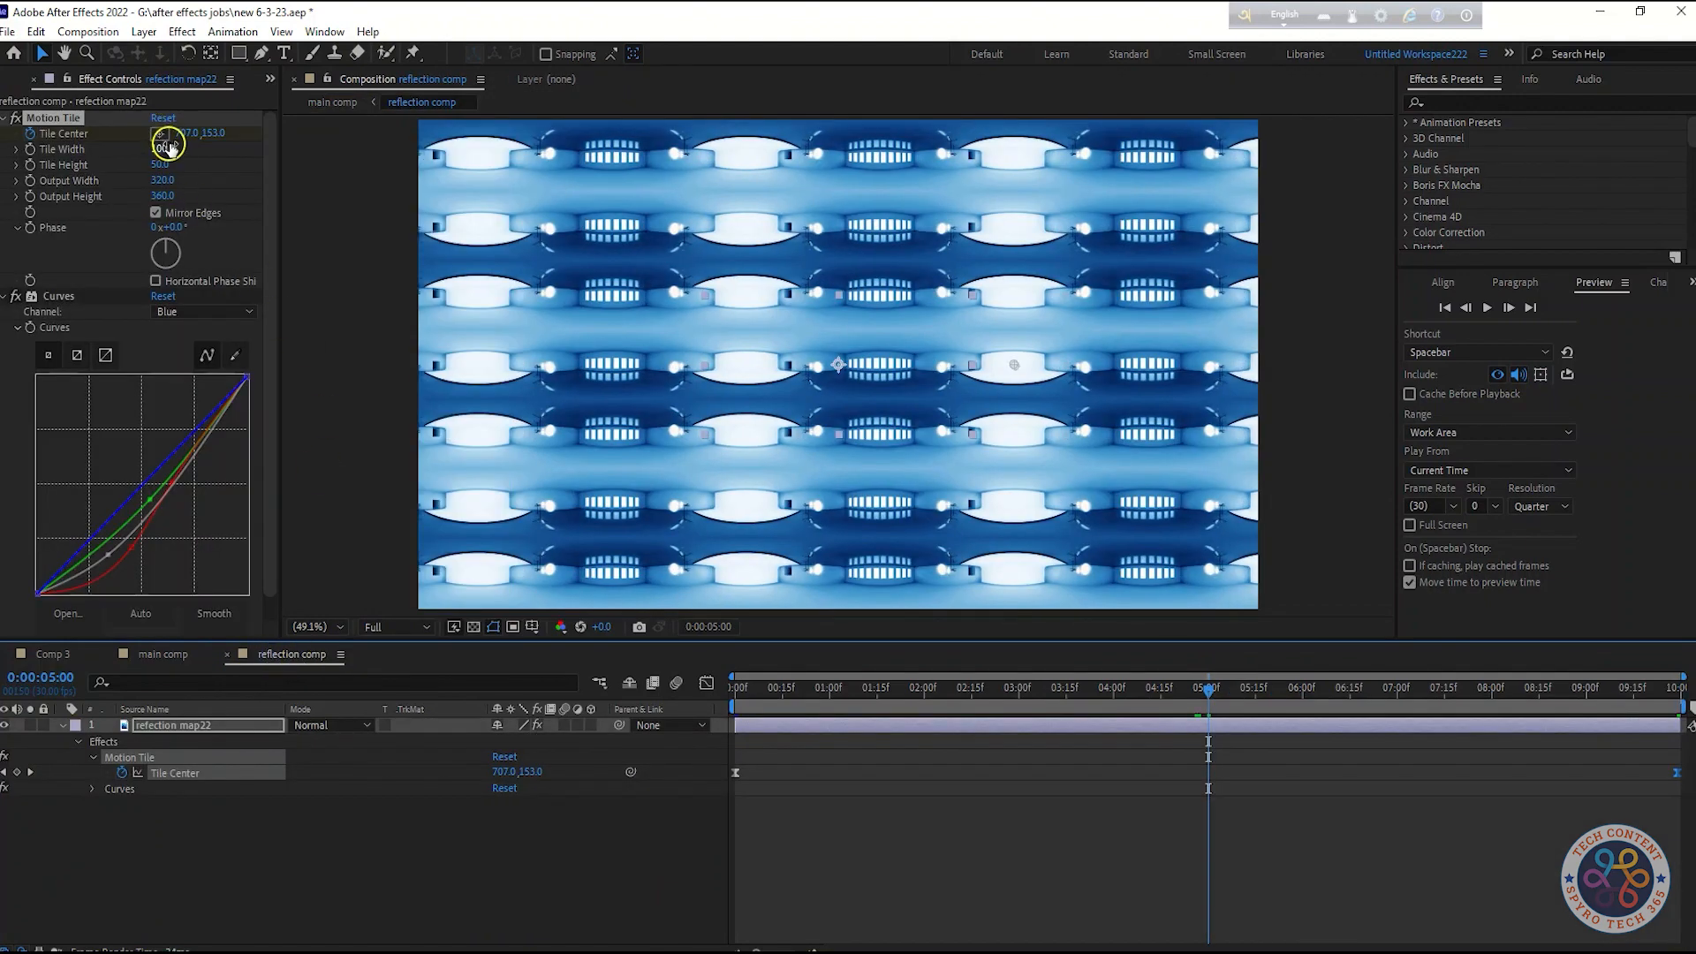
key("End")
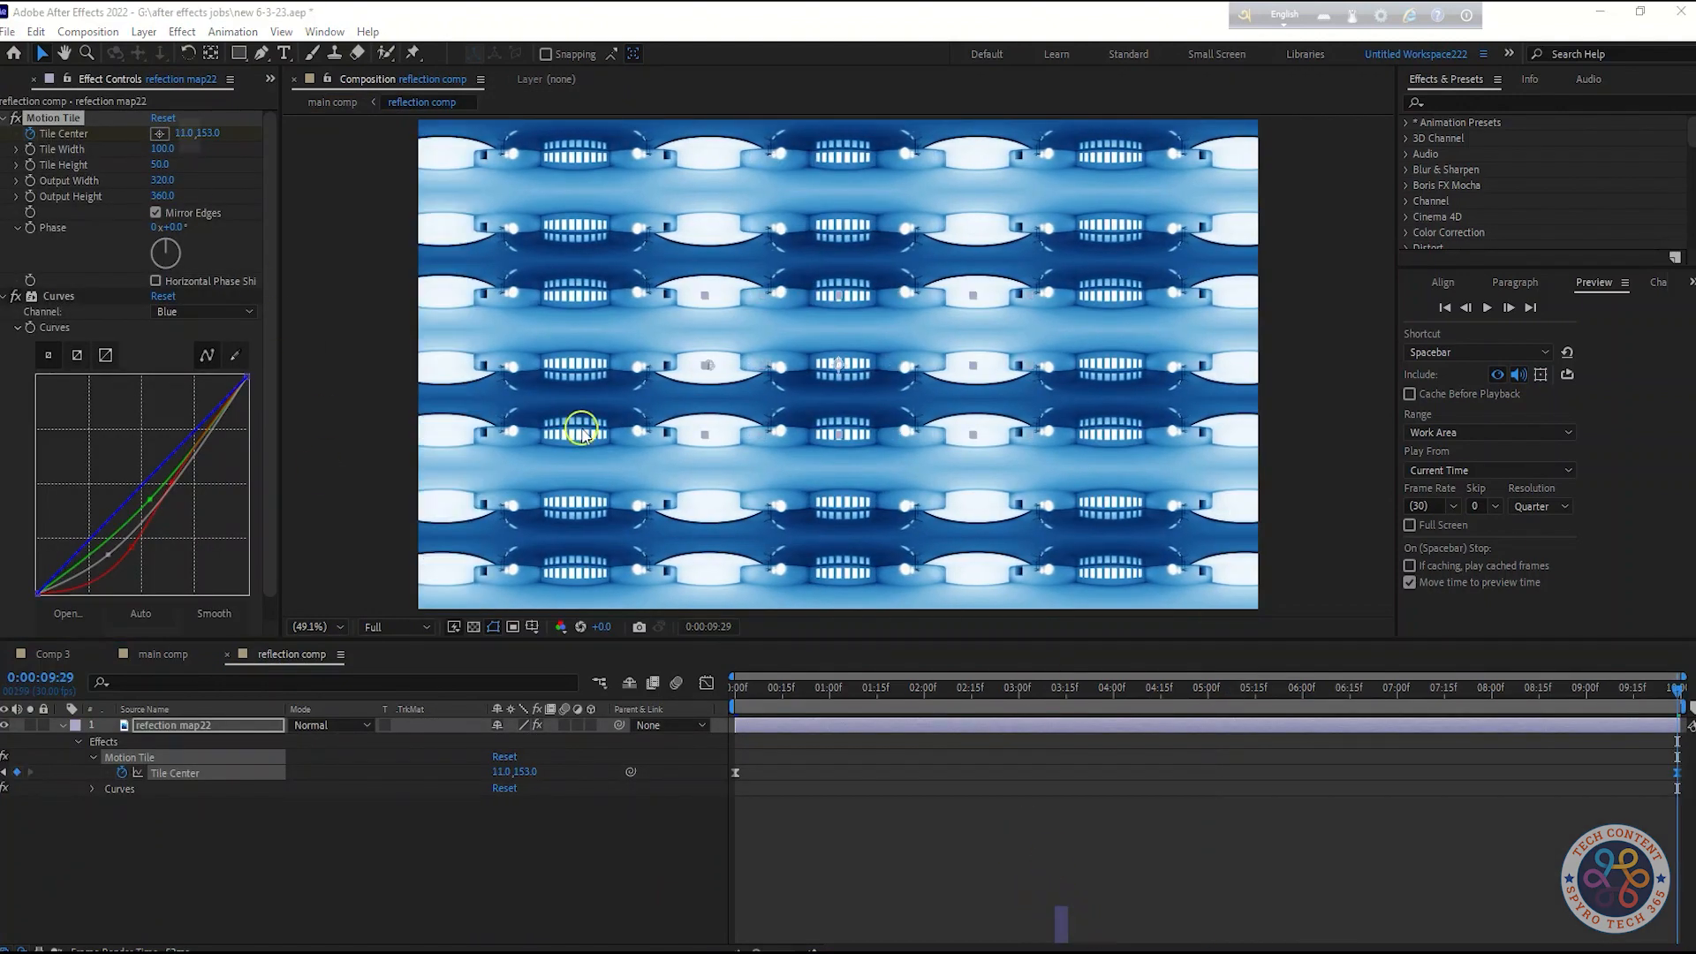
left_click(186, 133)
type("00")
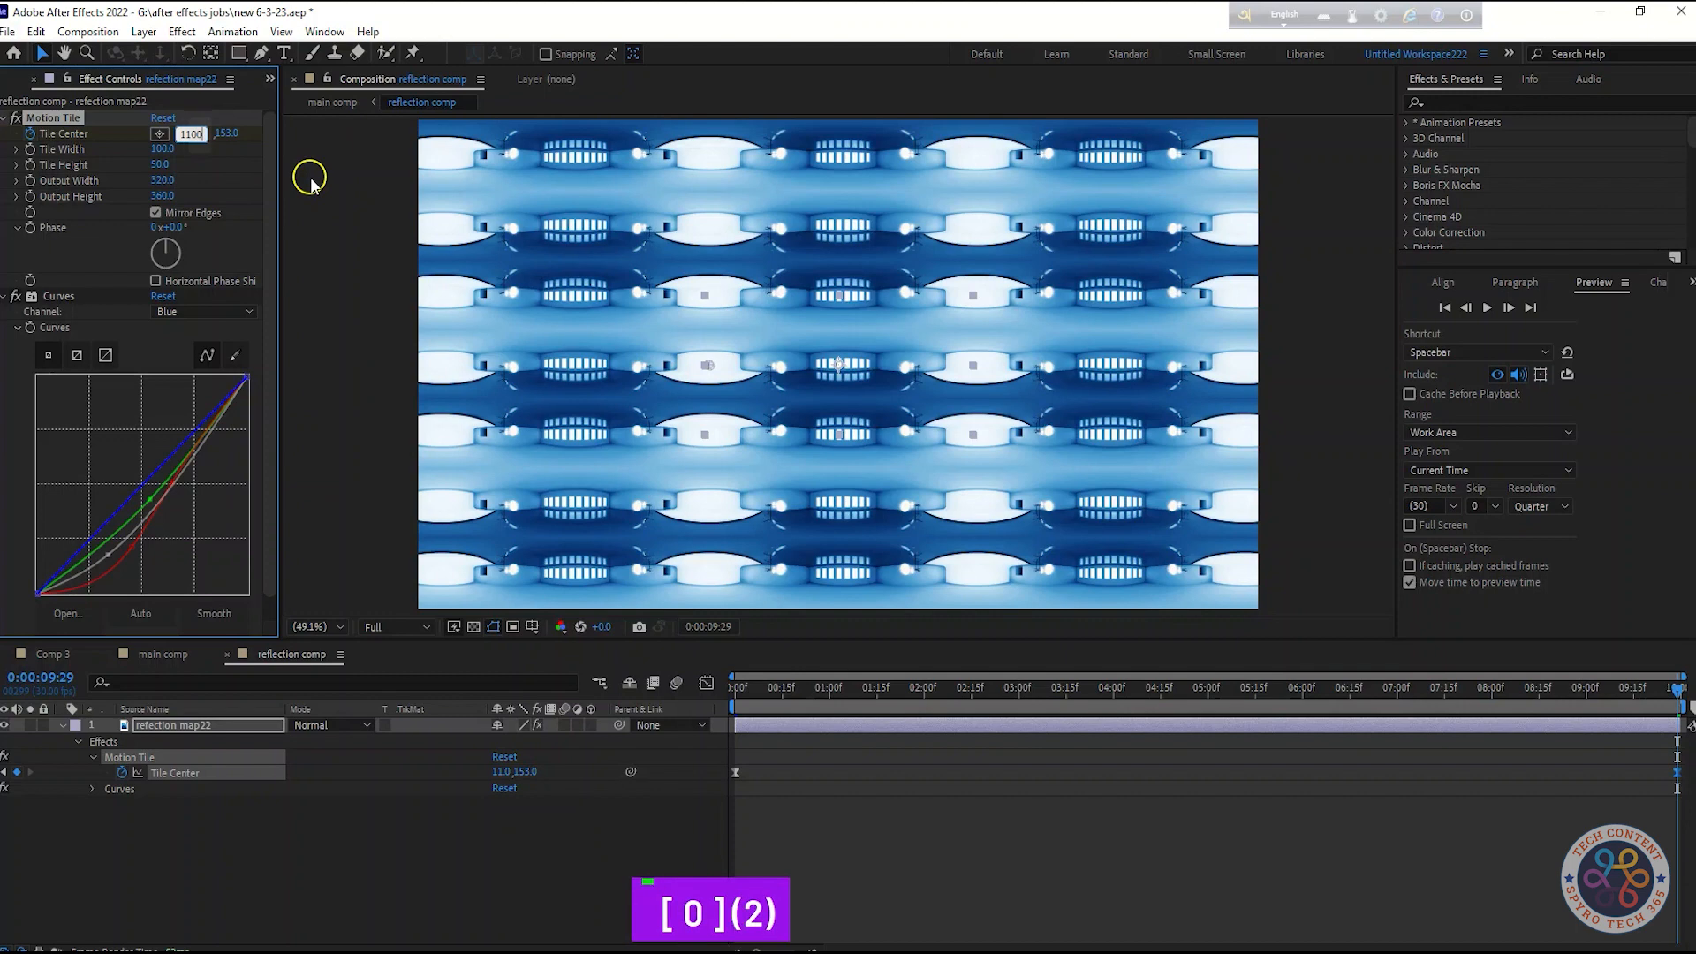
key("Return")
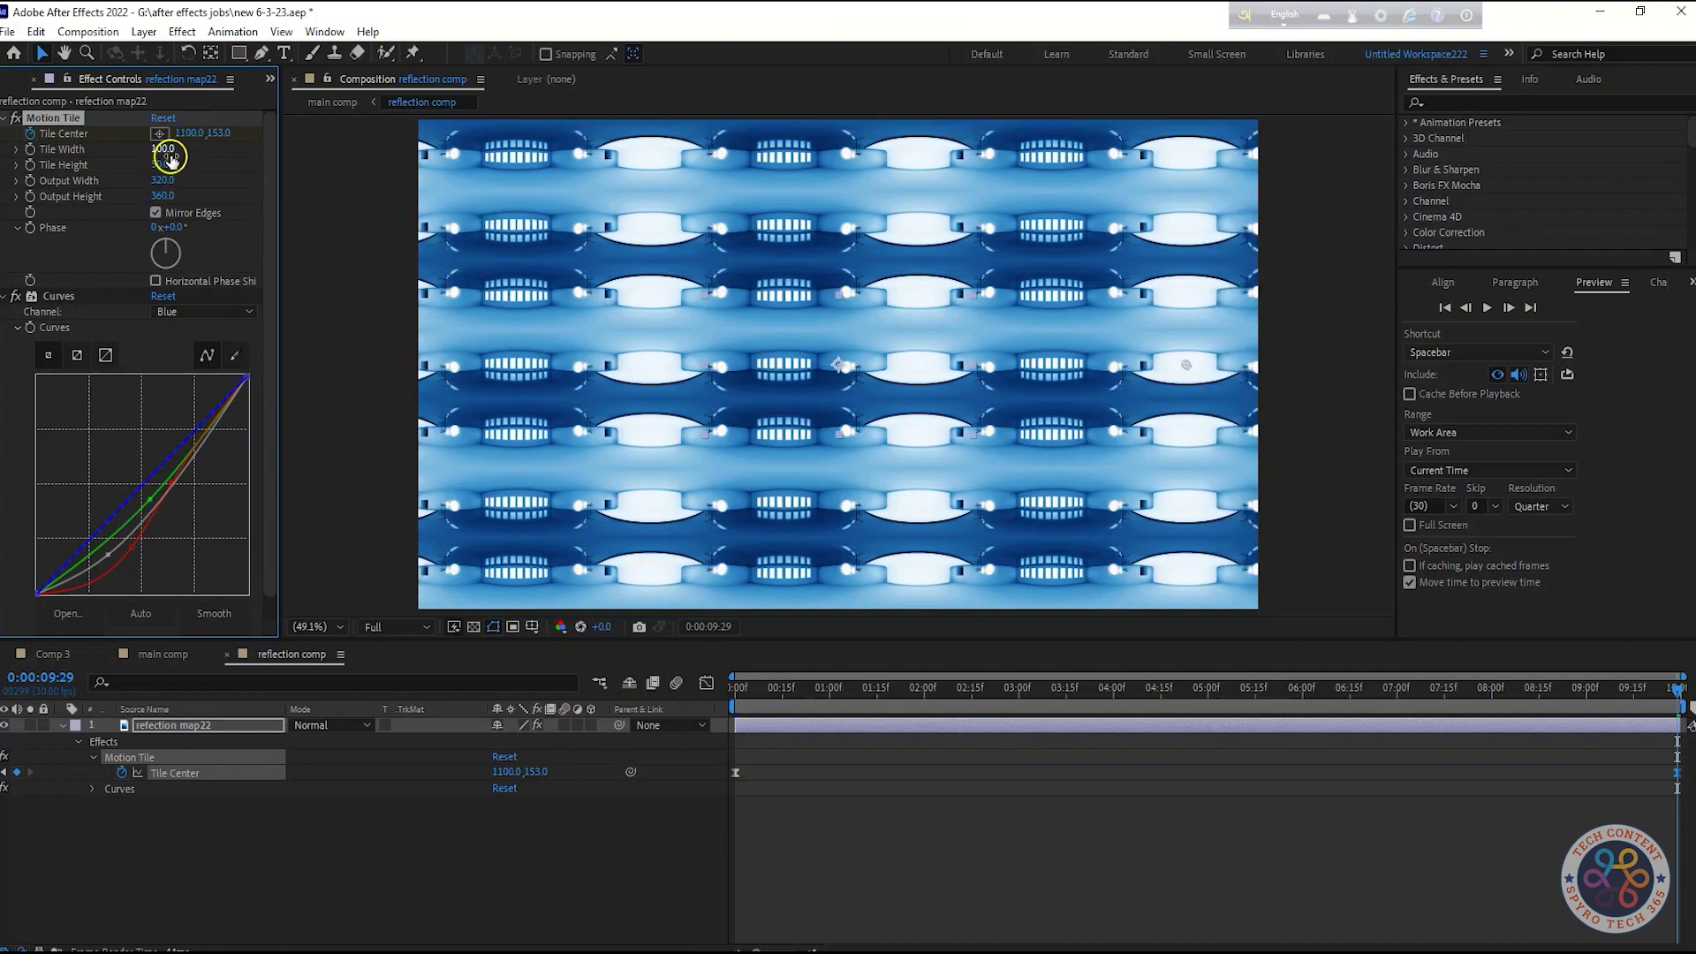
Set the Motion Tile Tile Width to 90
left_click_drag(163, 153, 151, 151)
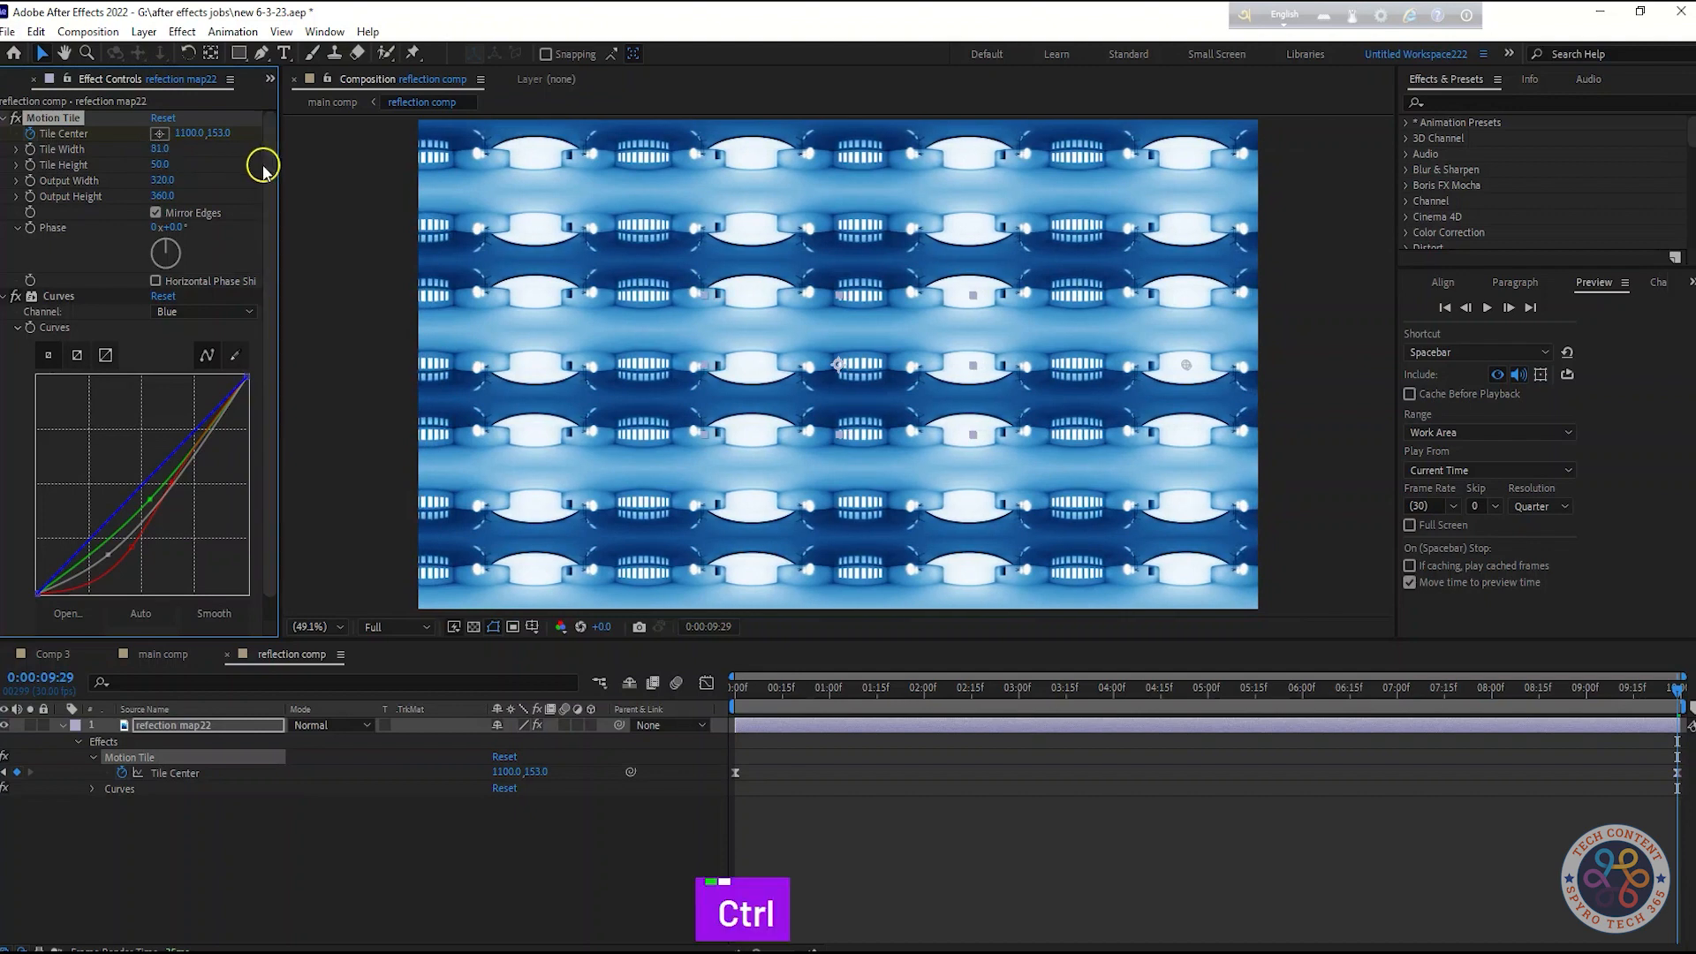
key("ctrl+z")
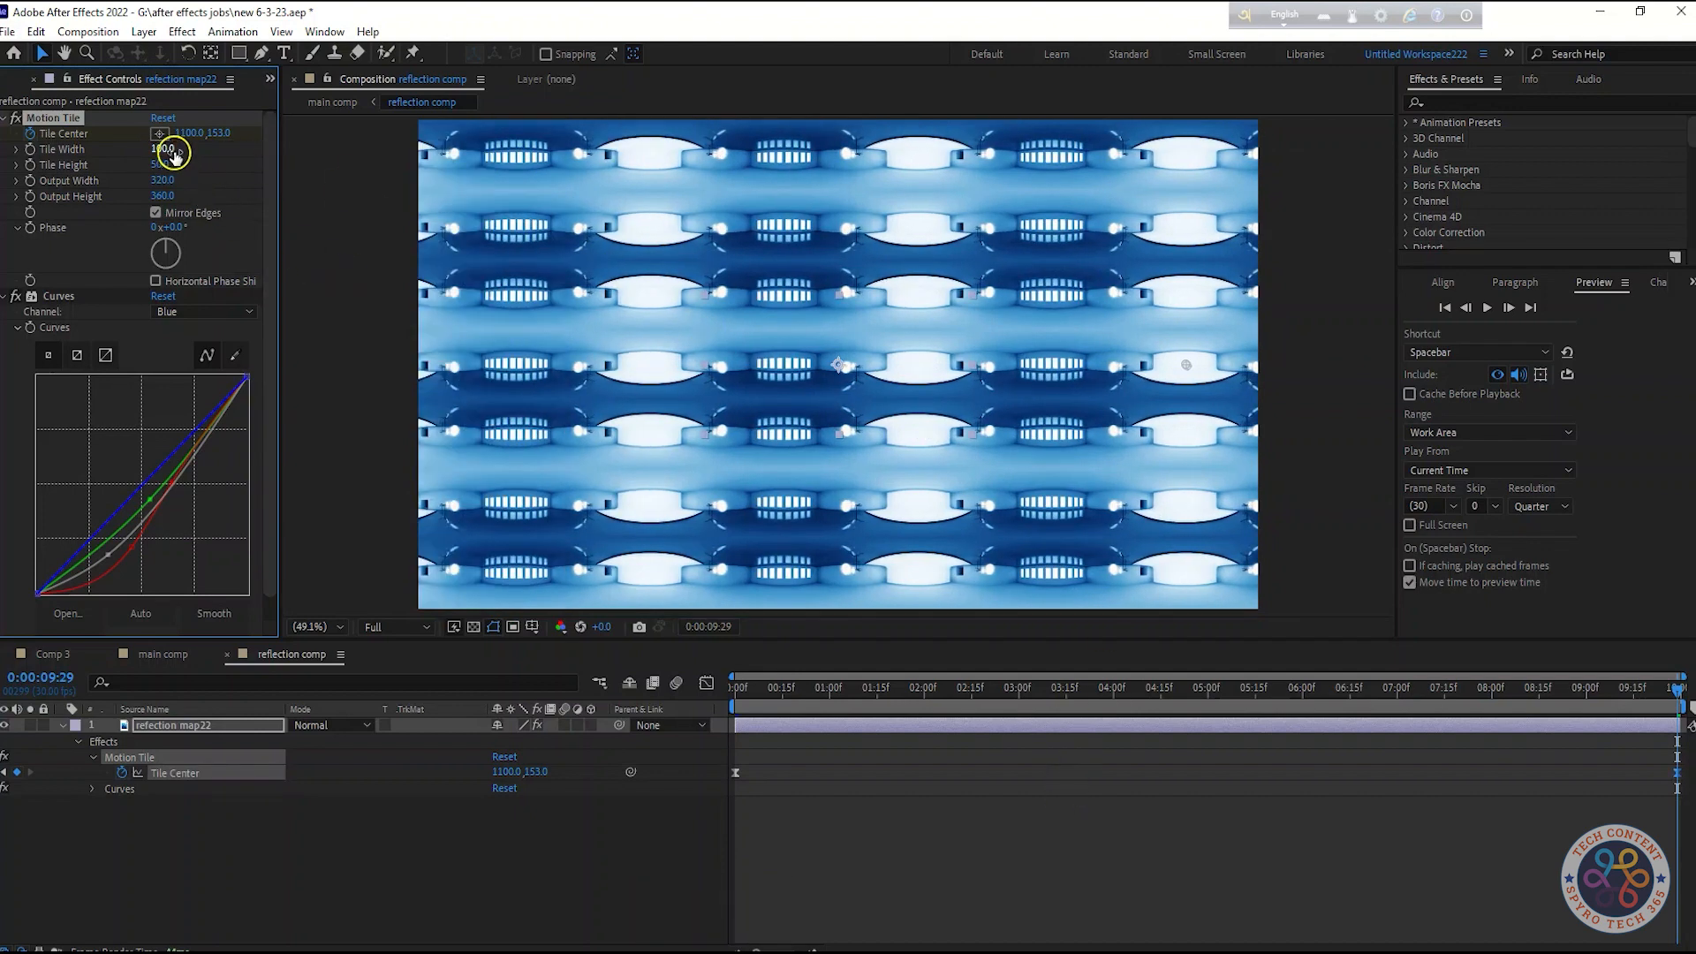
type("90")
key("Return")
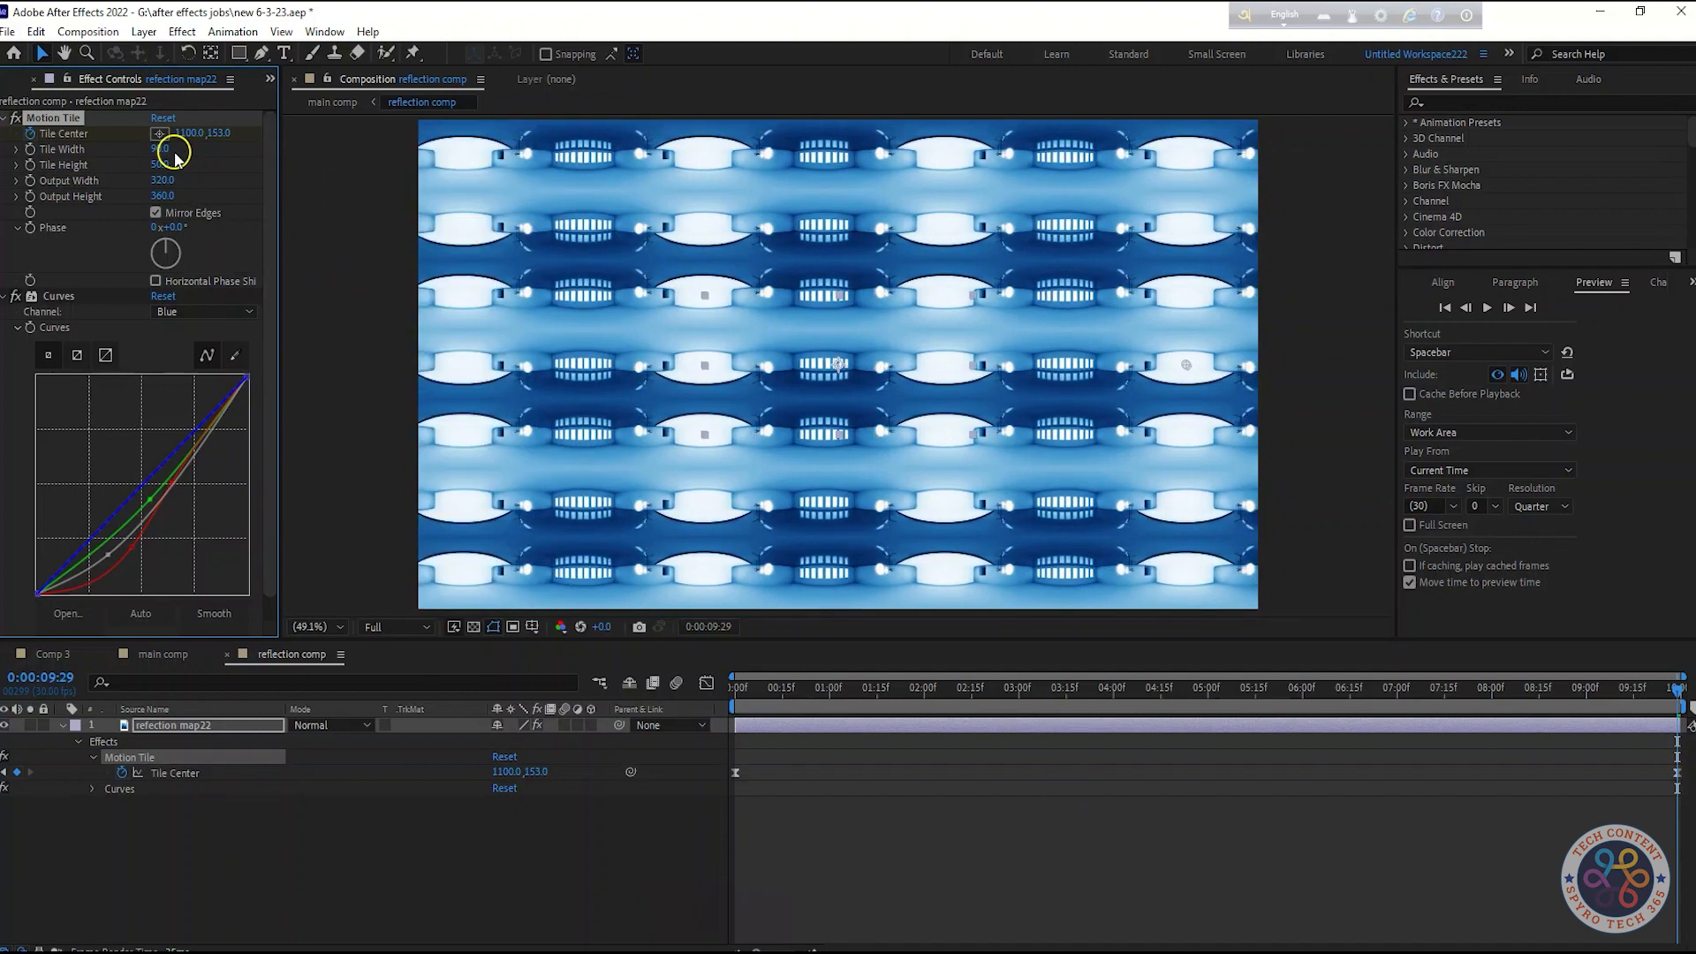
Preview the title animation in the main comp
left_click(150, 654)
key("space")
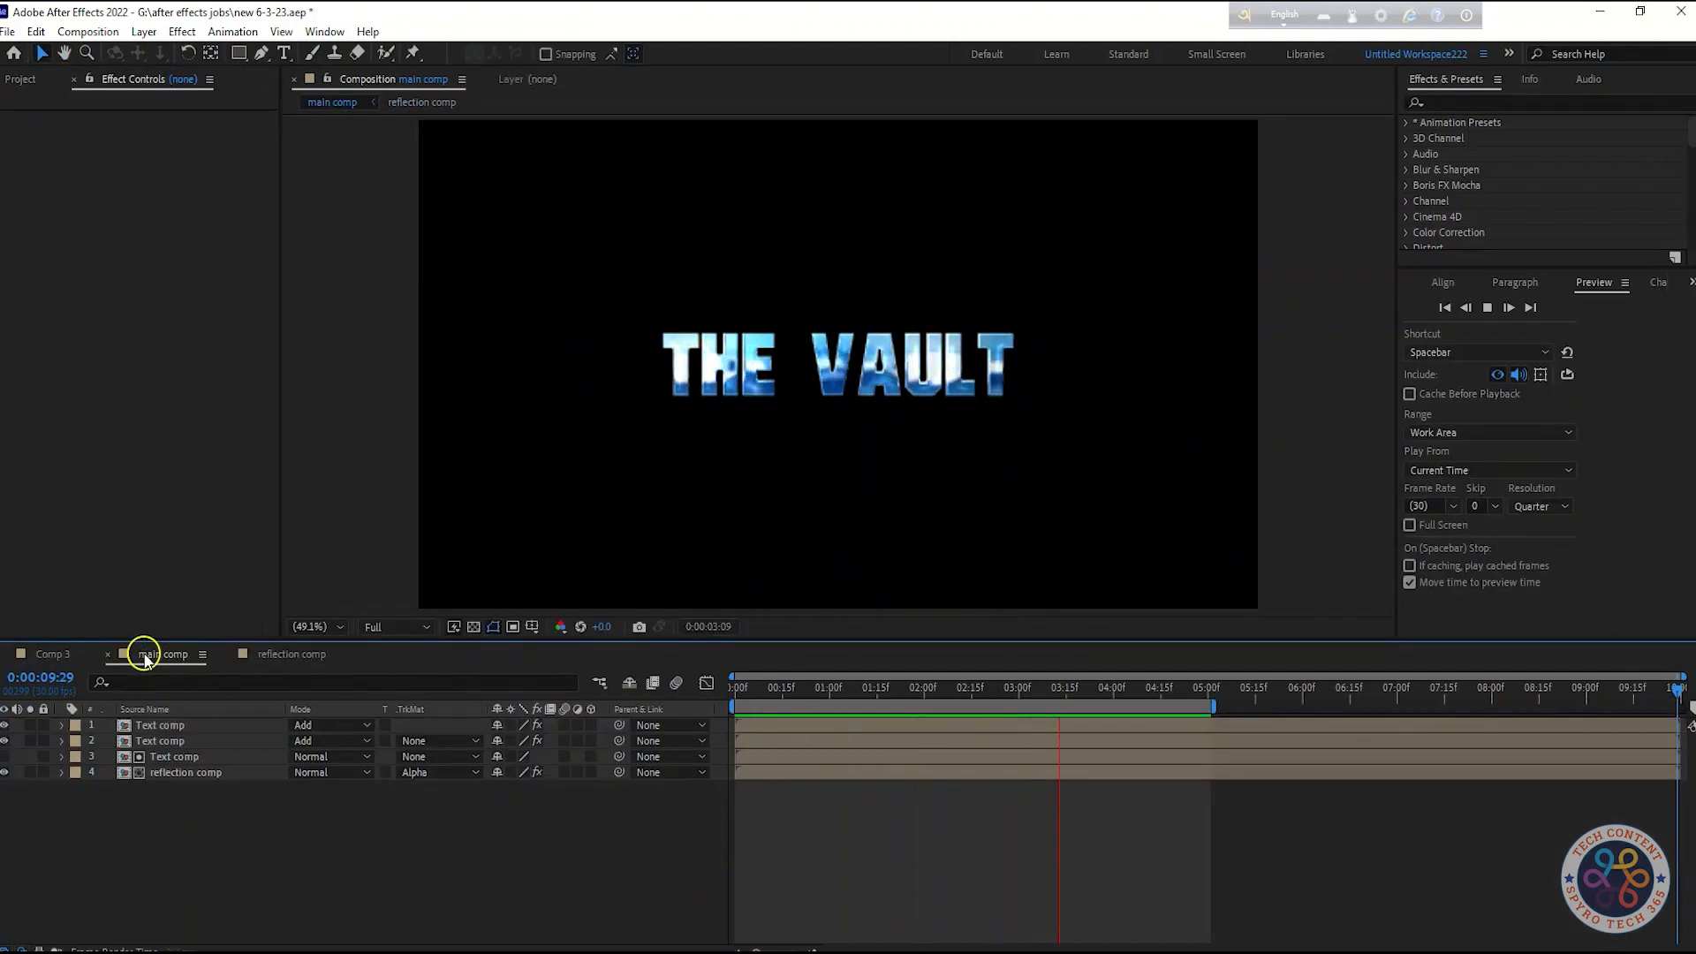
At about 5:04 in the reflection comp, set the Motion Tile Tile Width to 70
key("space")
left_click(1188, 694)
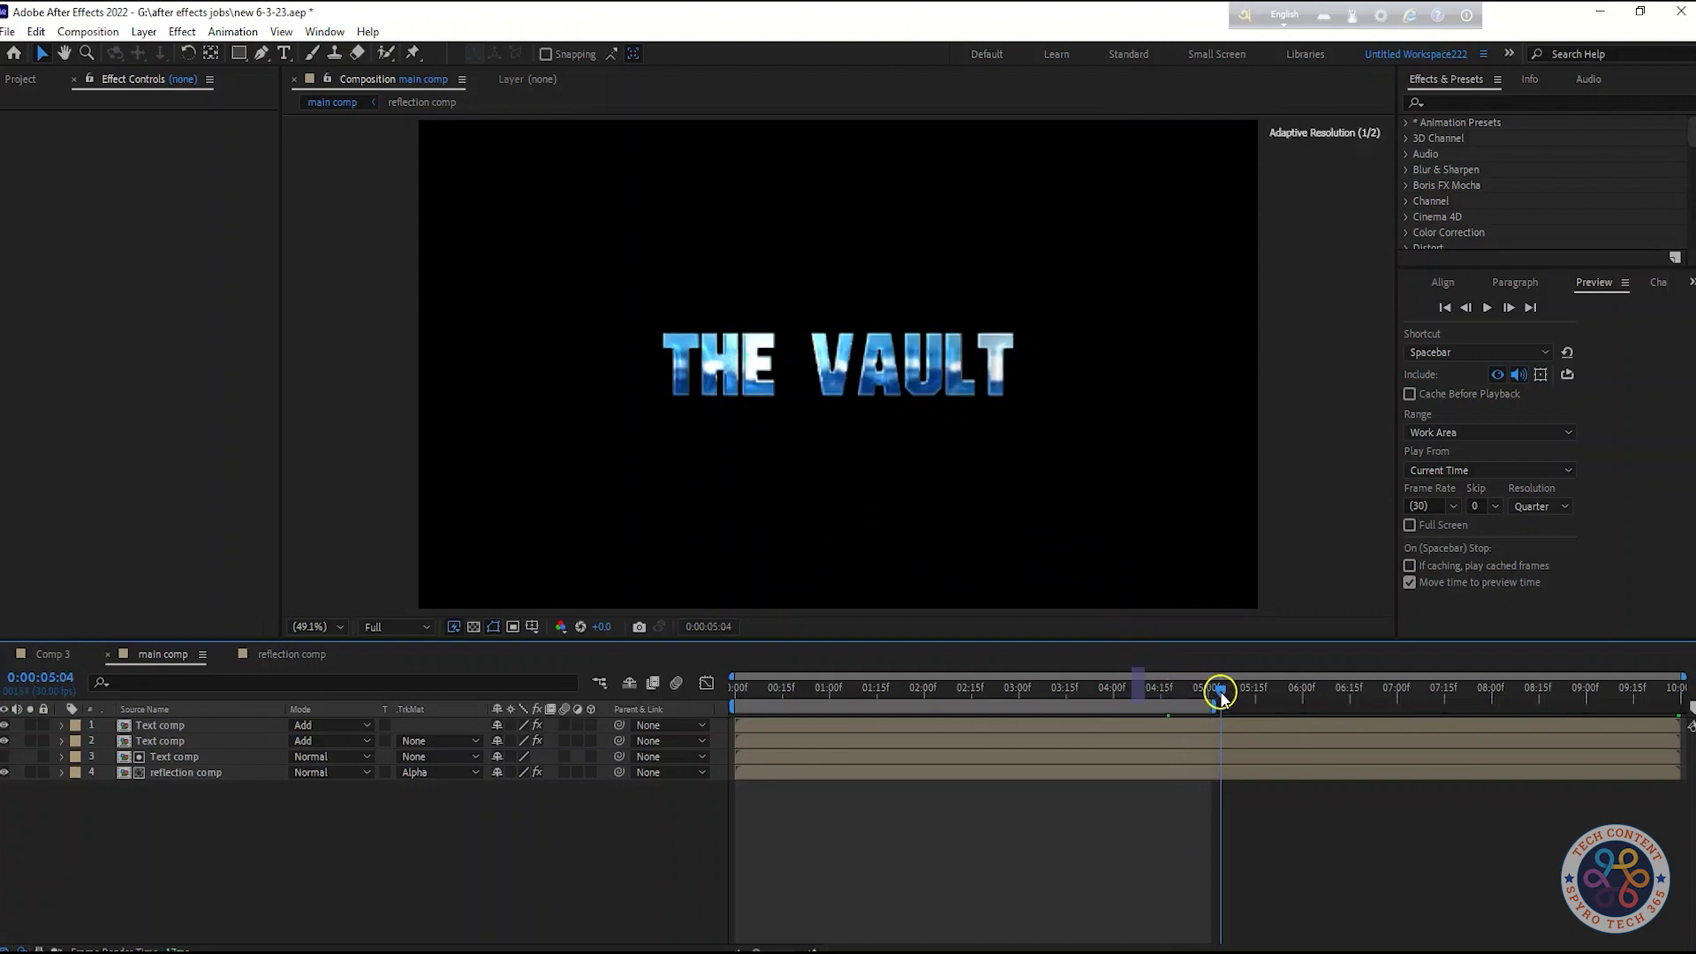
left_click(296, 653)
left_click(160, 149)
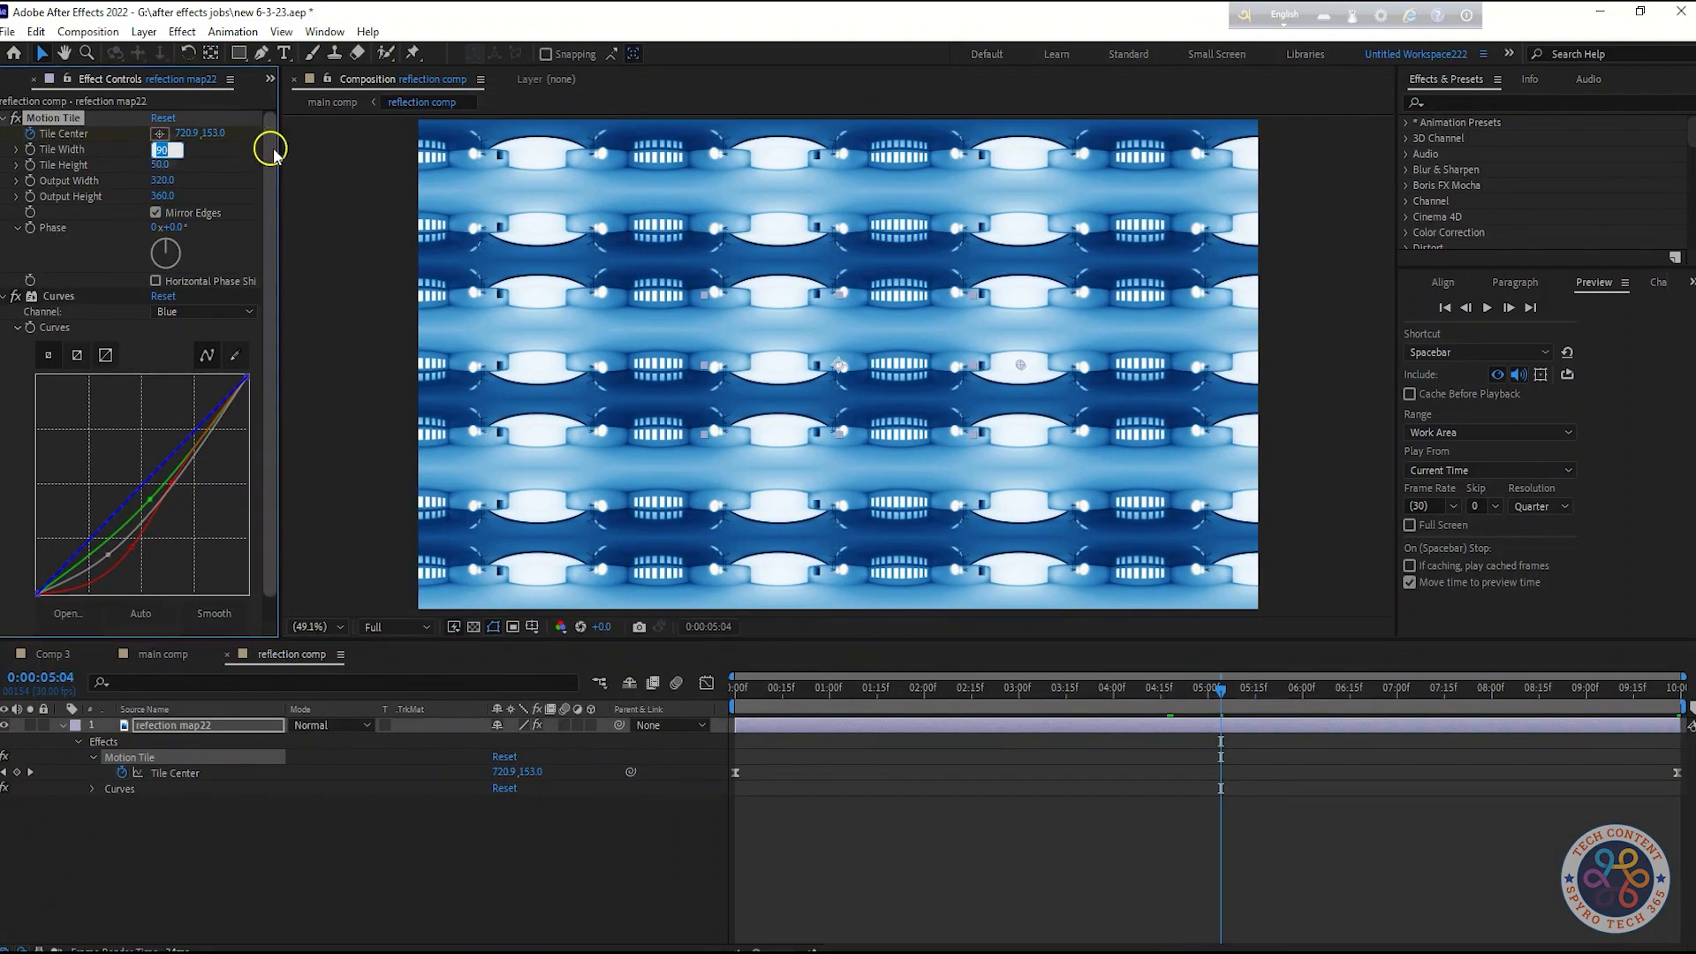
type("70")
key("Return")
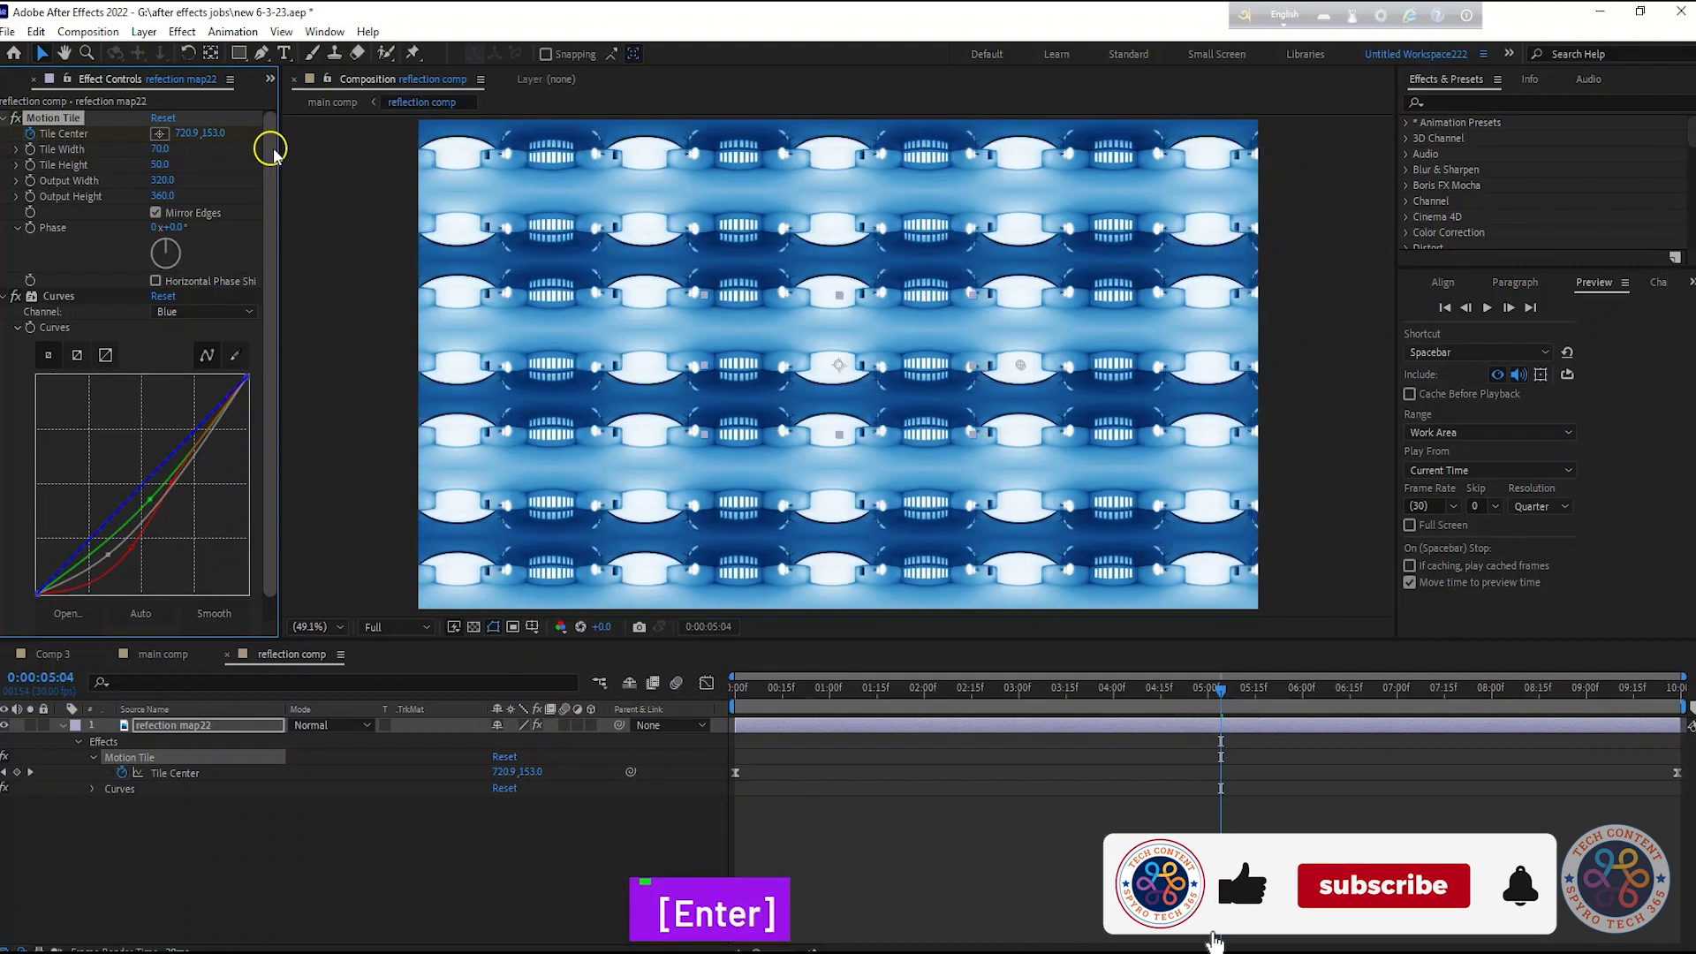
Preview the title animation from the start of the main comp
left_click(165, 655)
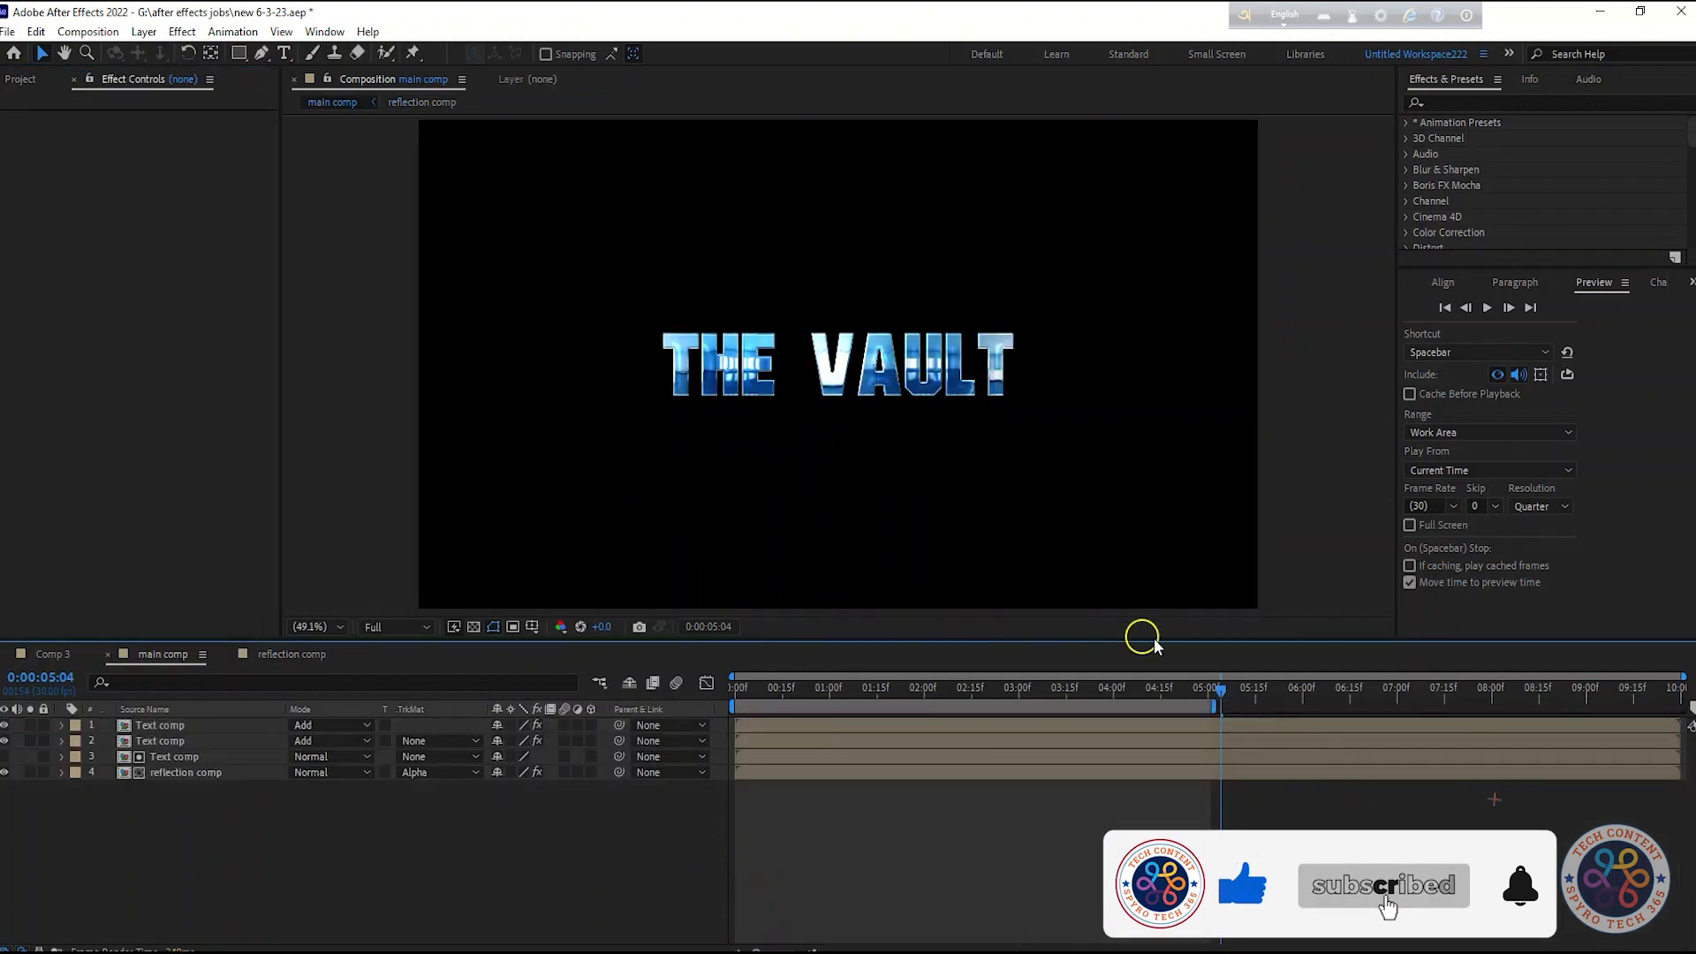
left_click_drag(1214, 689, 651, 692)
key("space")
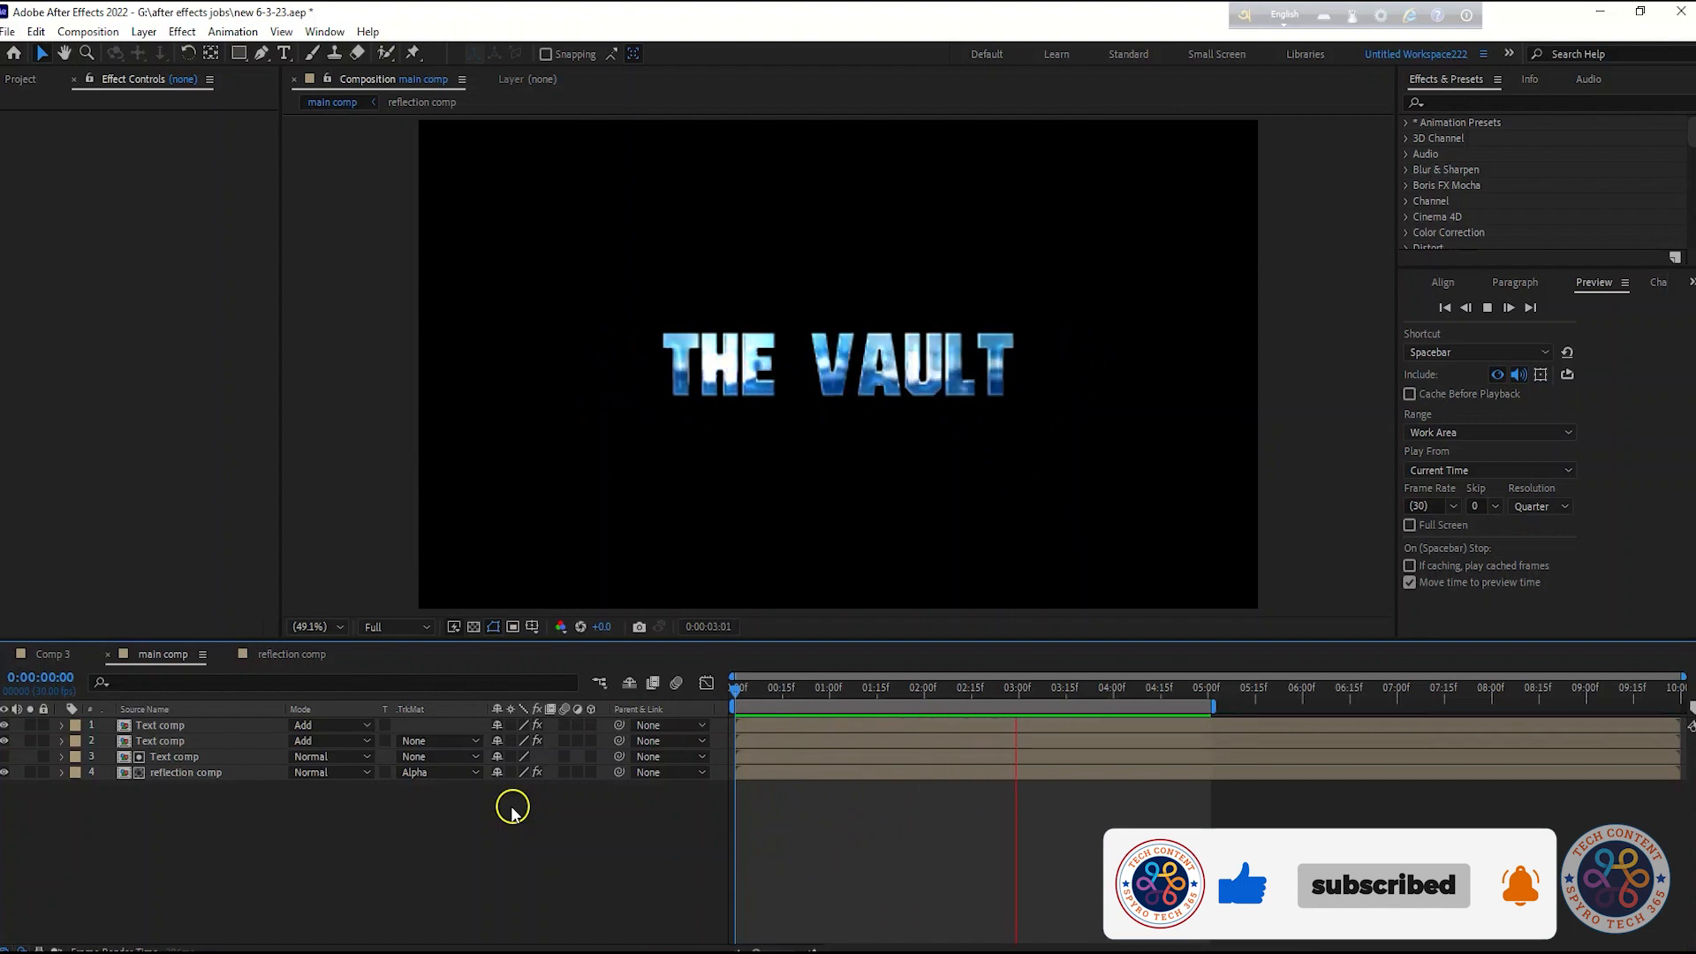
key("space")
key("space")
key("space")
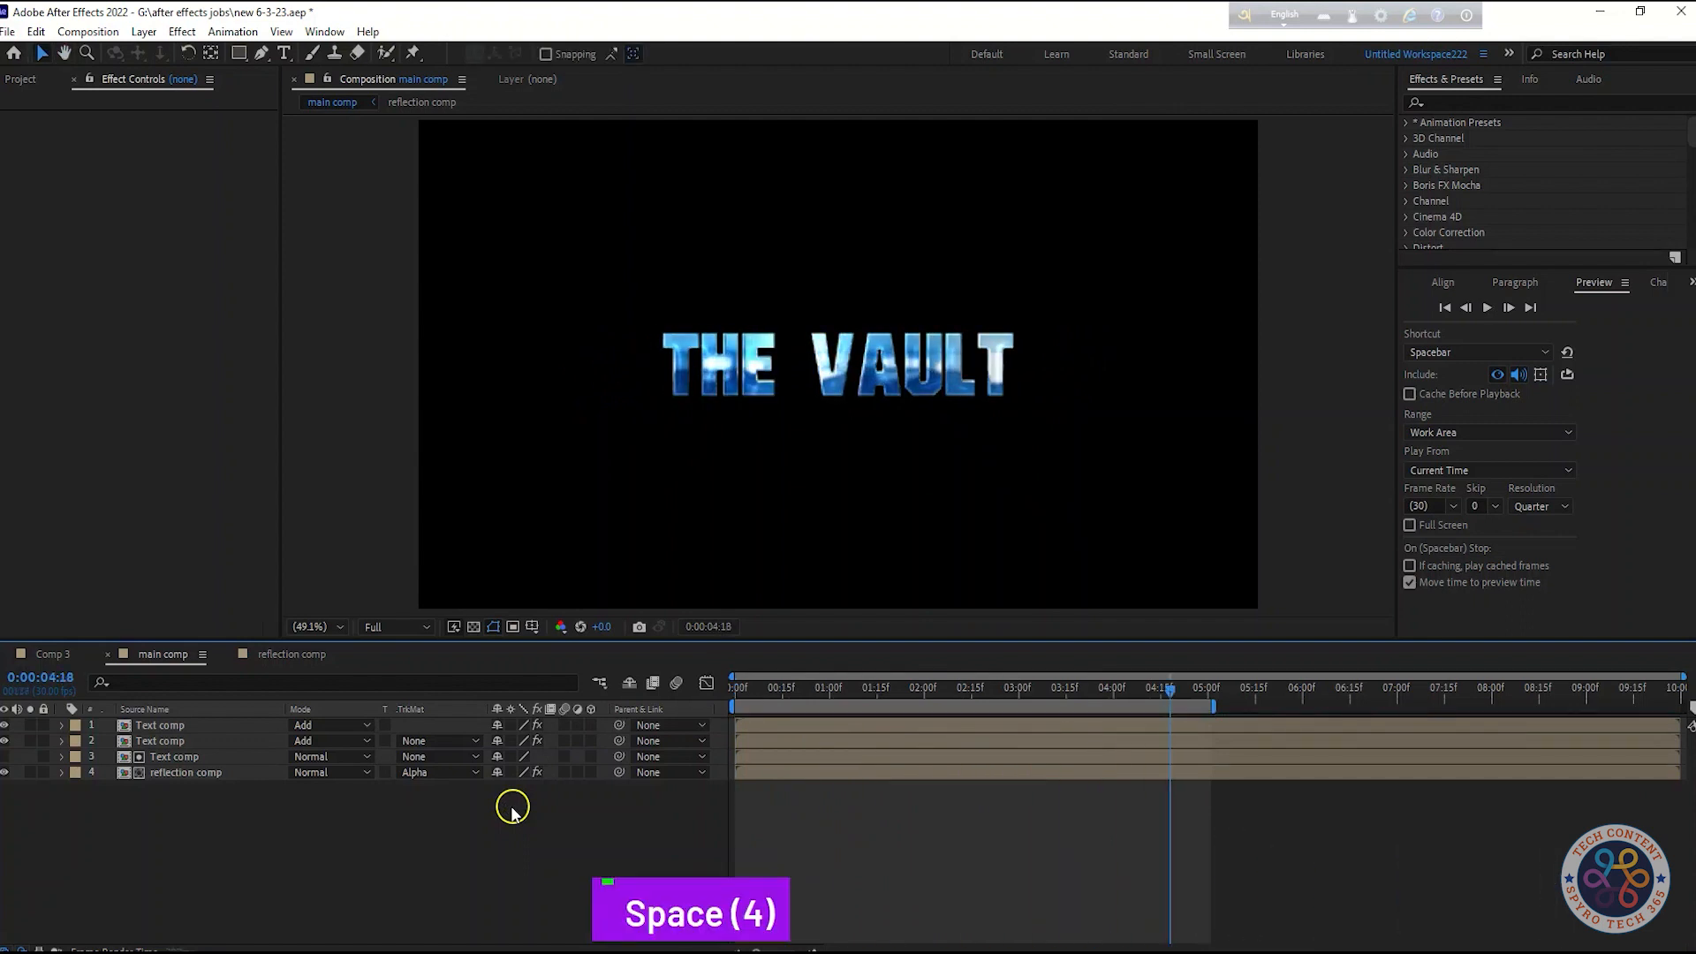
key("space")
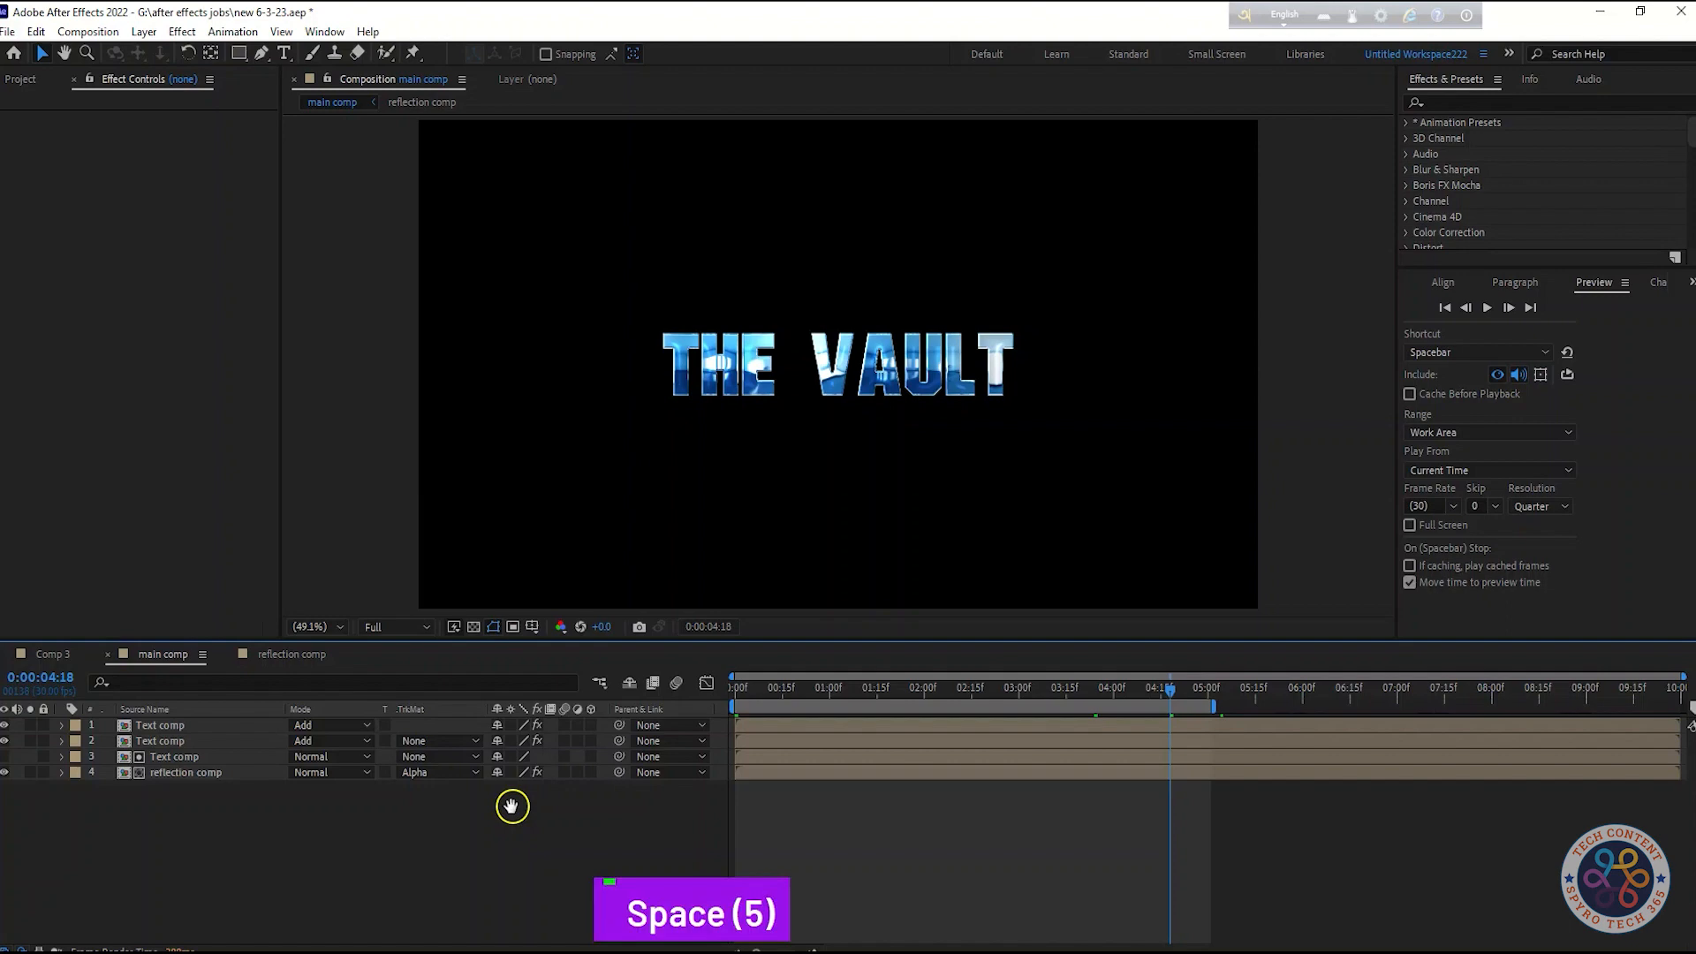
key("space")
key("space")
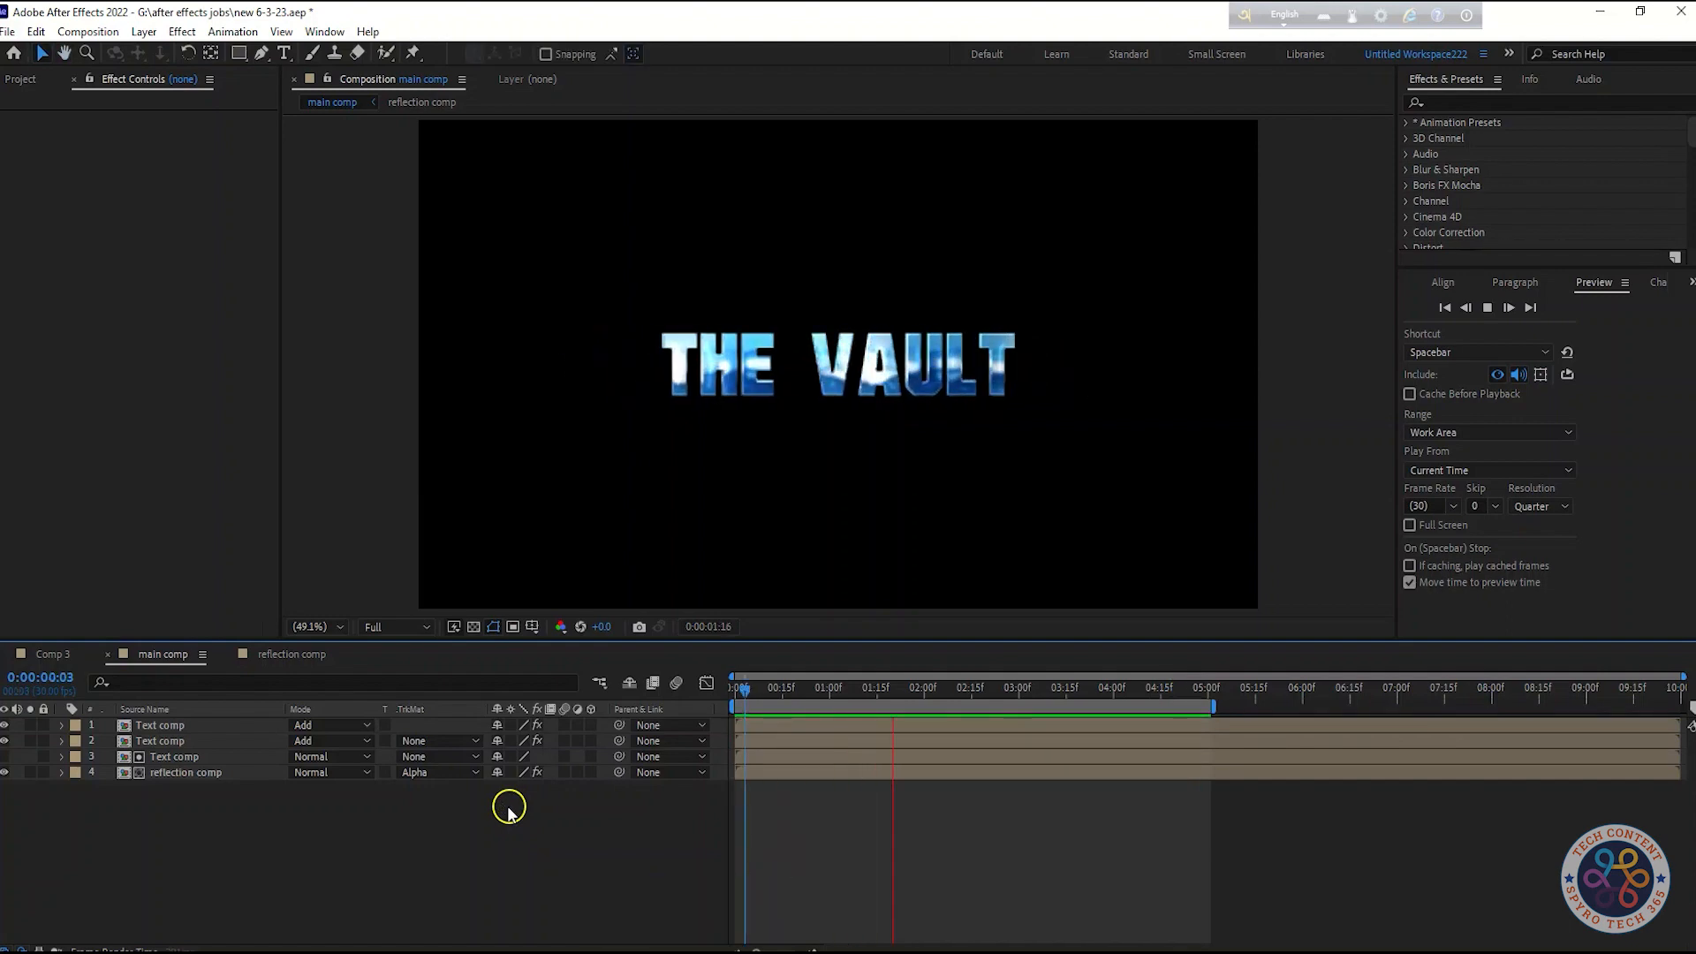
key("space")
Try scrubbing the Motion Tile Tile Center X value in the reflection comp and undo the change
left_click(291, 655)
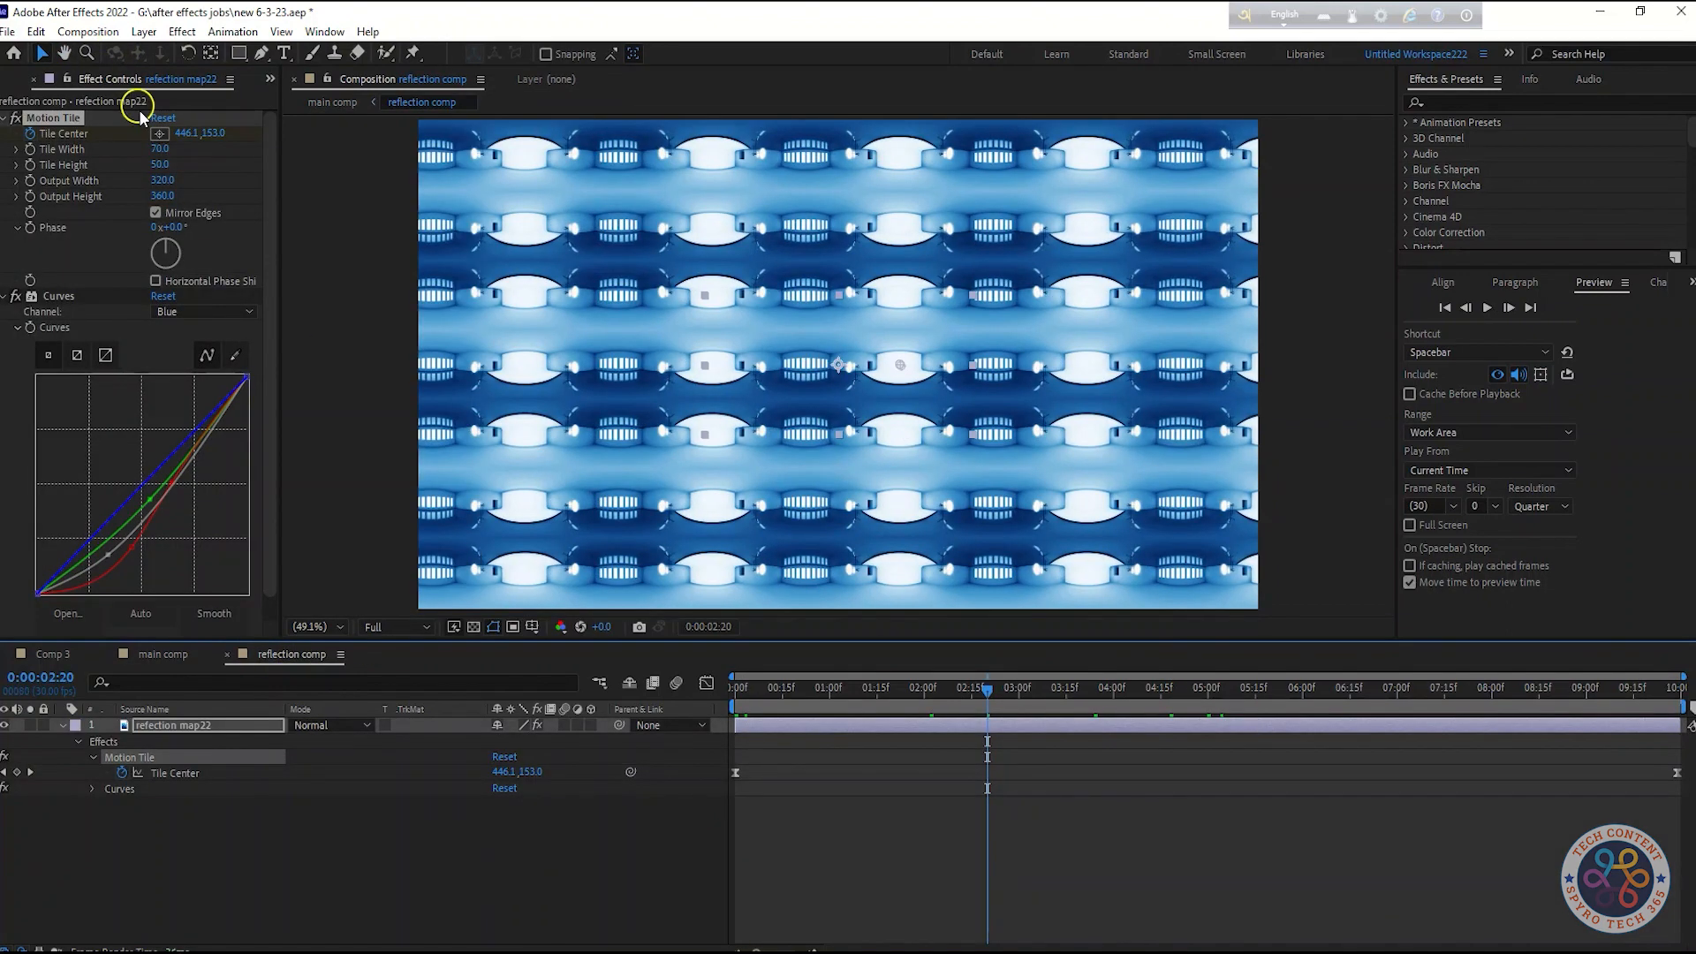
left_click_drag(162, 150, 190, 151)
key("ctrl+z")
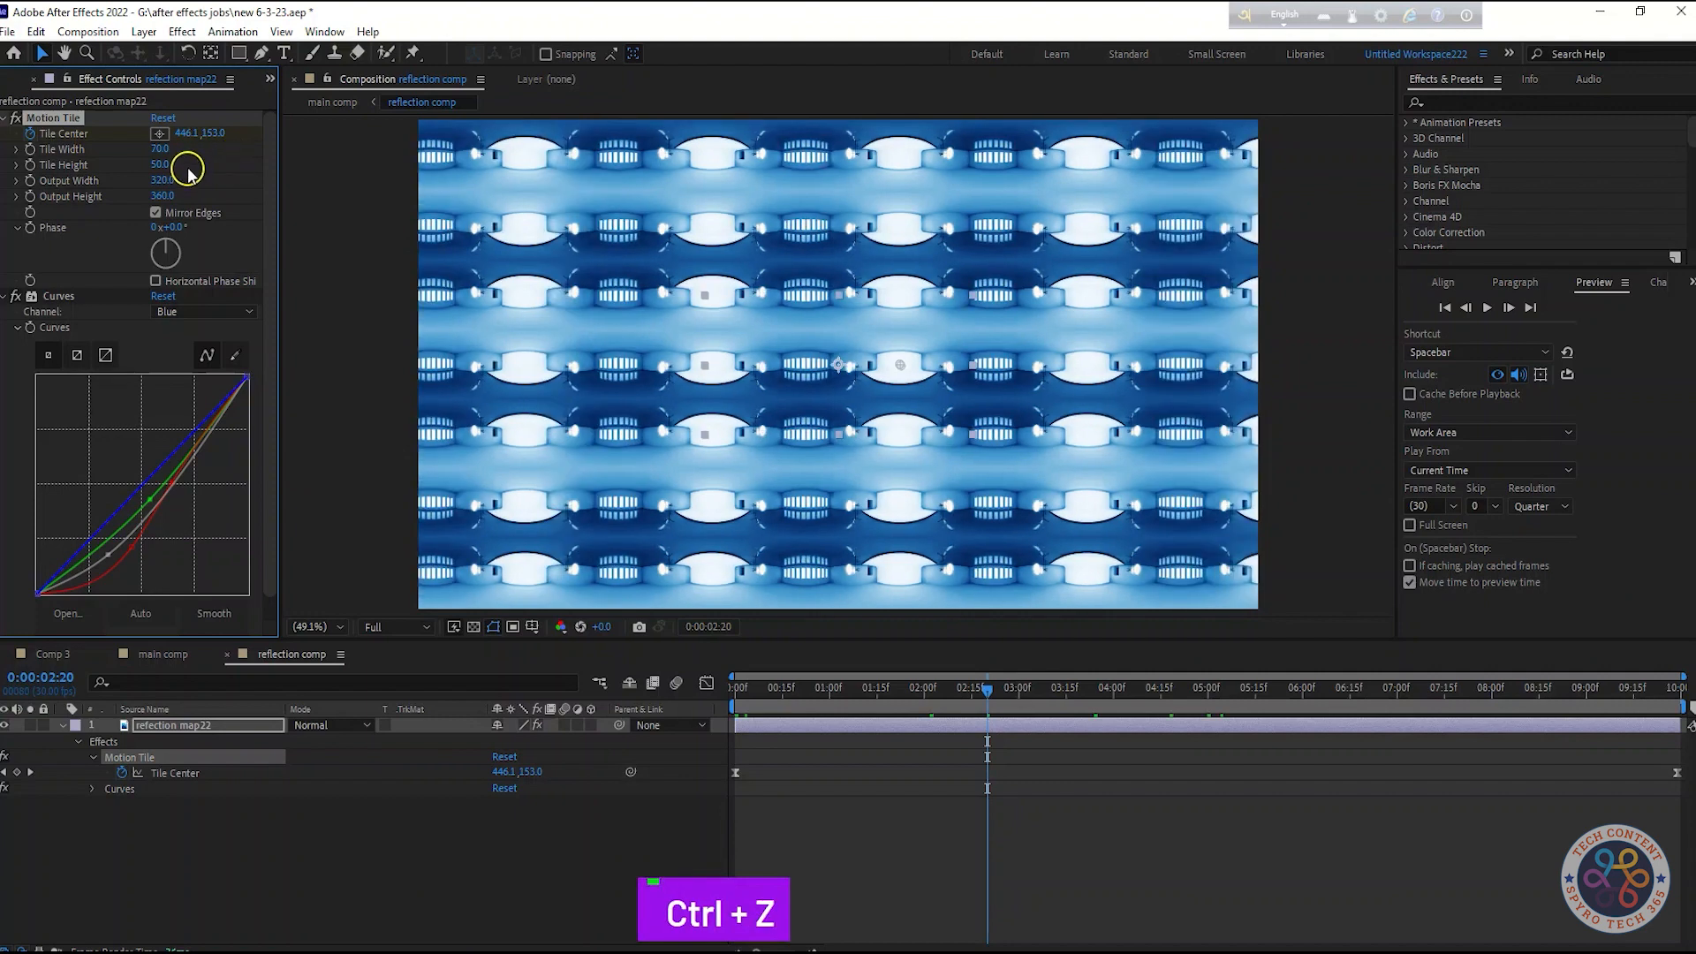
left_click(168, 655)
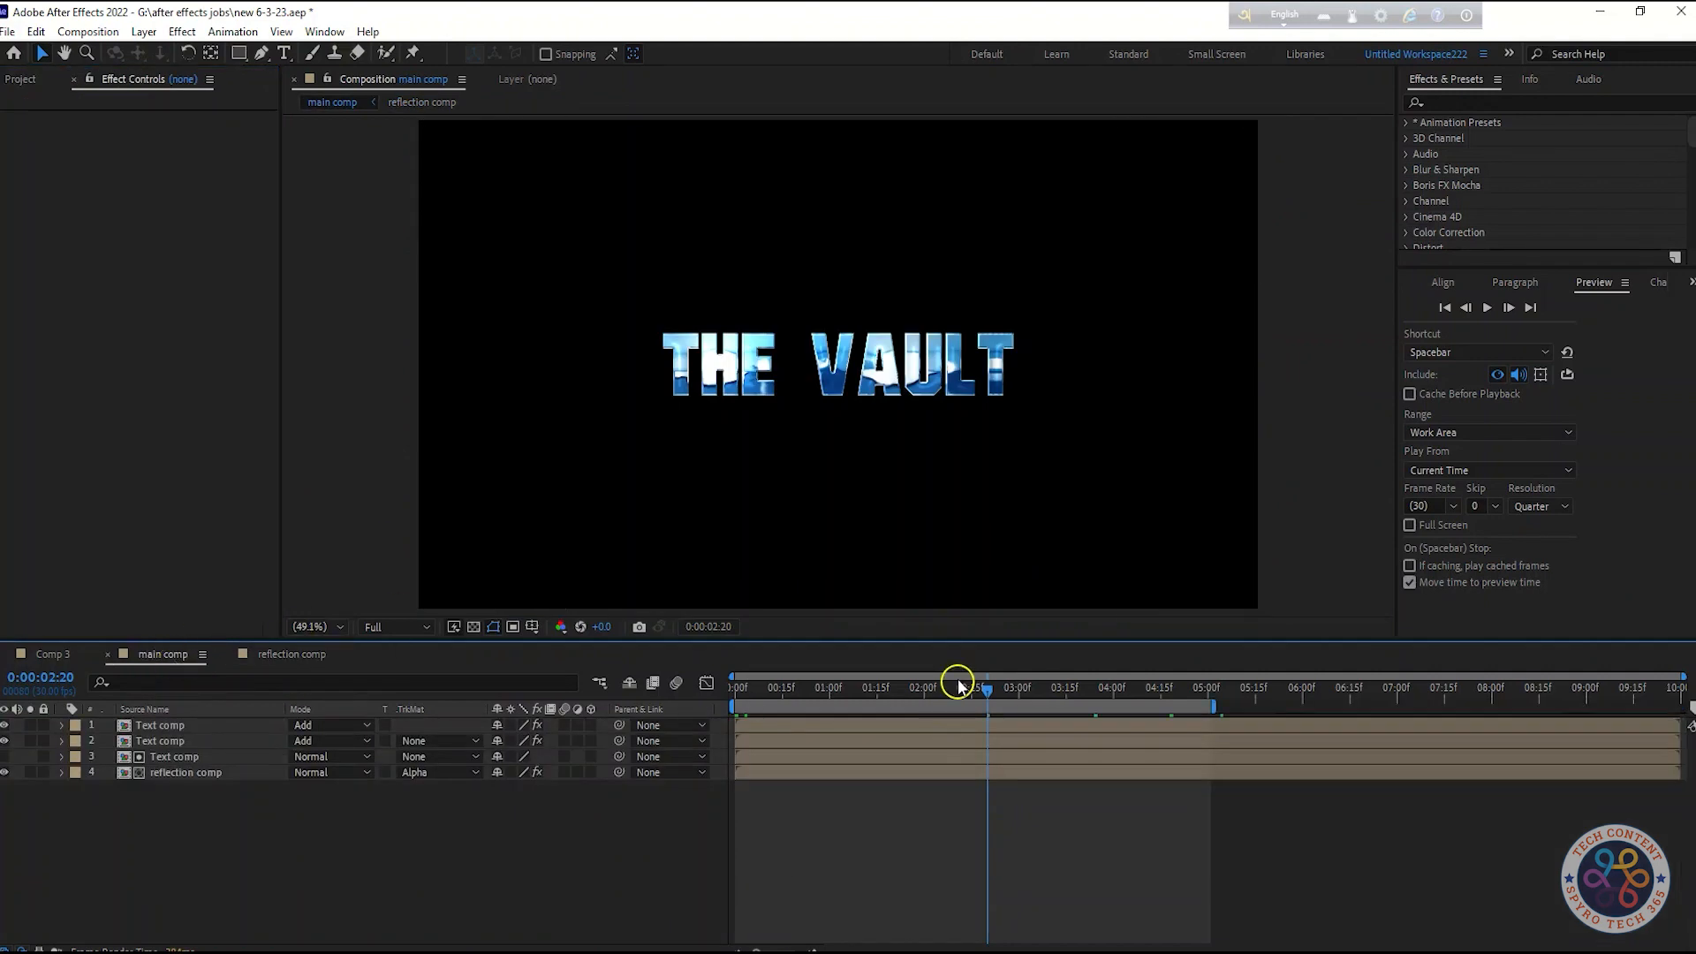
Check the Curves channel options on the reflection map layer in the reflection comp
left_click(291, 654)
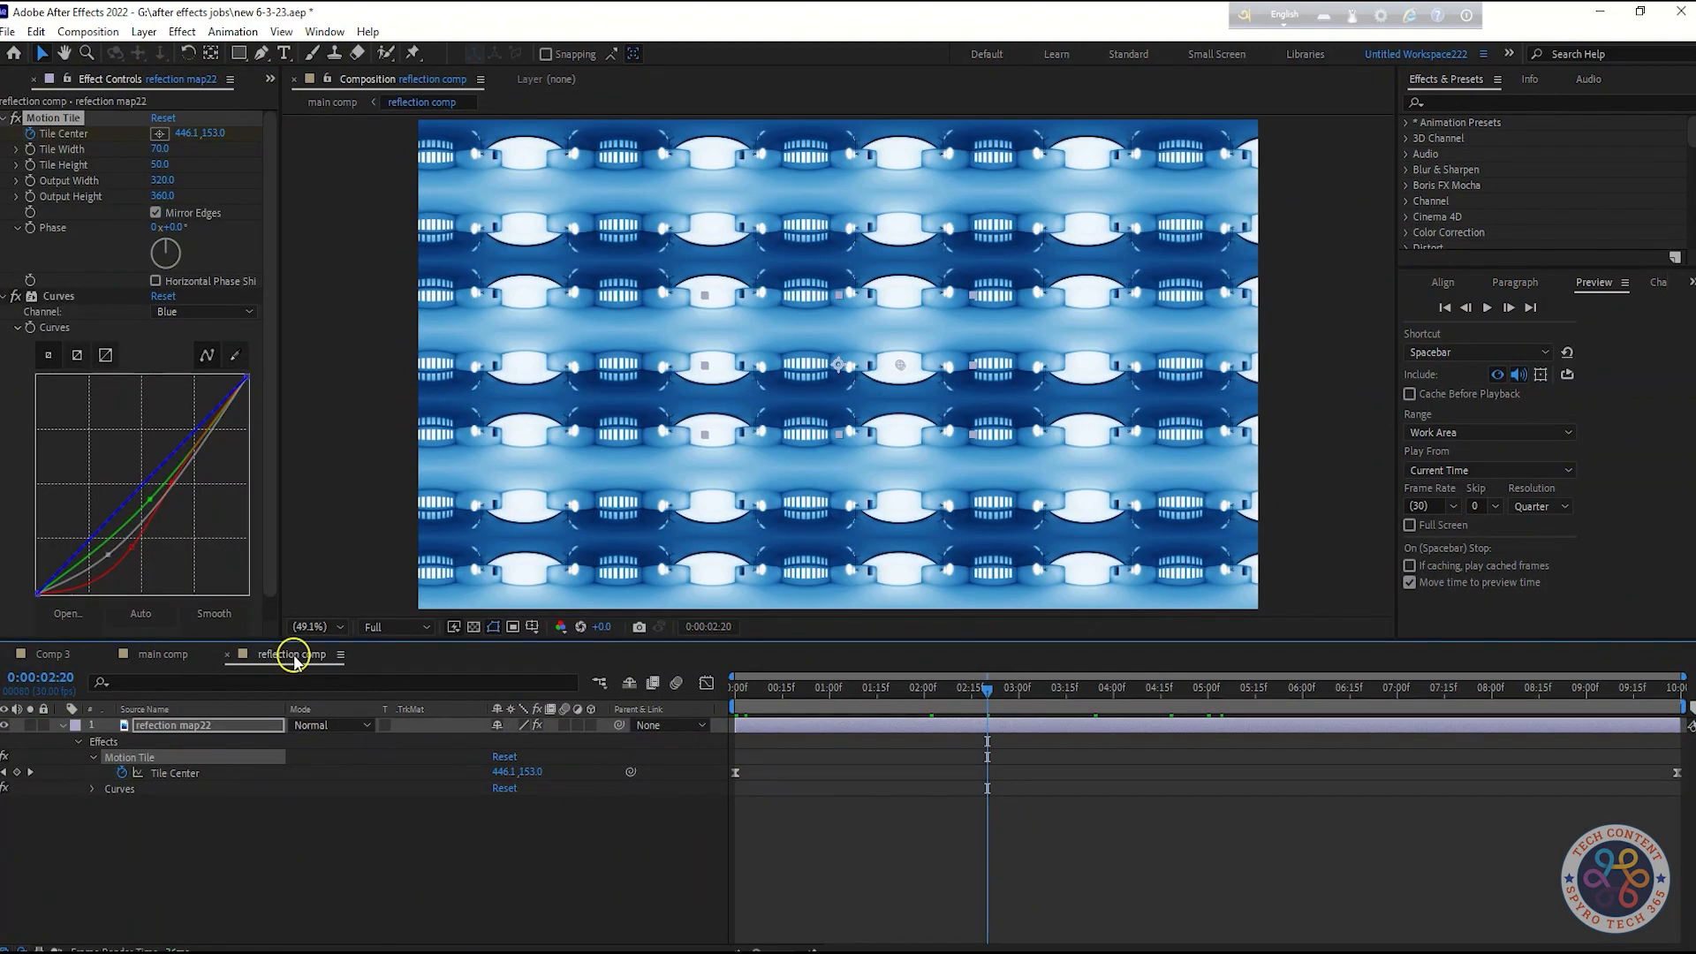
left_click(183, 313)
left_click(191, 332)
left_click(167, 656)
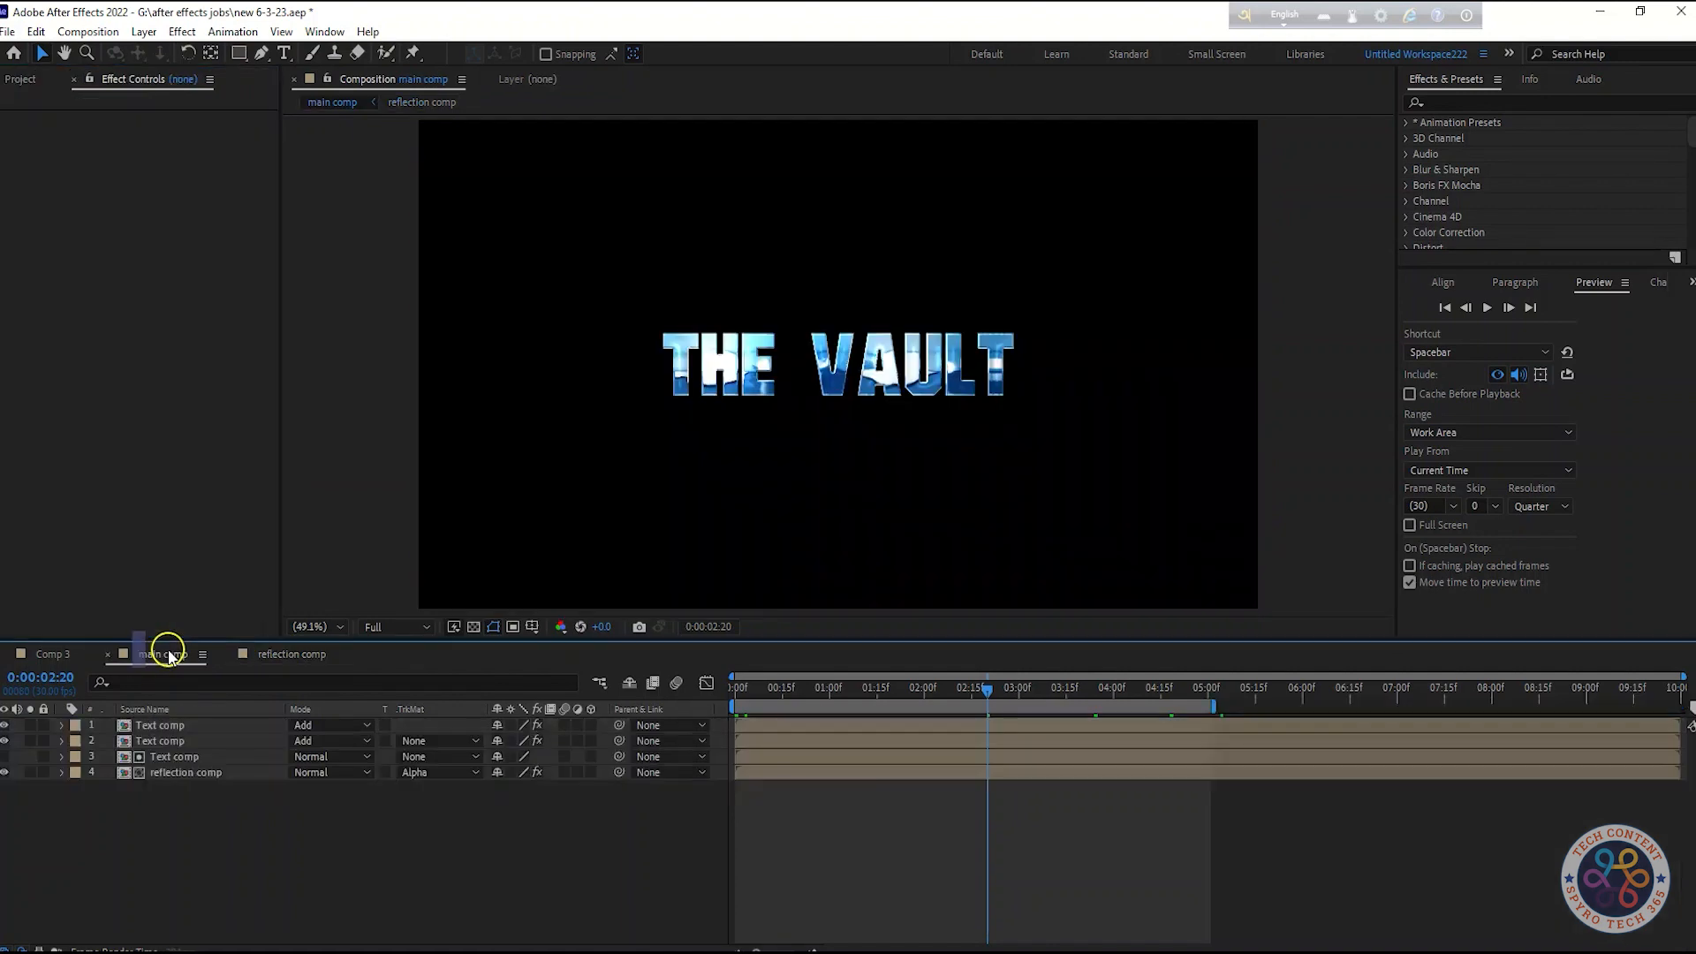
Play the main comp animation again from the beginning to review it
left_click_drag(936, 693, 569, 837)
key("space")
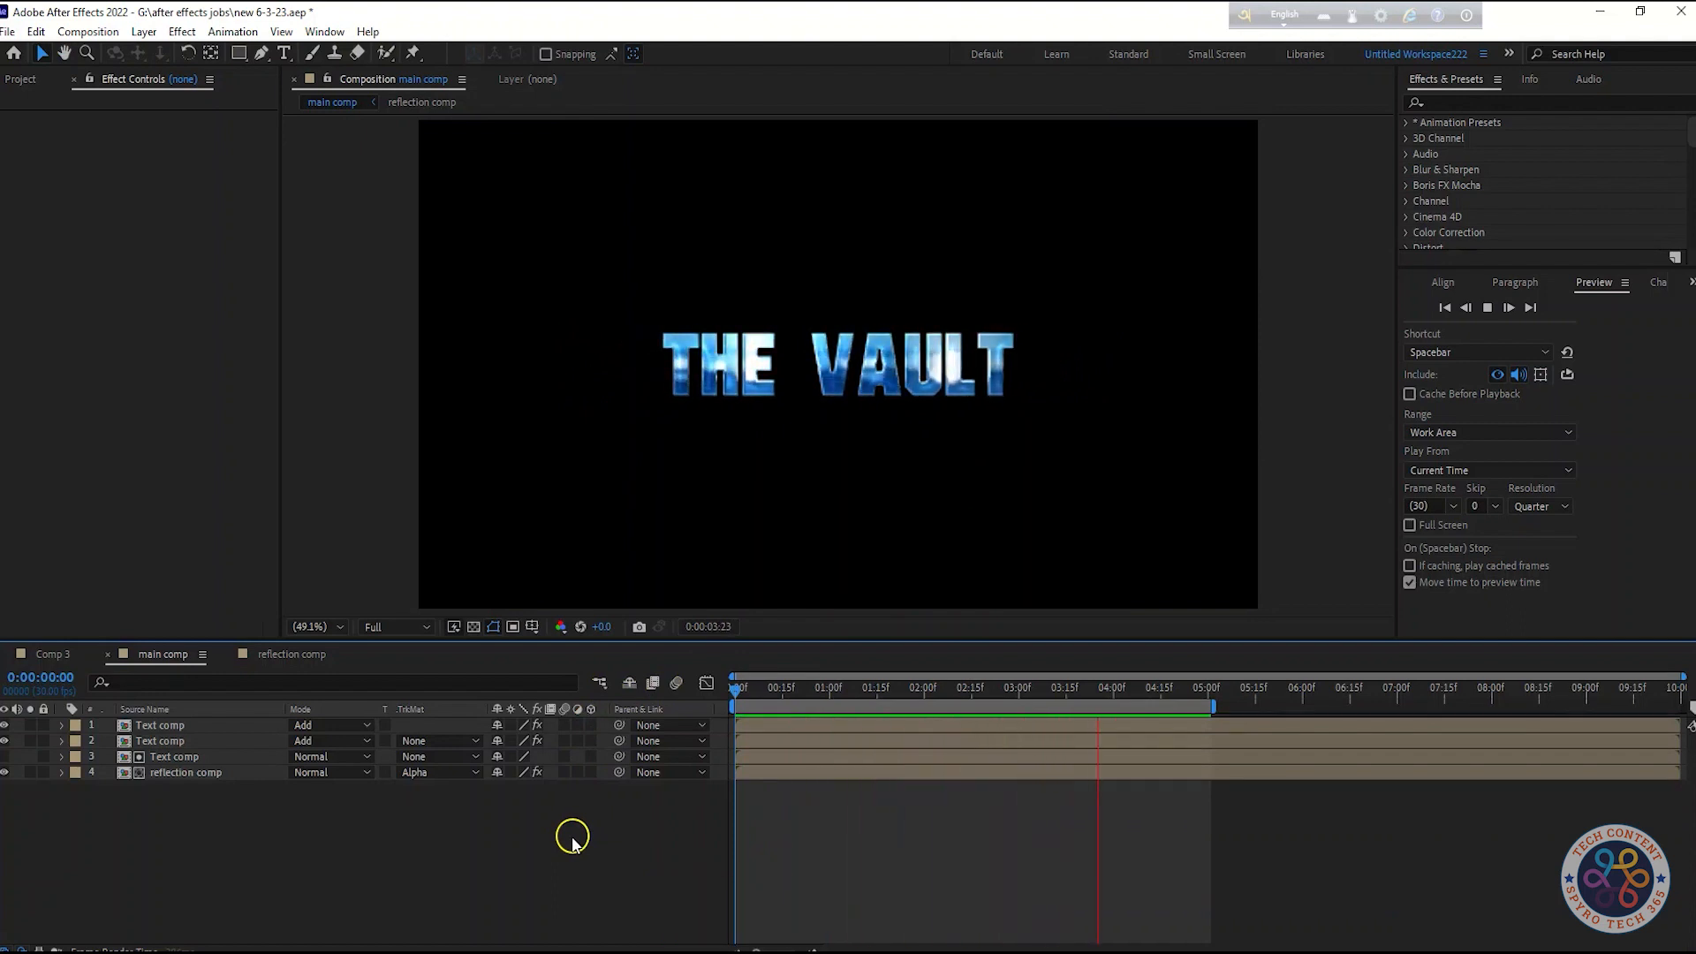
key("space")
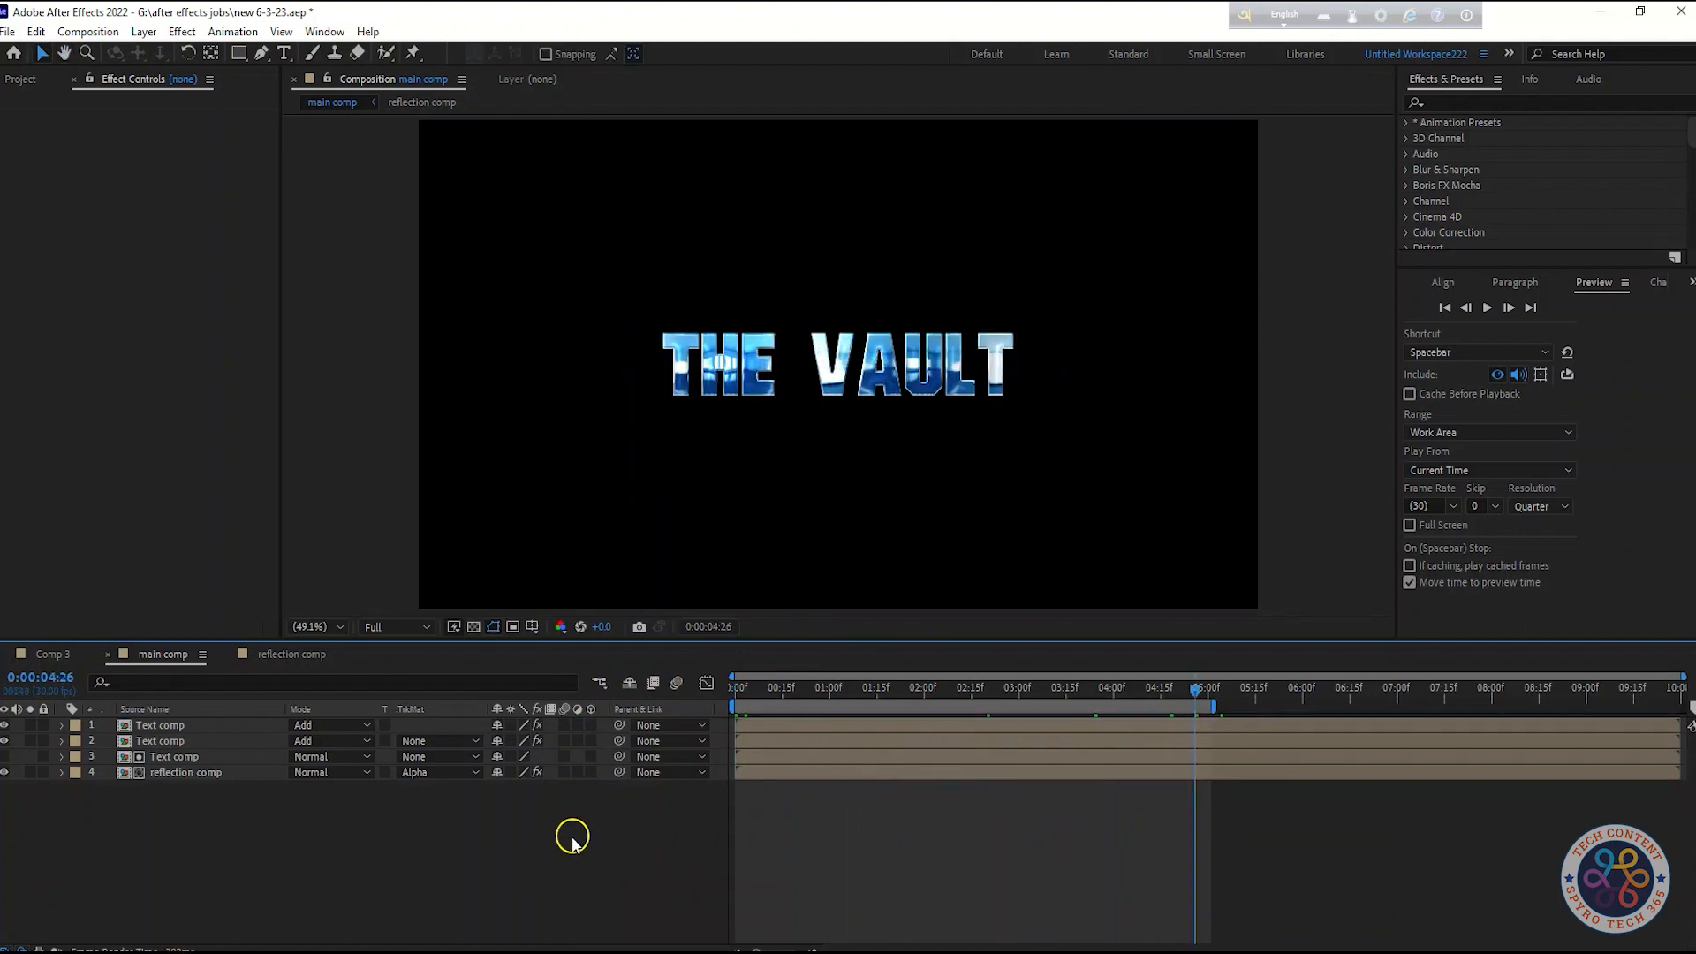
key("space")
key("space")
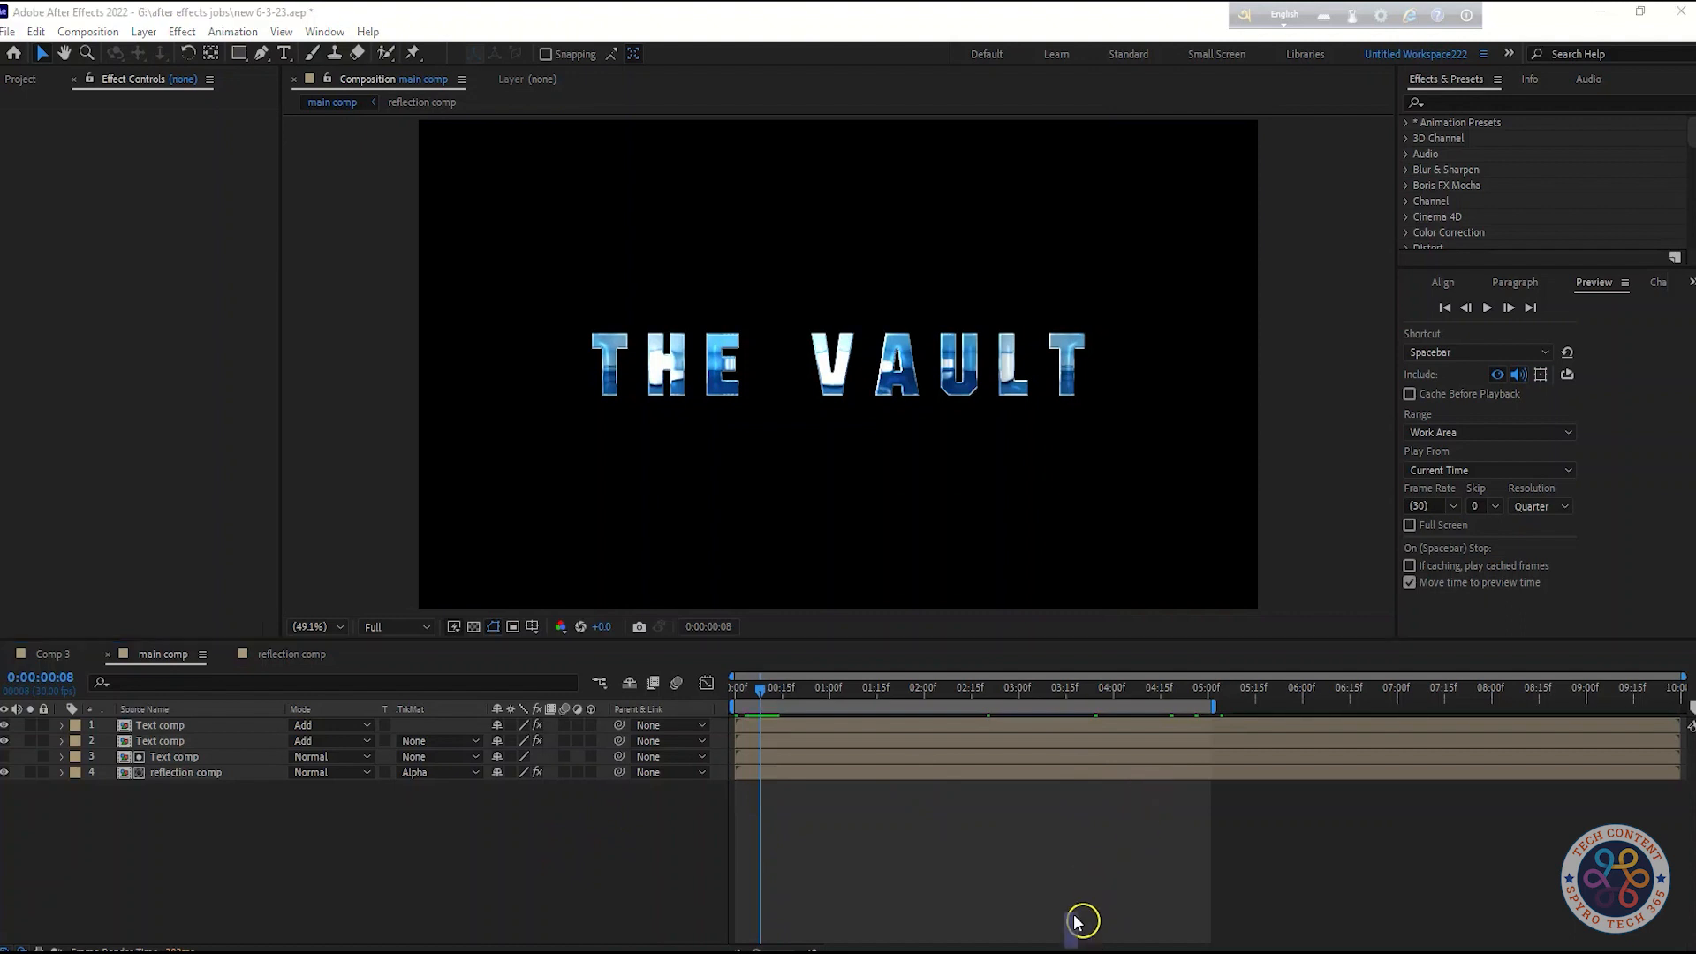
Add a new adjustment layer to the main comp and apply Sharpen with a Sharpen Amount of 28
right_click(360, 837)
mouse_move(436, 620)
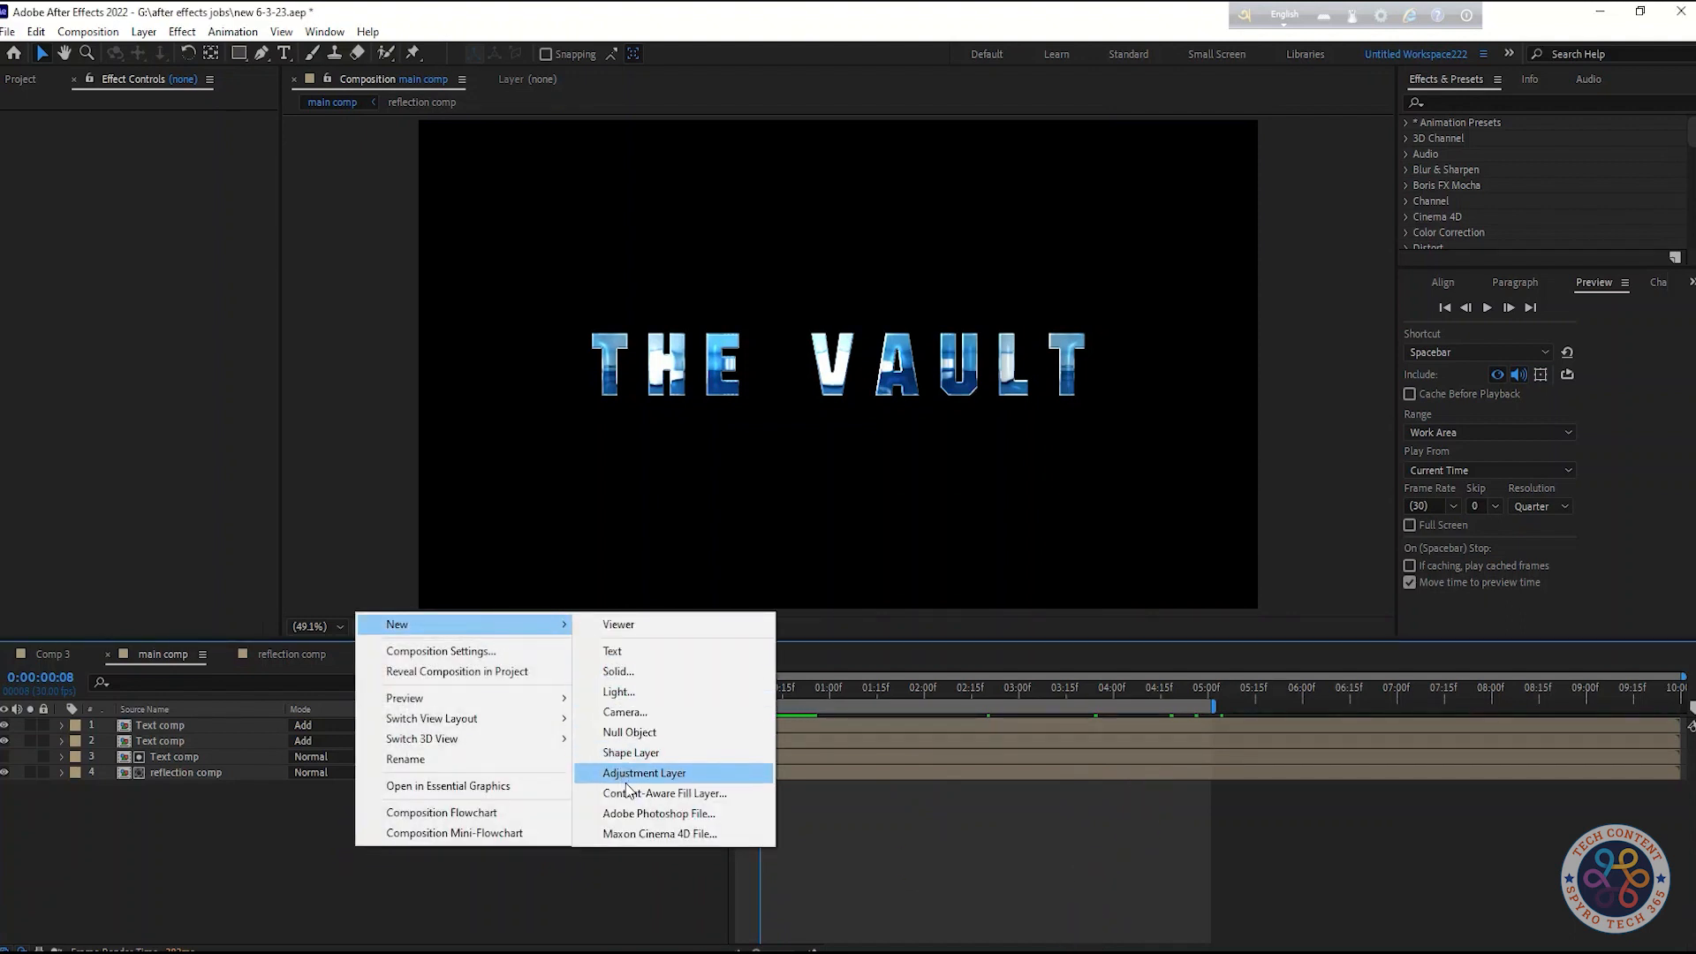
left_click(674, 768)
key("shift+Tab")
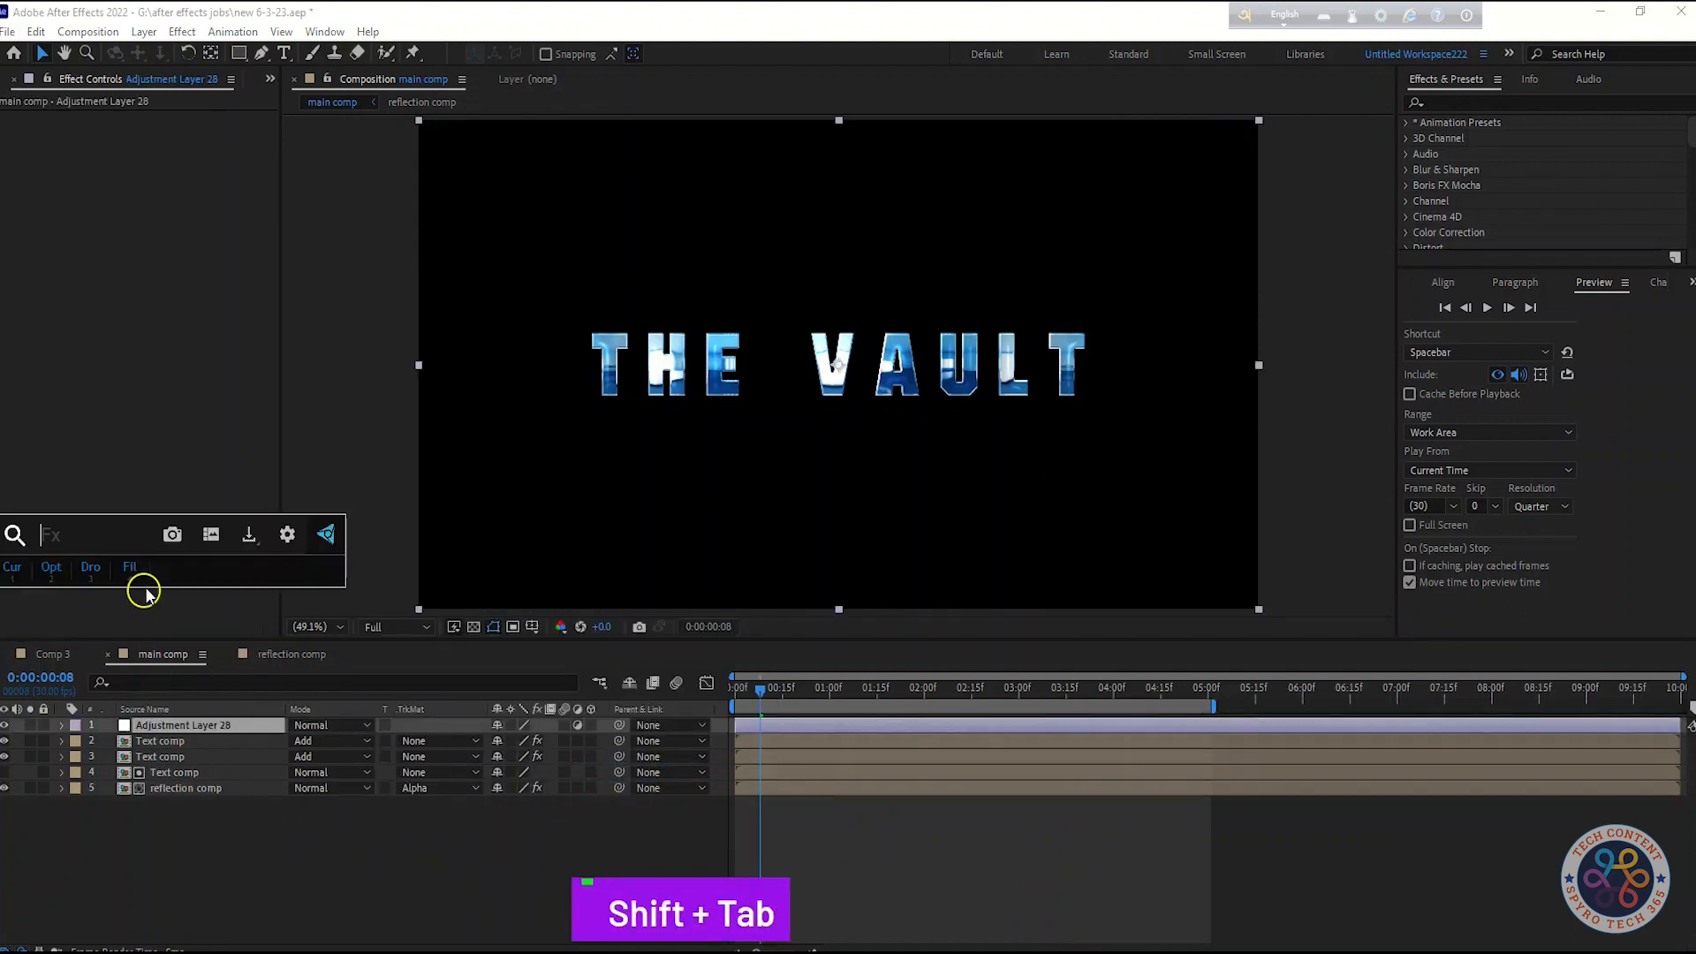
type("s")
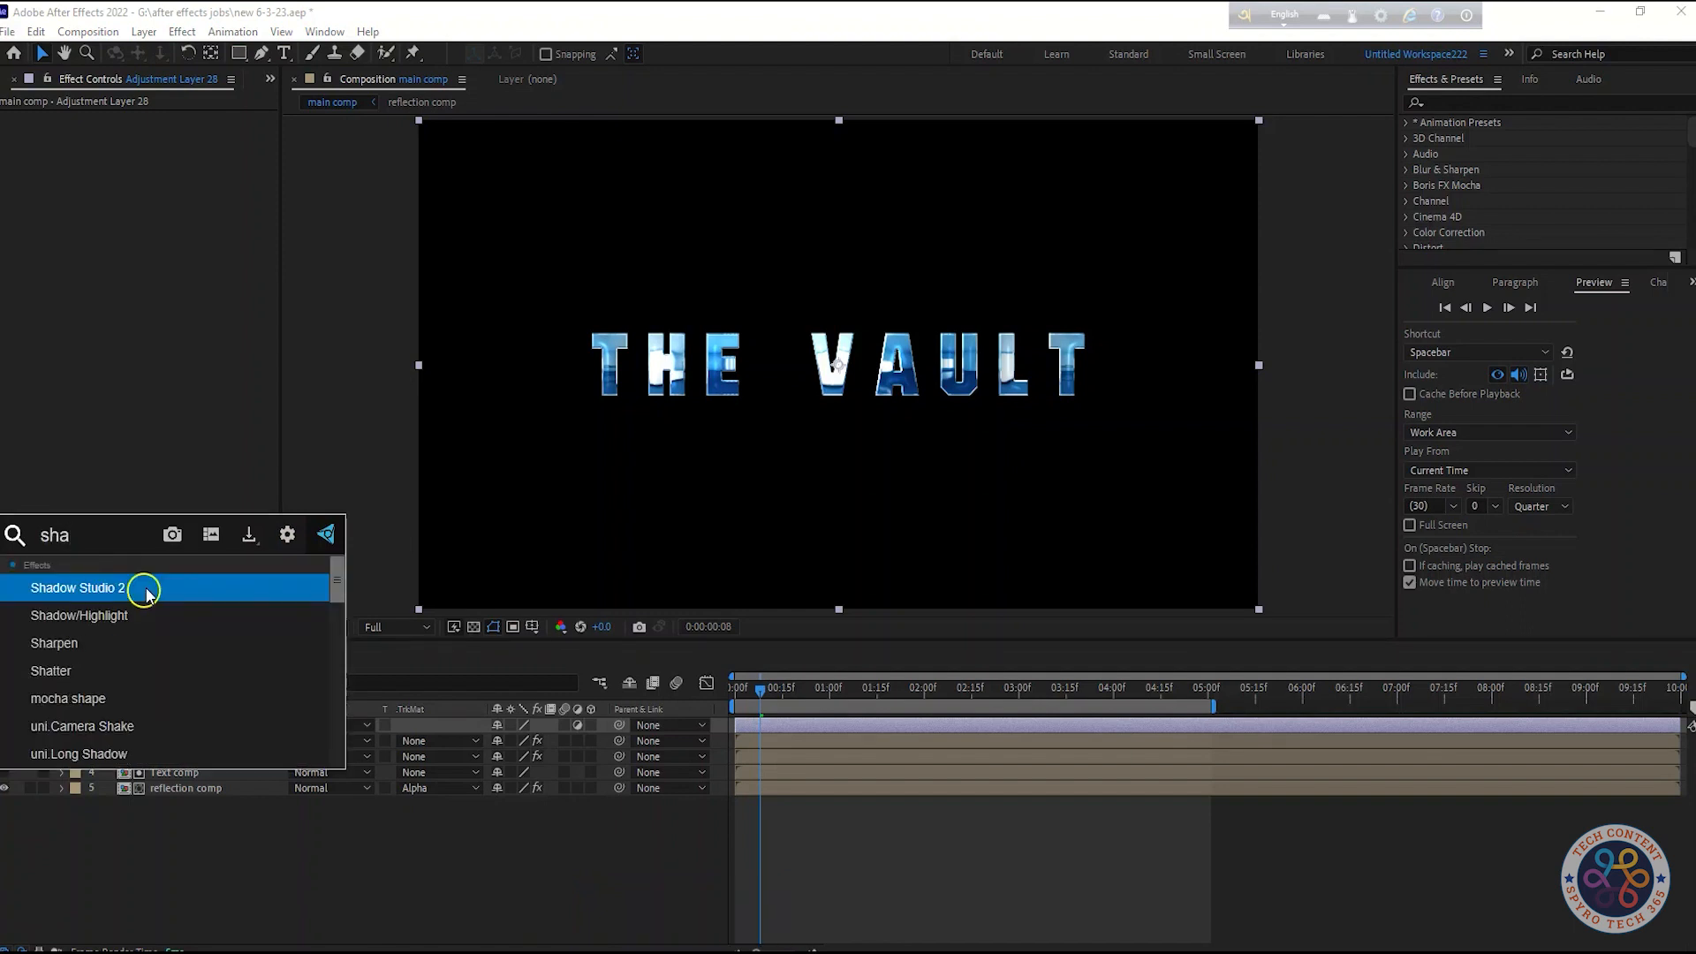
type("ha")
left_click(88, 643)
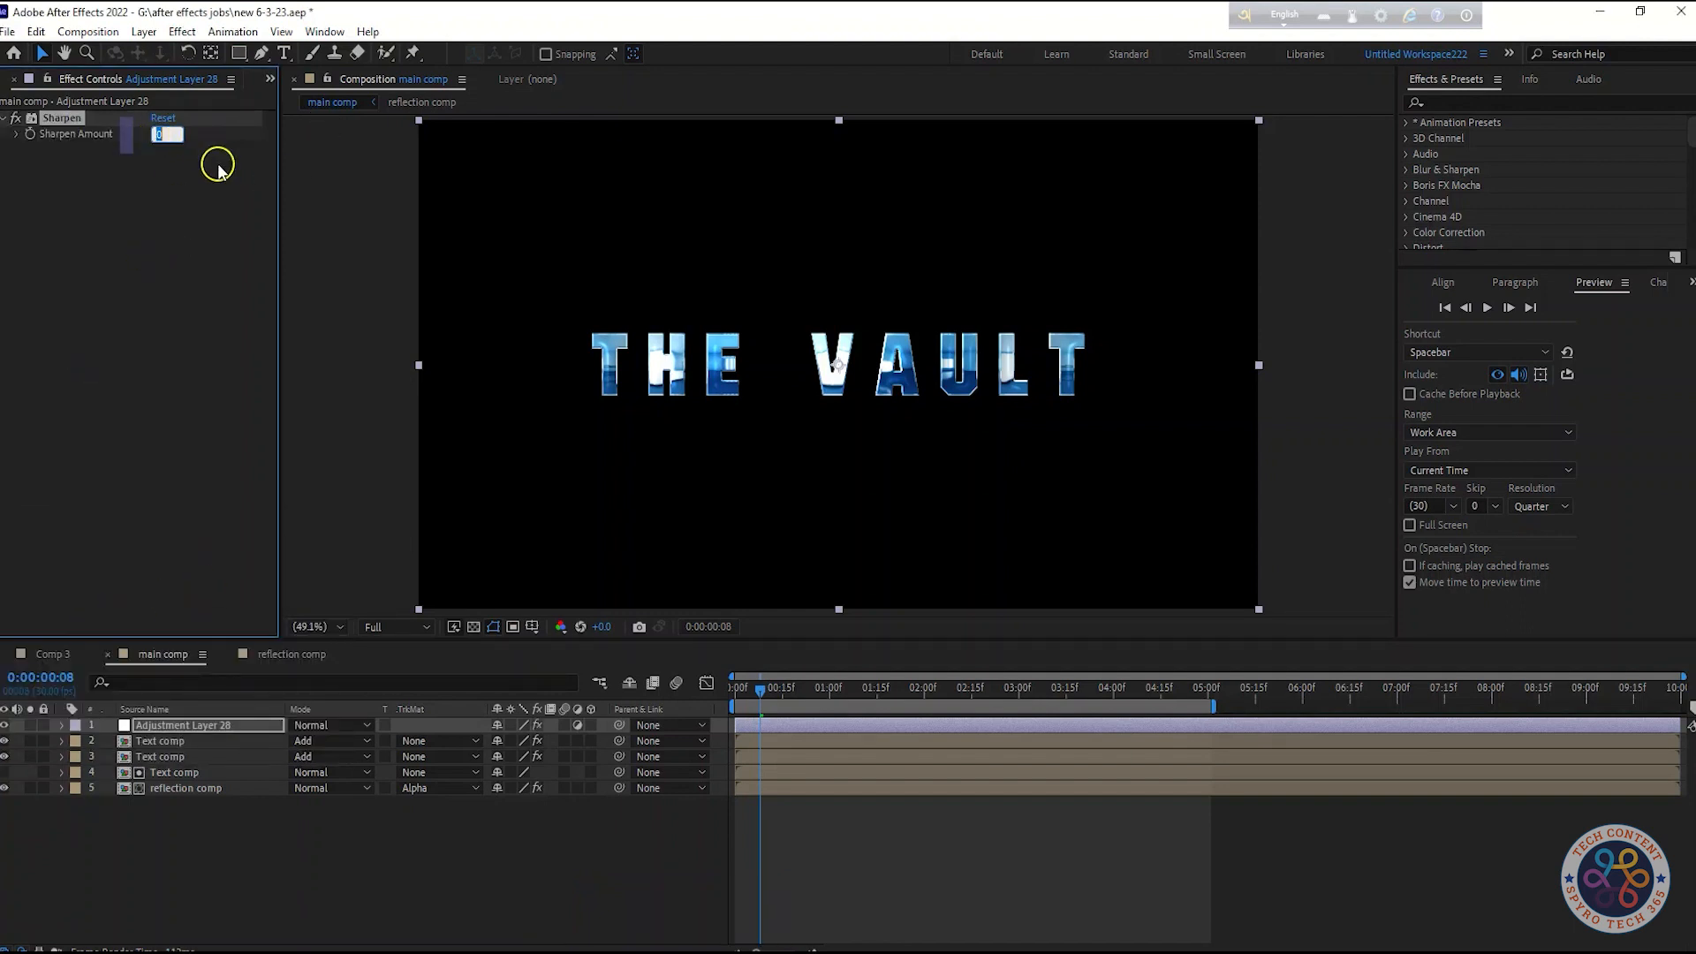
left_click(162, 292)
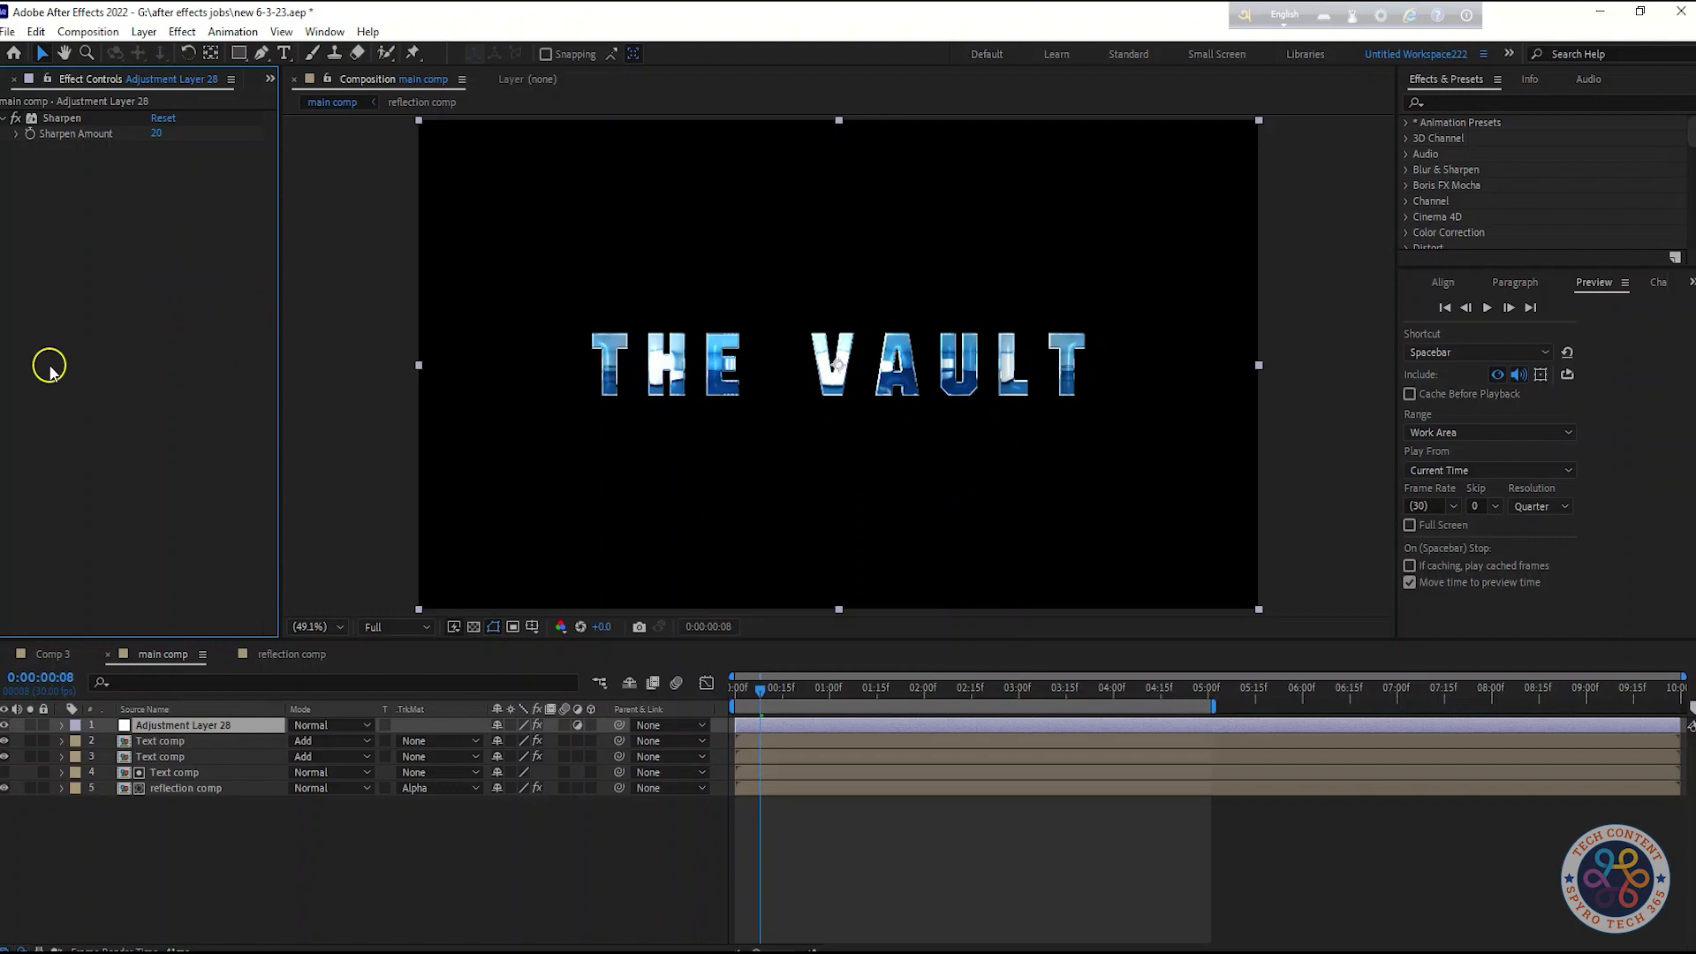
Deselect the layers and save the project
left_click(248, 839)
left_click(172, 725)
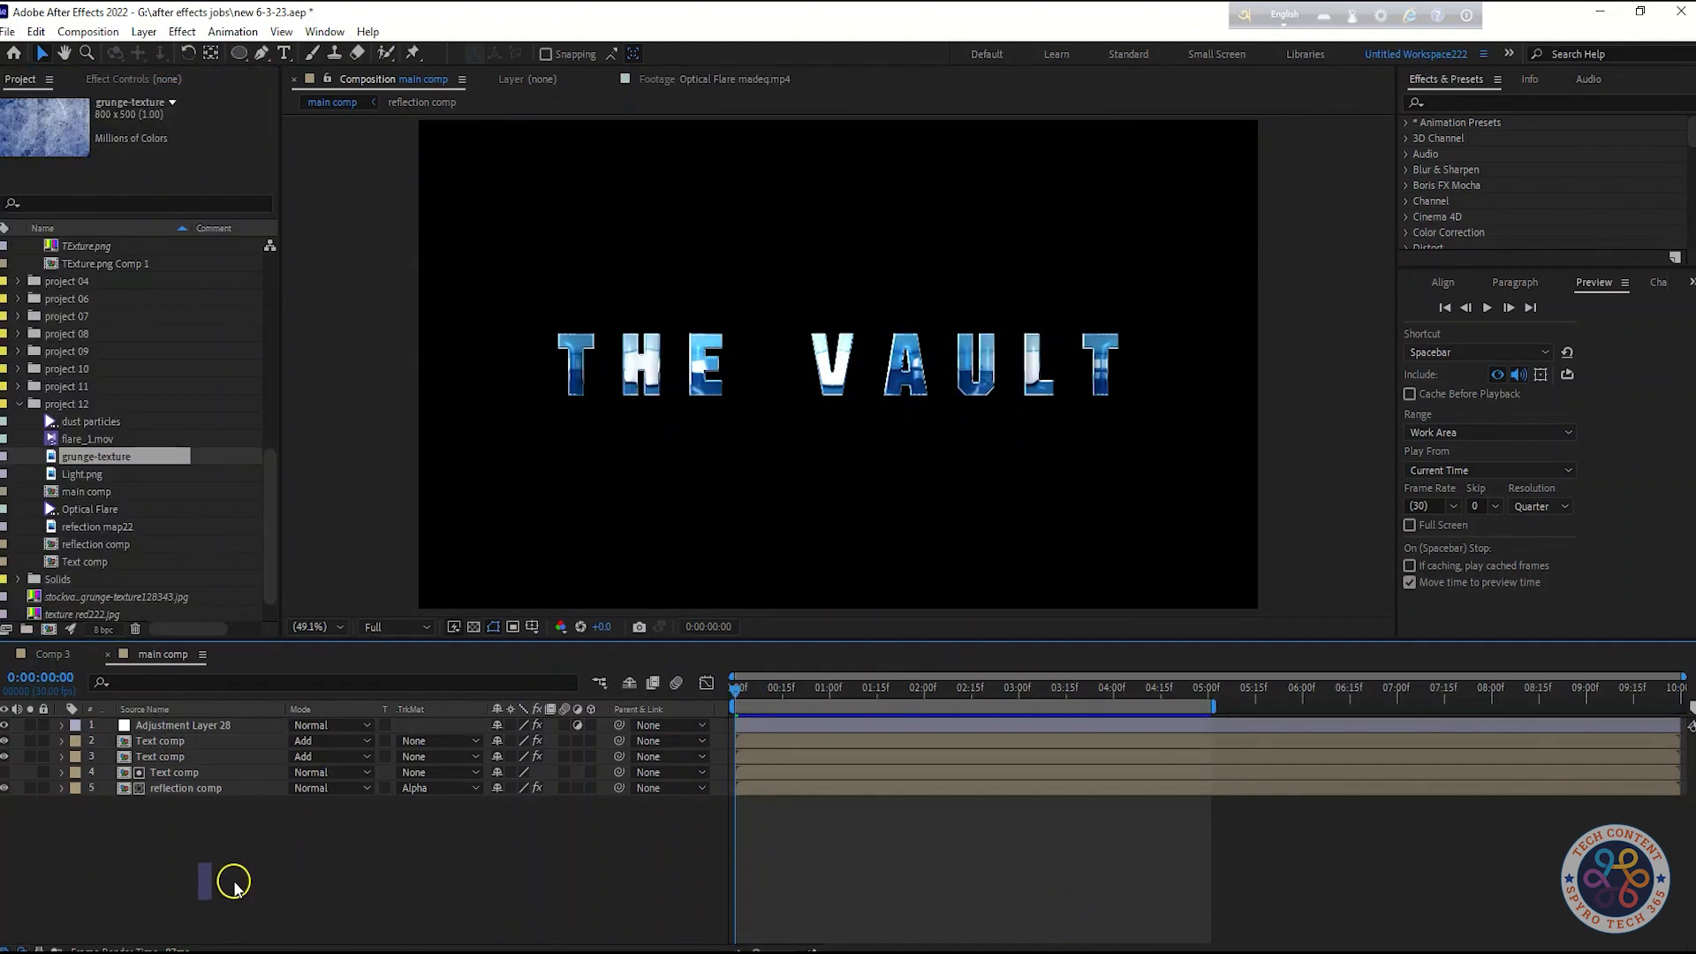
key("ctrl+s")
Add the grunge-texture footage as the bottom layer of the main comp, fitted to the composition
left_click_drag(99, 456, 132, 803)
right_click(256, 805)
mouse_move(411, 362)
left_click(548, 598)
left_click(281, 873)
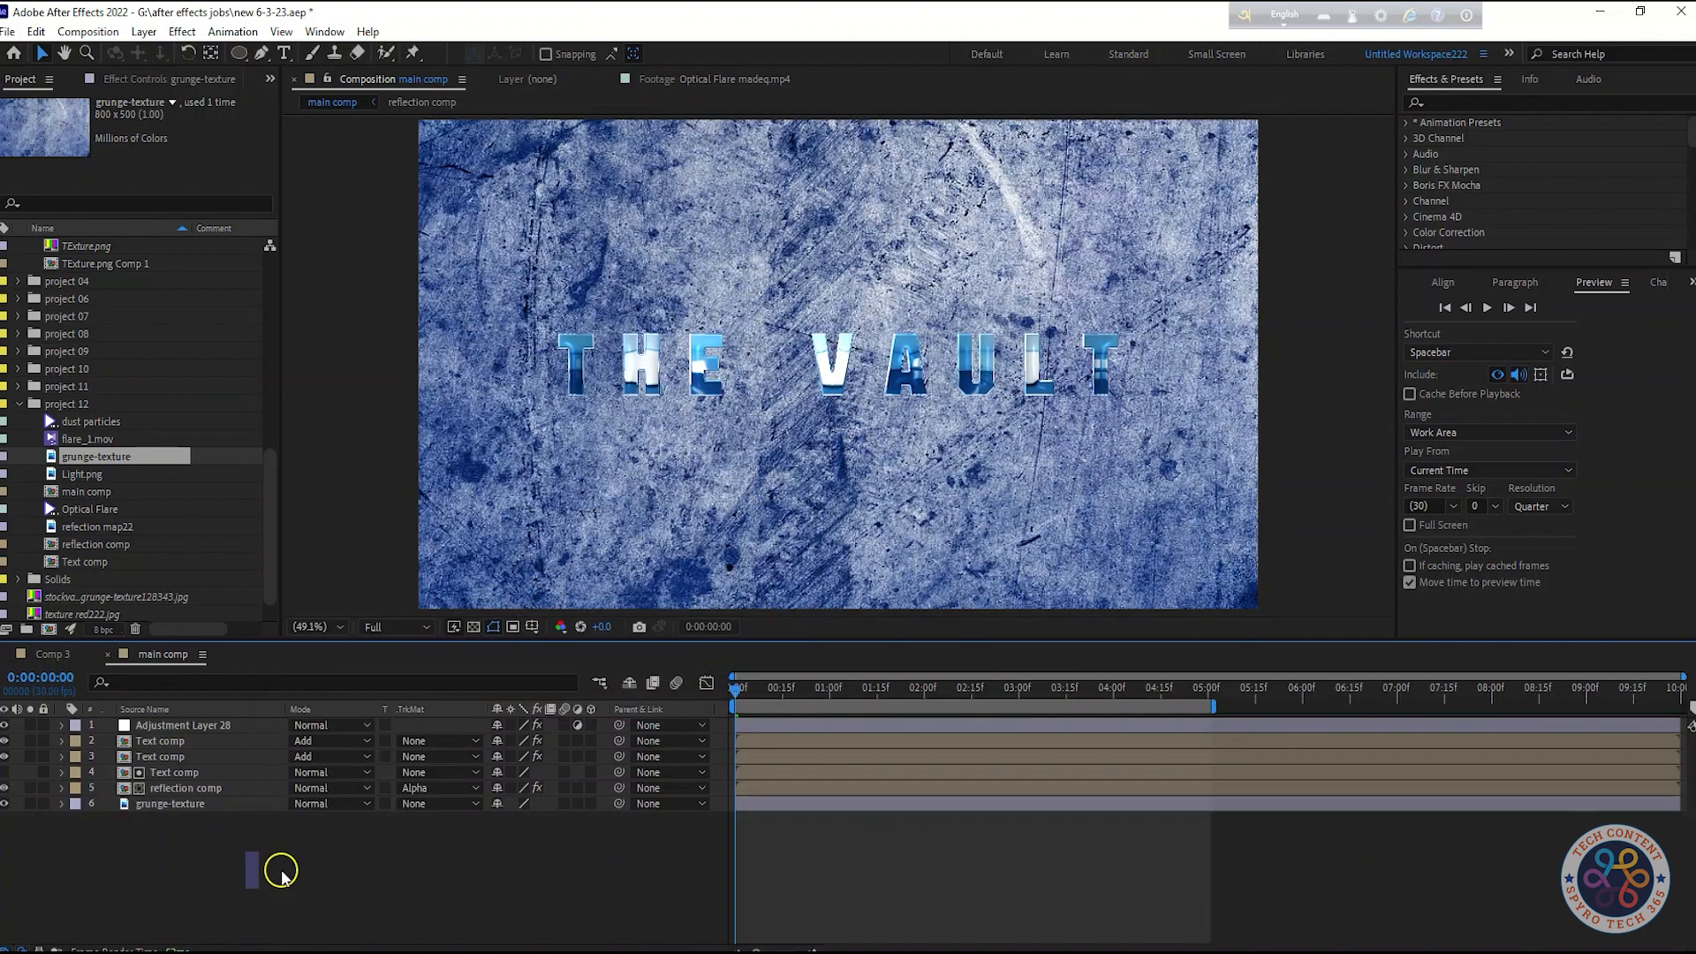
Pre-compose the grunge-texture layer into a new composition named bg
right_click(139, 800)
left_click(223, 703)
type("bg")
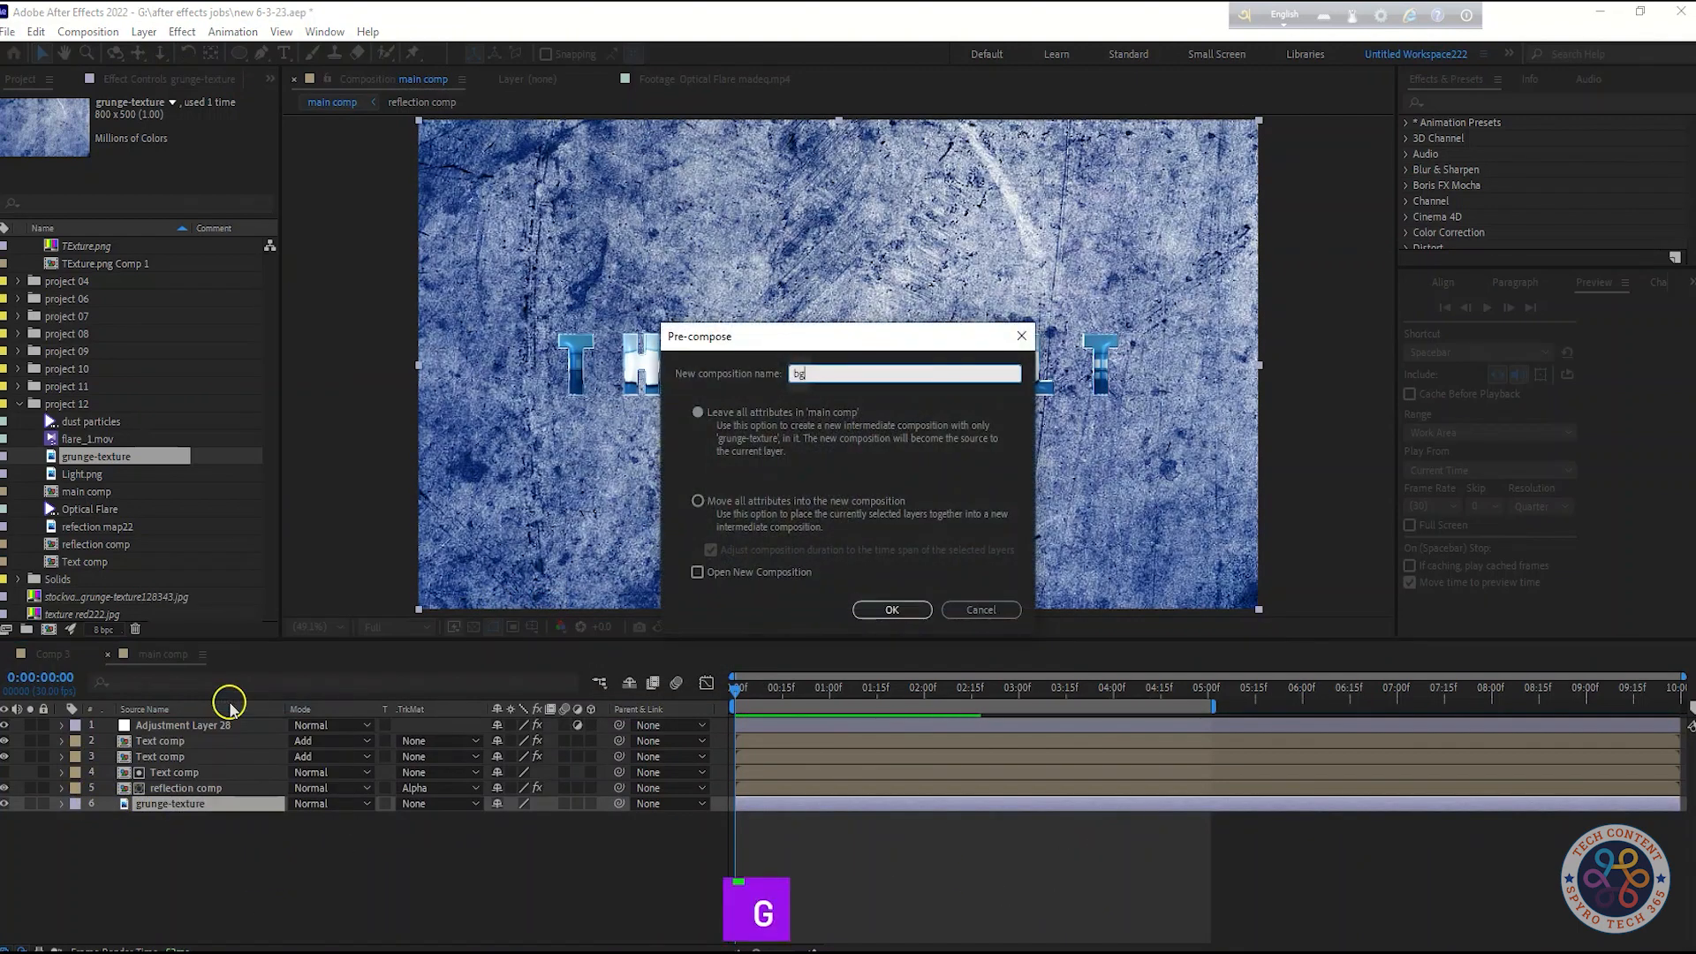
left_click(892, 609)
left_click(447, 840)
left_click(186, 811)
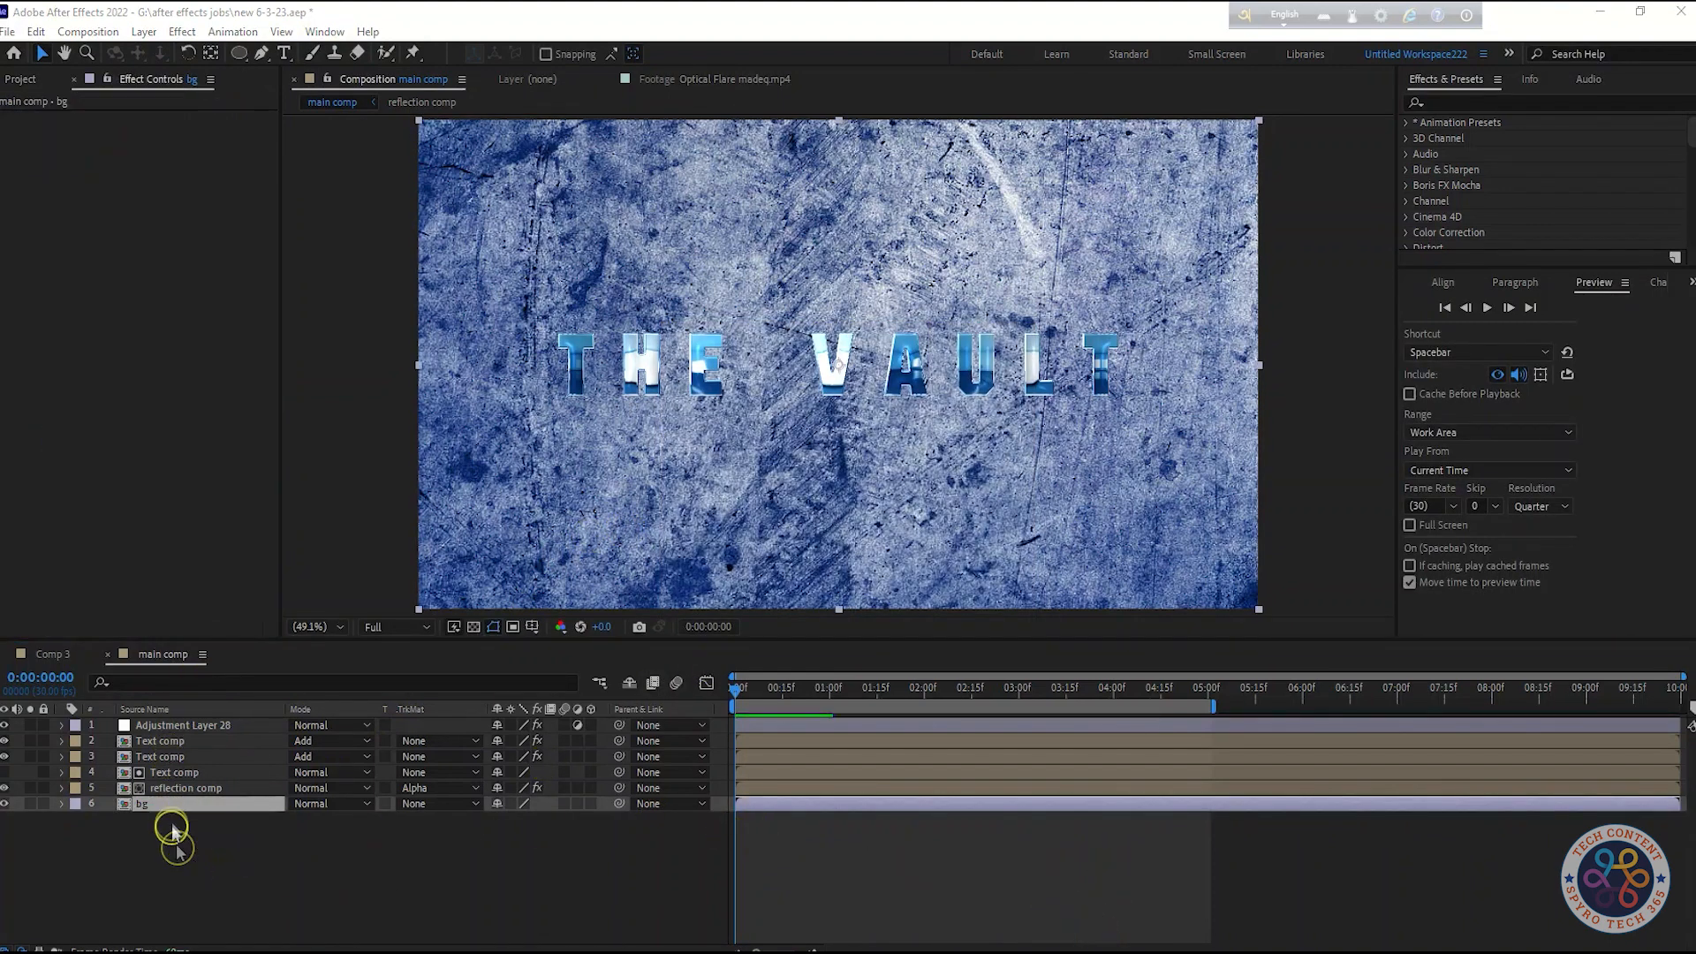
Apply Curves to the bg layer and darken the texture by pulling down the lower curve
key("shift+Tab")
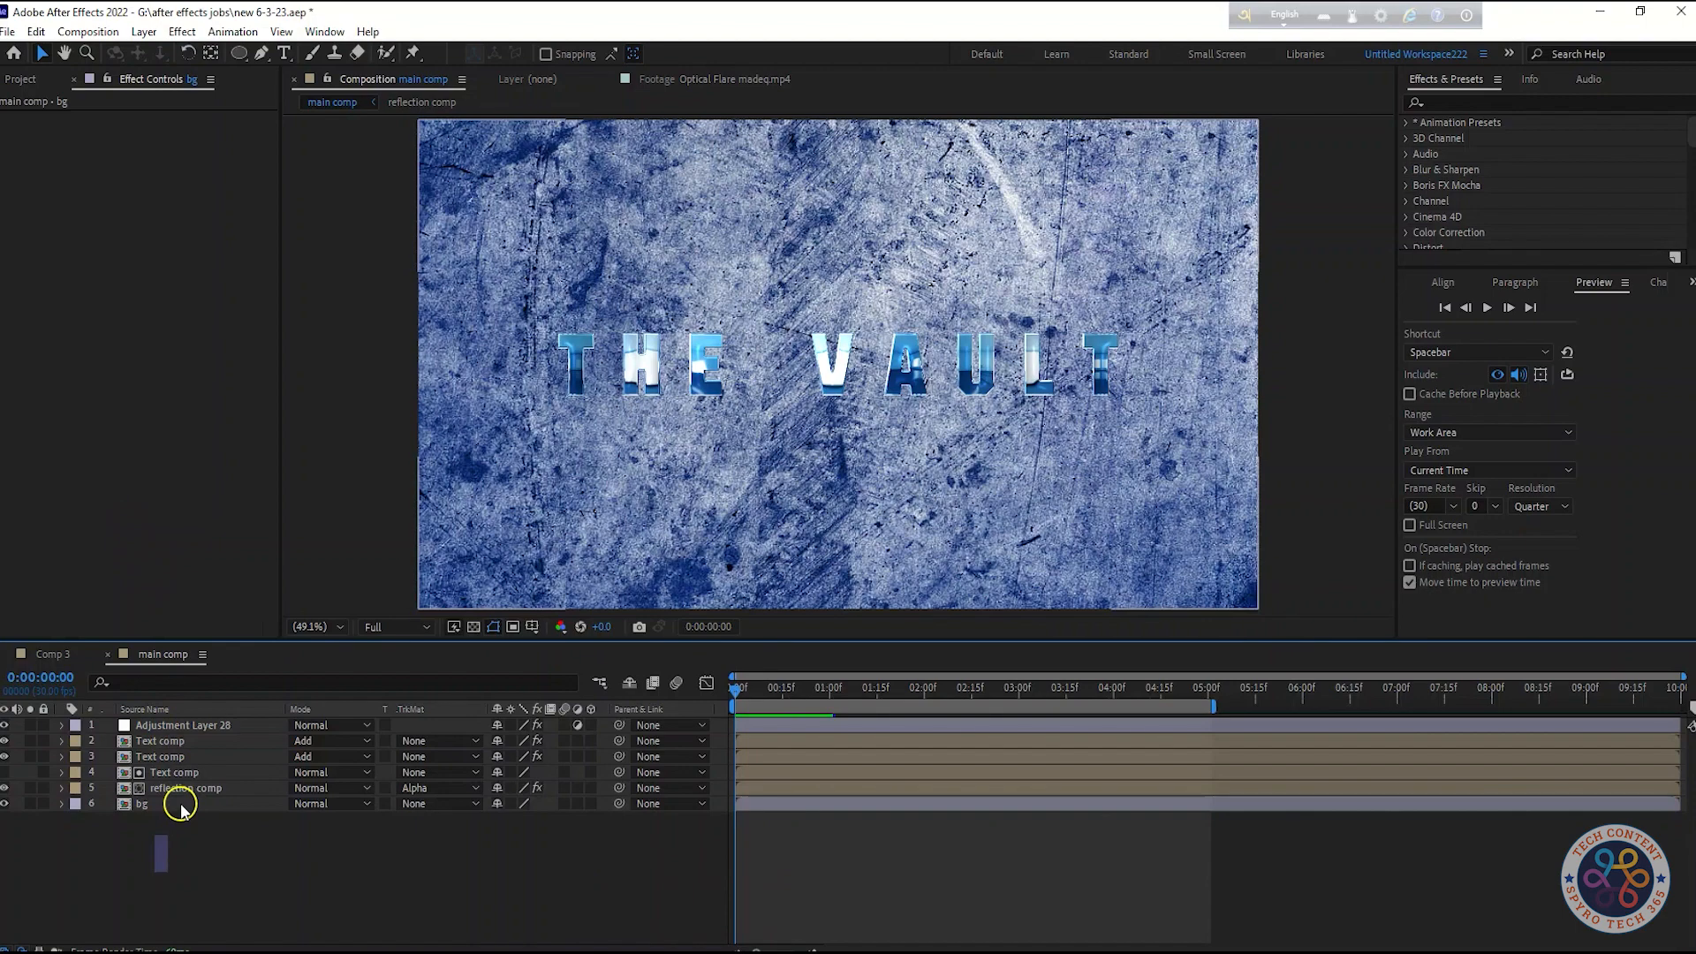
key("shift+Tab")
type("cur")
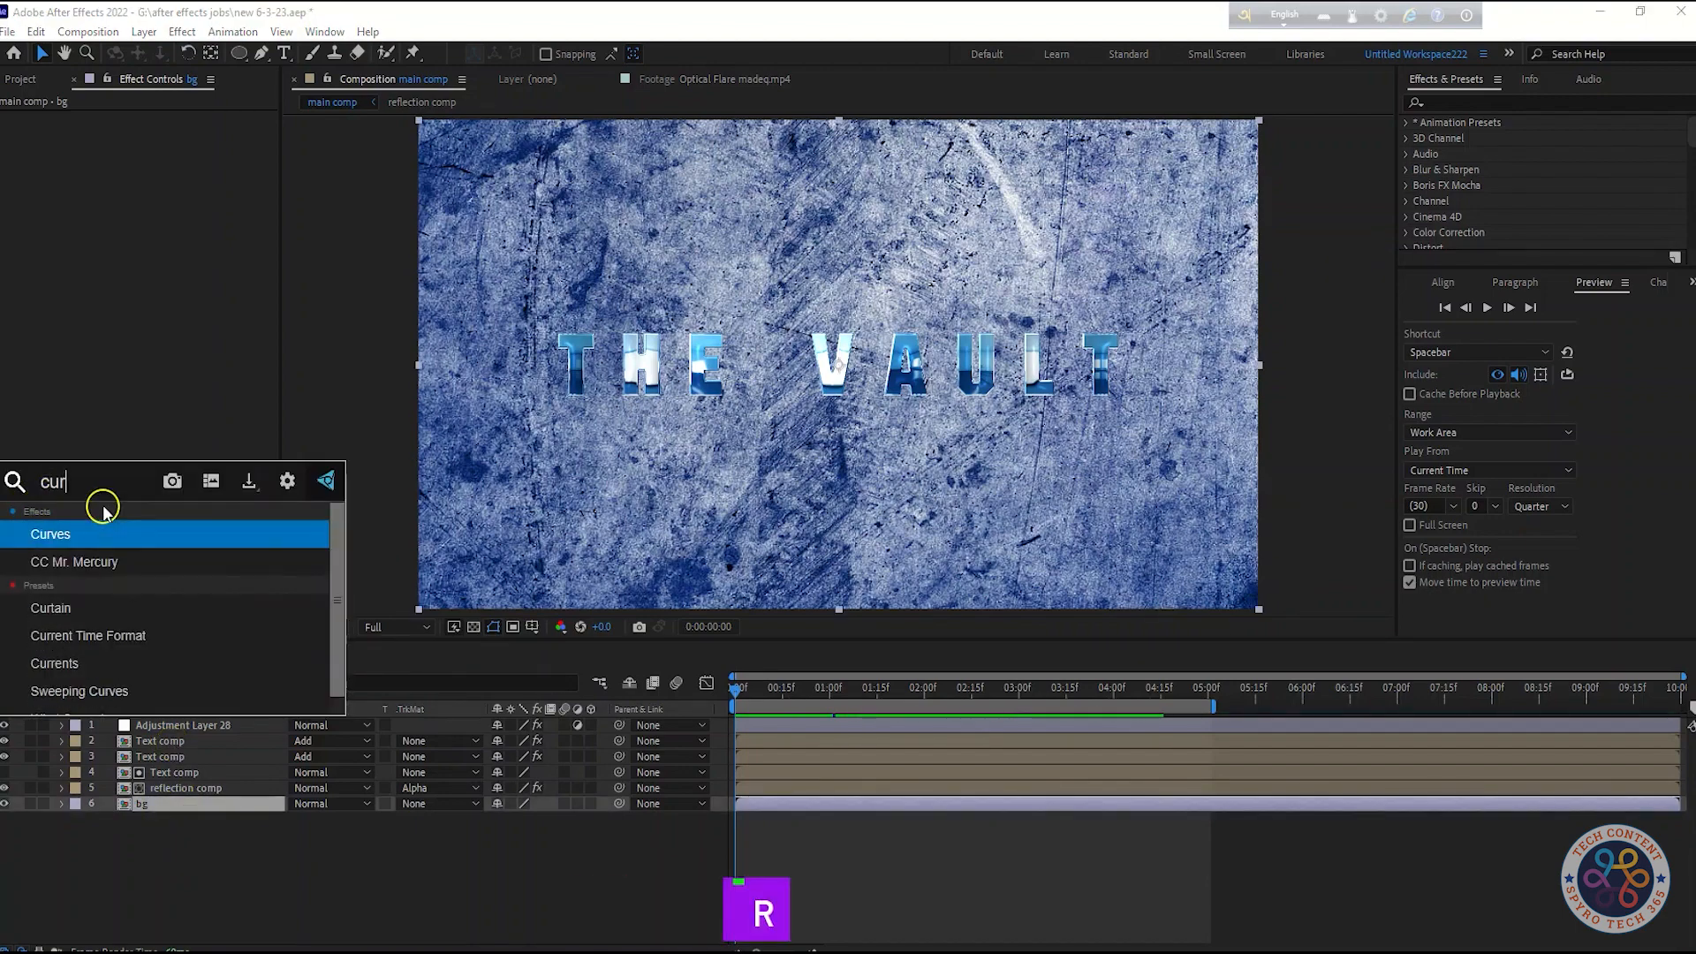
key("Return")
left_click_drag(82, 347, 171, 386)
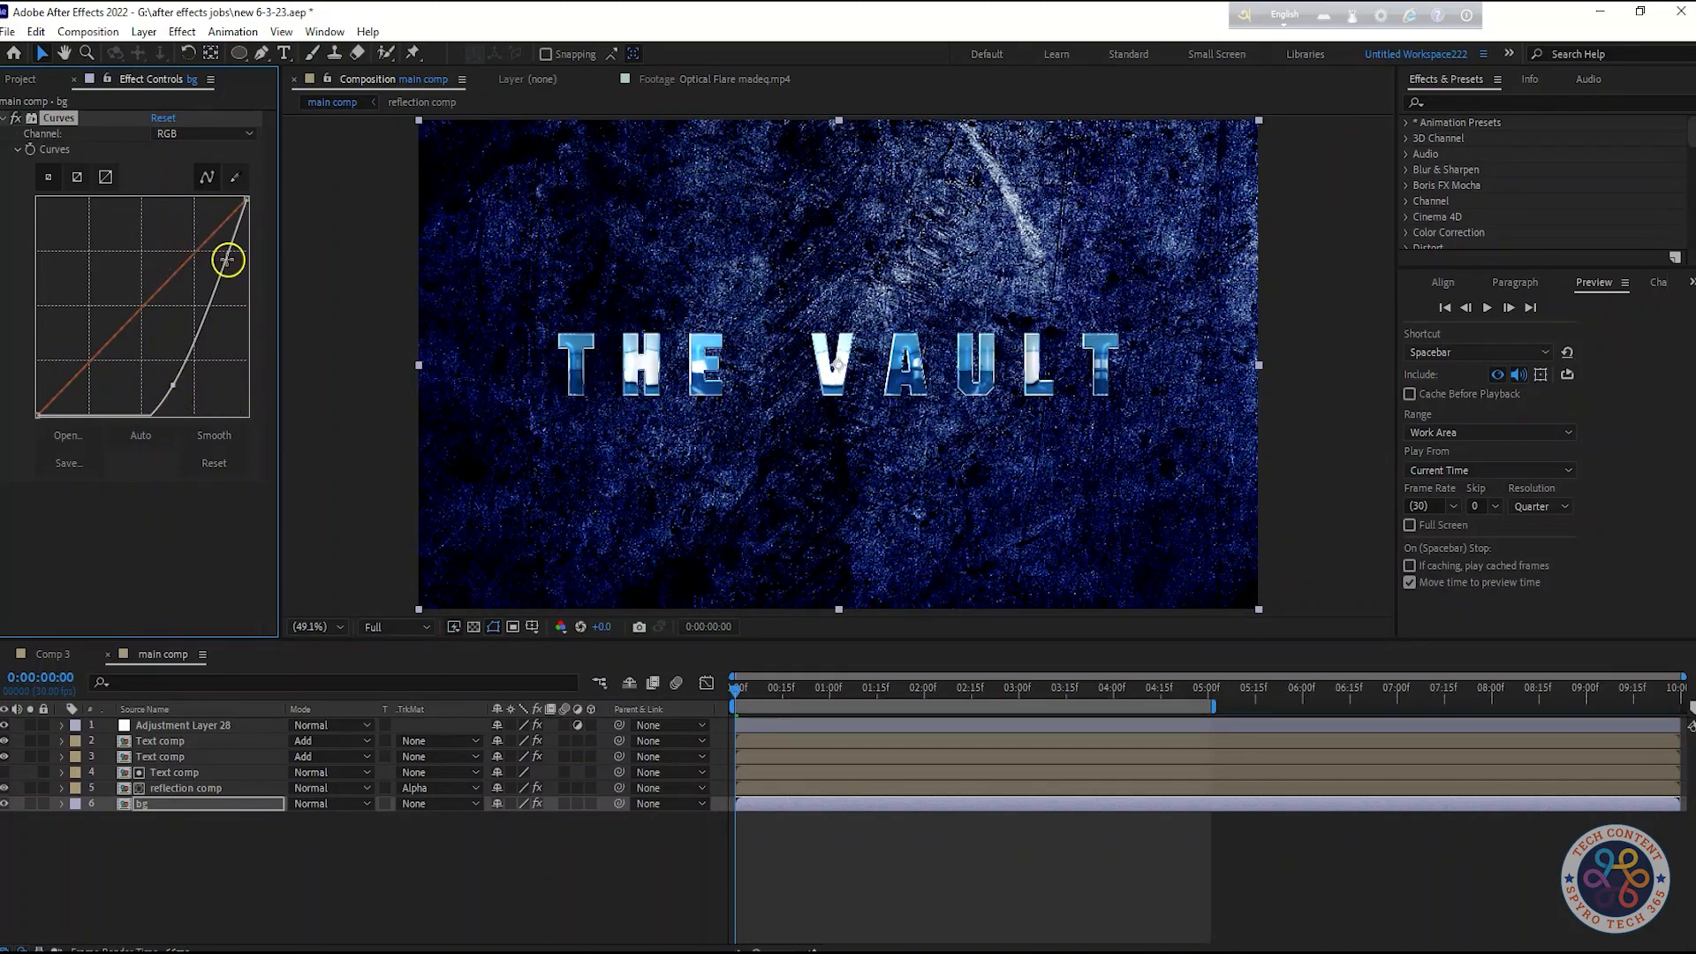
left_click(6, 118)
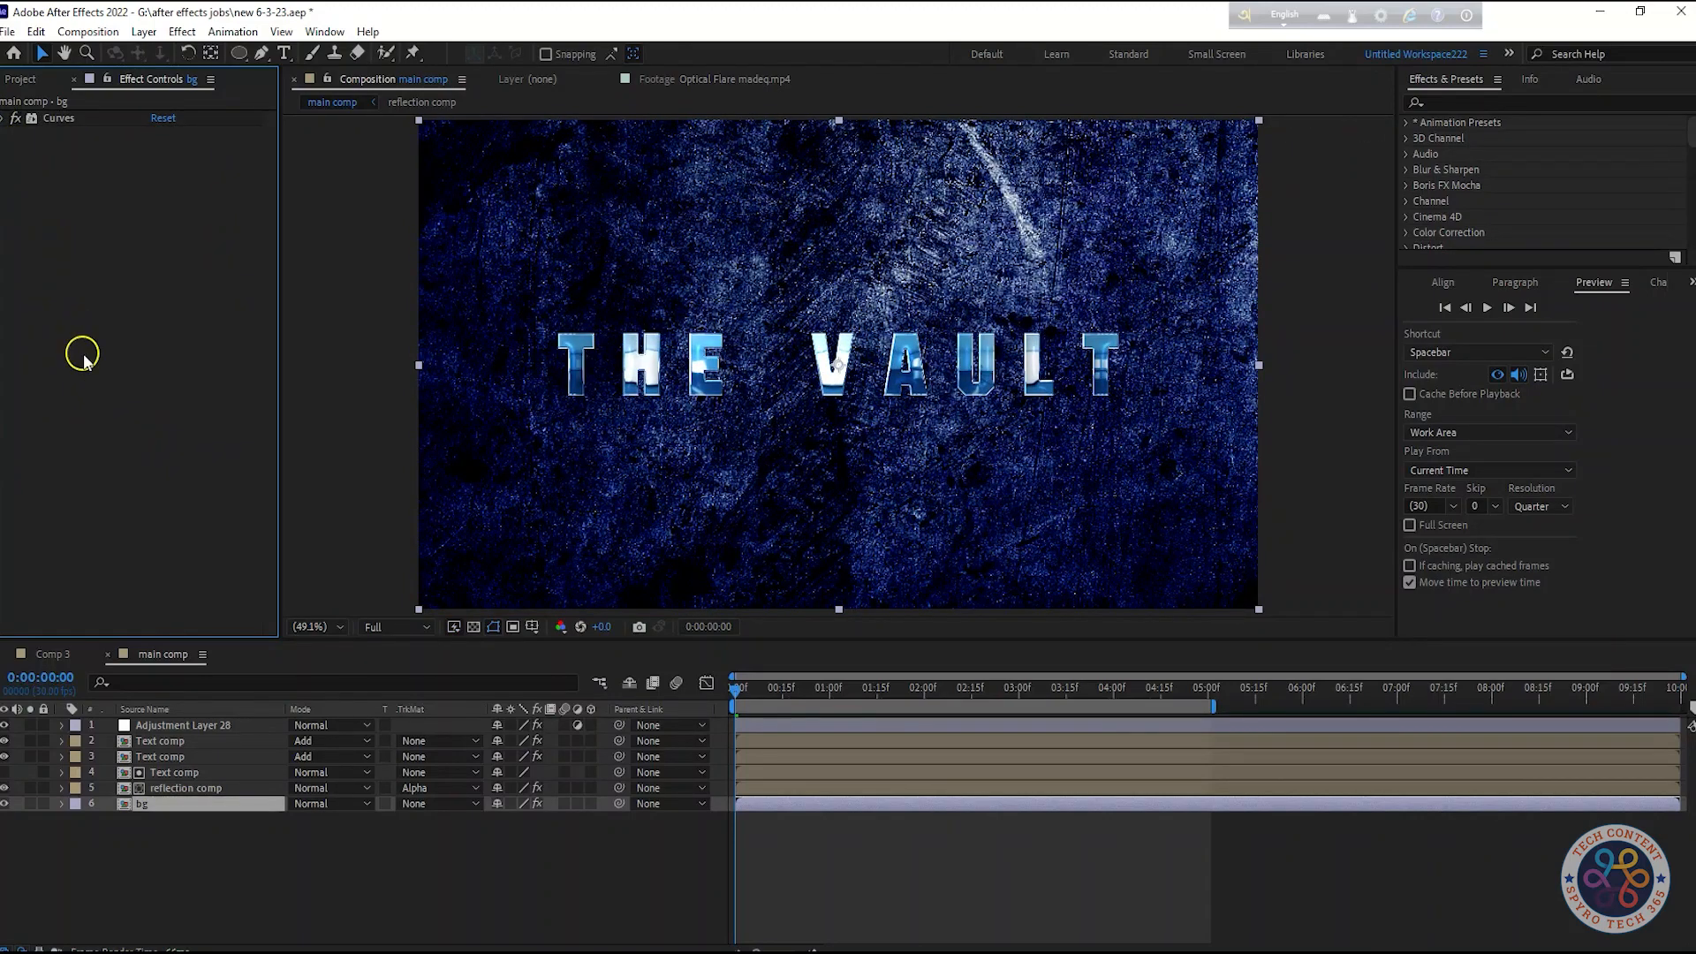
Add a second Curves effect to bg with an S-shaped contrast curve and save the project
key("shift+Tab")
left_click(22, 338)
left_click_drag(109, 353, 180, 267)
key("ctrl+z")
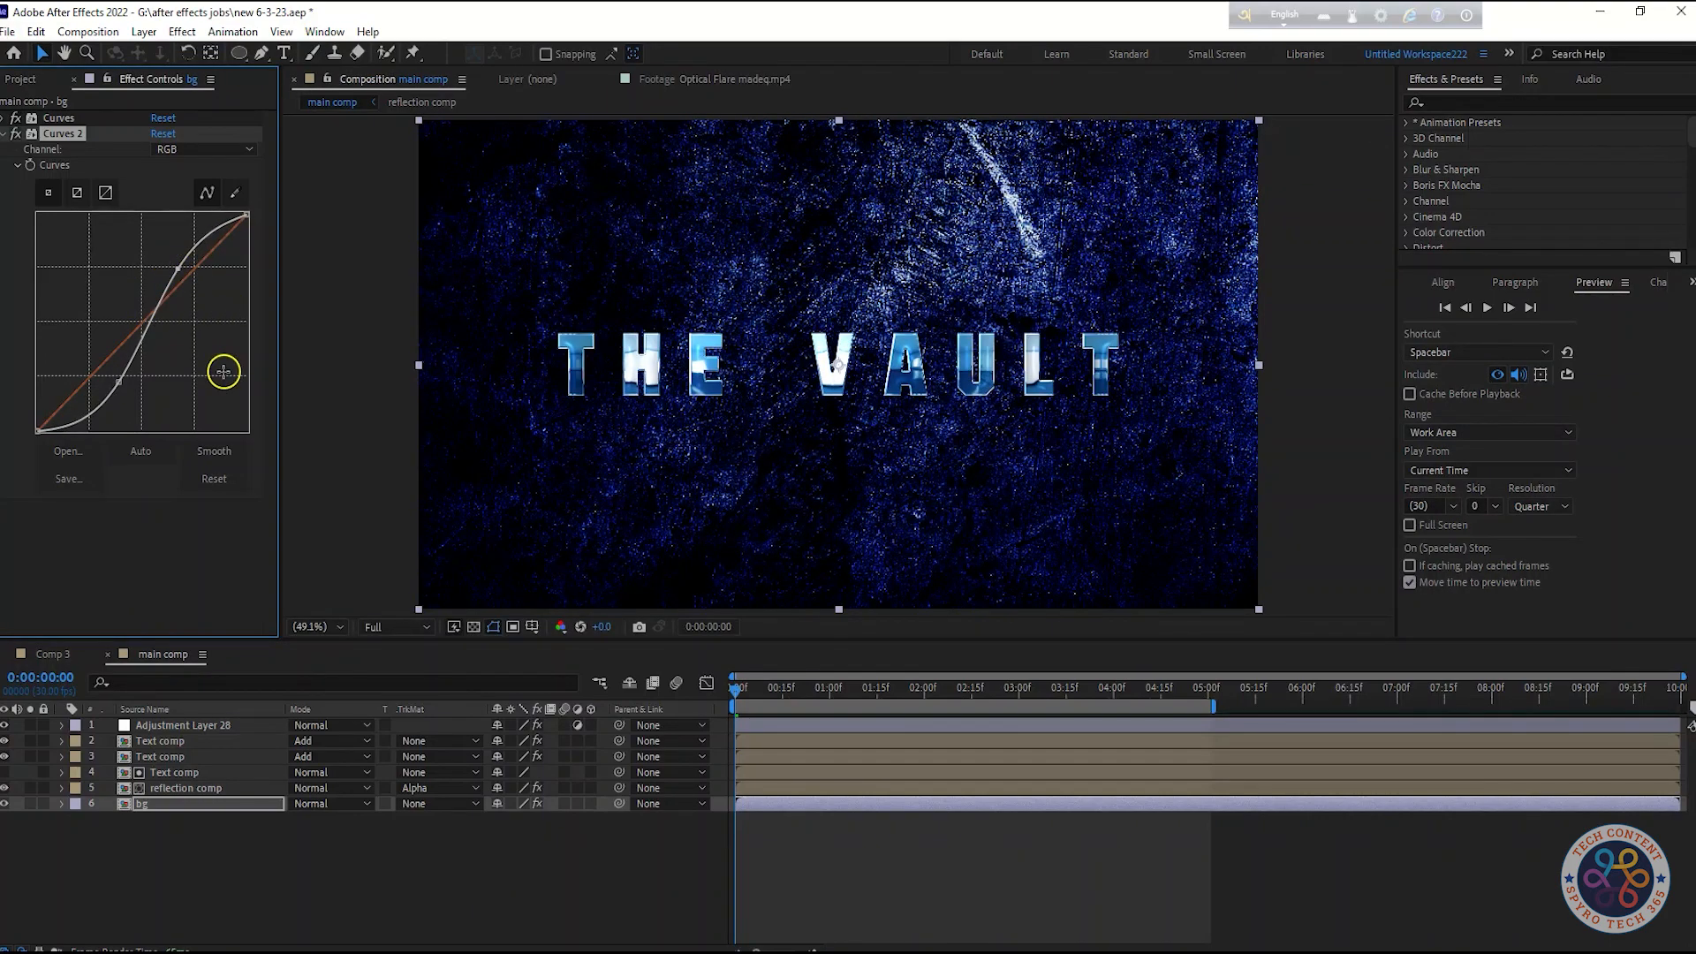
left_click(16, 134)
left_click(16, 135)
left_click(5, 133)
left_click(137, 340)
key("ctrl+s")
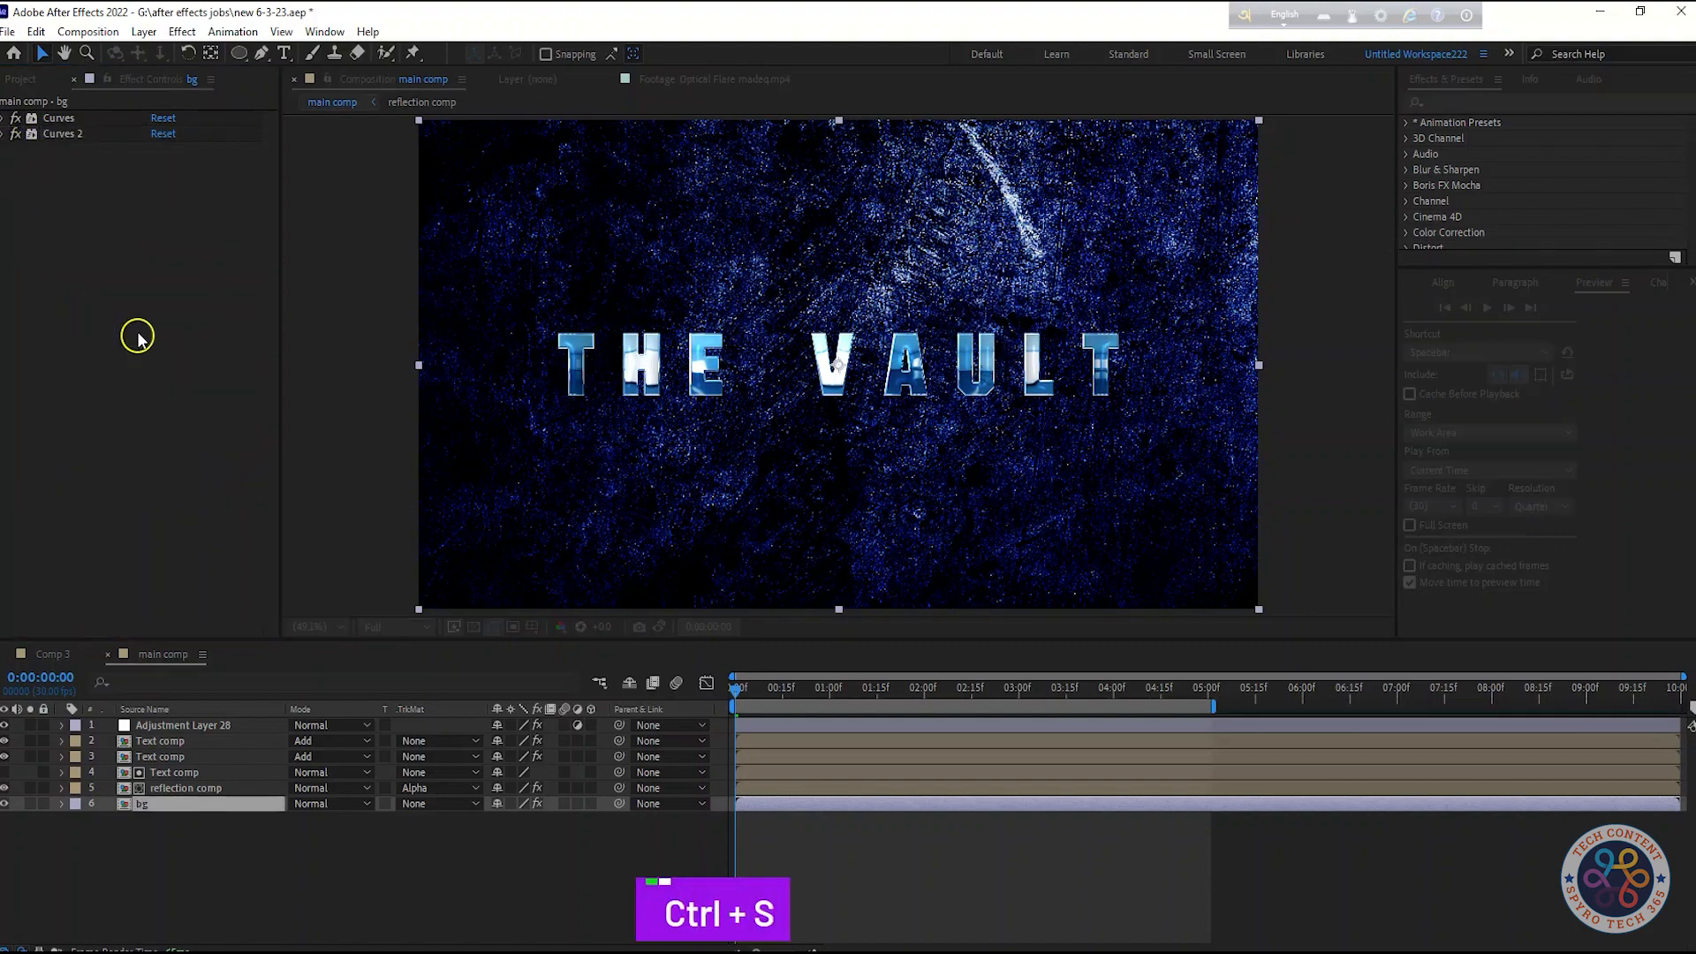
Create a new black solid named bg in the main comp
left_click(212, 726)
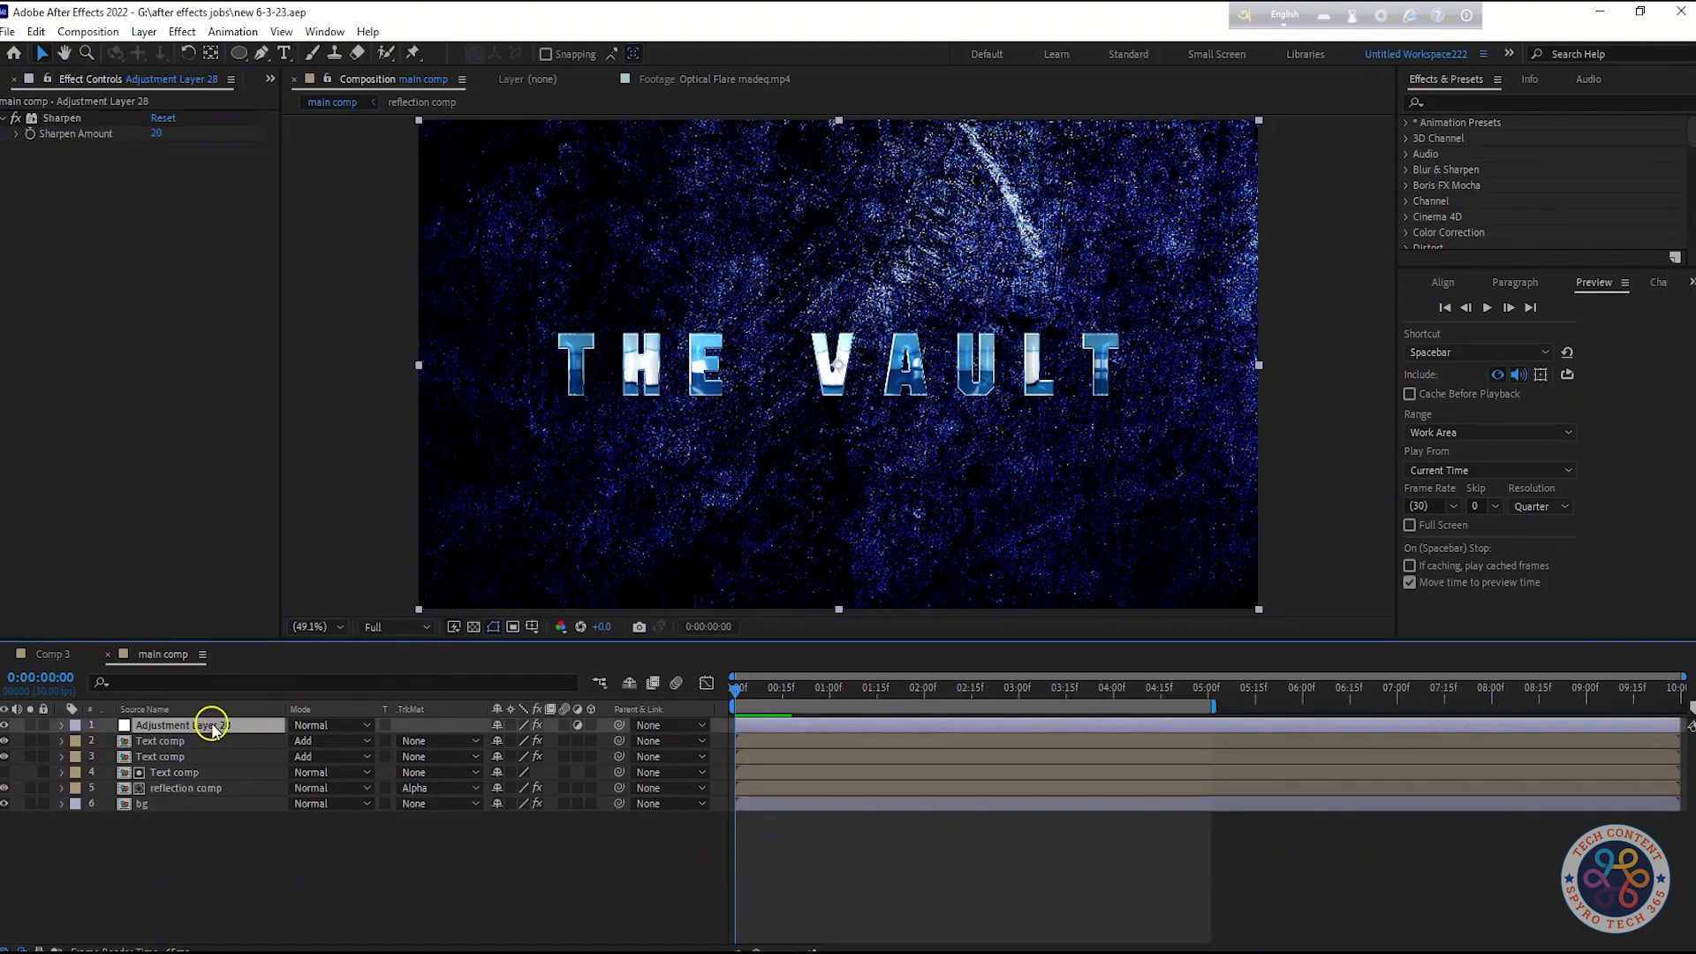
key("shift+Tab")
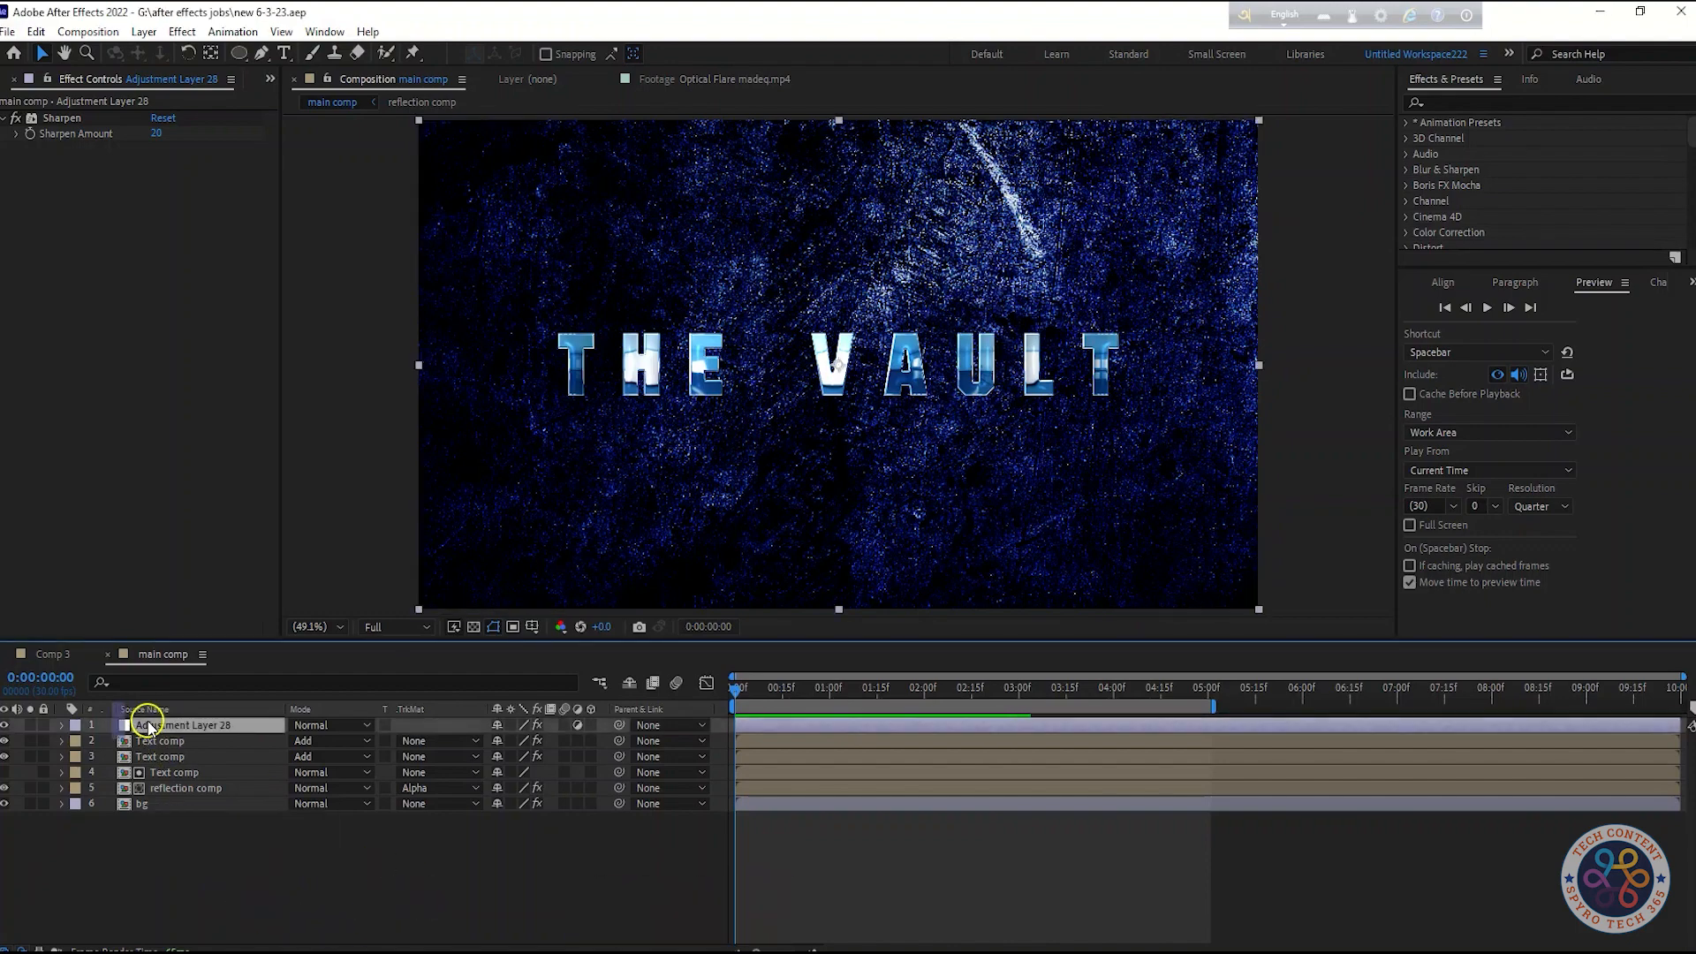
right_click(261, 874)
mouse_move(371, 656)
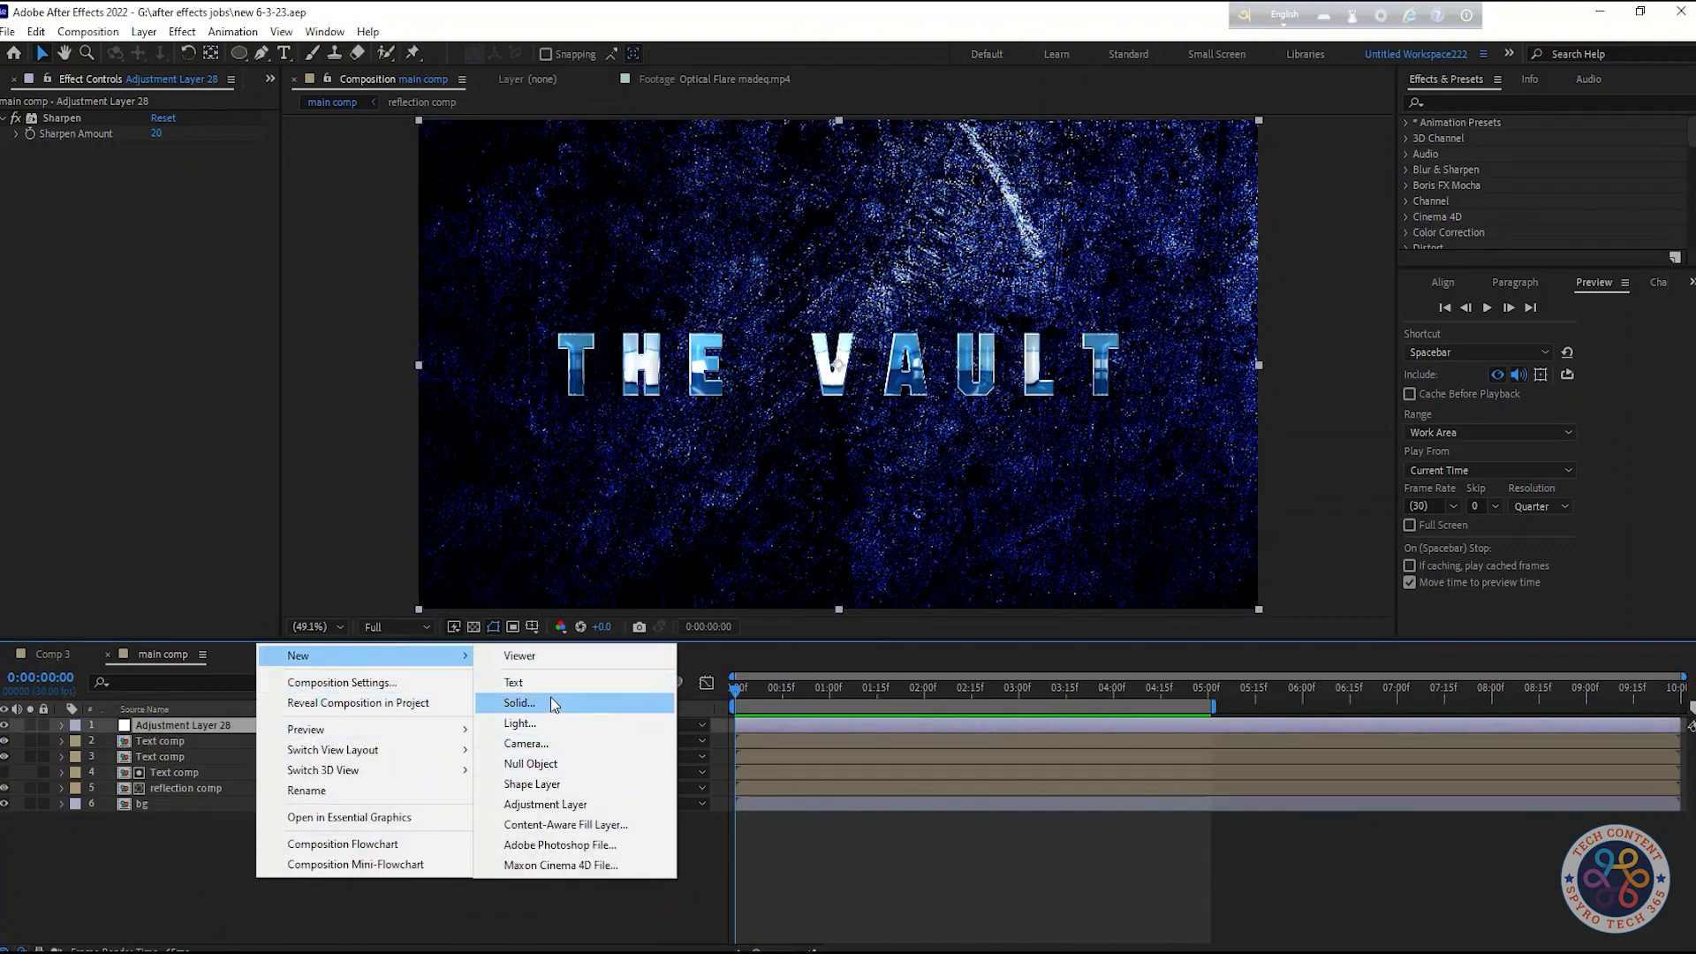
left_click(553, 704)
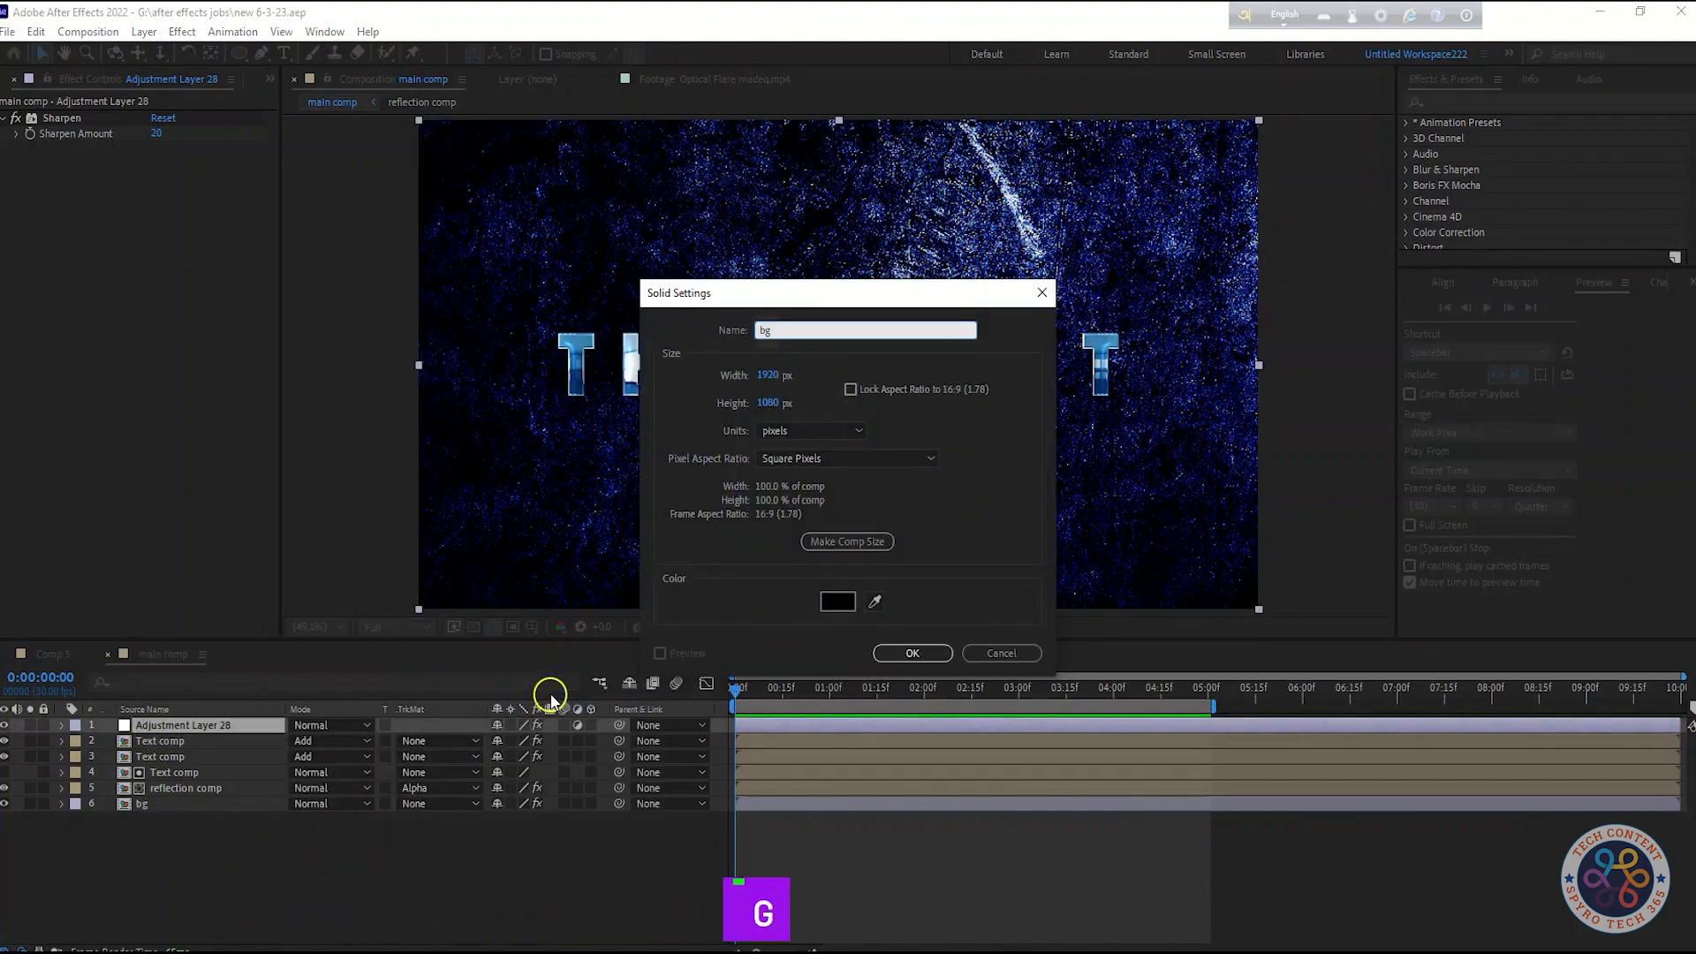
left_click(936, 652)
Draw an elliptical mask on the bg solid around the title
left_click(235, 54)
mouse_move(652, 290)
left_mouse_down()
mouse_move(1030, 458)
mouse_move(1266, 623)
left_mouse_up()
left_click(169, 726)
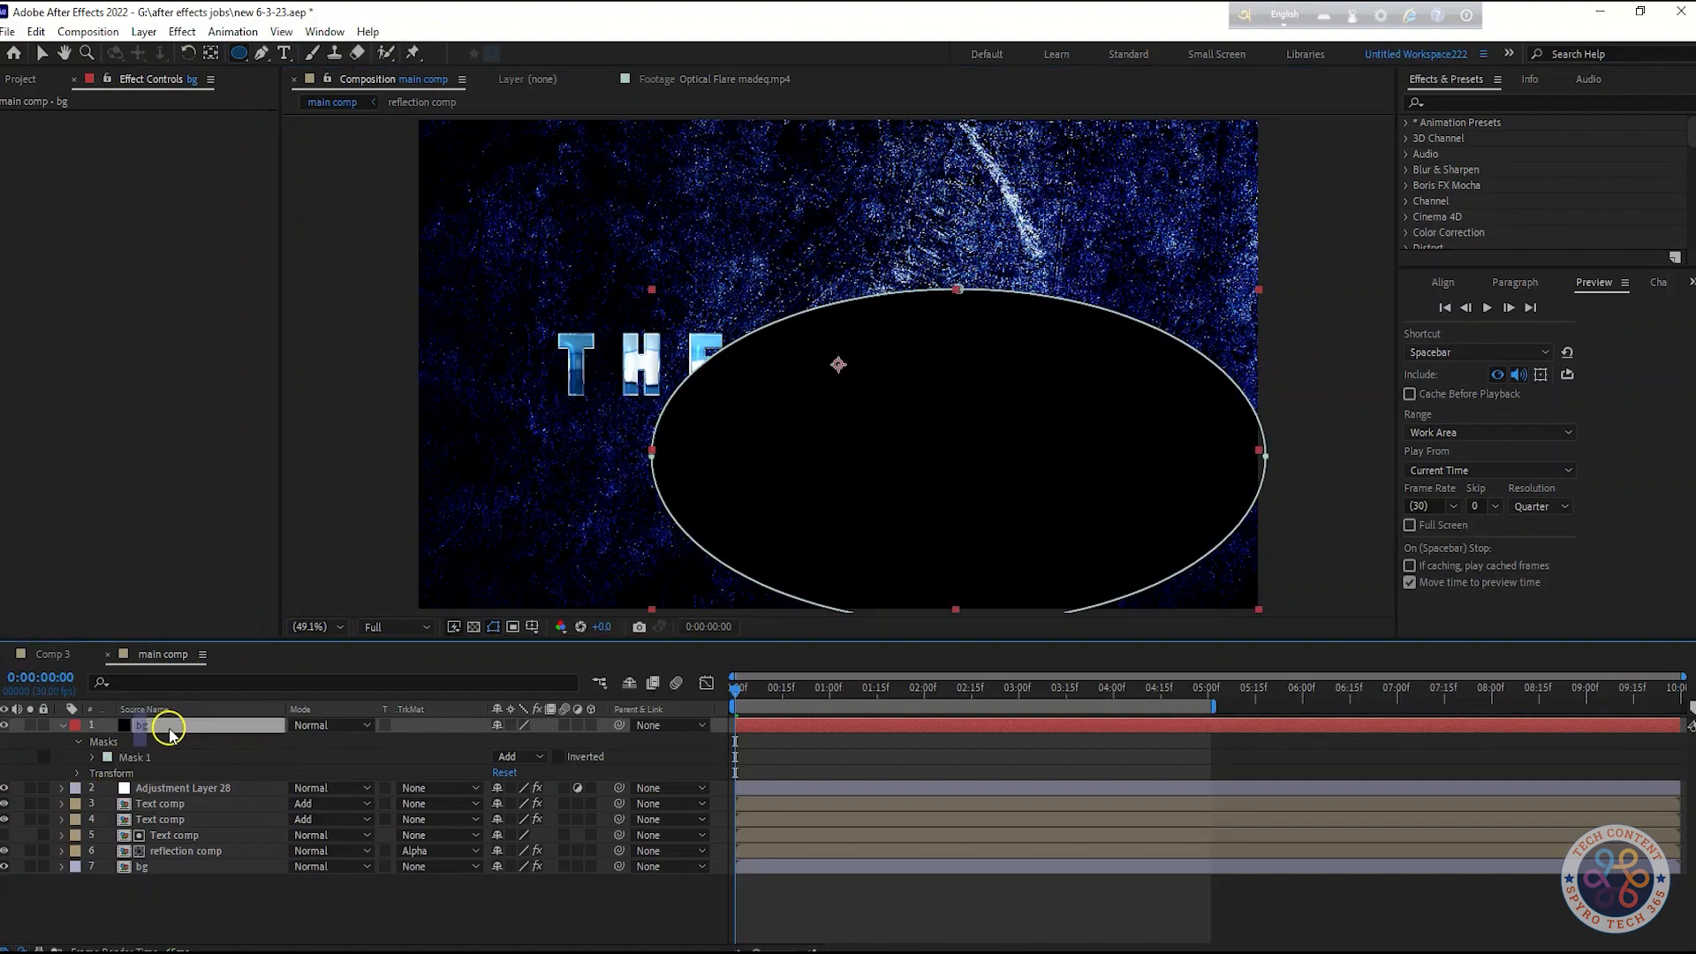
left_click(35, 53)
double_click(931, 329)
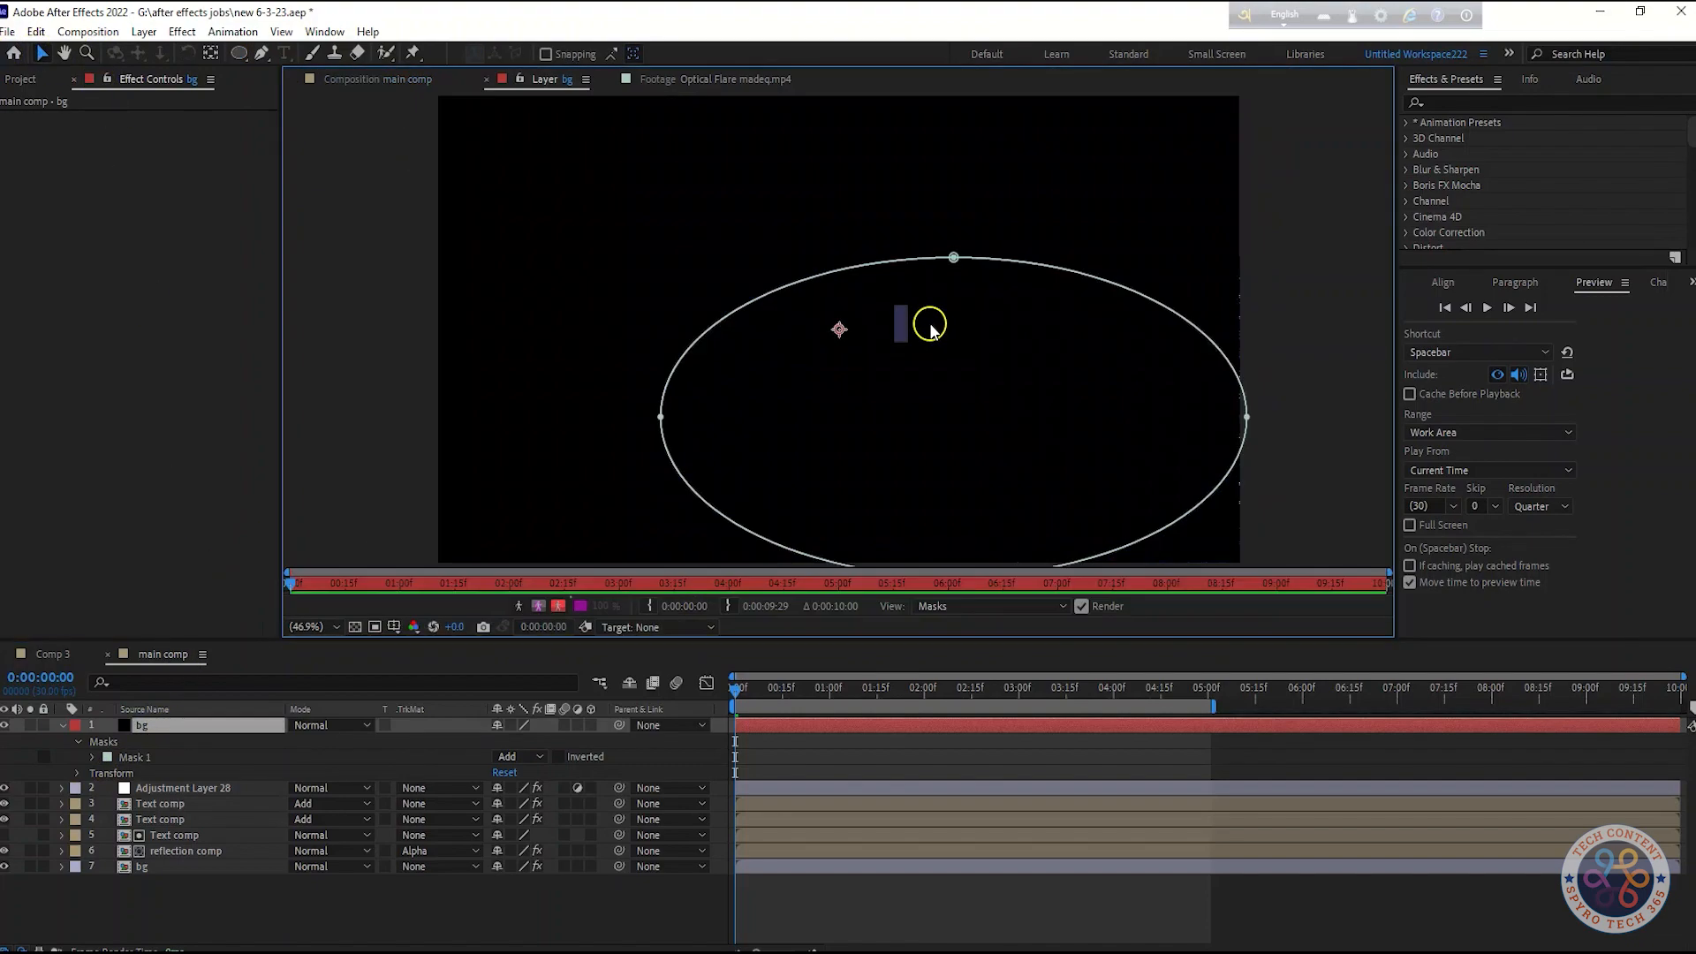
left_click(342, 80)
left_click_drag(958, 290, 822, 202)
key("ctrl+z")
Free-transform the ellipse mask to stretch it slightly wider and taller, then invert the mask
double_click(957, 290)
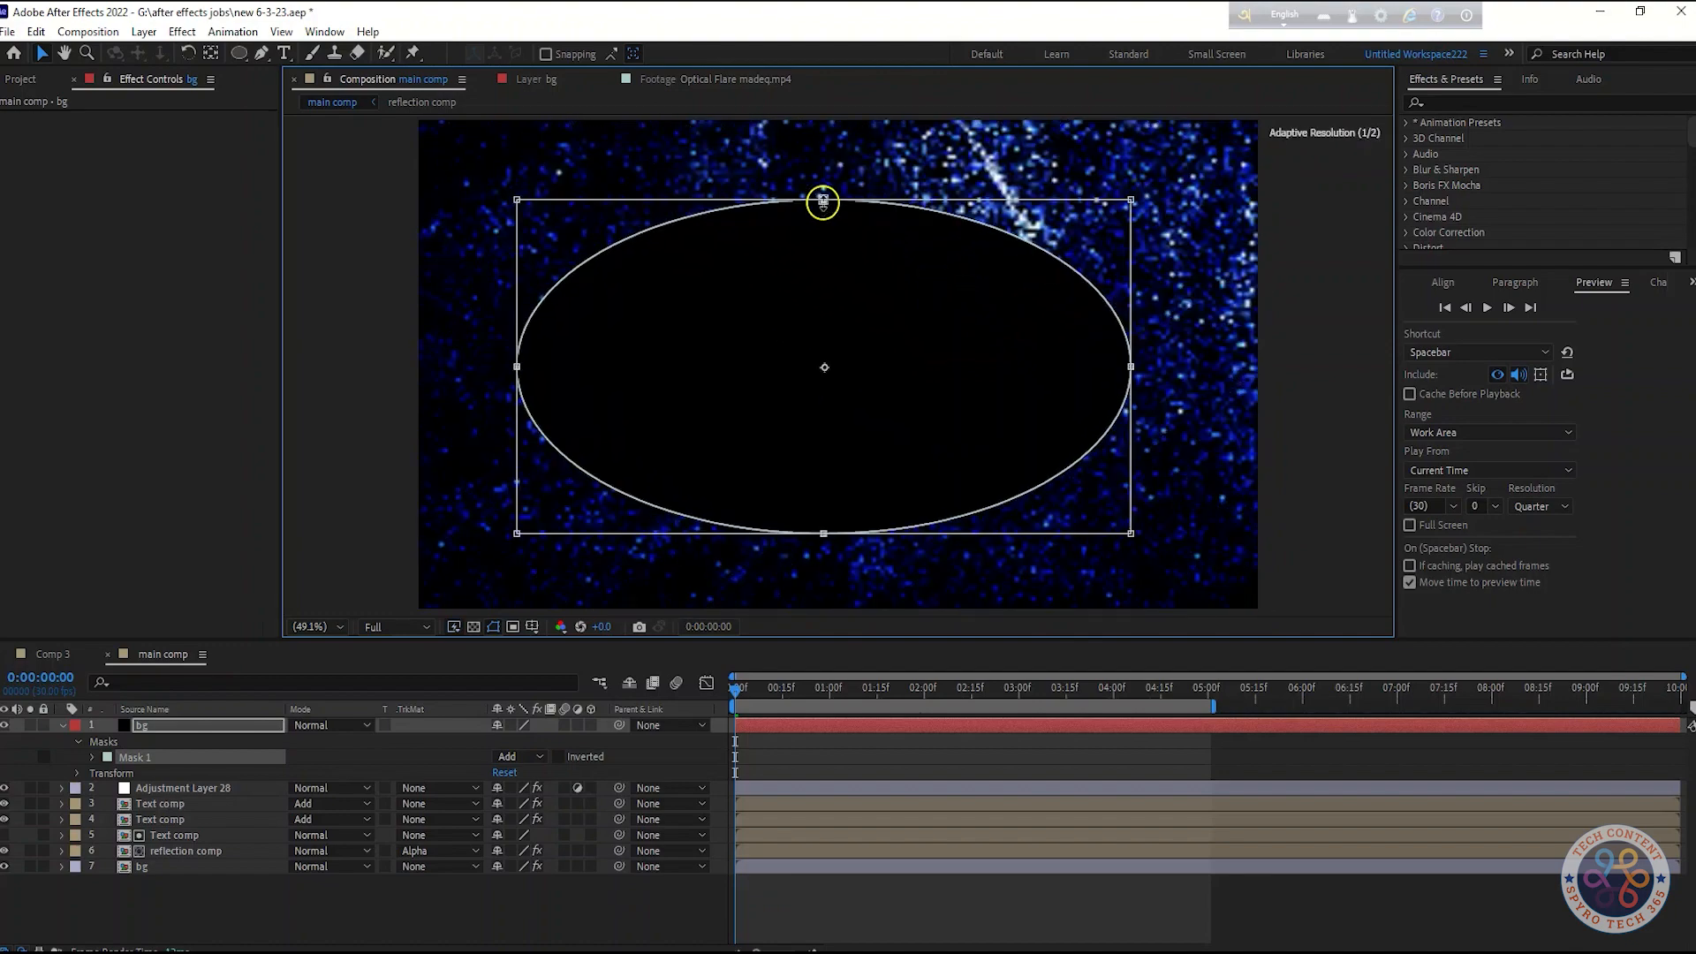
left_click(826, 504)
left_click_drag(518, 365, 499, 366)
left_click_drag(1132, 367, 1140, 367)
left_click_drag(819, 201, 818, 190)
left_click(204, 711)
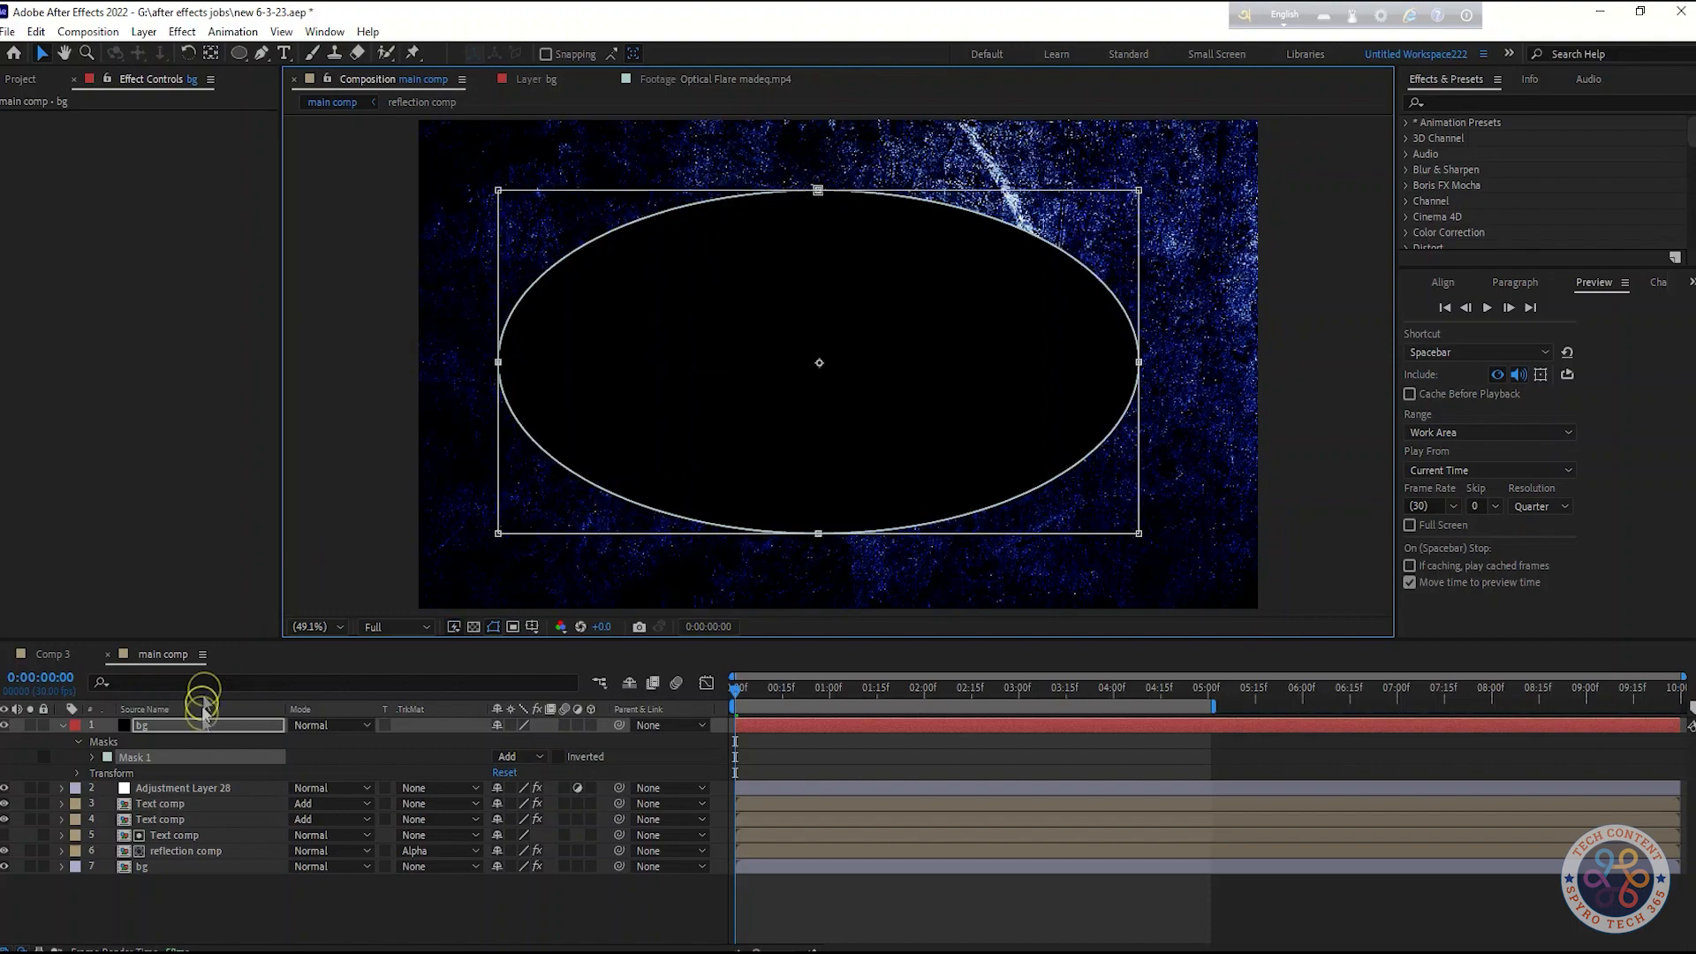
left_click(560, 757)
Set the mask feather to 300 pixels and the mask expansion to 120 pixels
left_click(95, 758)
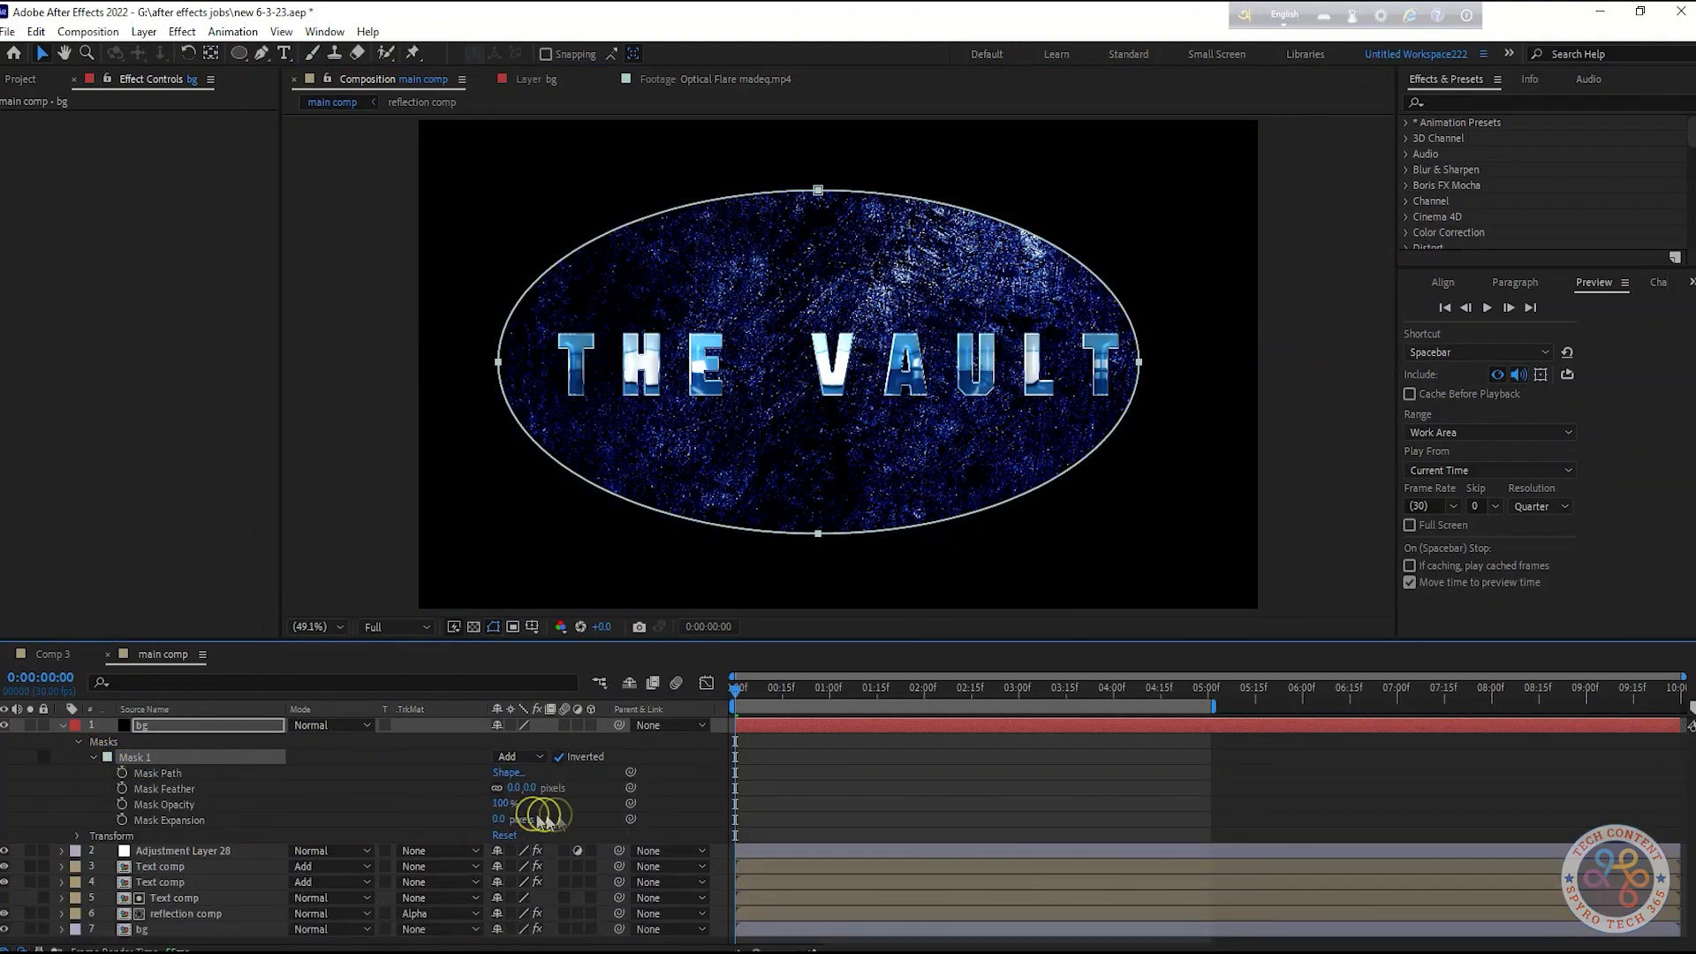
left_click_drag(515, 787, 398, 790)
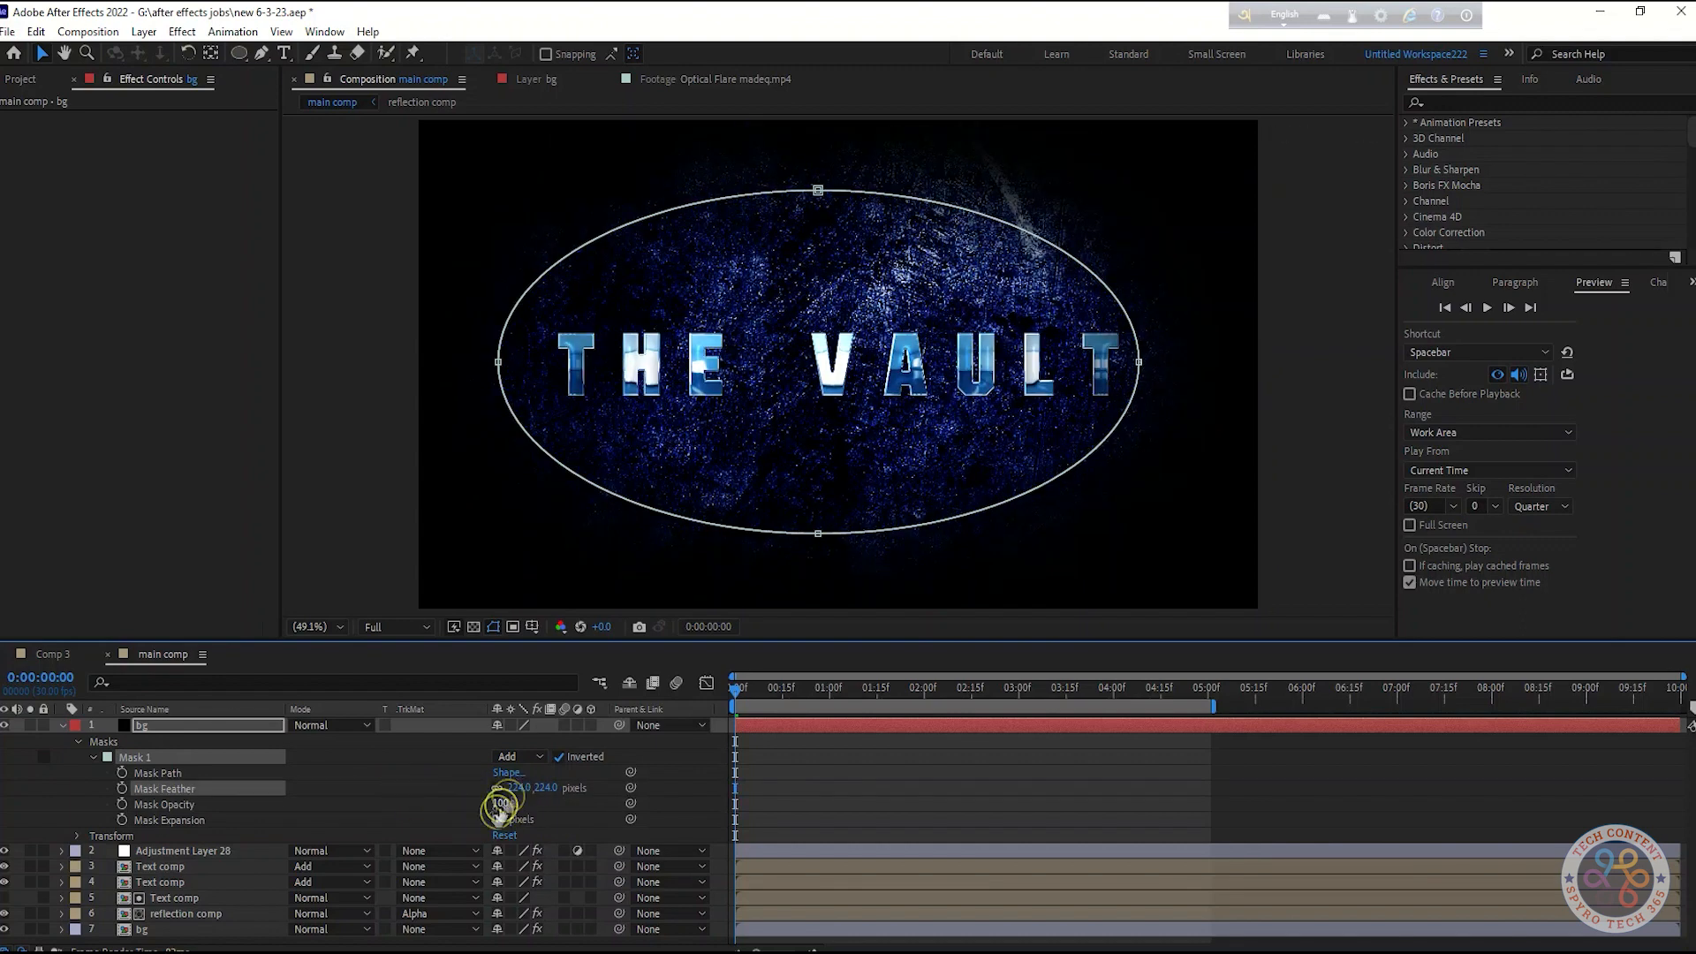
type("250")
key("Return")
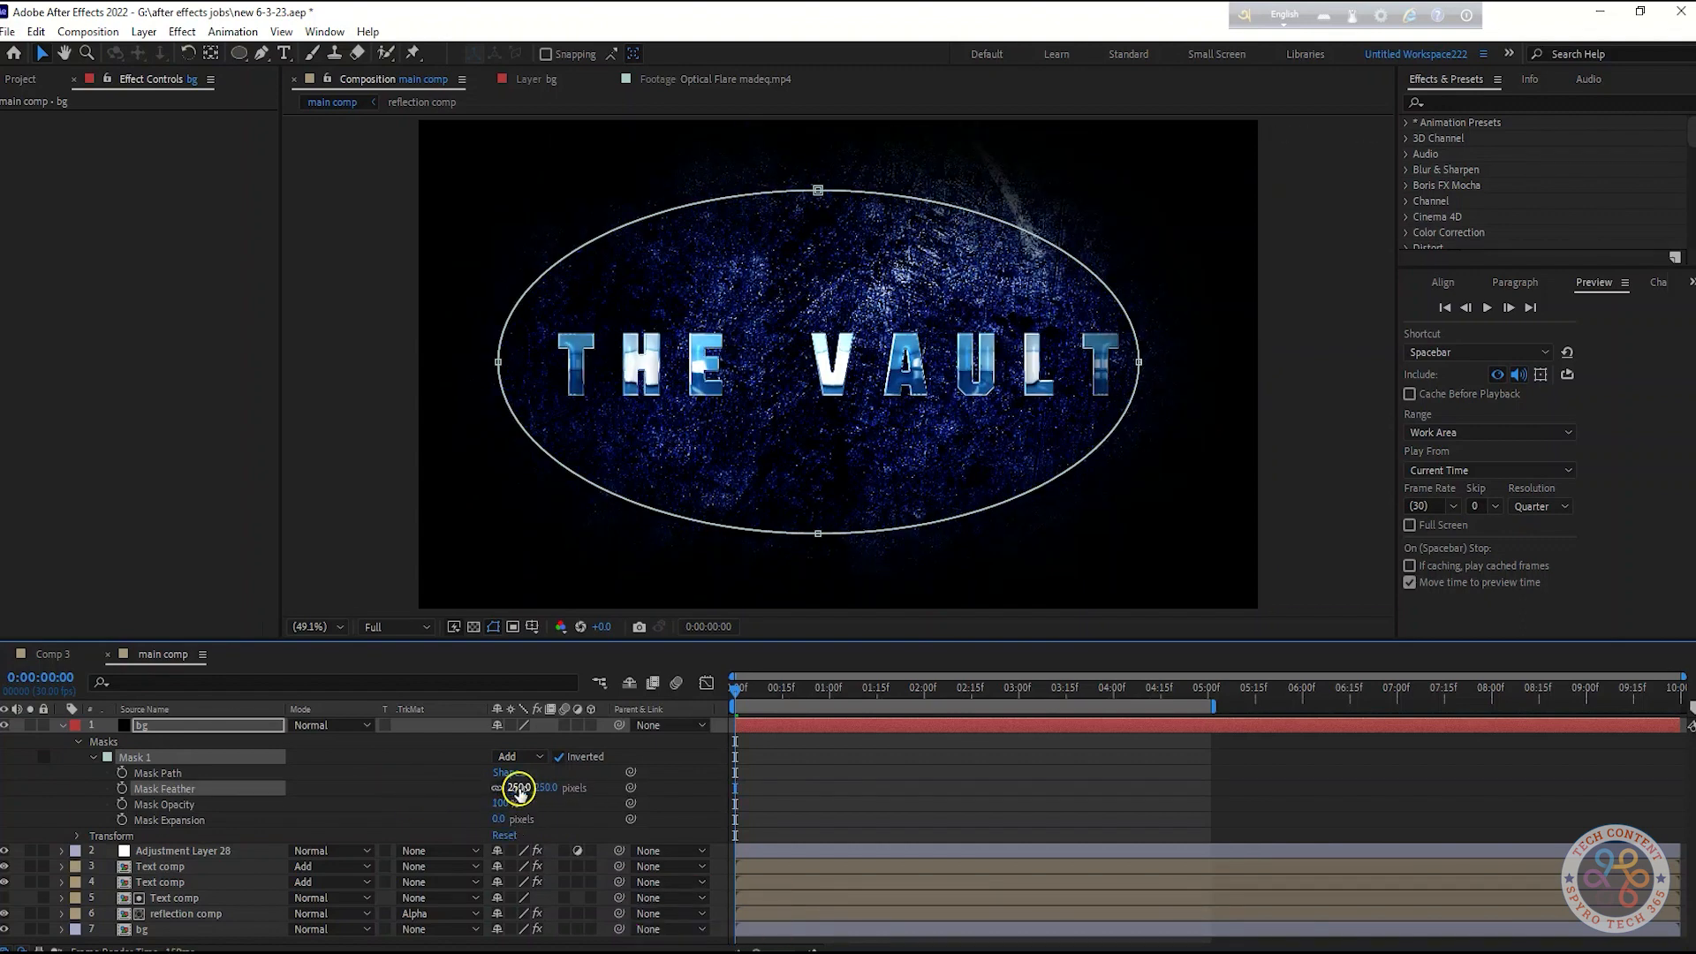
left_click_drag(513, 828, 502, 826)
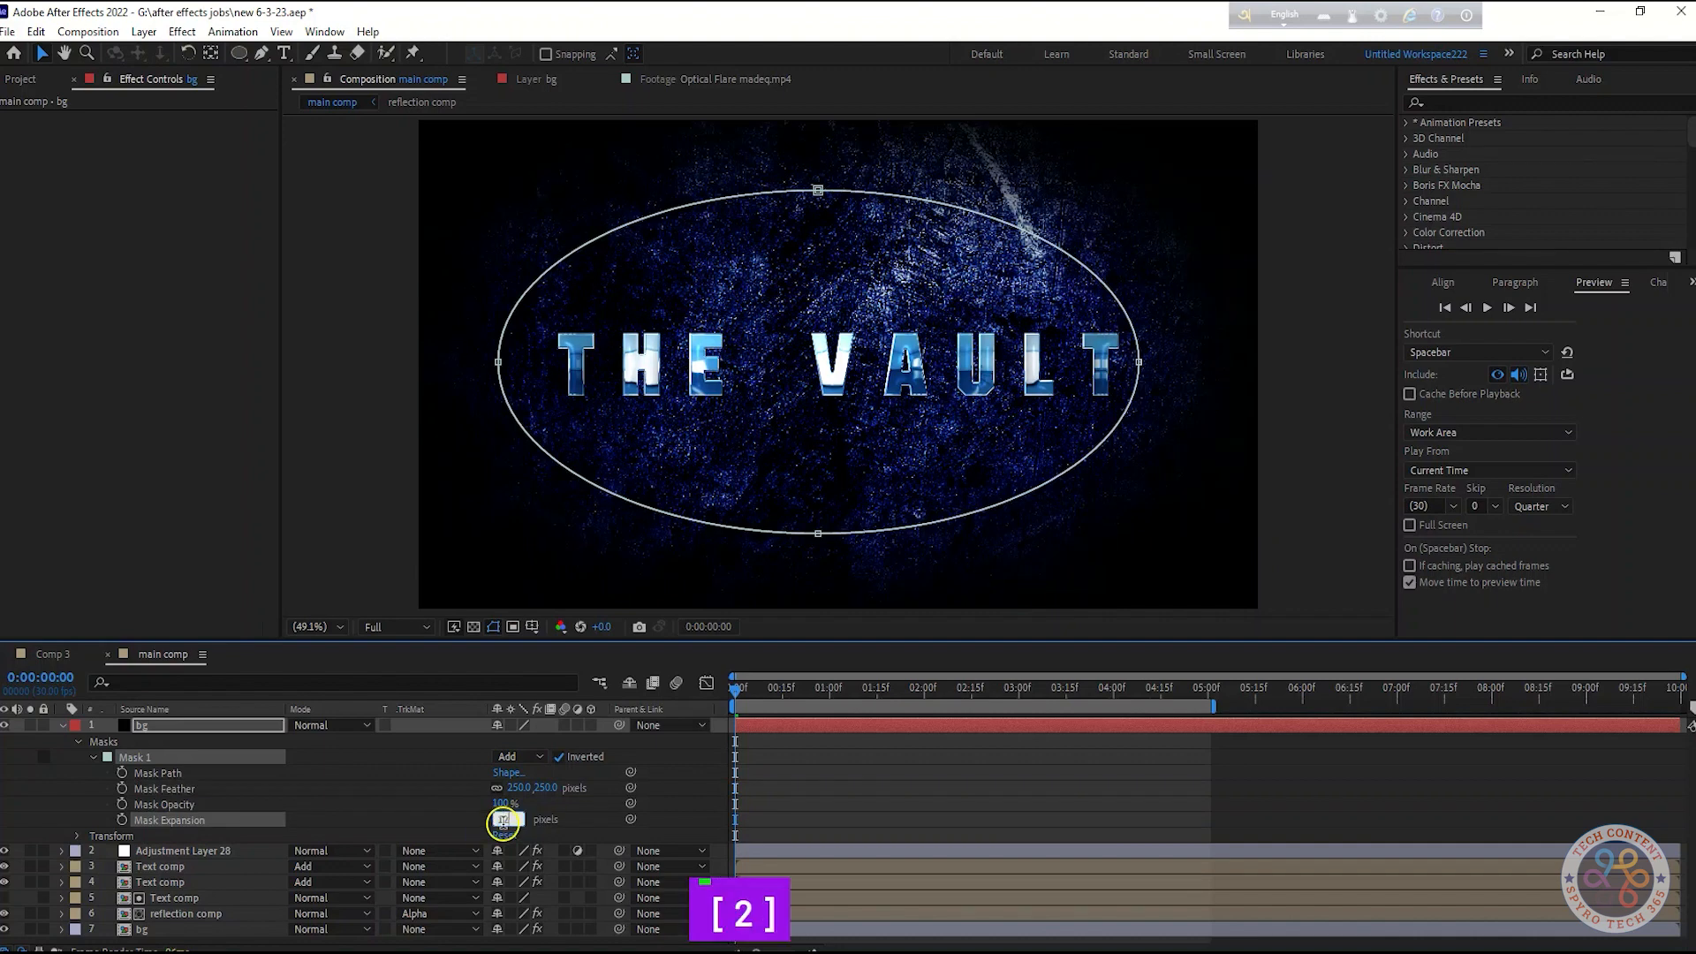
key("Return")
left_click(521, 788)
type("300")
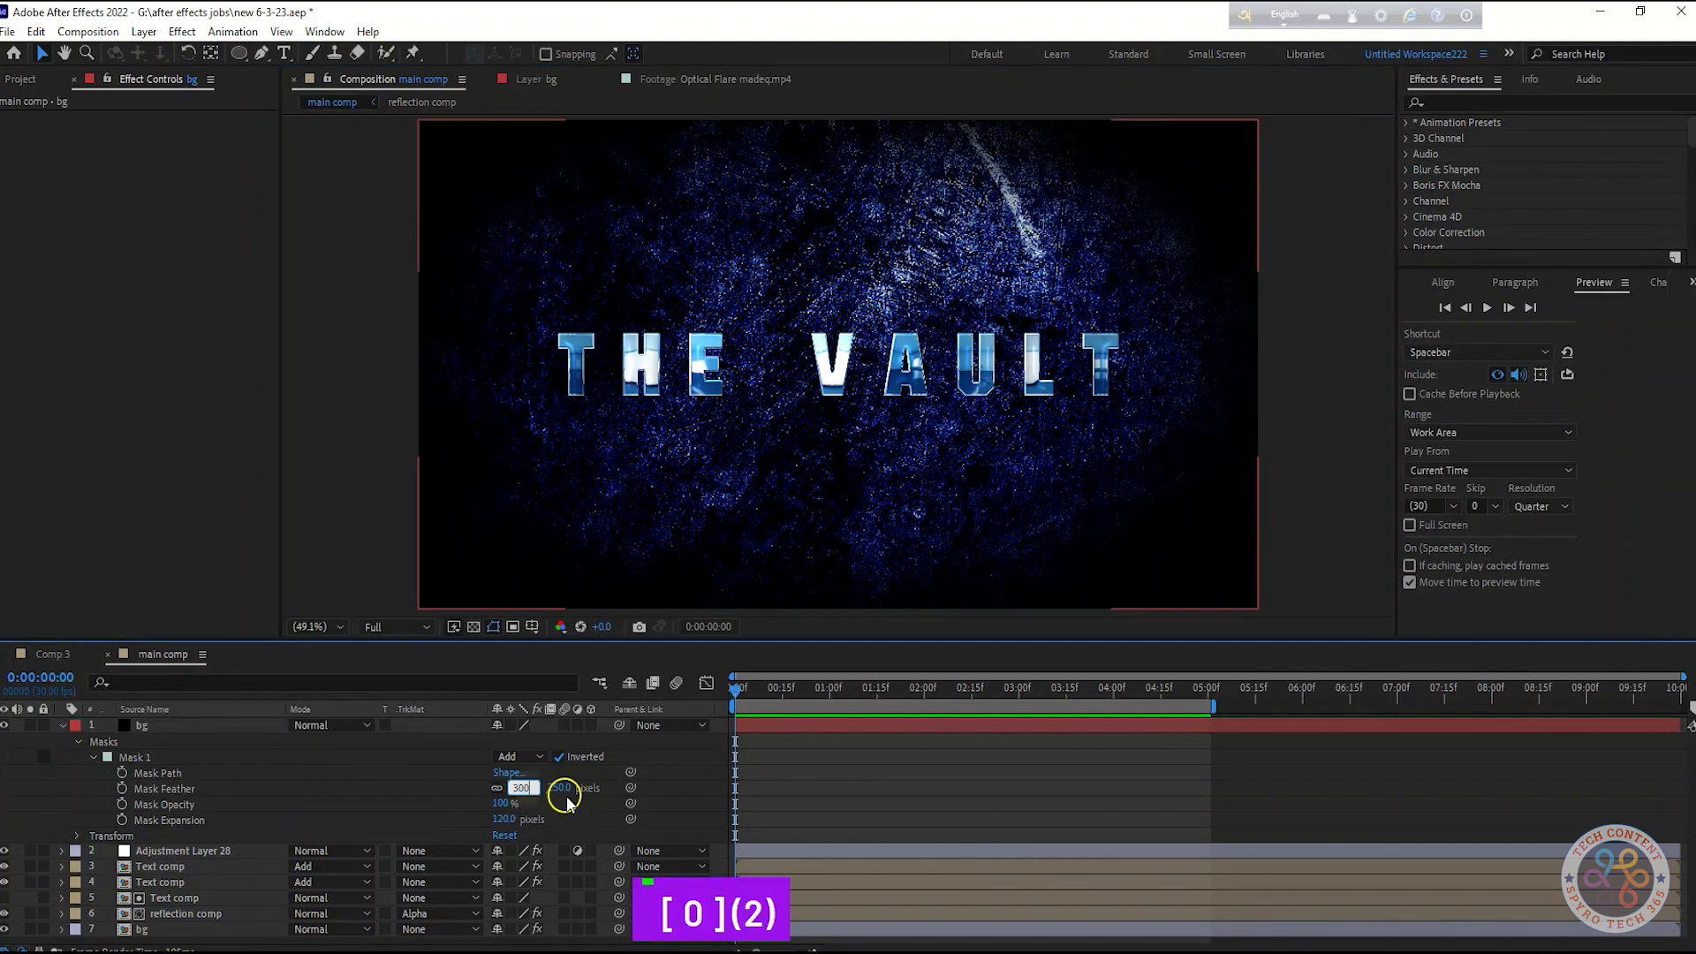
key("Return")
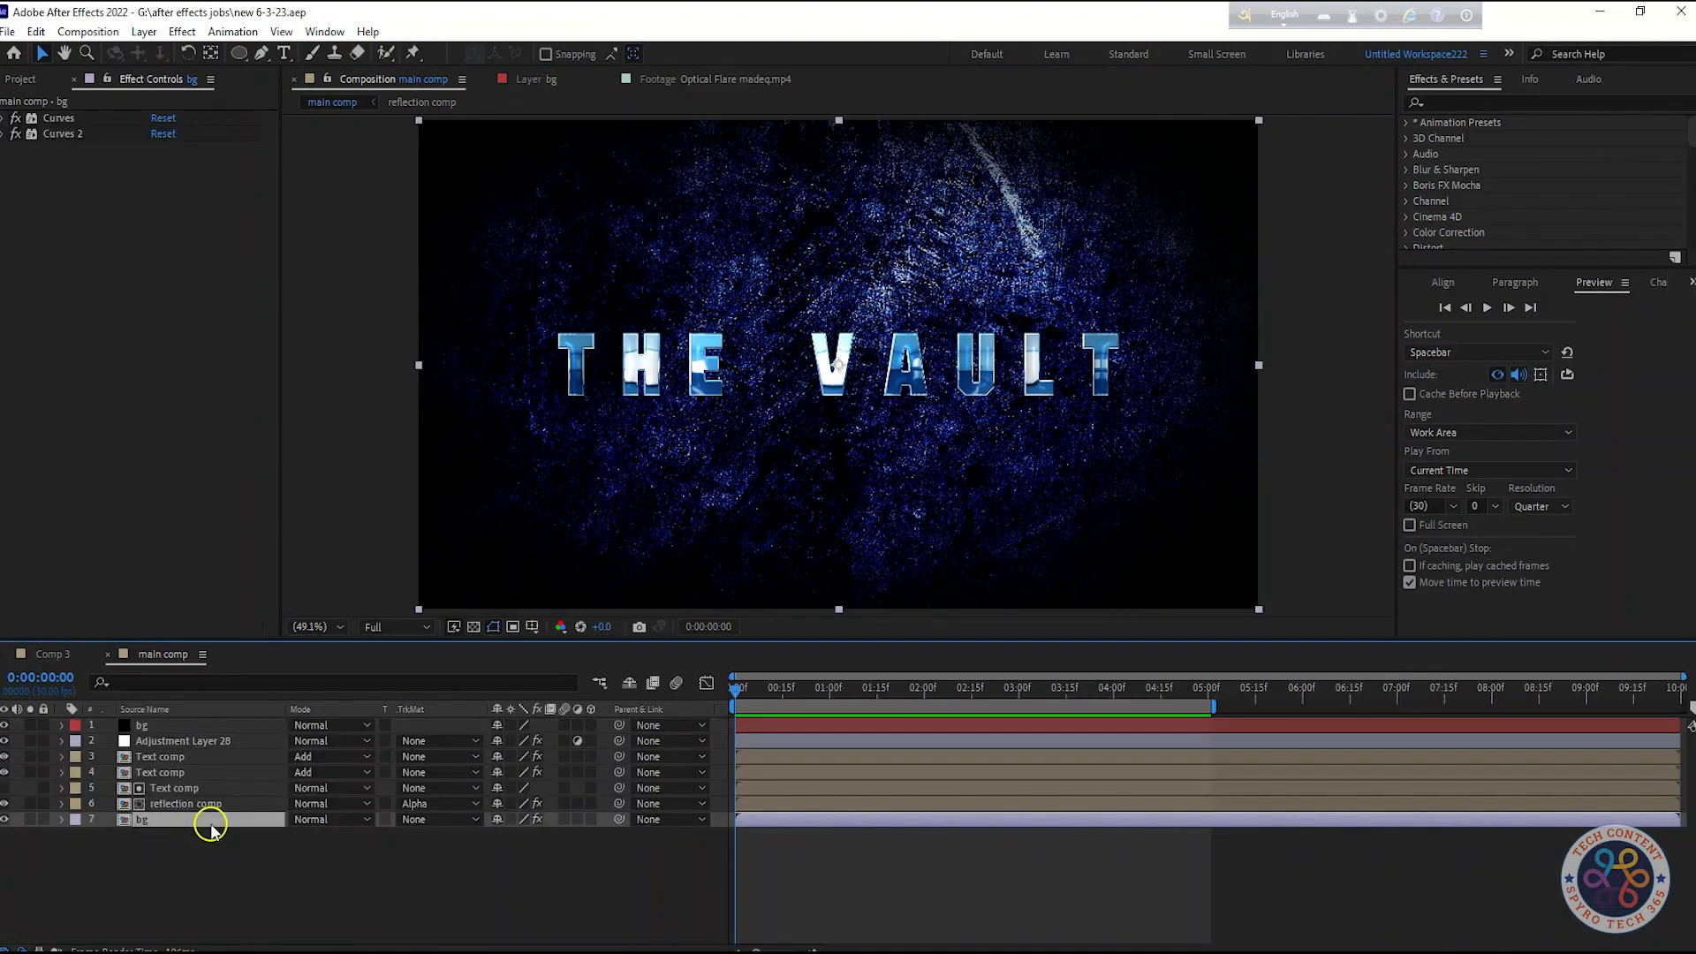
Create a new solid named film bar
left_click(240, 879)
right_click(242, 879)
mouse_move(353, 653)
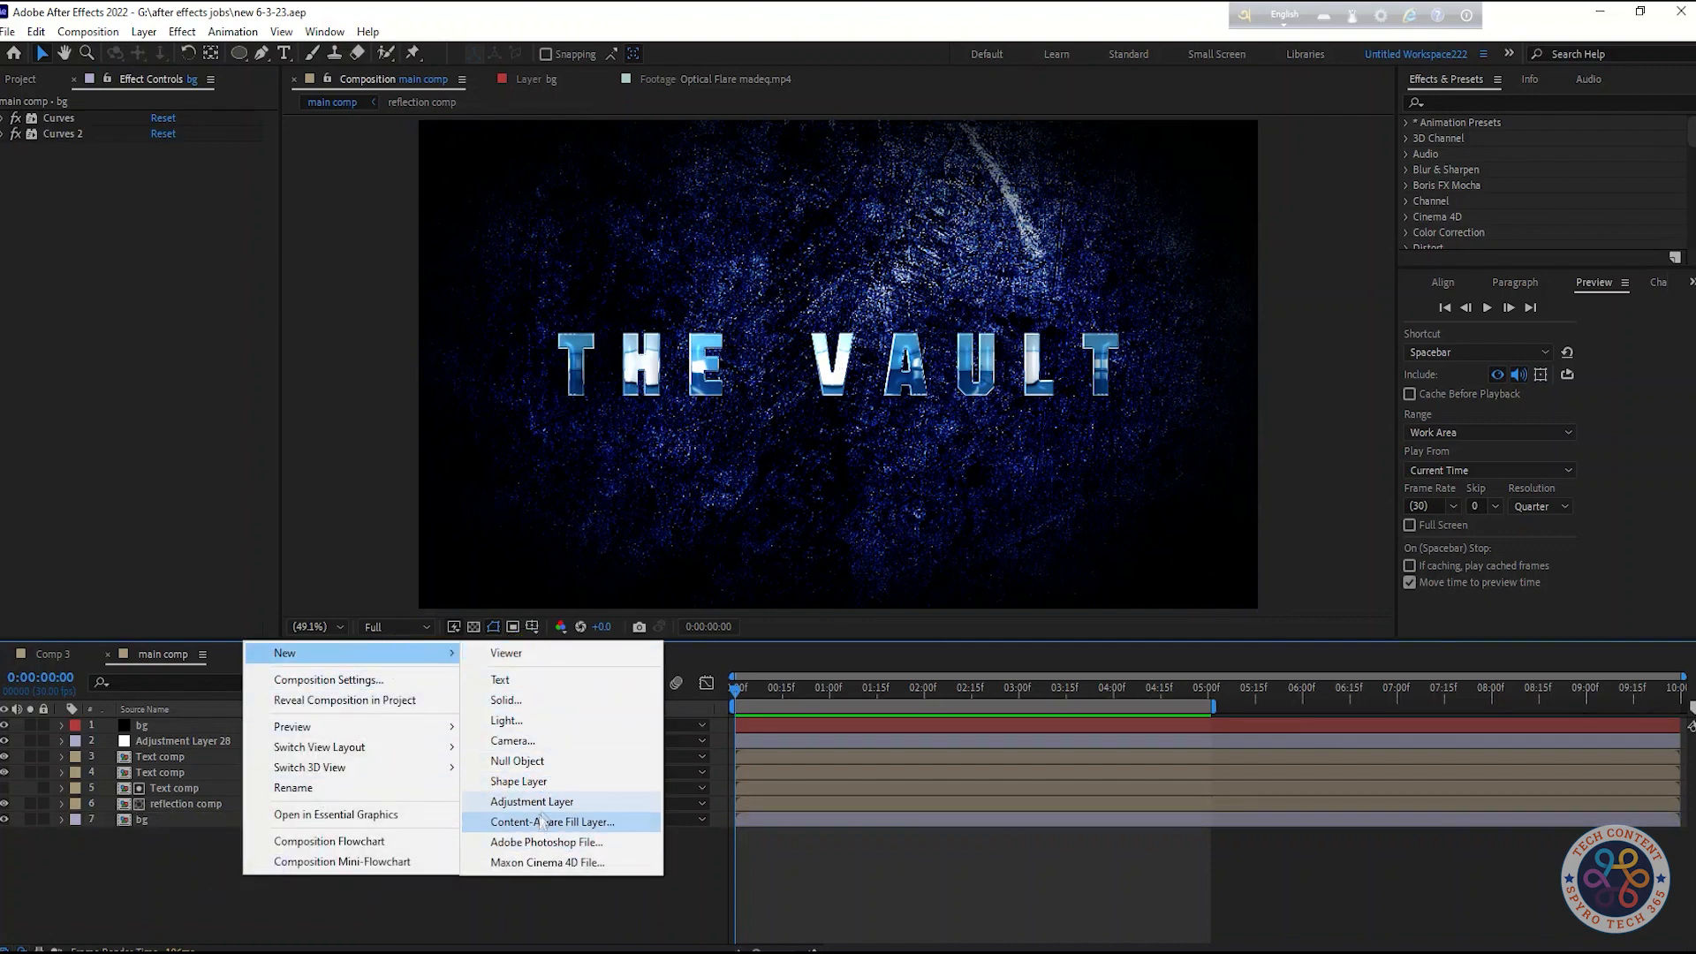
left_click(506, 700)
type("flim bar")
left_click(912, 653)
Add a full-frame rectangle mask to film bar, shrink it vertically into letterbox bars and invert it
left_click_drag(239, 53, 300, 66)
double_click(238, 53)
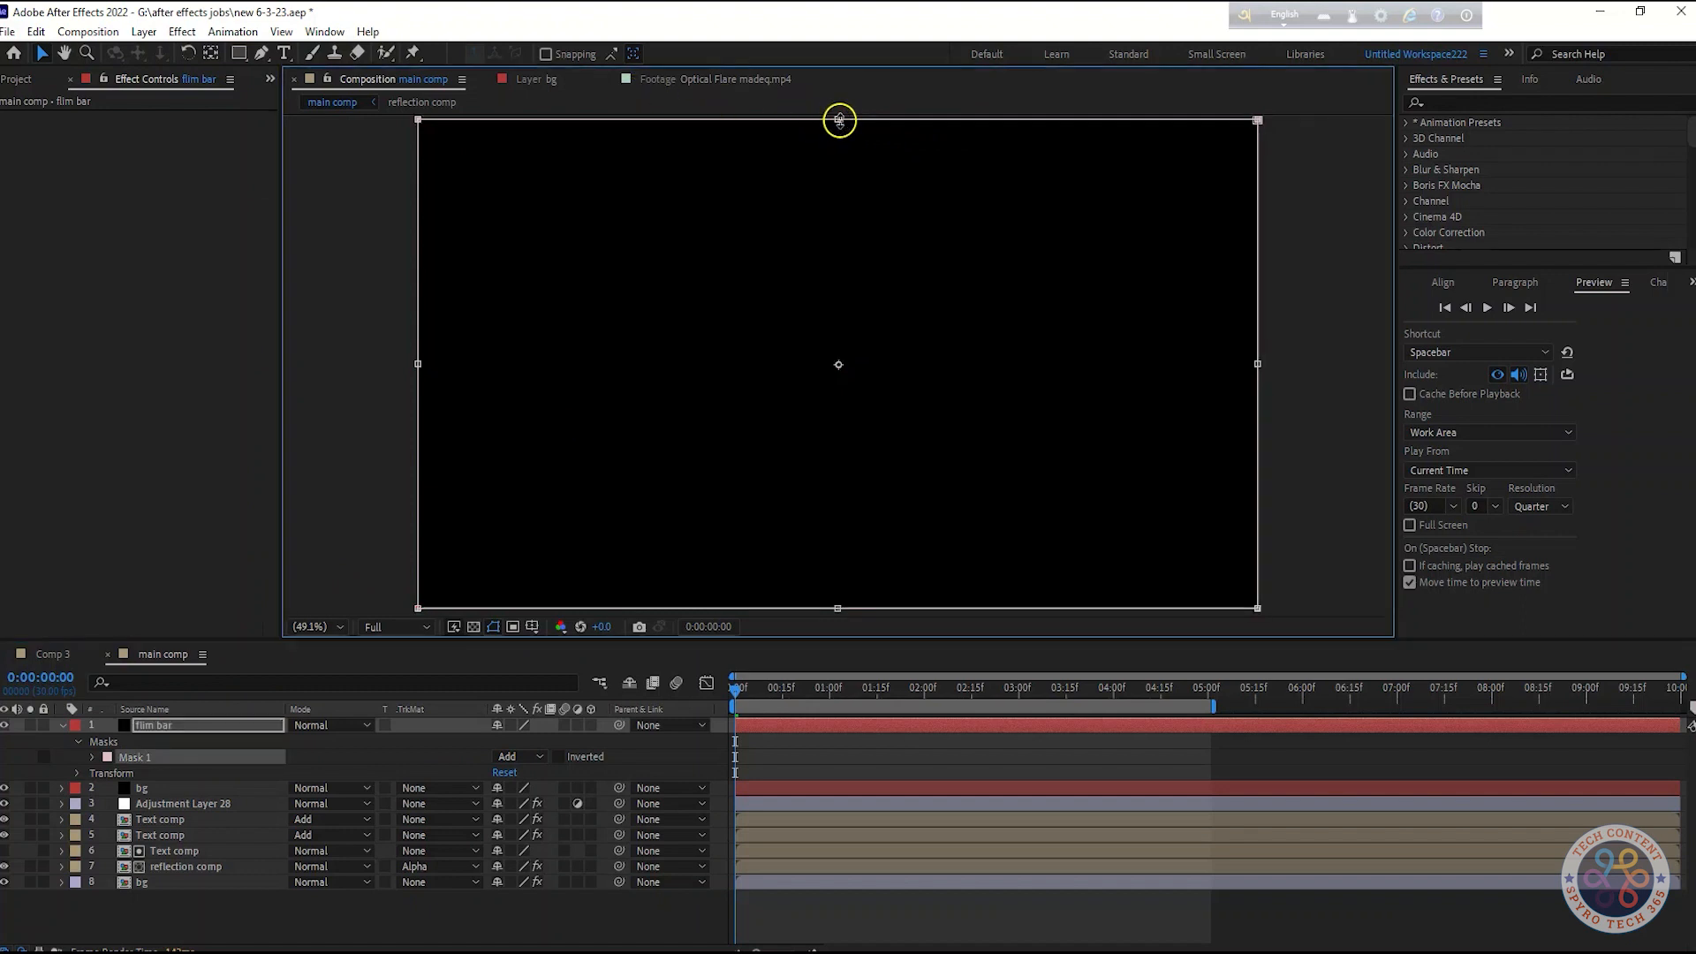
left_click_drag(839, 122, 848, 166)
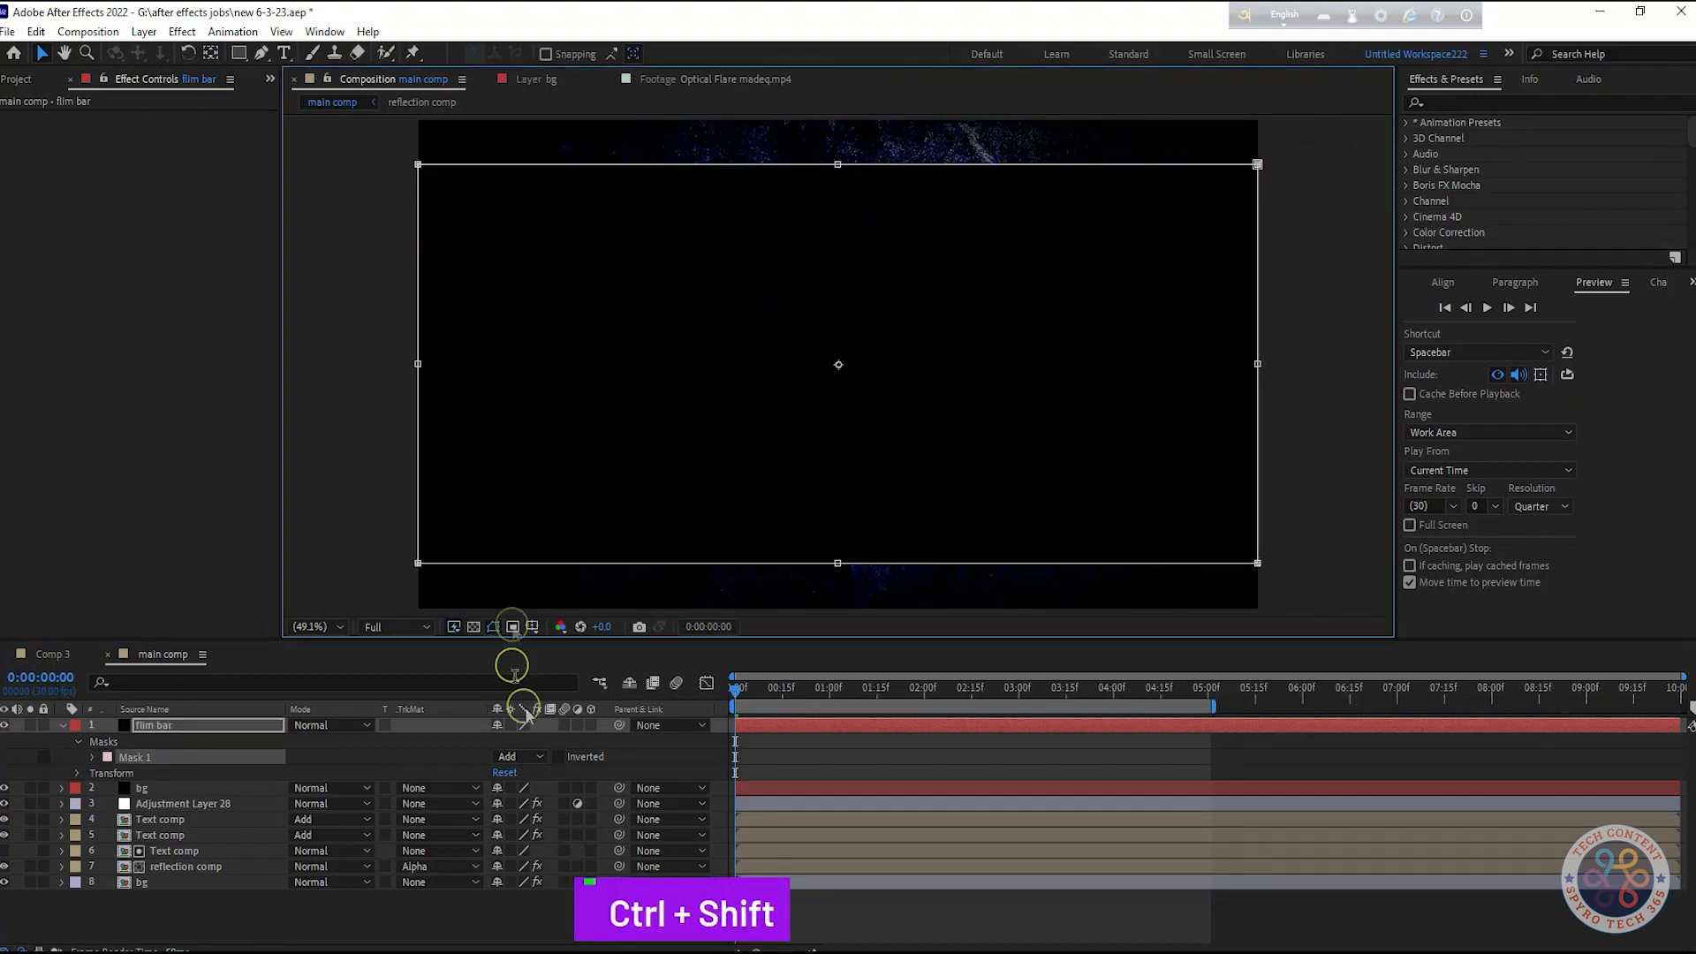
left_click(559, 757)
left_click(634, 756)
left_click(1323, 543)
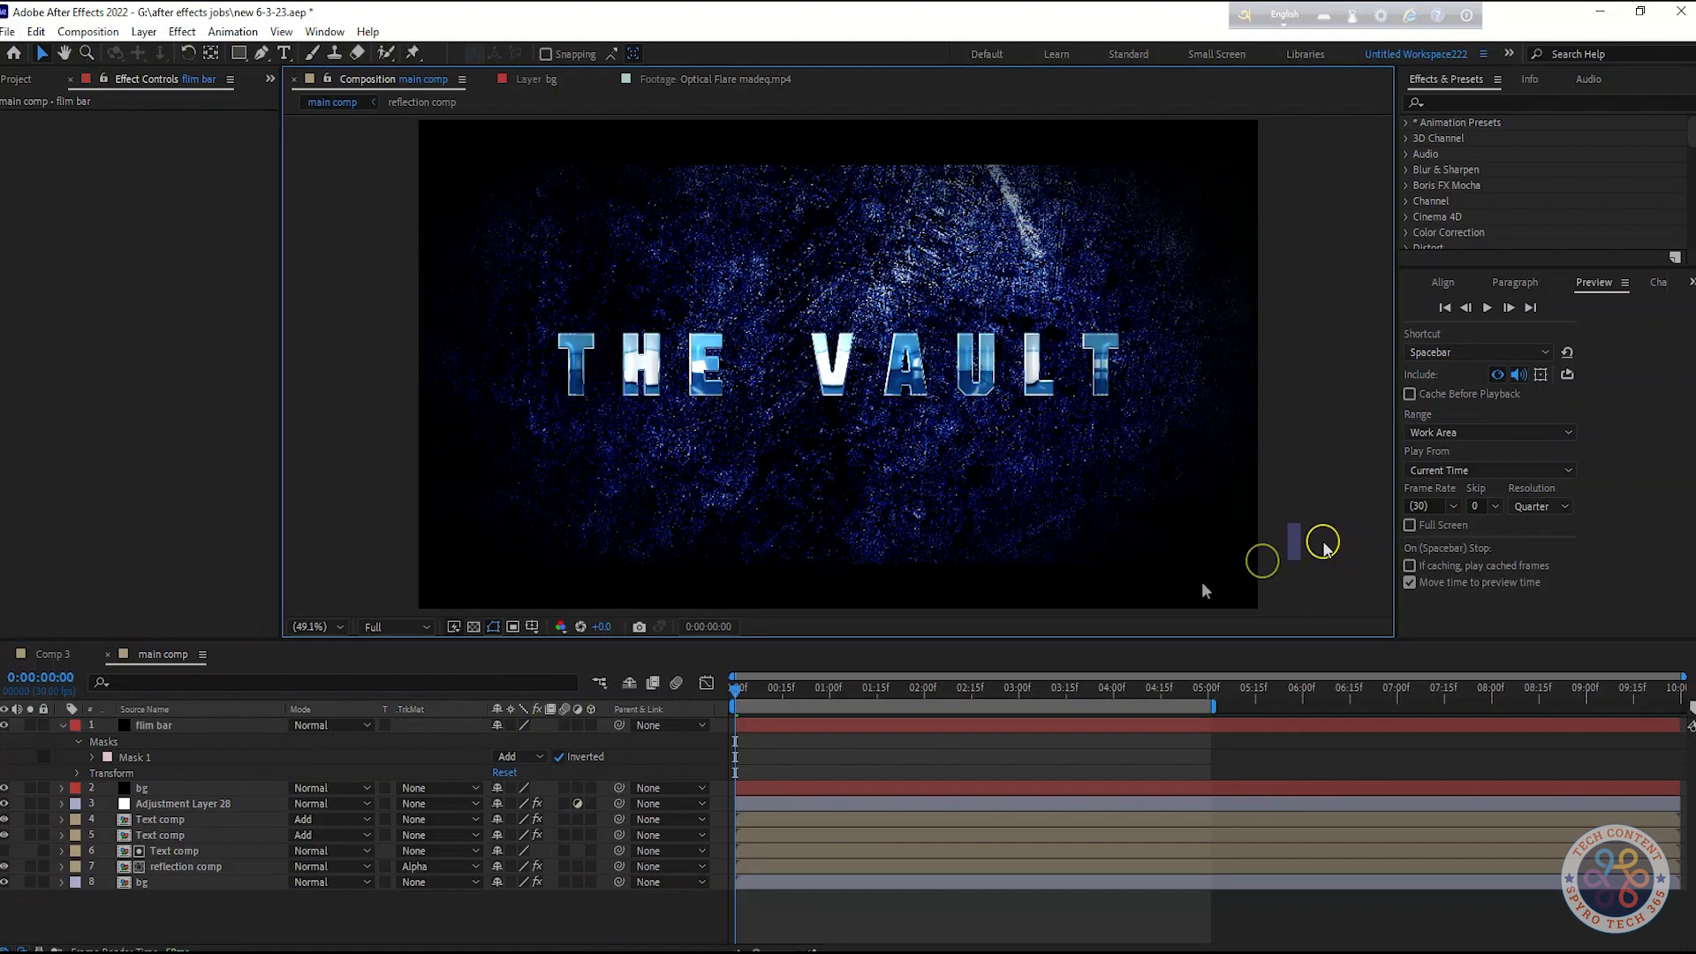
left_click(63, 725)
left_click(345, 895)
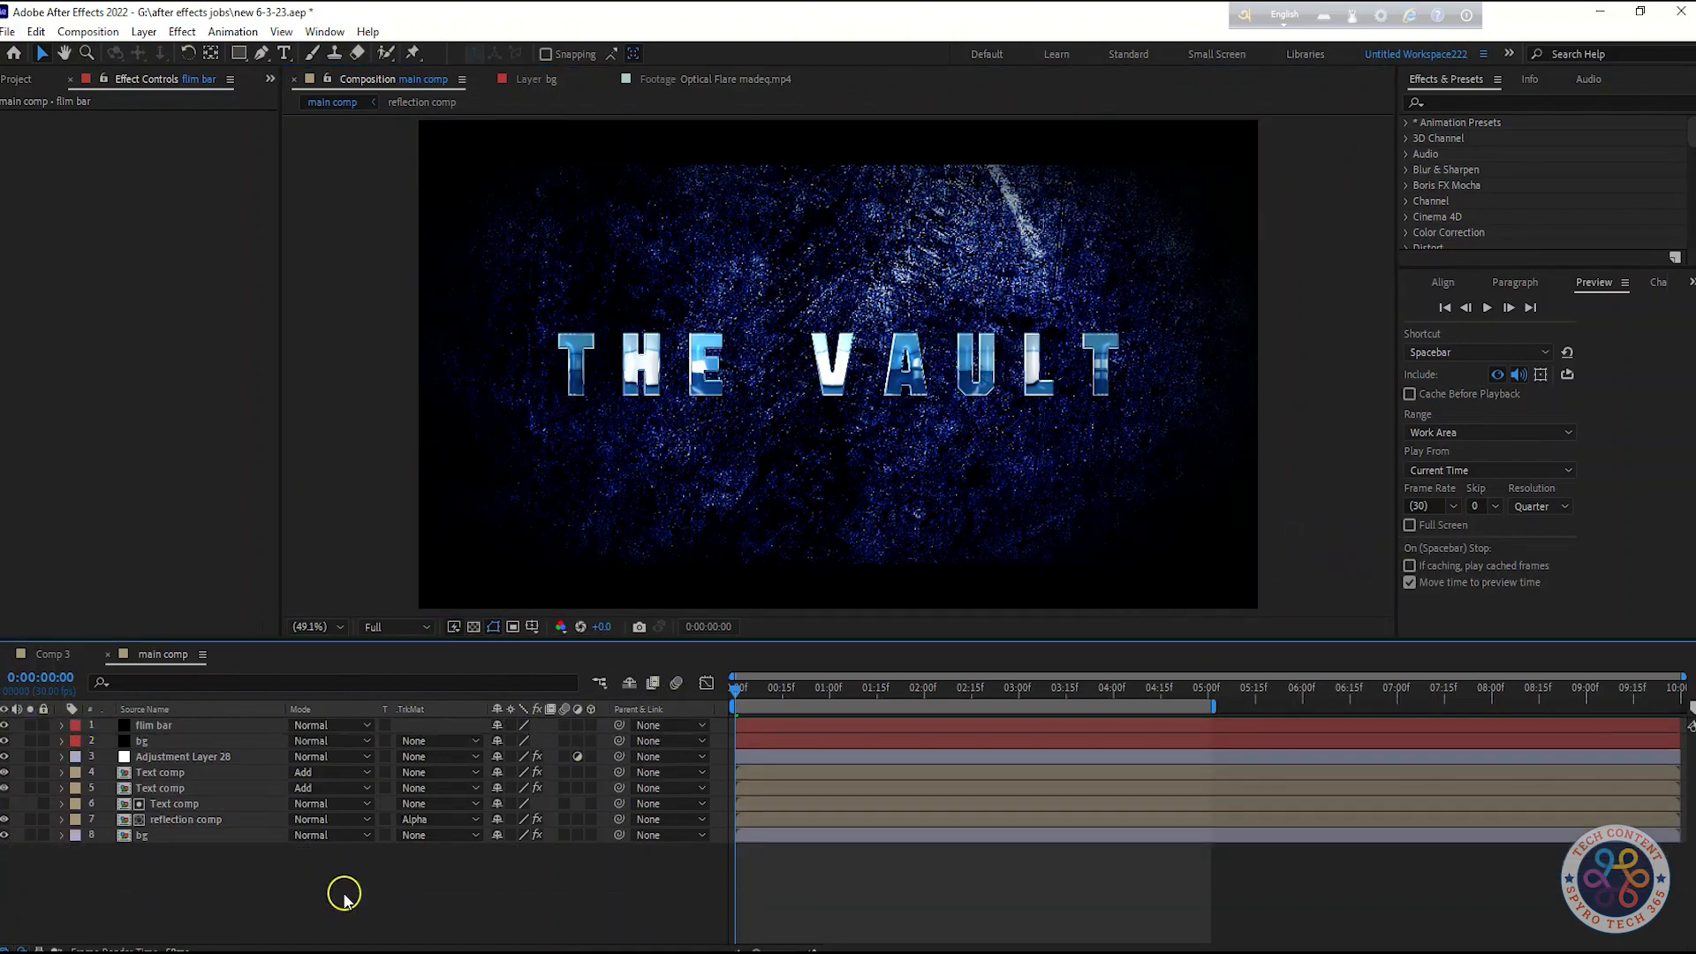
Place Light.png as the top layer and set its blend mode to Add
key("space")
key("space")
left_click(186, 726)
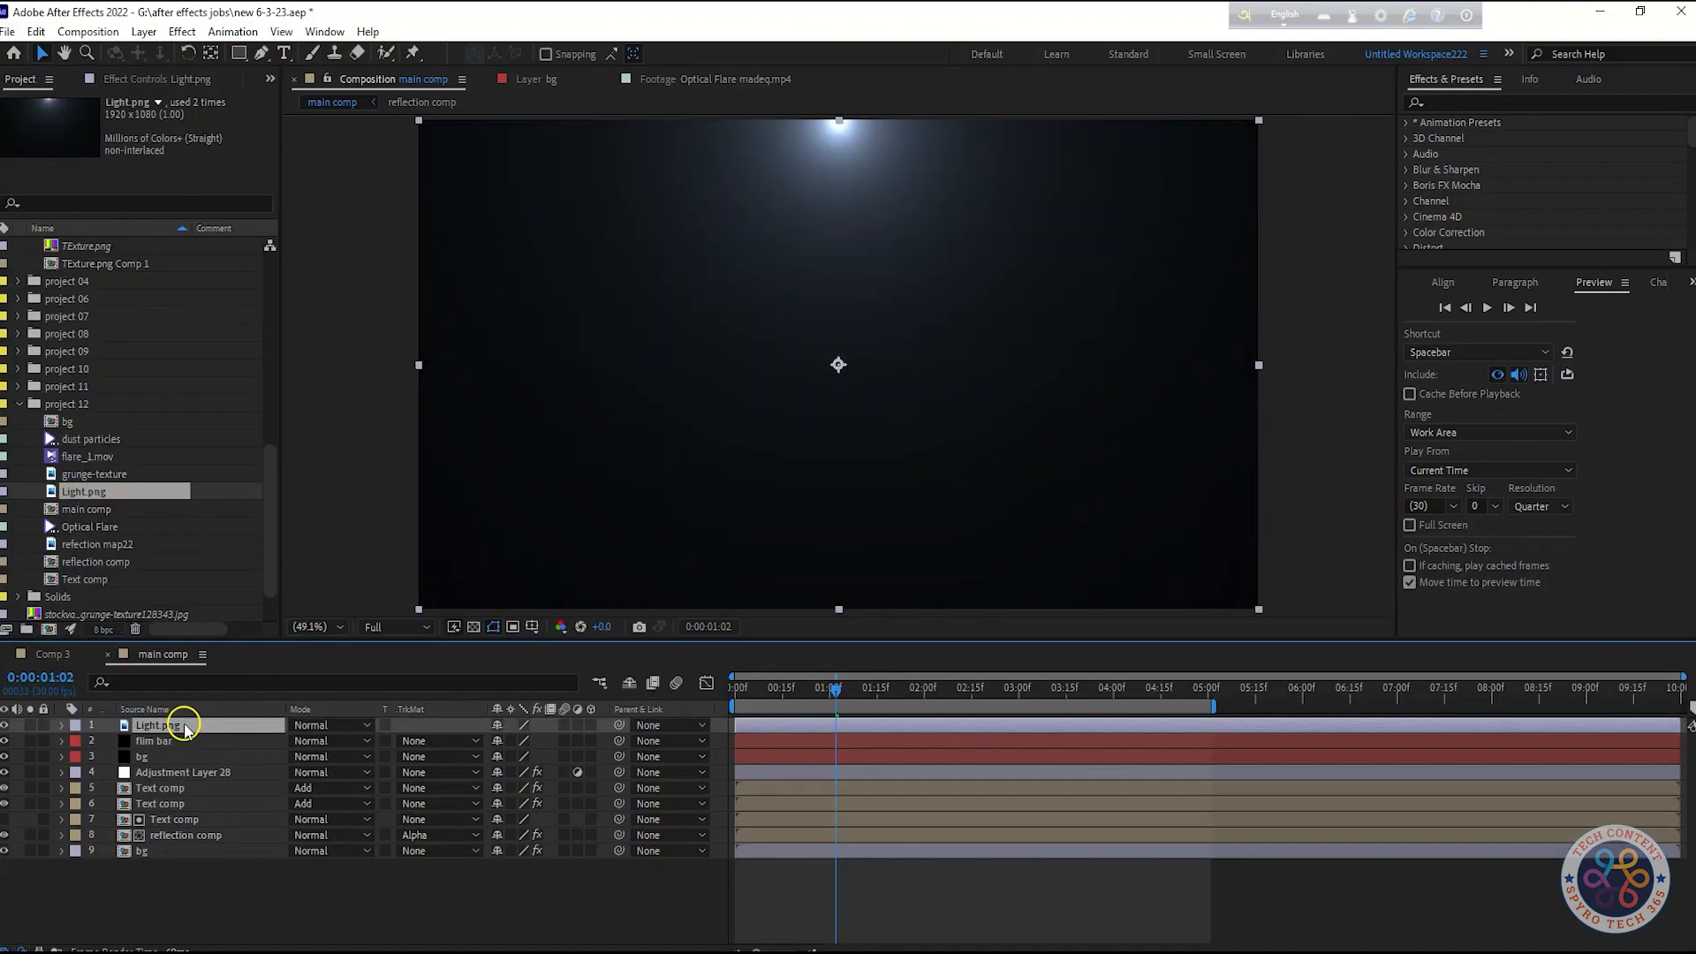
left_click(331, 725)
left_click(383, 353)
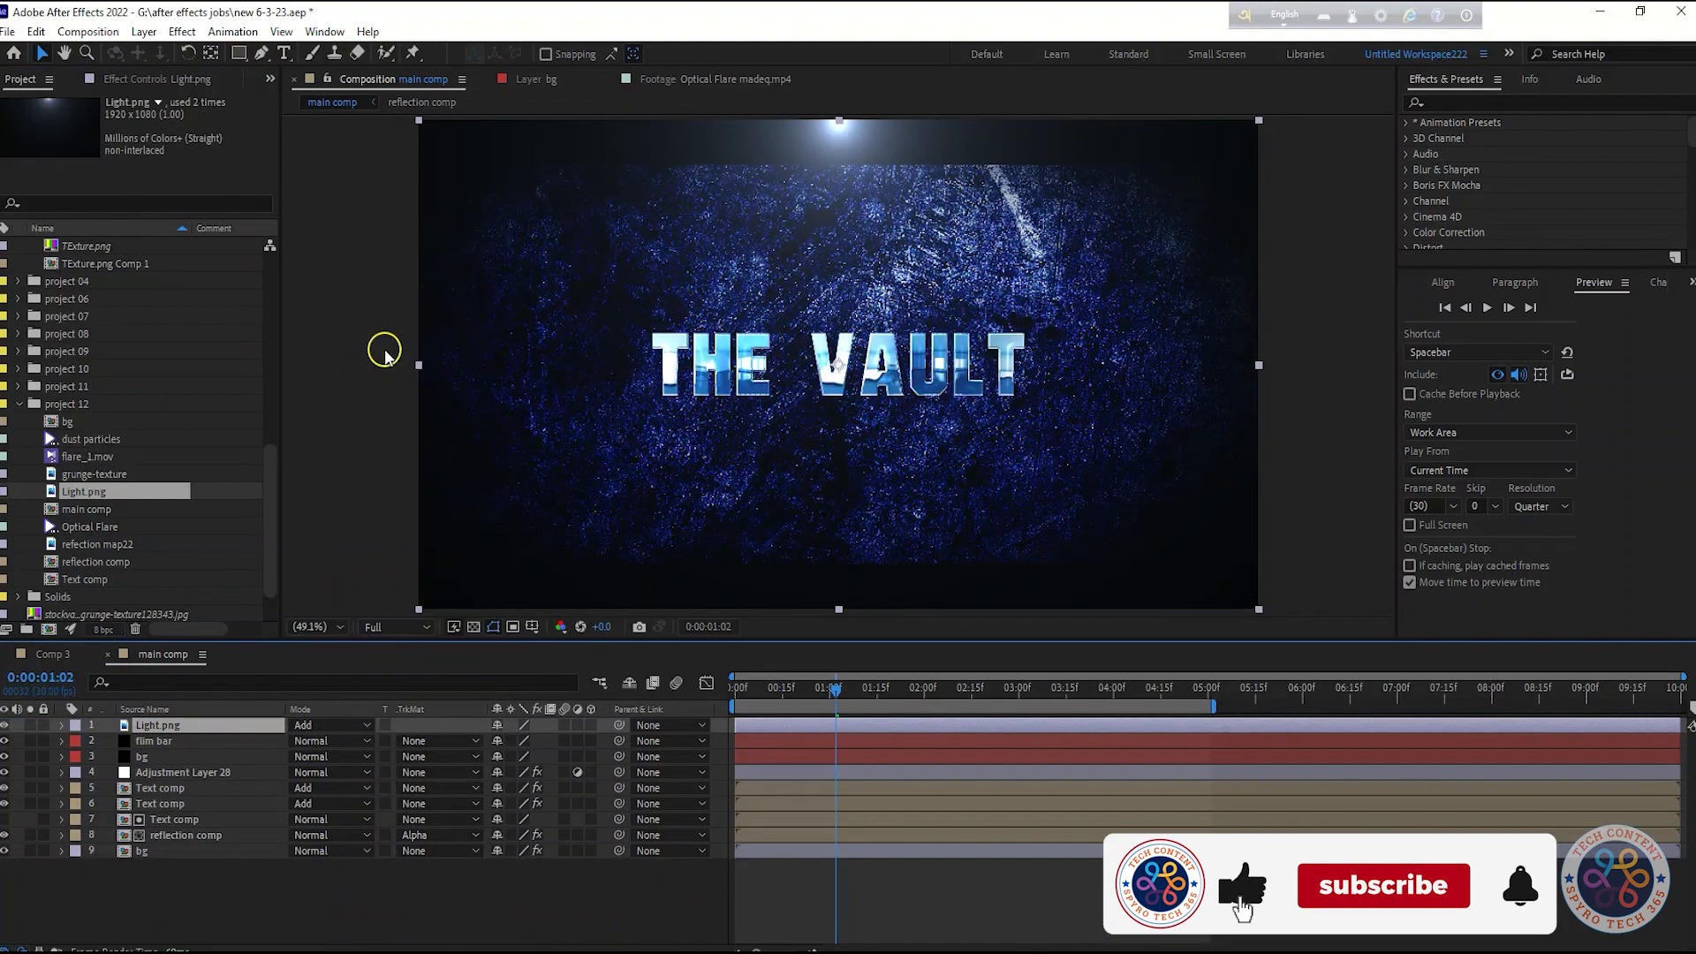
Scale the Light.png layer up to about 109%
key("space")
key("space")
key("s")
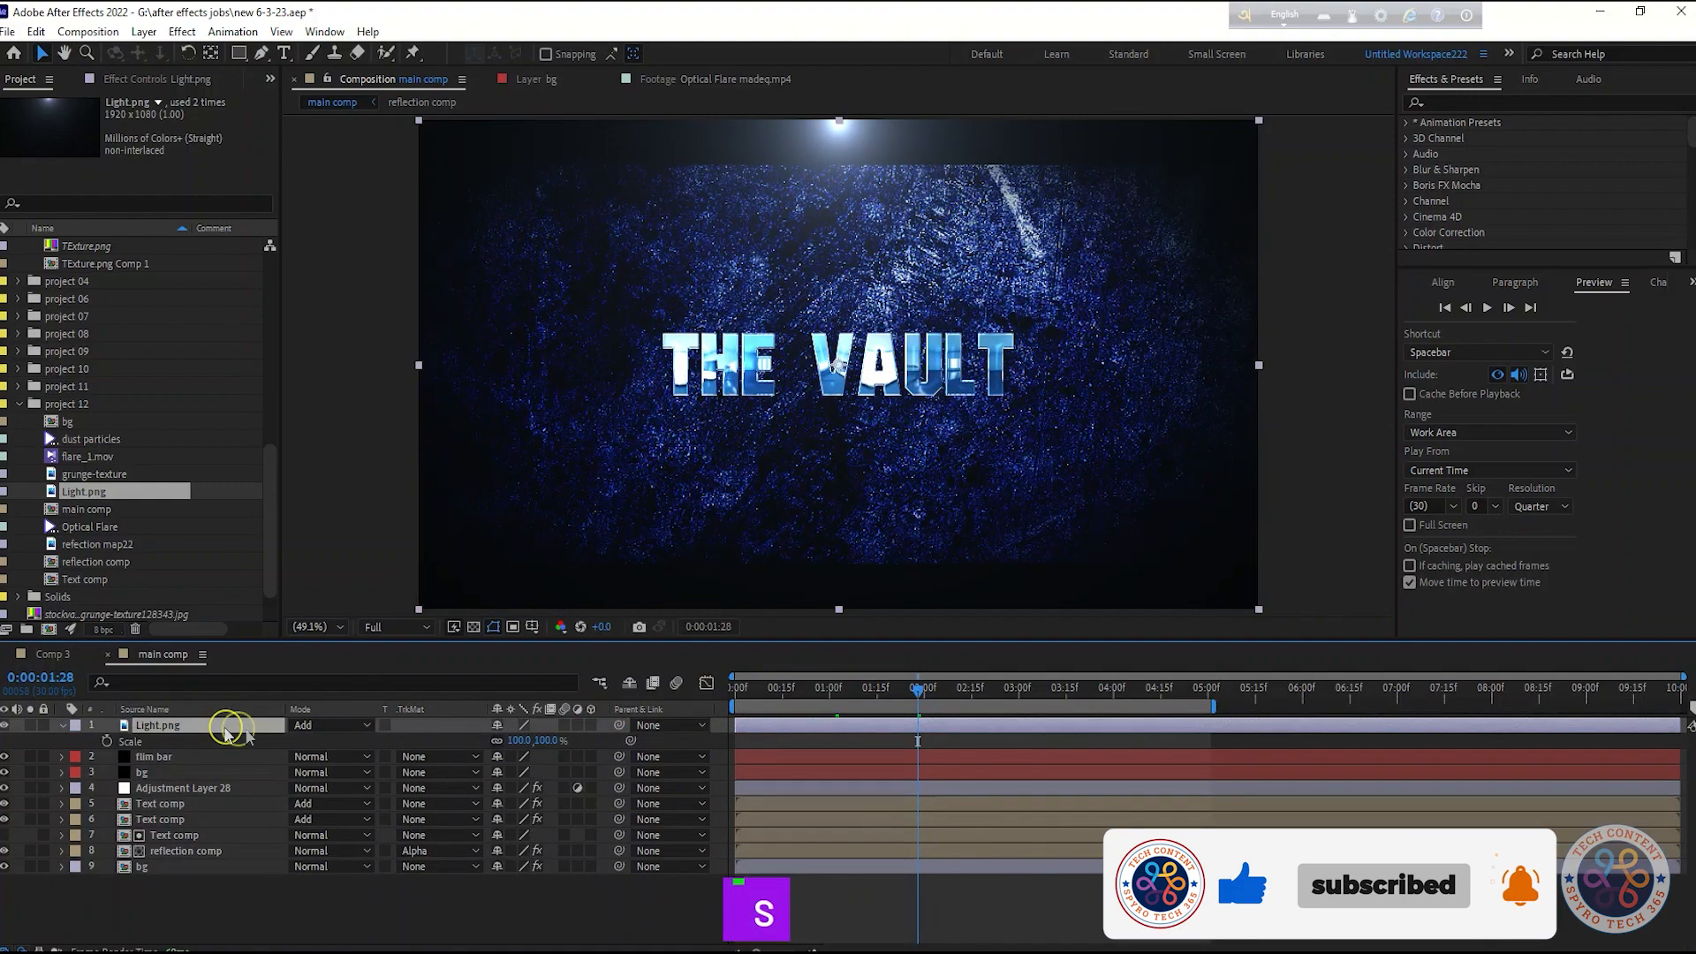
left_click_drag(551, 745, 586, 749)
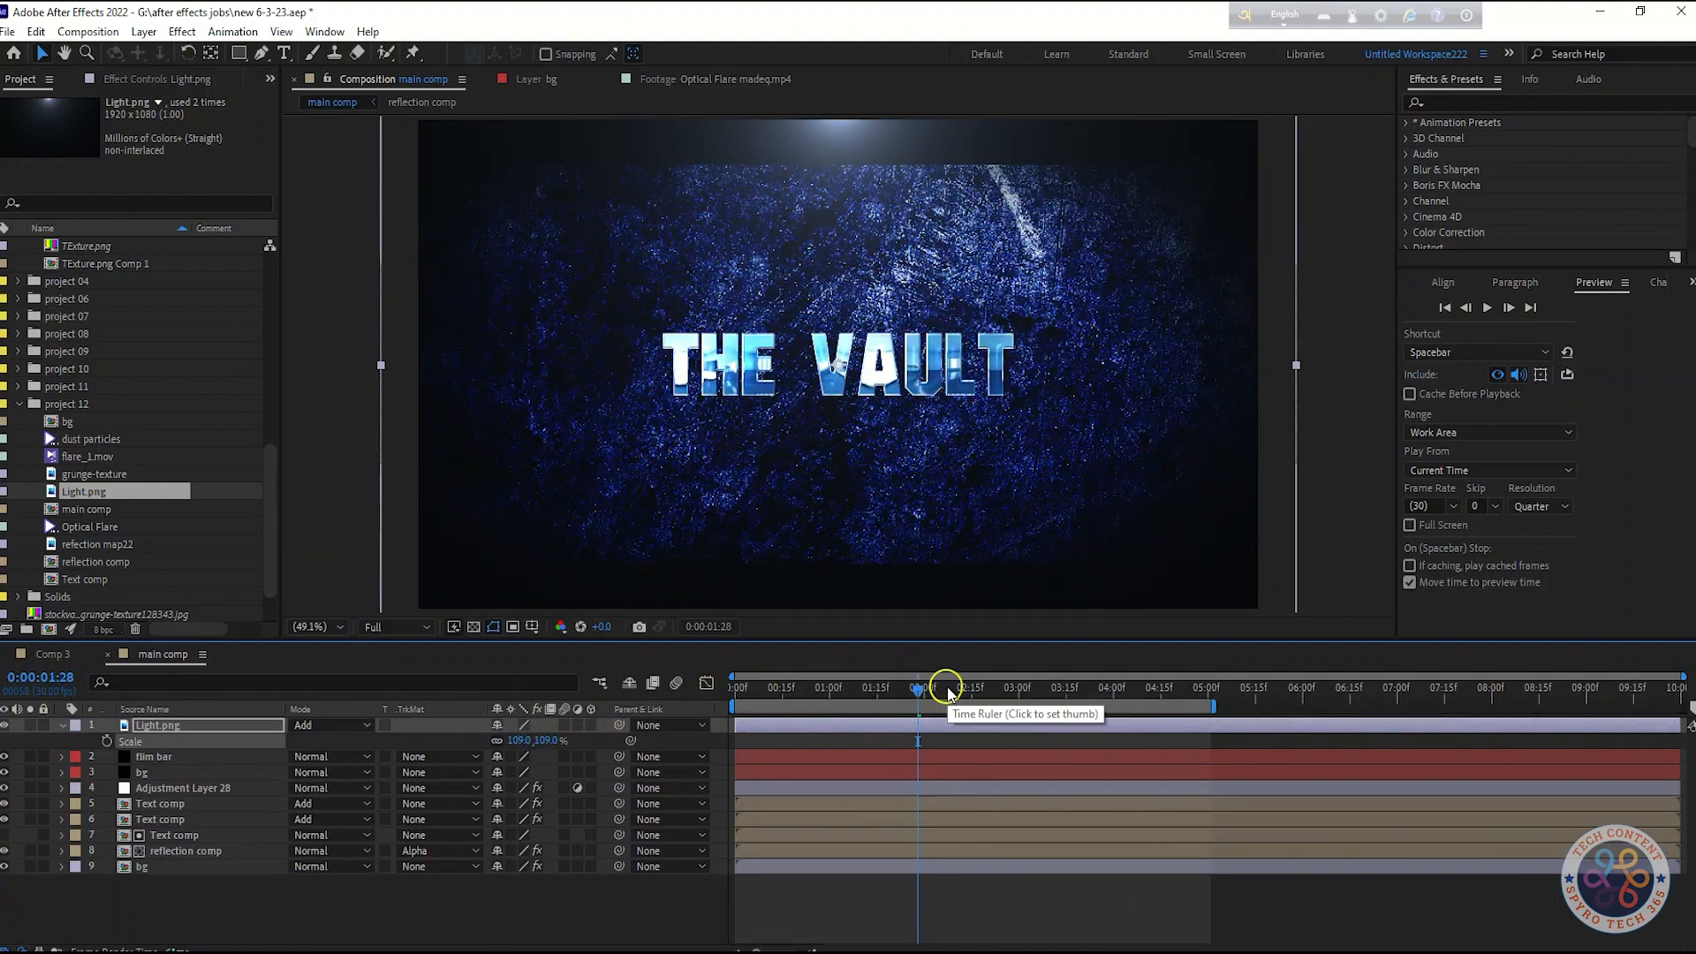
Add the dust particles footage to the top of main comp with blend mode Add
left_click(126, 441)
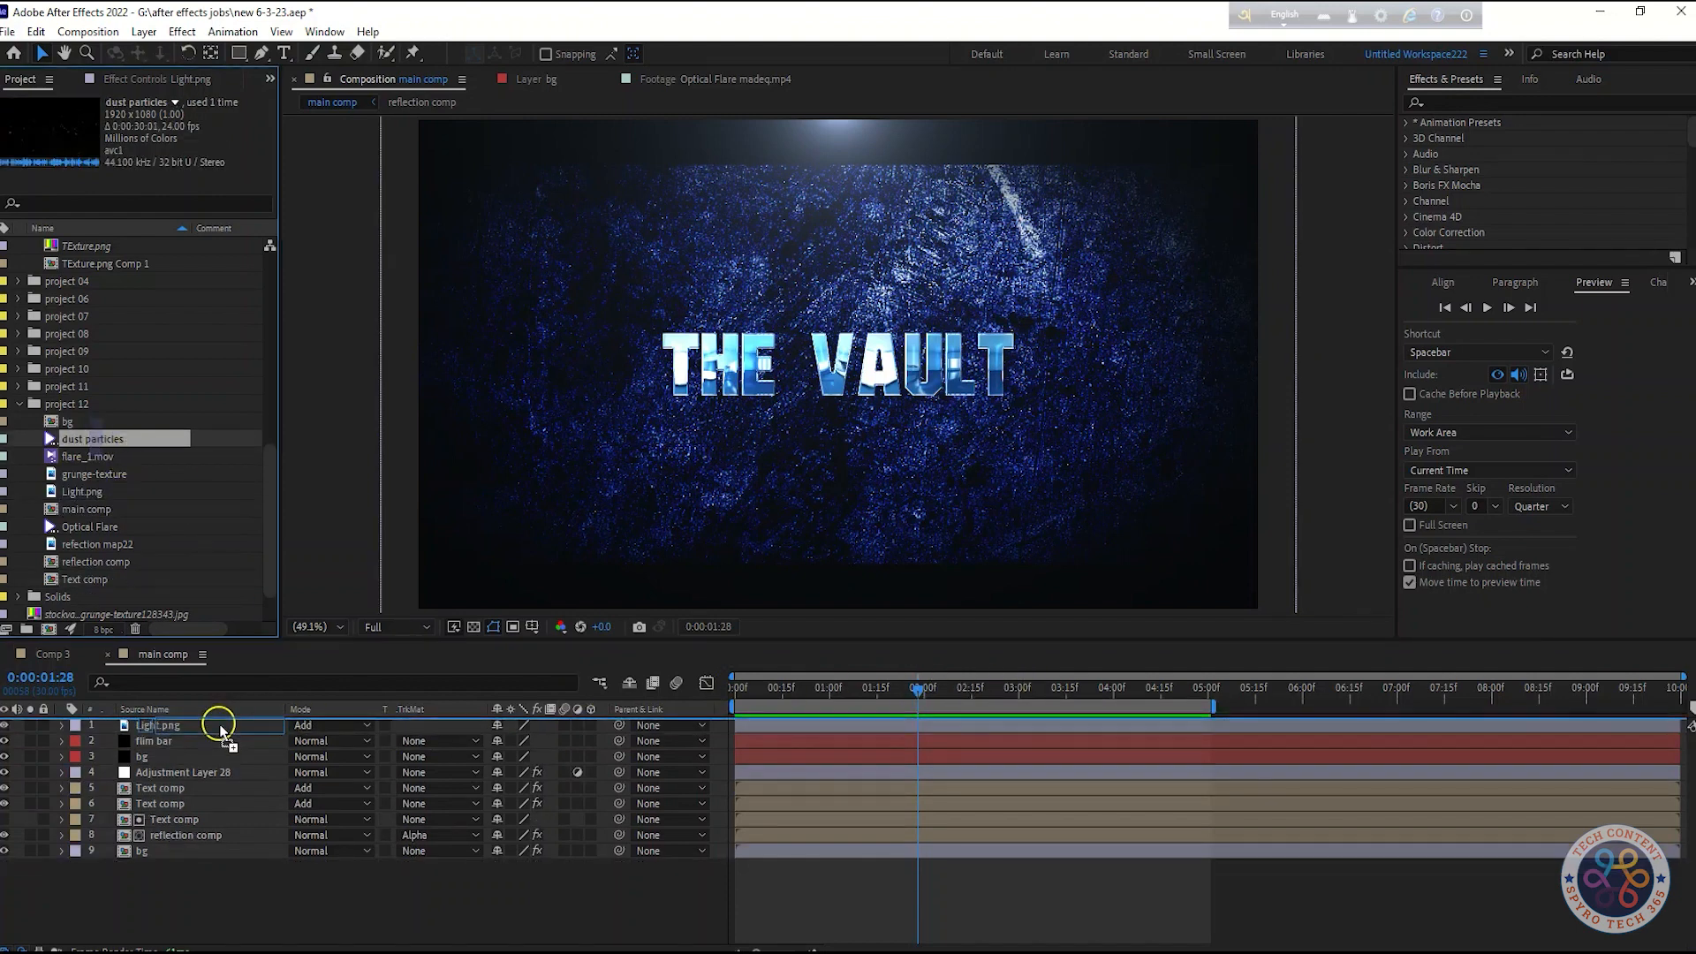
left_click_drag(221, 729, 216, 723)
left_click(318, 725)
left_click(335, 382)
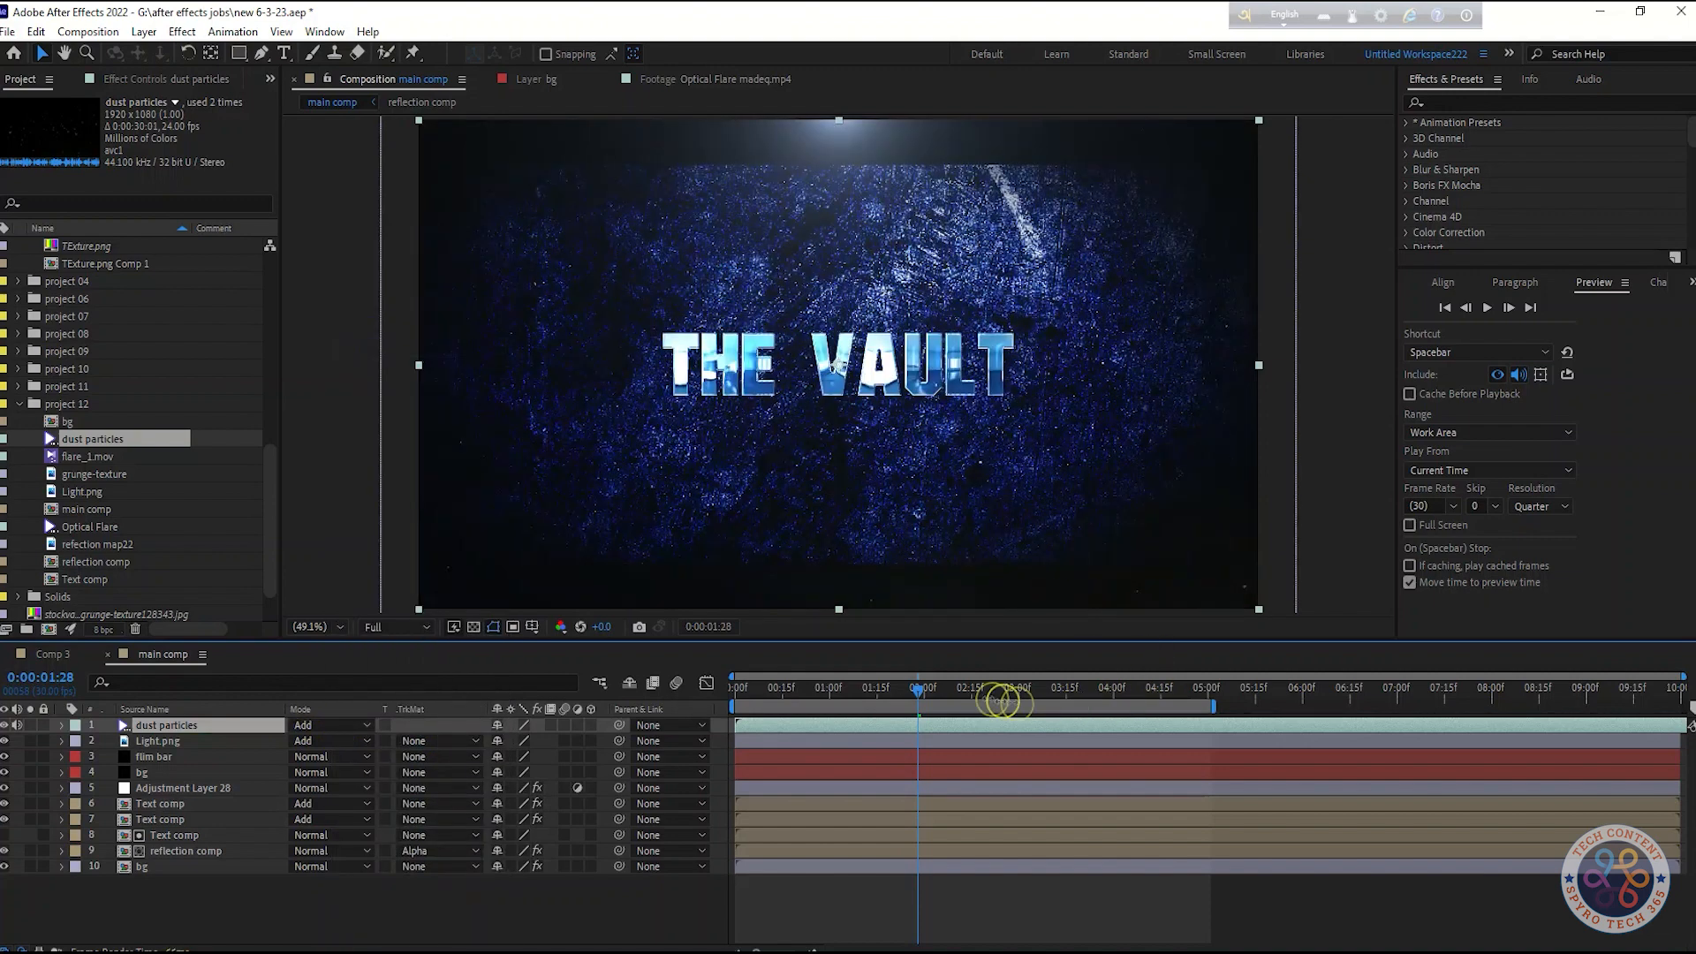
Add flare_1.mov to the top of main comp and set its blend mode to Add
key("space")
left_click_drag(92, 456, 221, 725)
left_click(362, 725)
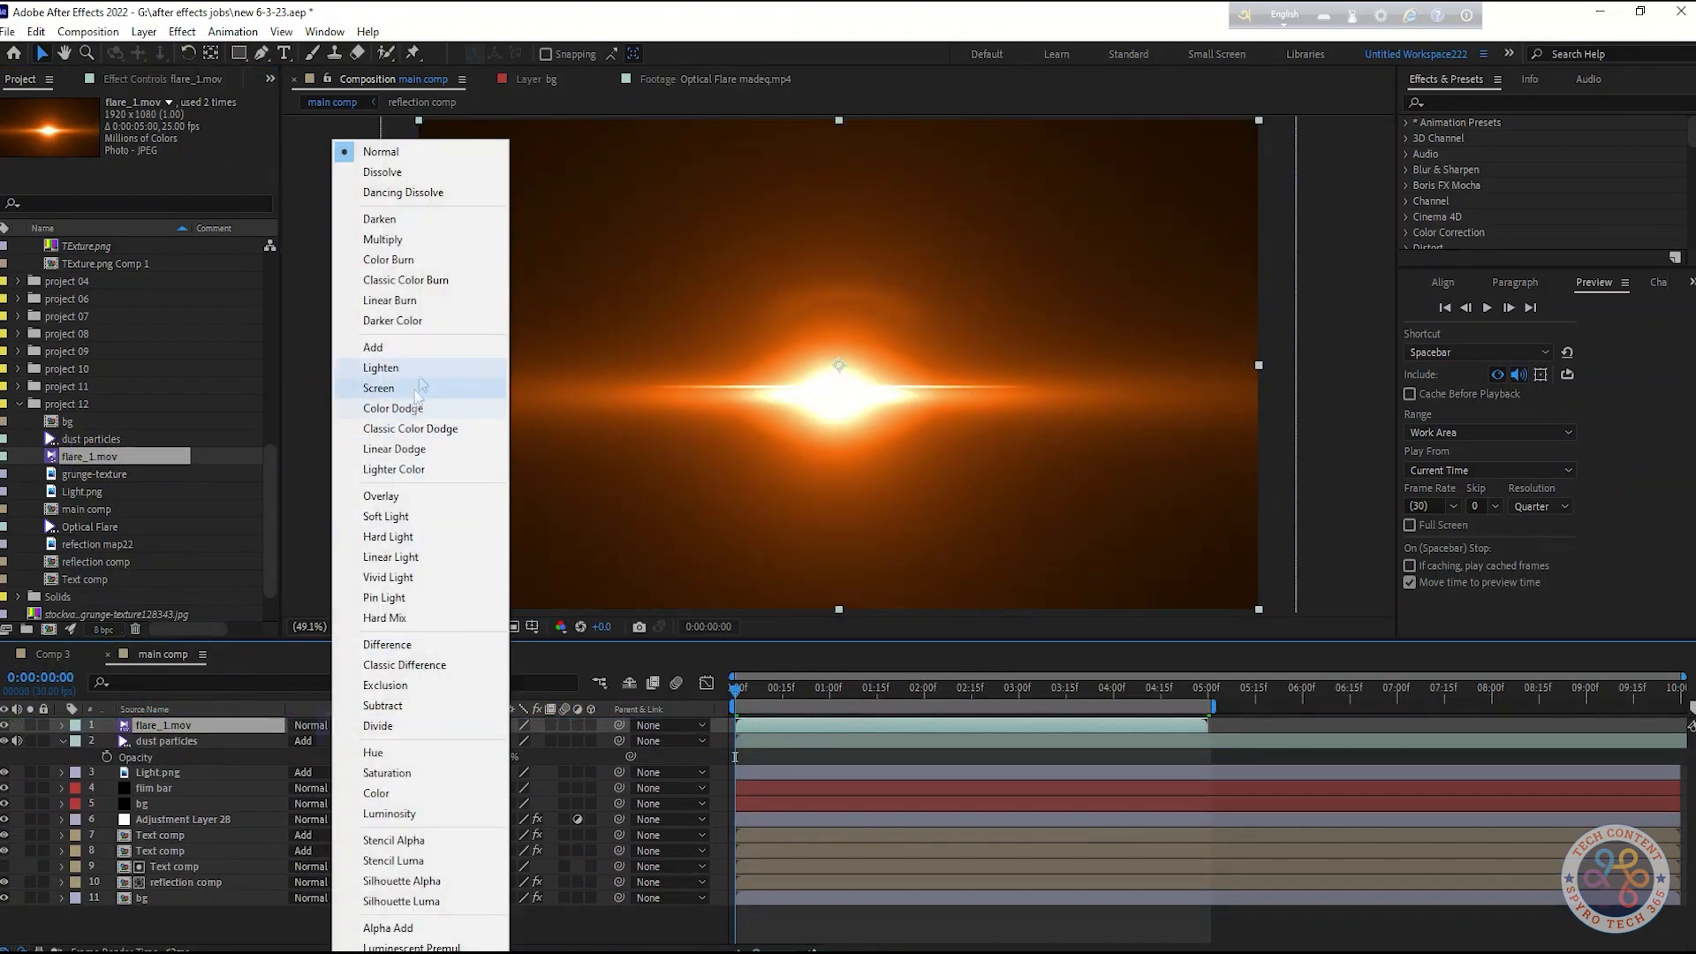
left_click(372, 347)
Adjust the flare layer's position to about 956, 556 and preview the result
key("space")
key("space")
left_click(220, 726)
key("p")
mouse_move(540, 748)
left_mouse_down()
mouse_move(560, 749)
mouse_move(473, 741)
mouse_move(530, 744)
left_mouse_up()
key("space")
key("space")
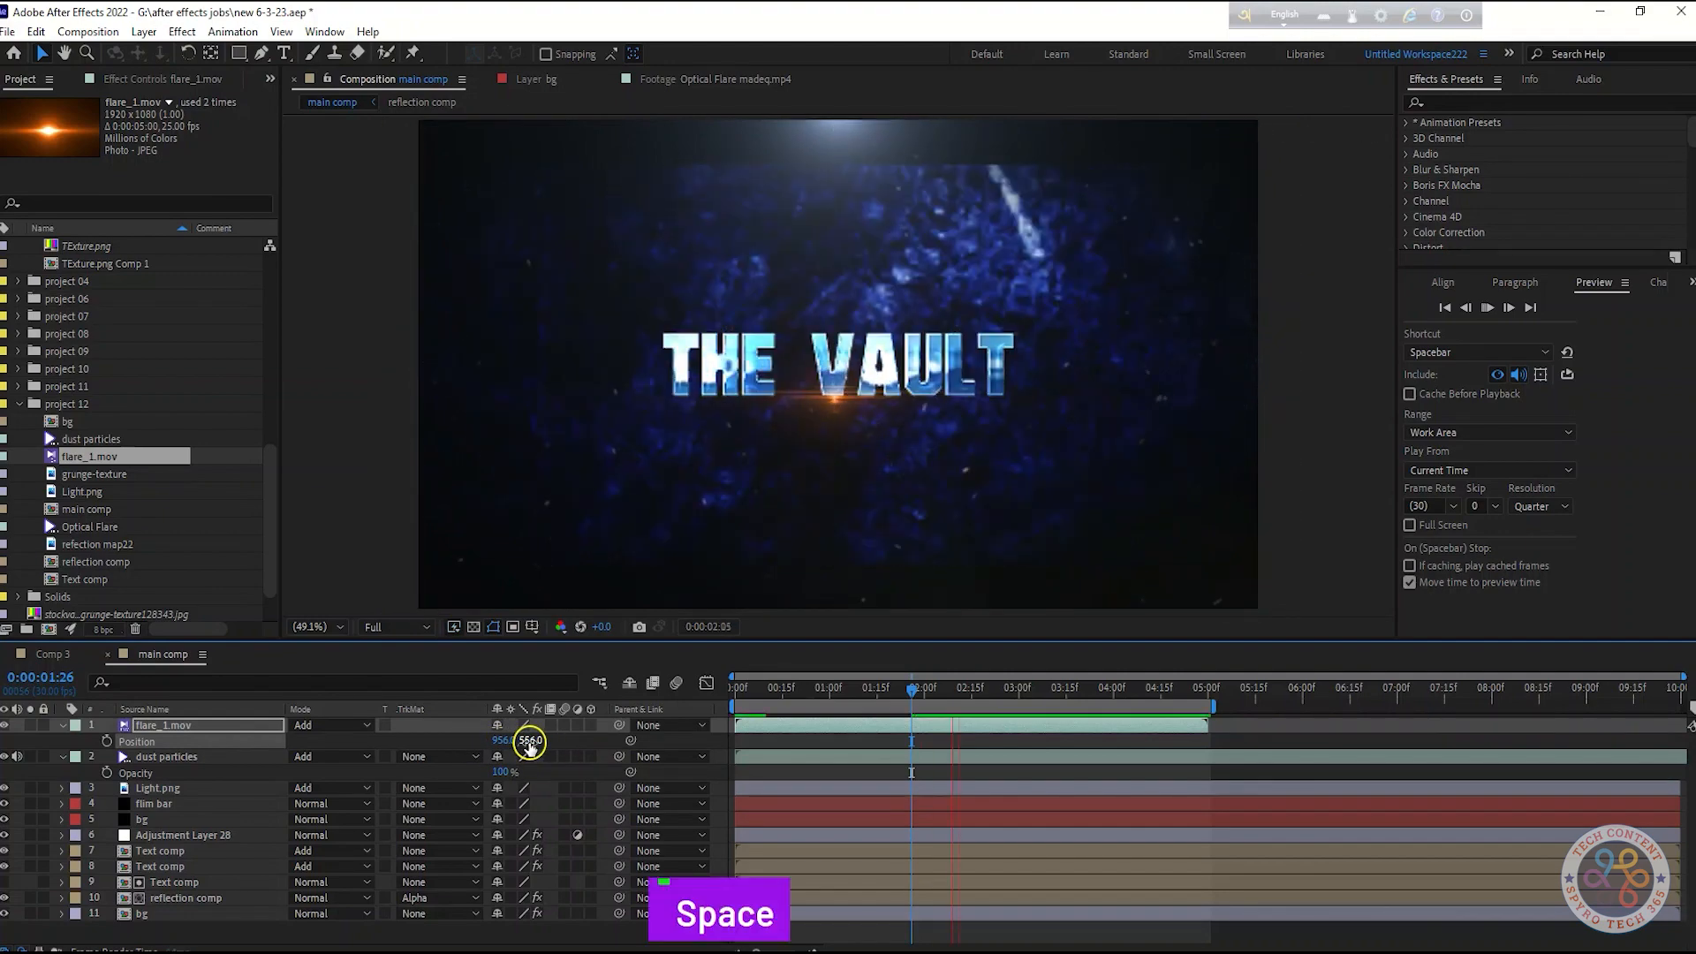
key("space")
key("space")
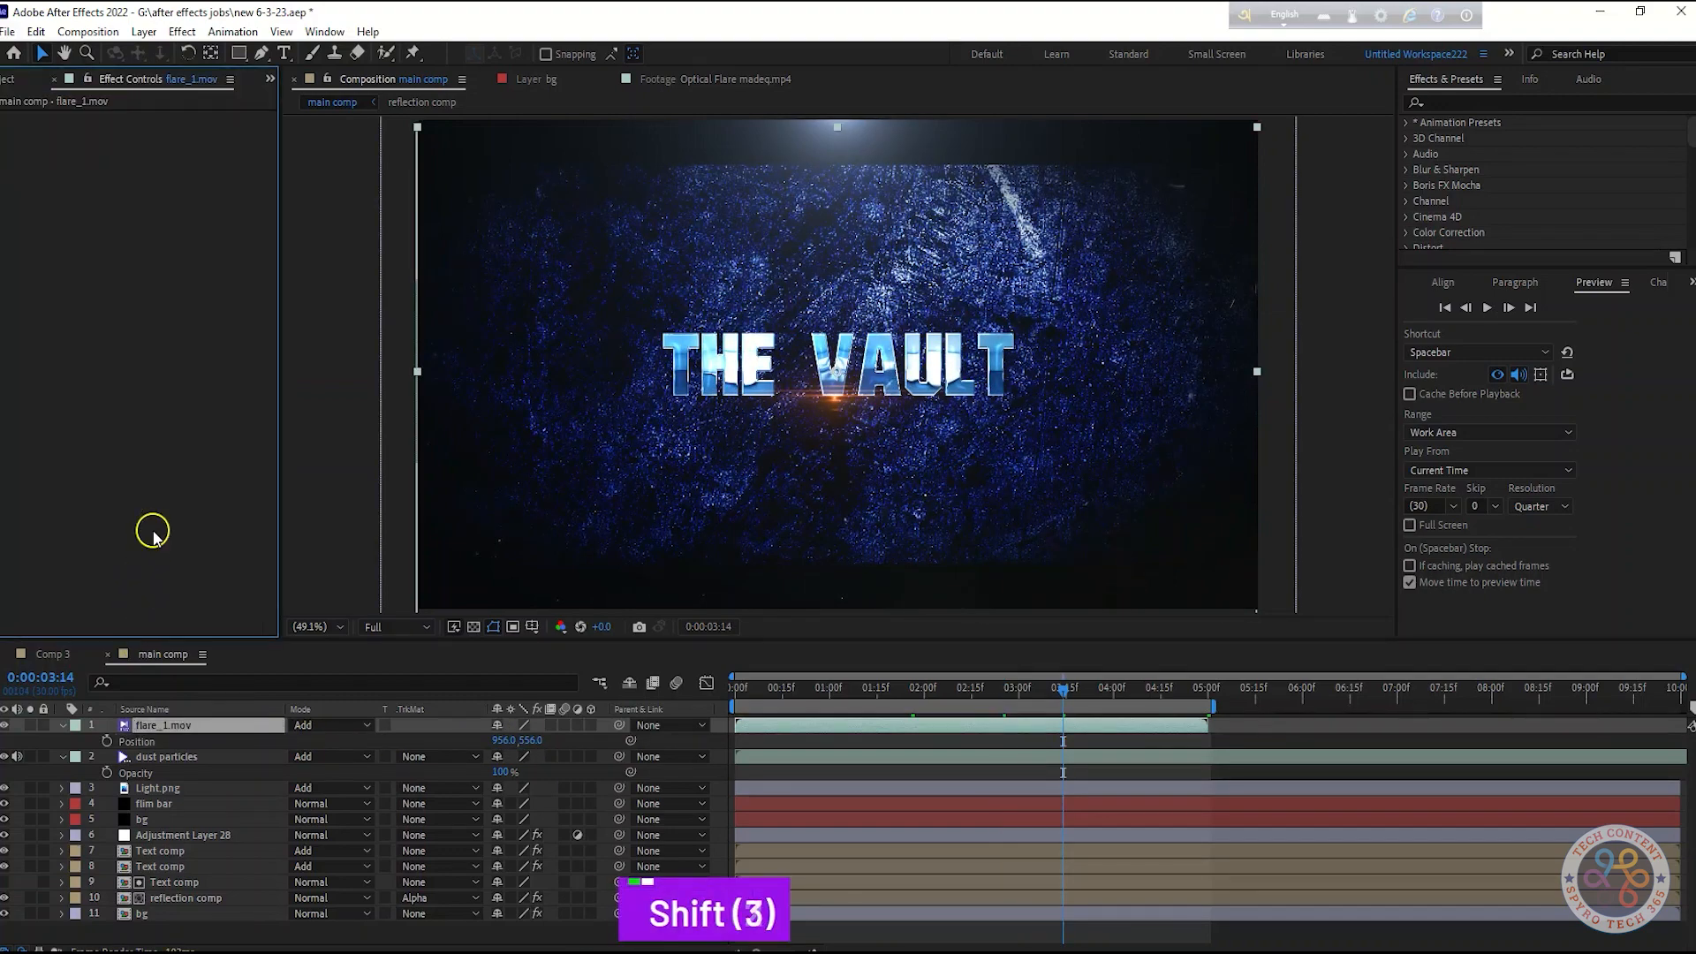
Apply the Tint effect to the flare layer
key("shift+Tab")
type("tint")
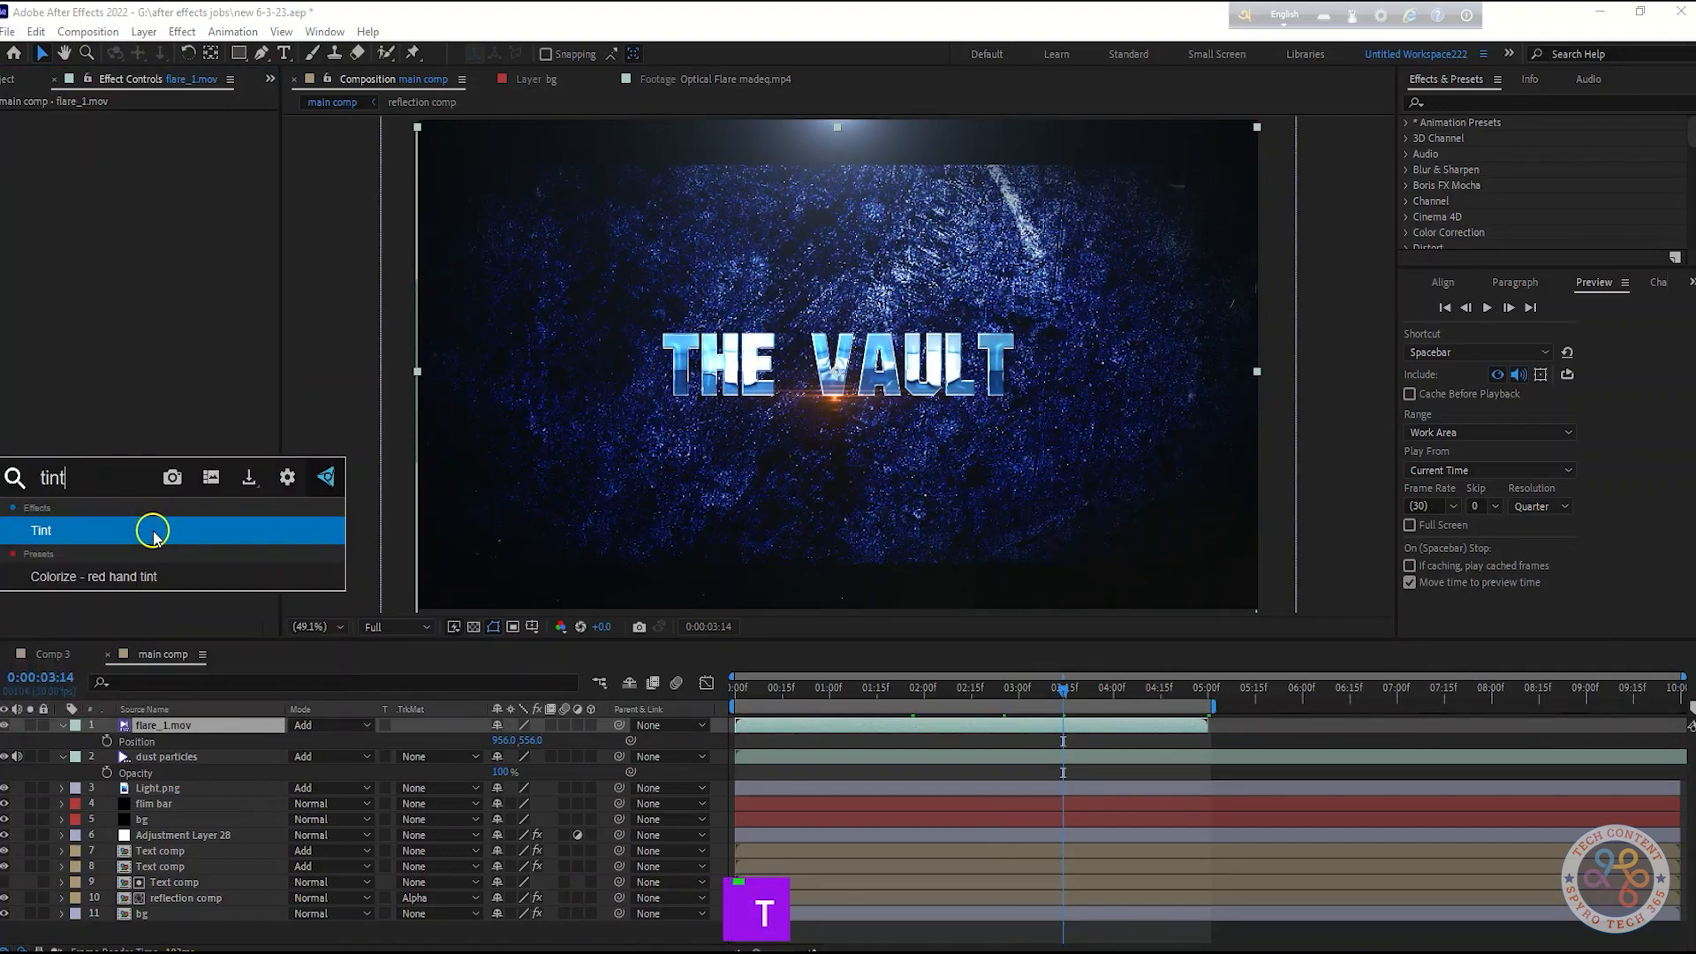
left_click(152, 532)
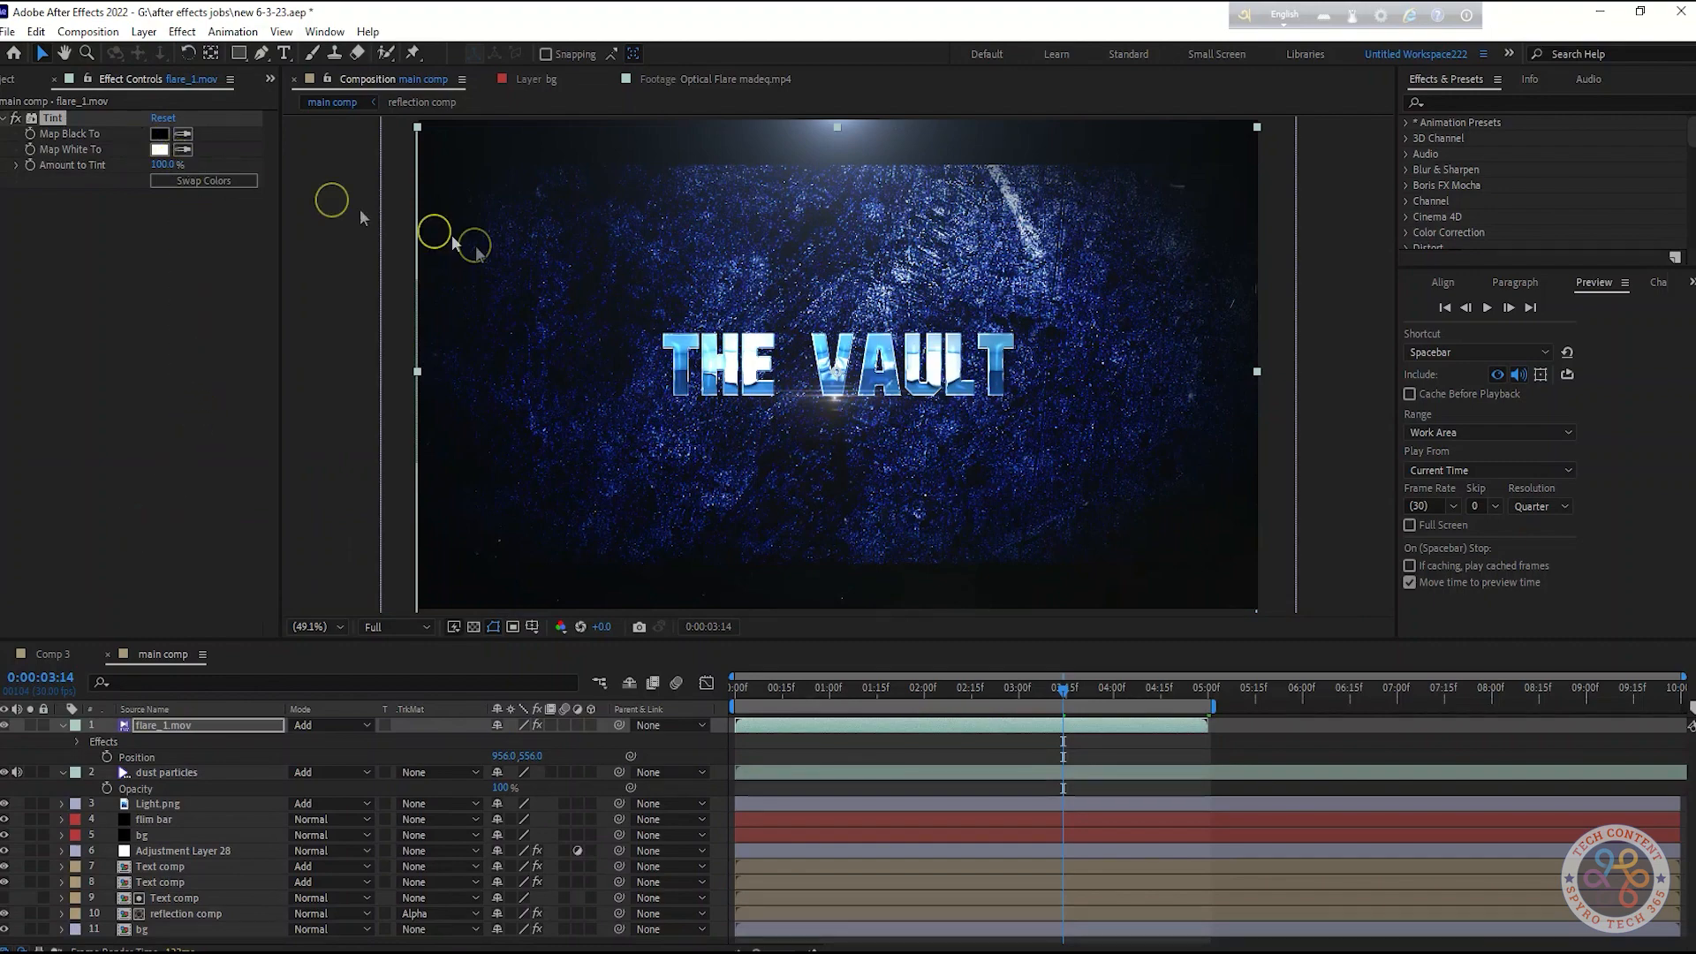
left_click(159, 149)
left_click(125, 340)
left_click(139, 346)
key("Delete")
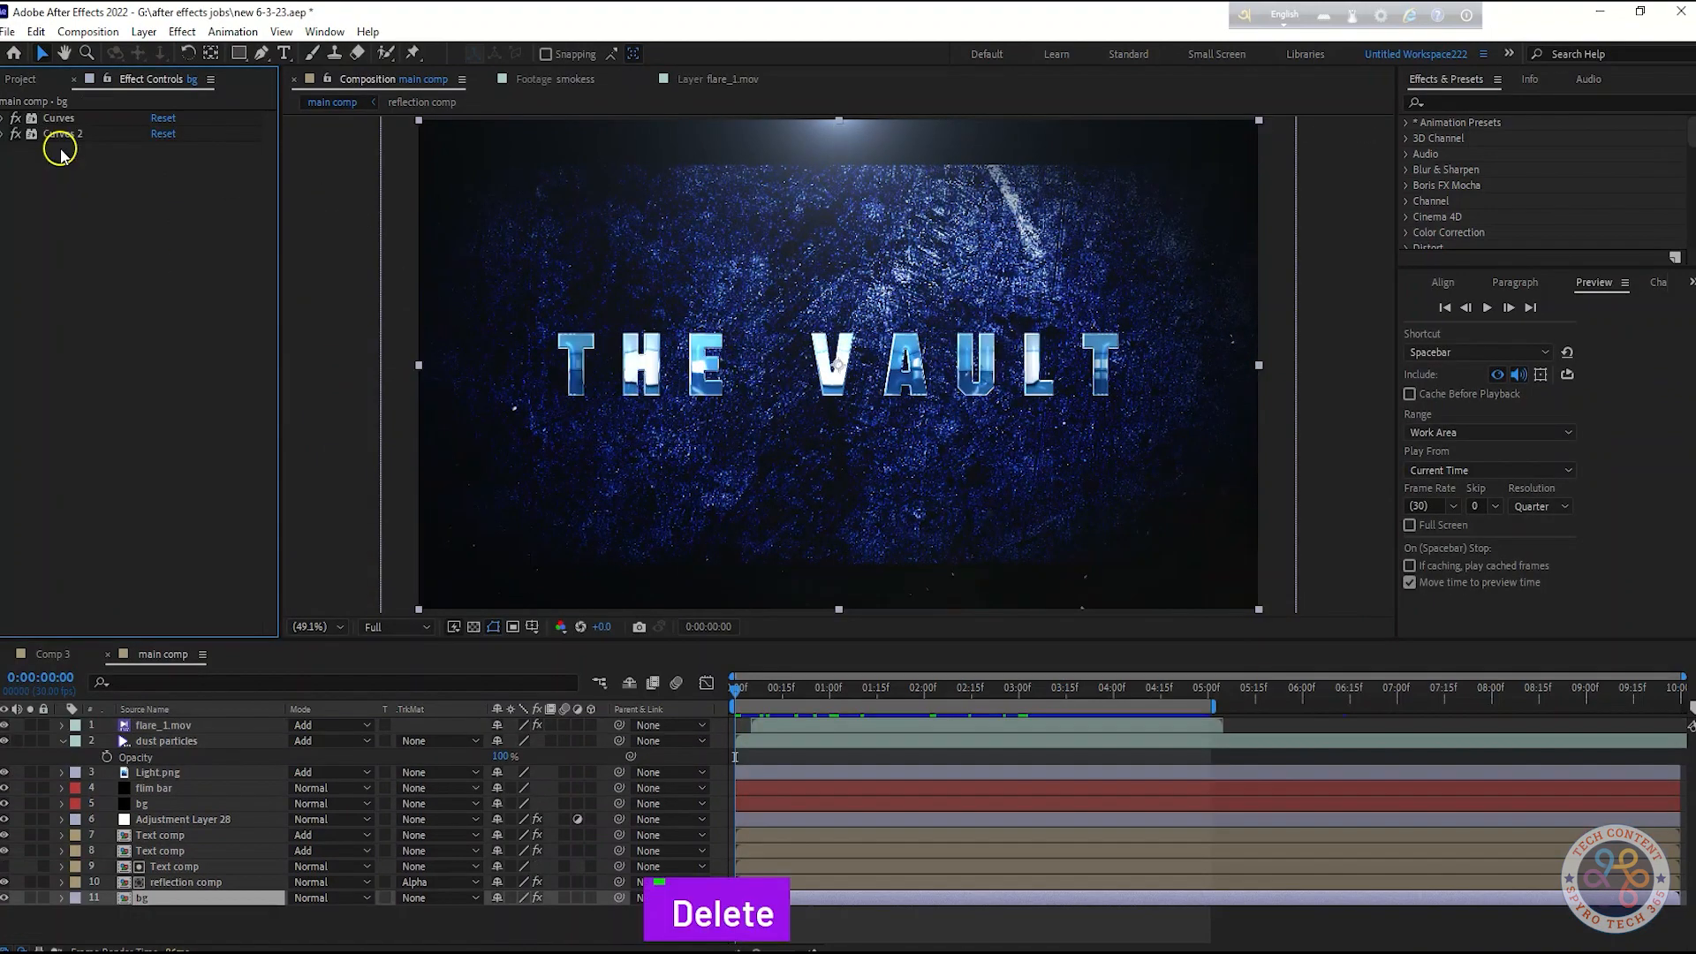
key("ctrl+z")
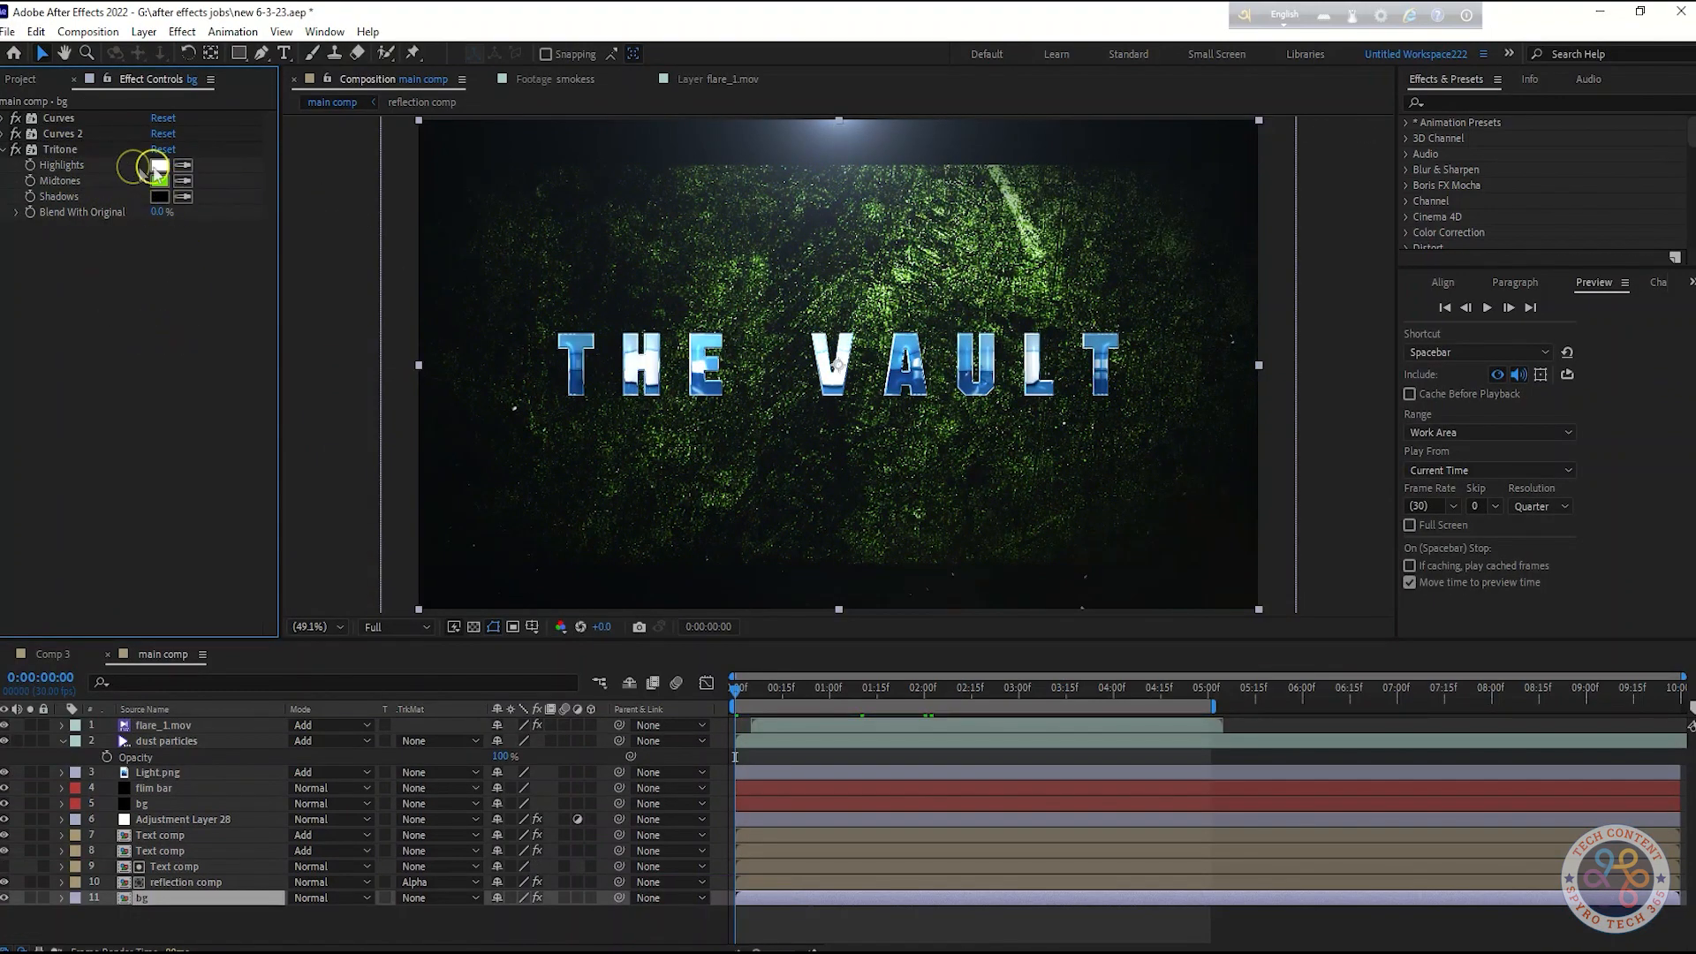
Set the Tritone midtones color on the bg layer to blue 1D89EE
left_click(159, 182)
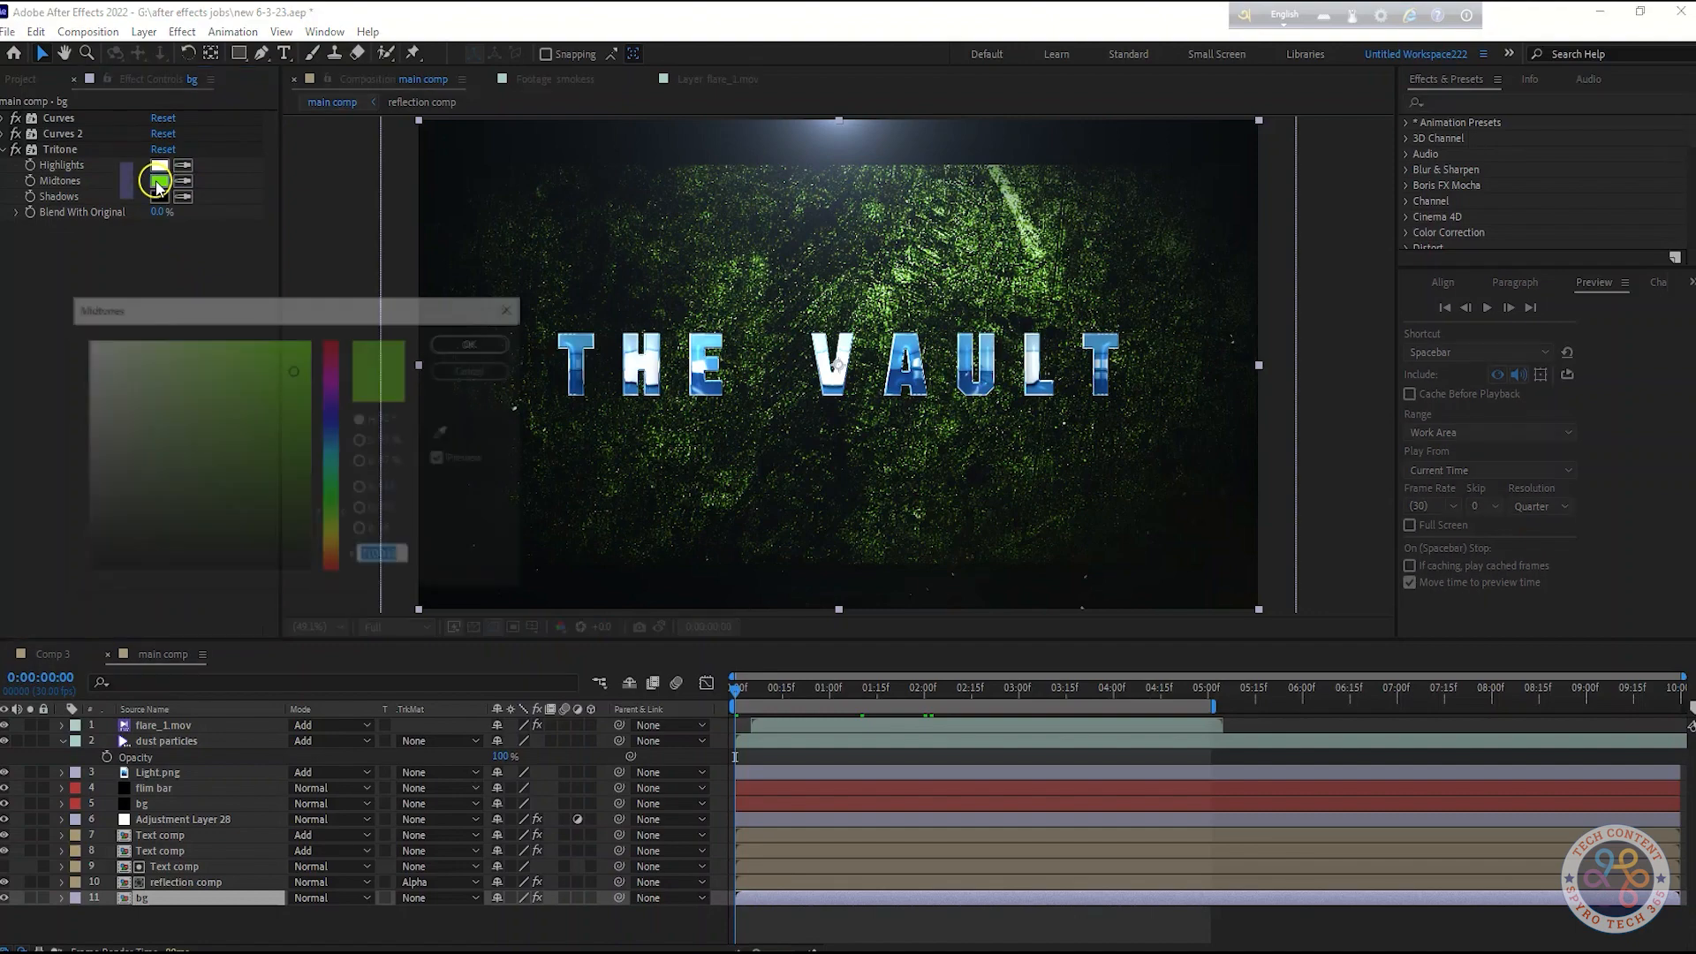
left_click(339, 439)
mouse_move(342, 446)
left_mouse_down()
mouse_move(339, 415)
mouse_move(341, 437)
left_mouse_up()
left_click_drag(295, 371, 280, 350)
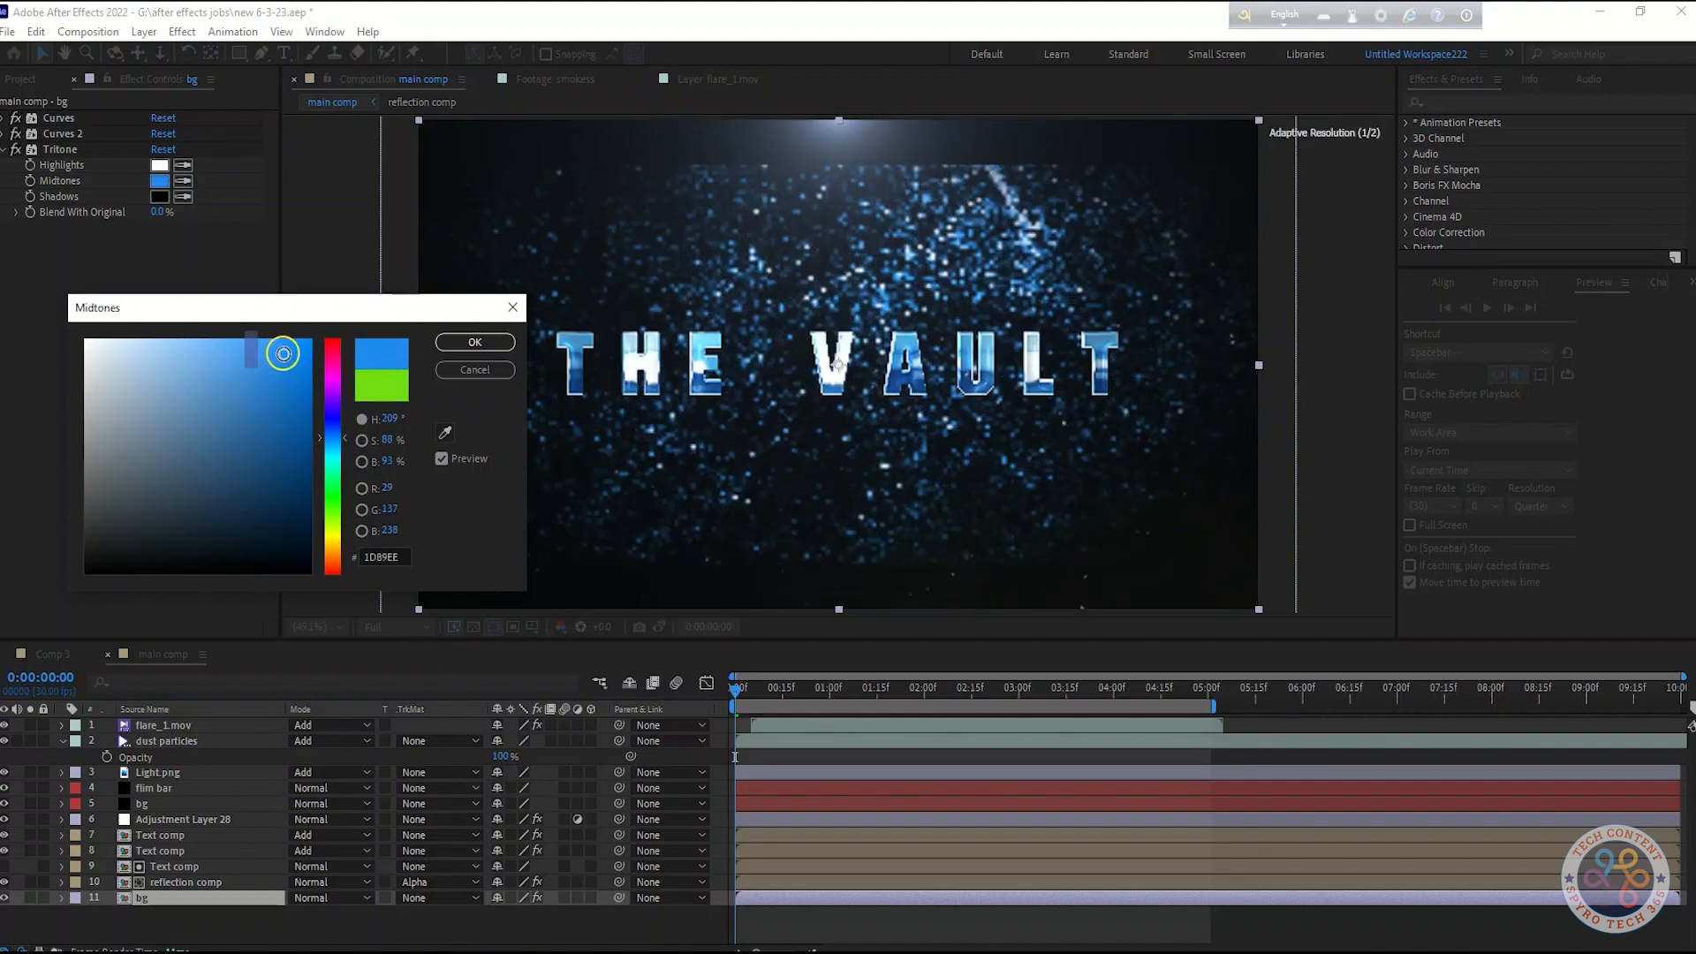
left_click(474, 342)
Apply Levels to bg with input white 280 and input black 5
left_click(1087, 941)
left_click(243, 580)
left_click(50, 233)
mouse_move(161, 388)
left_mouse_down()
mouse_move(121, 403)
mouse_move(159, 390)
left_mouse_up()
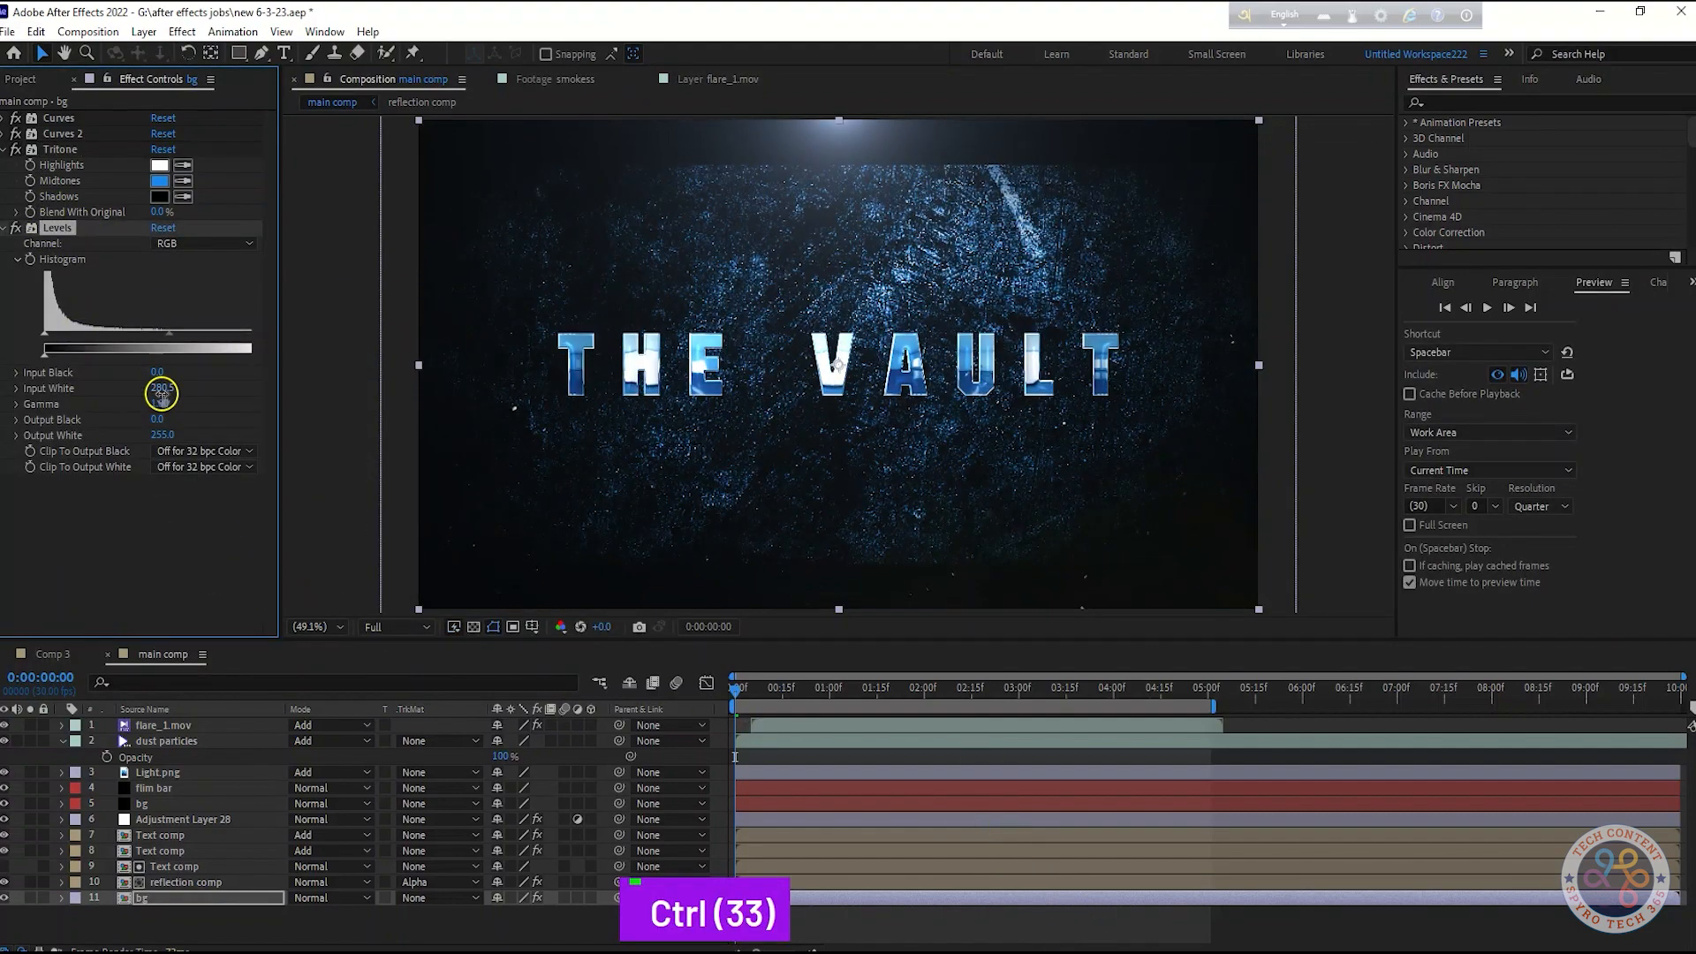
left_click(160, 390)
type("280")
key("Return")
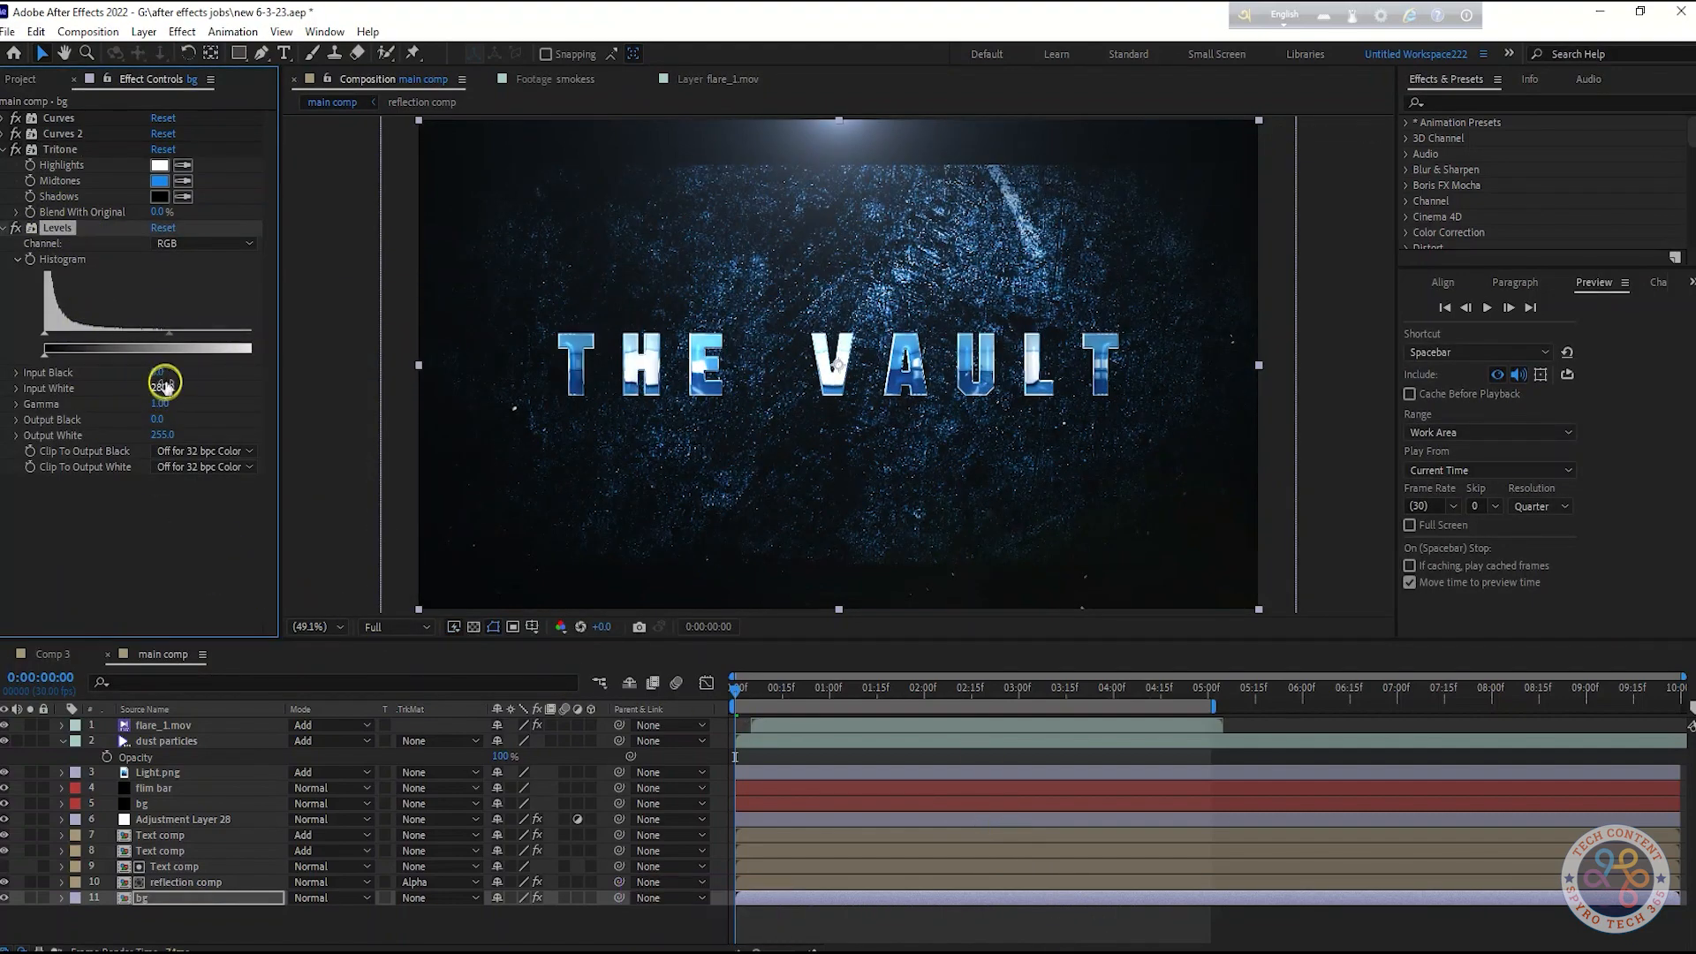
left_click(159, 372)
type("5")
key("Return")
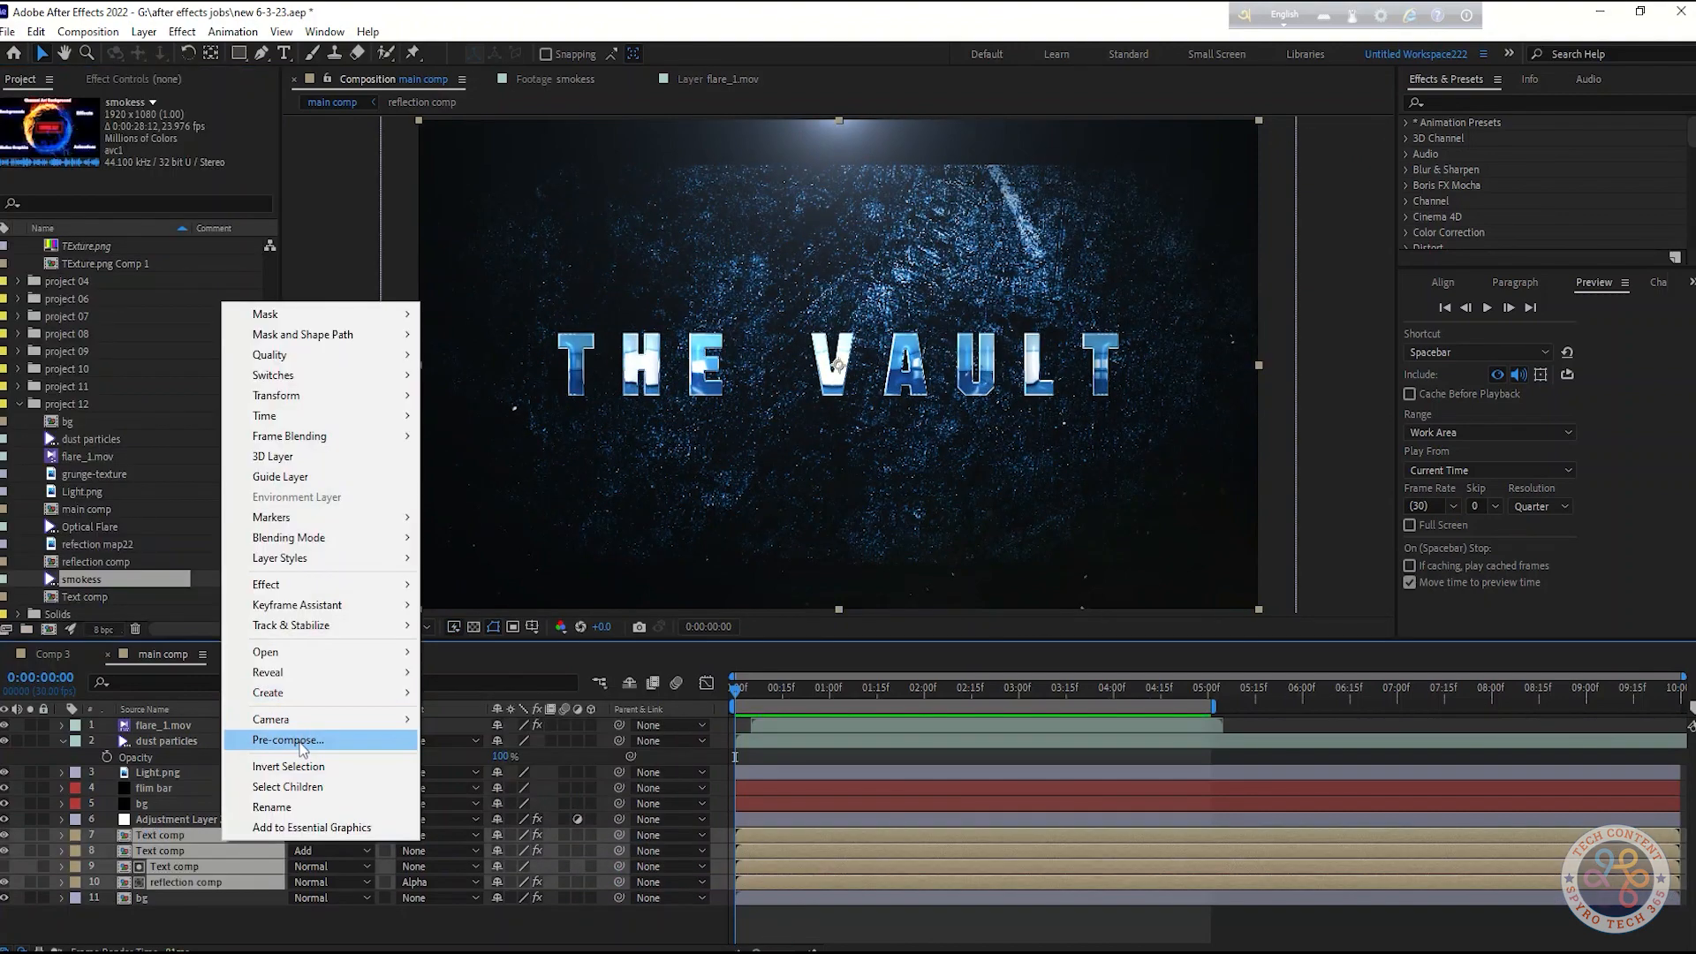
Pre-compose the selected text and reflection layers into a new composition named "text comp 4"
left_click(300, 741)
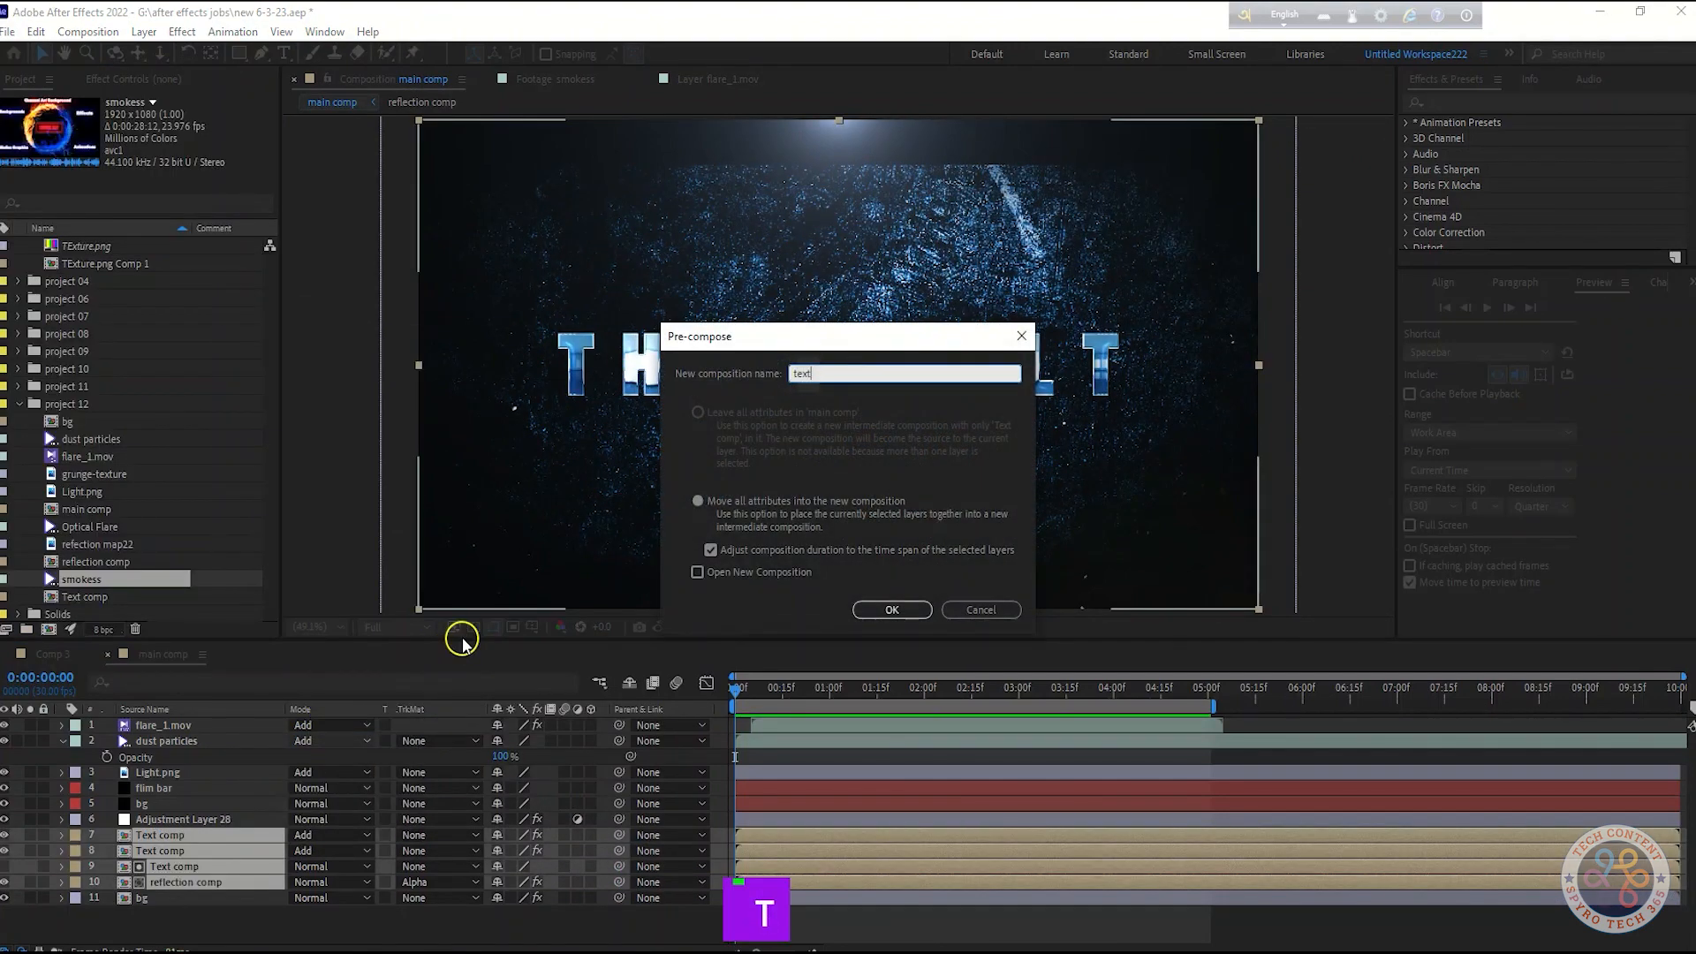
type("text comp 4")
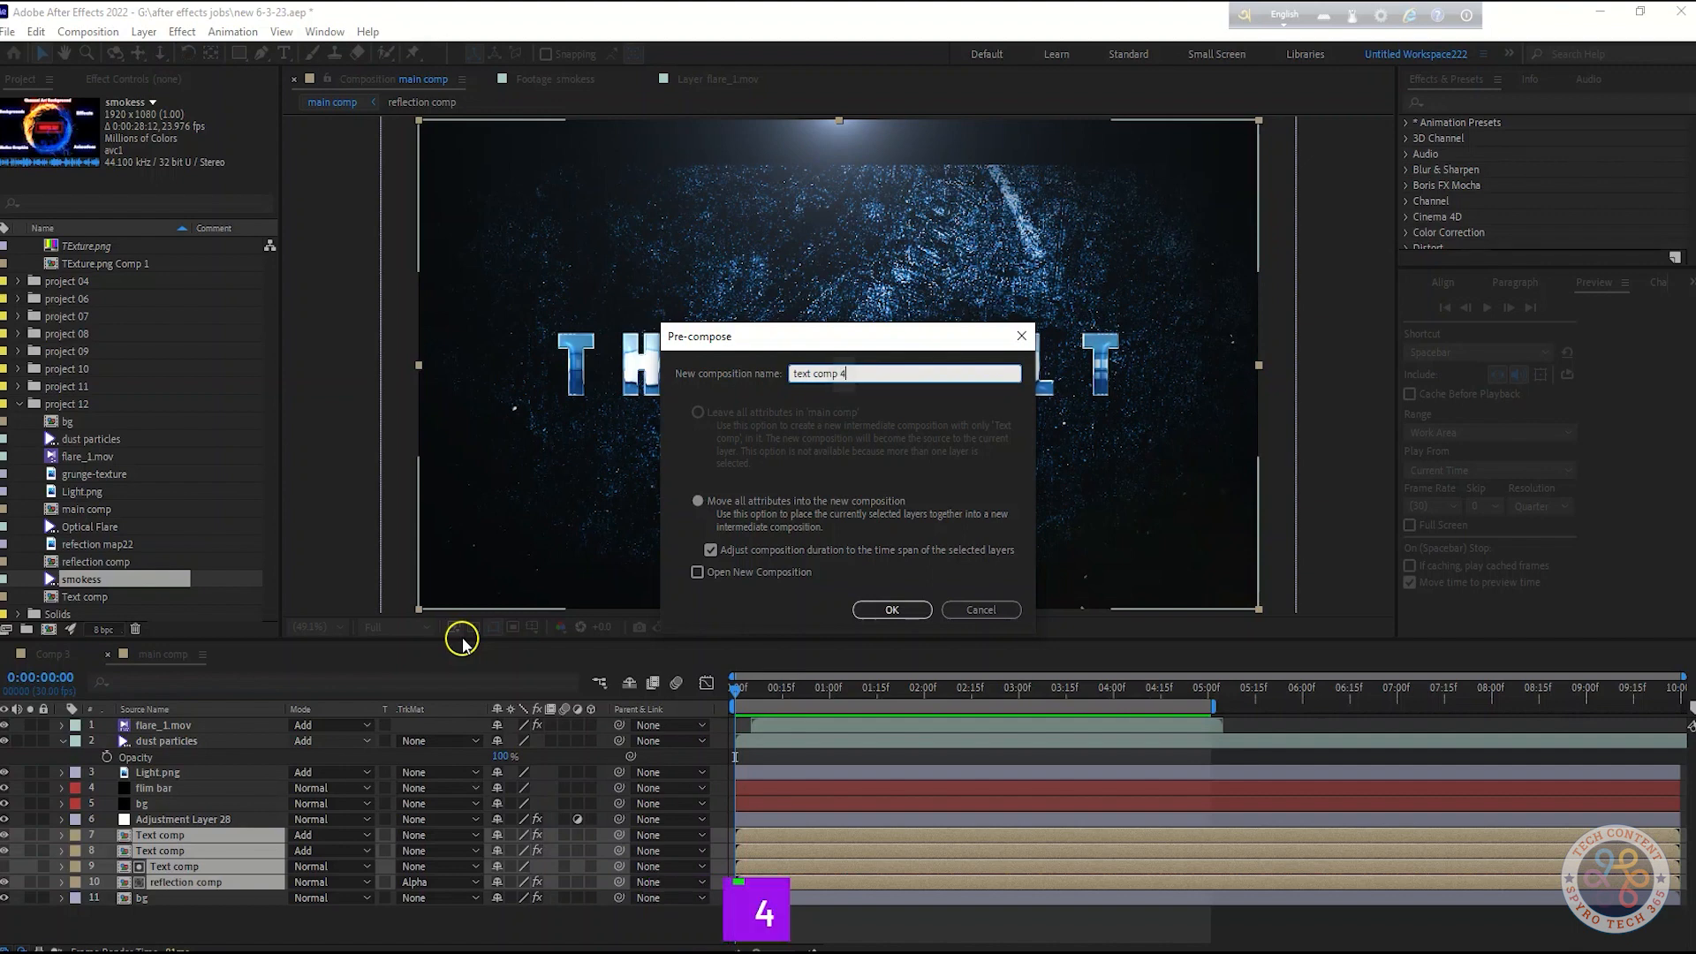
left_click(892, 609)
Add a new camera layer to the main comp
right_click(194, 902)
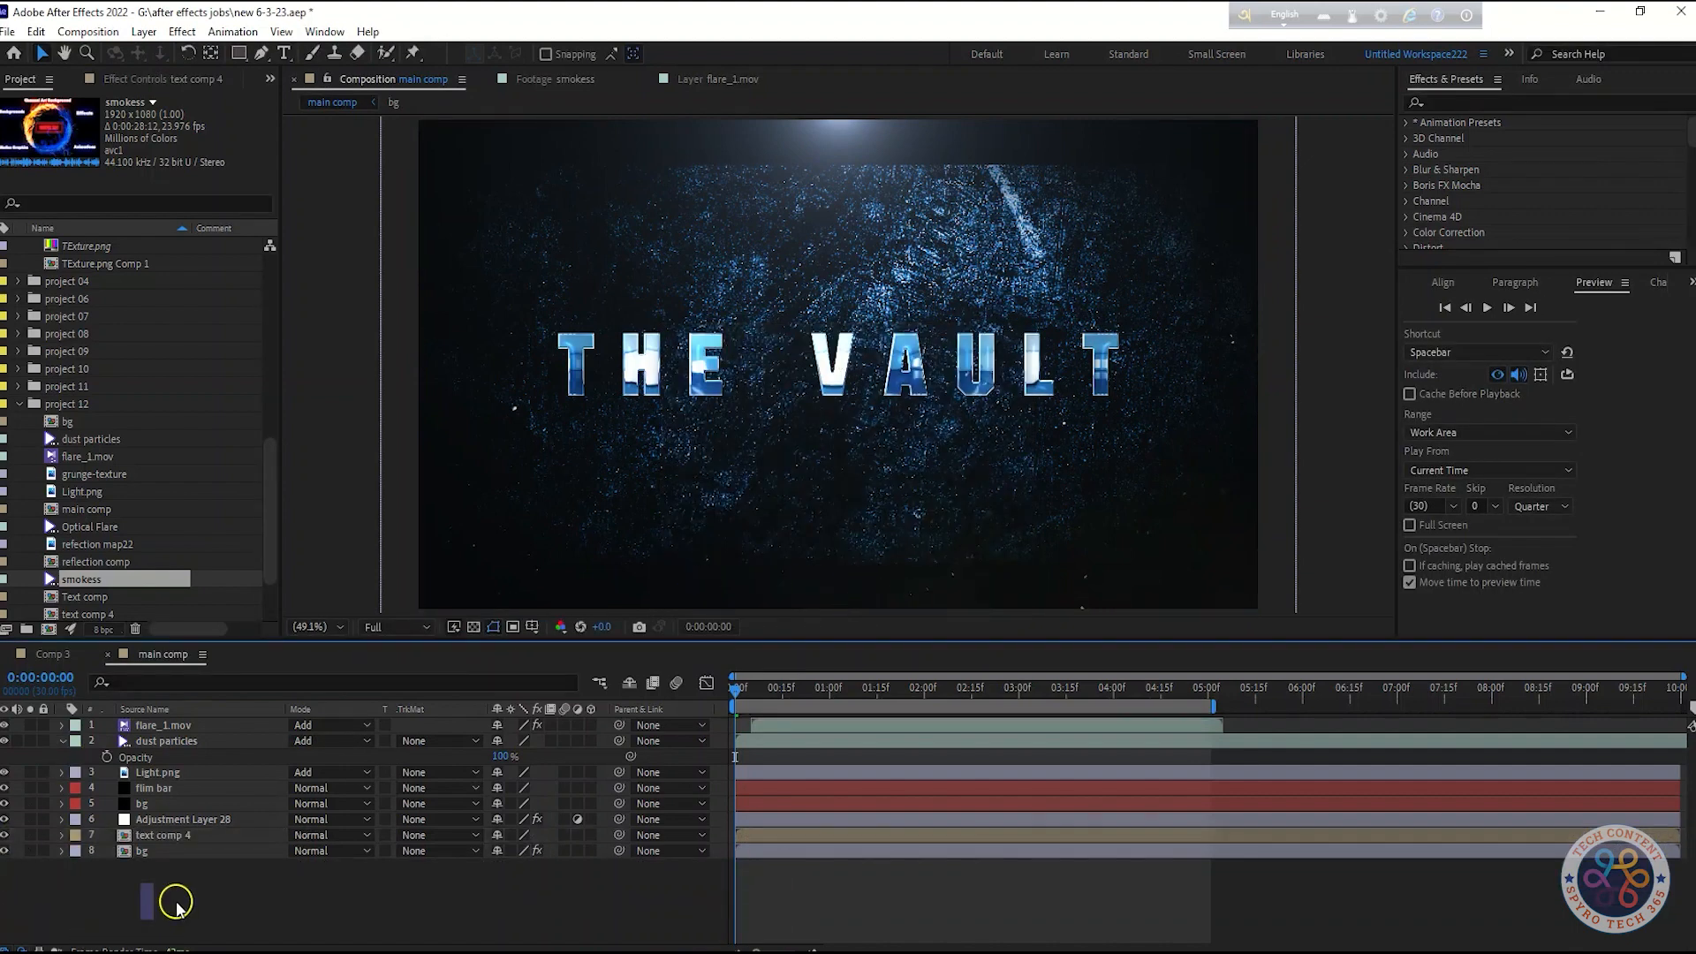
mouse_move(340, 687)
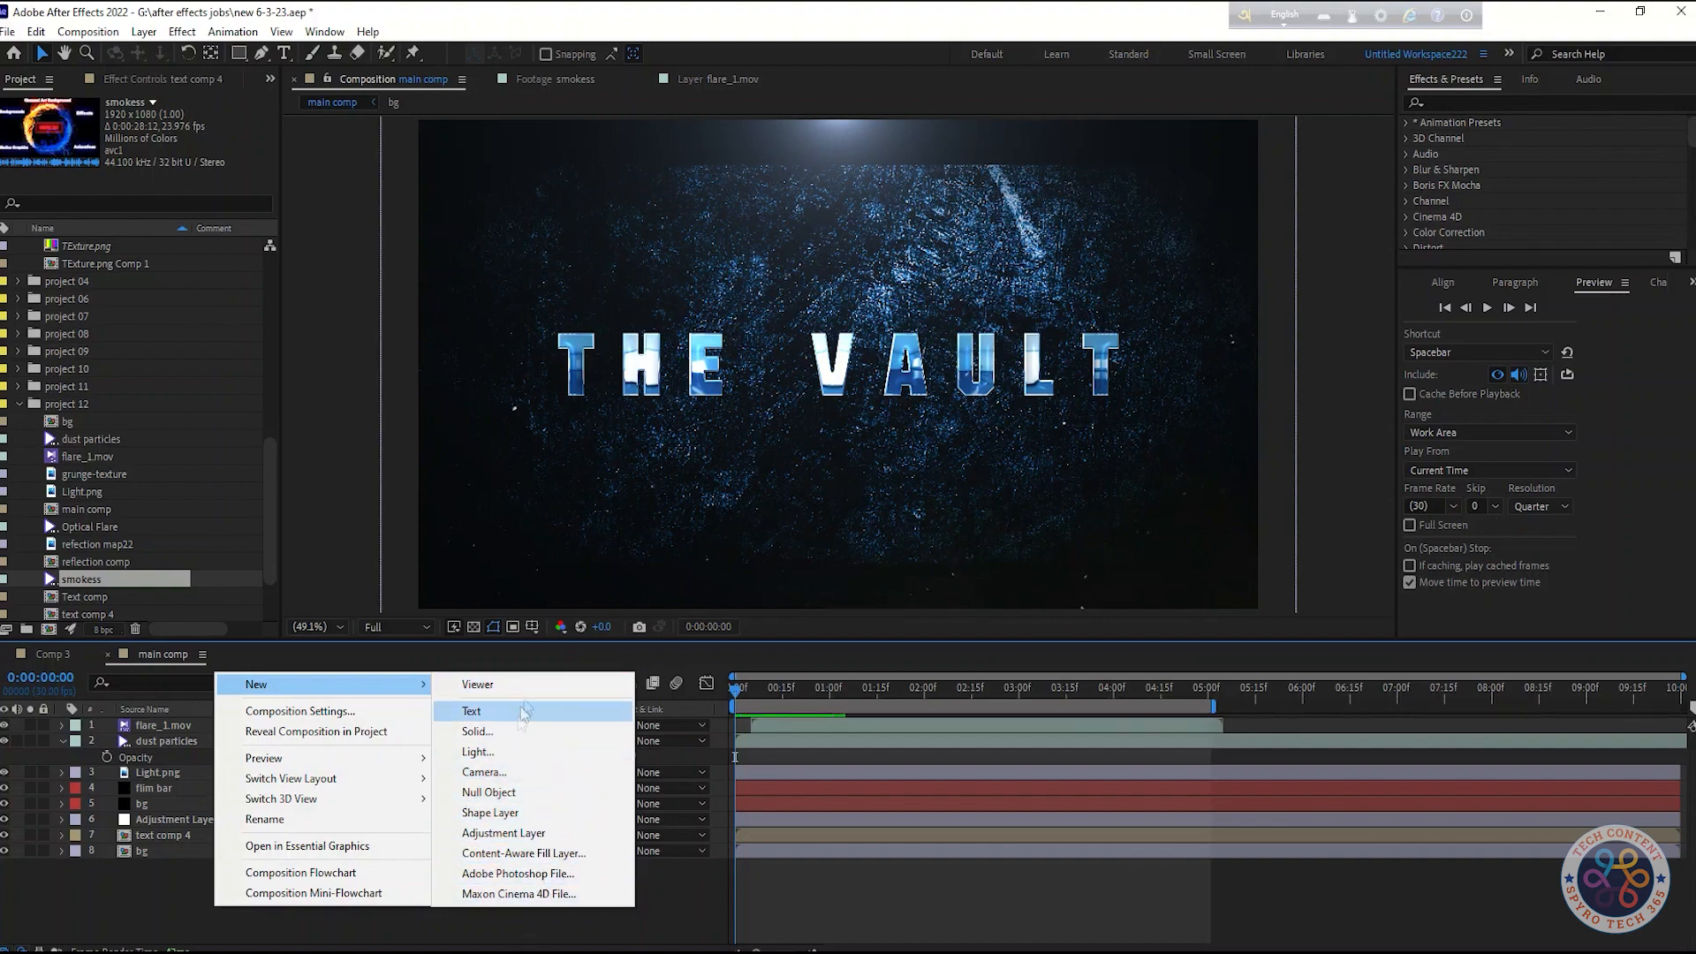
left_click(499, 771)
left_click(1022, 686)
left_click(967, 569)
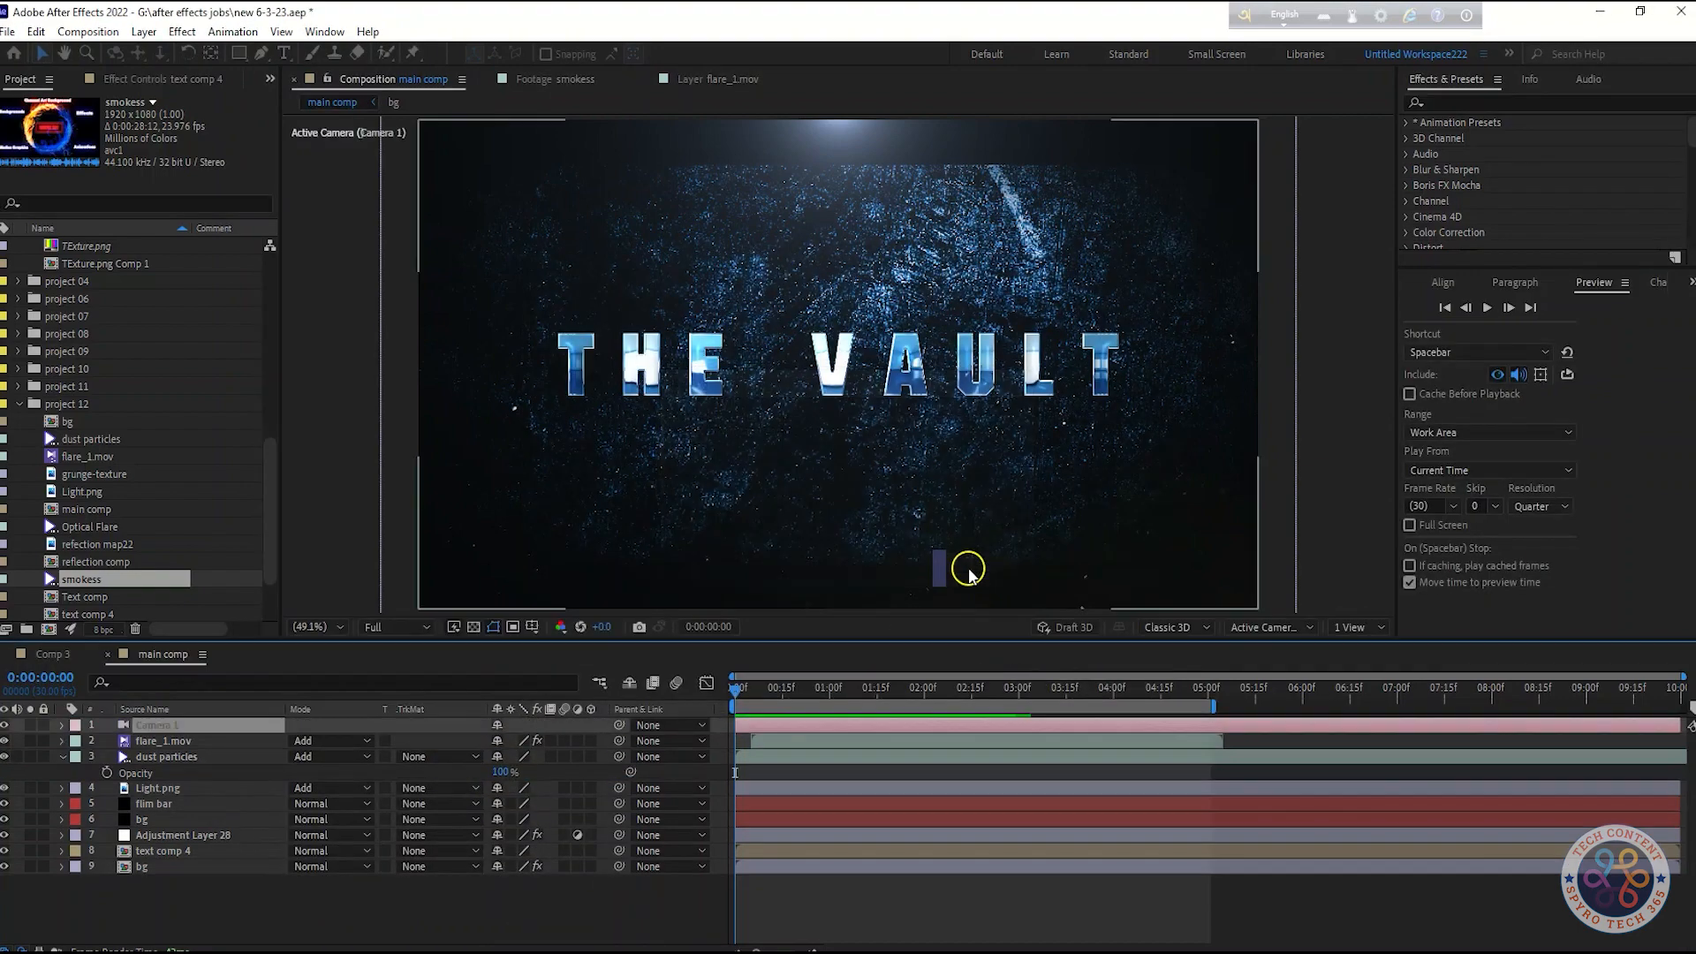
Add a null object, make it 3D, parent the camera to it and reveal its Position
right_click(263, 938)
mouse_move(340, 704)
left_click(503, 788)
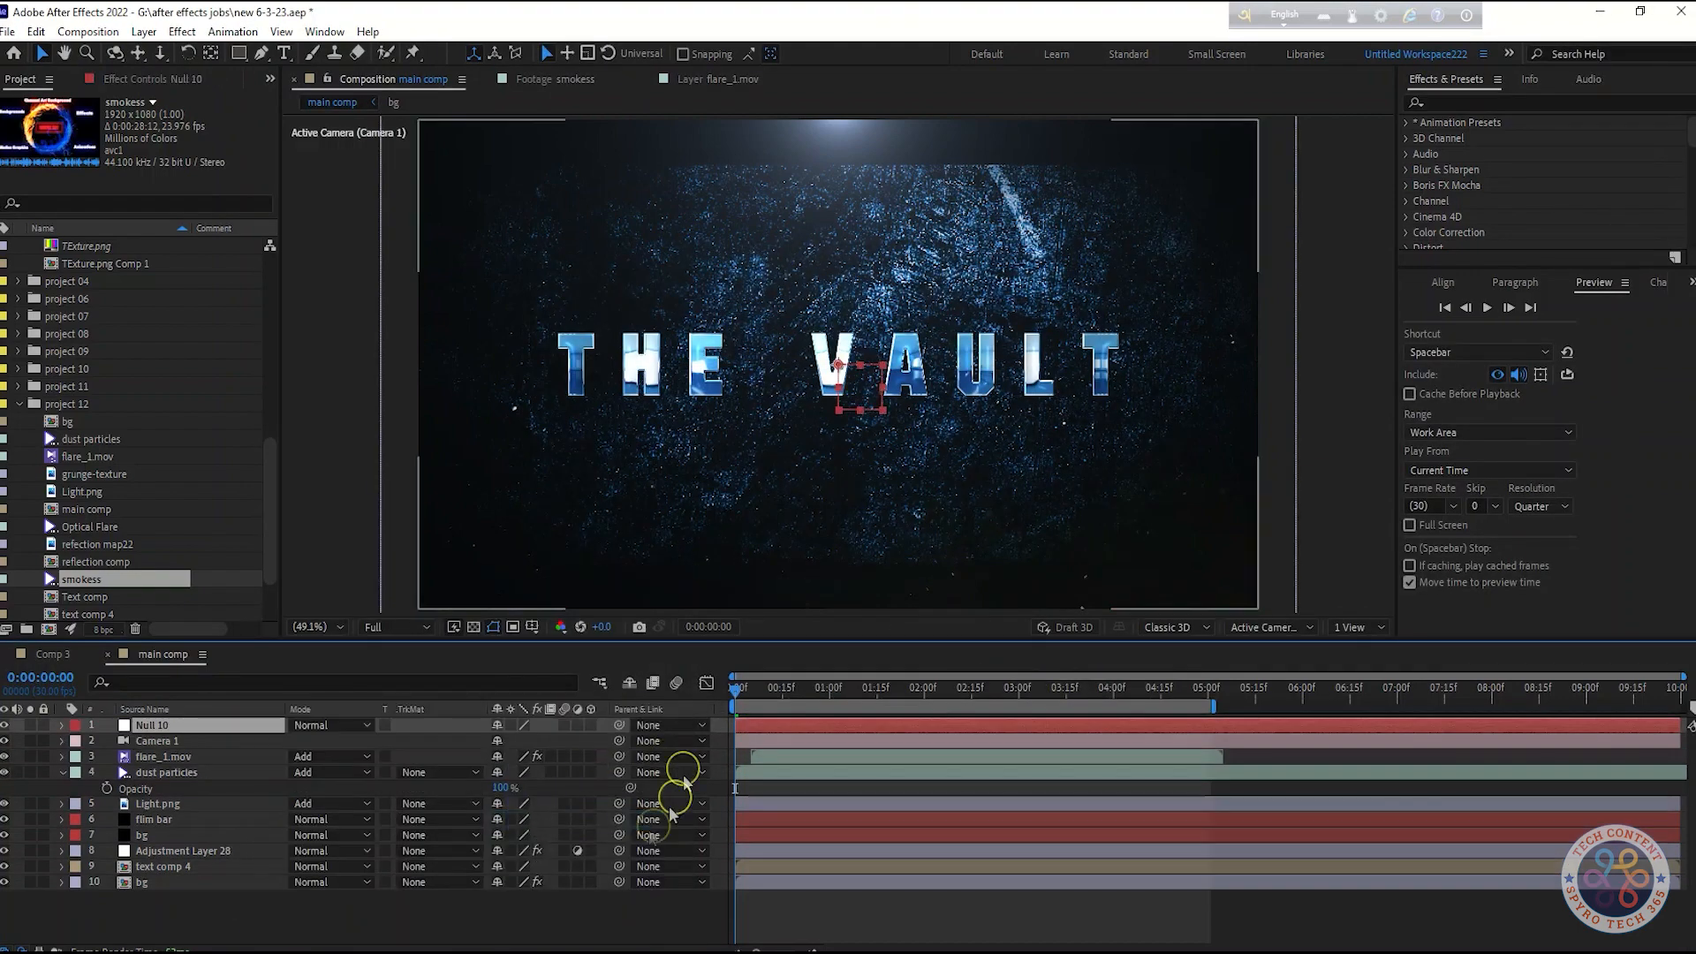
left_click(591, 725)
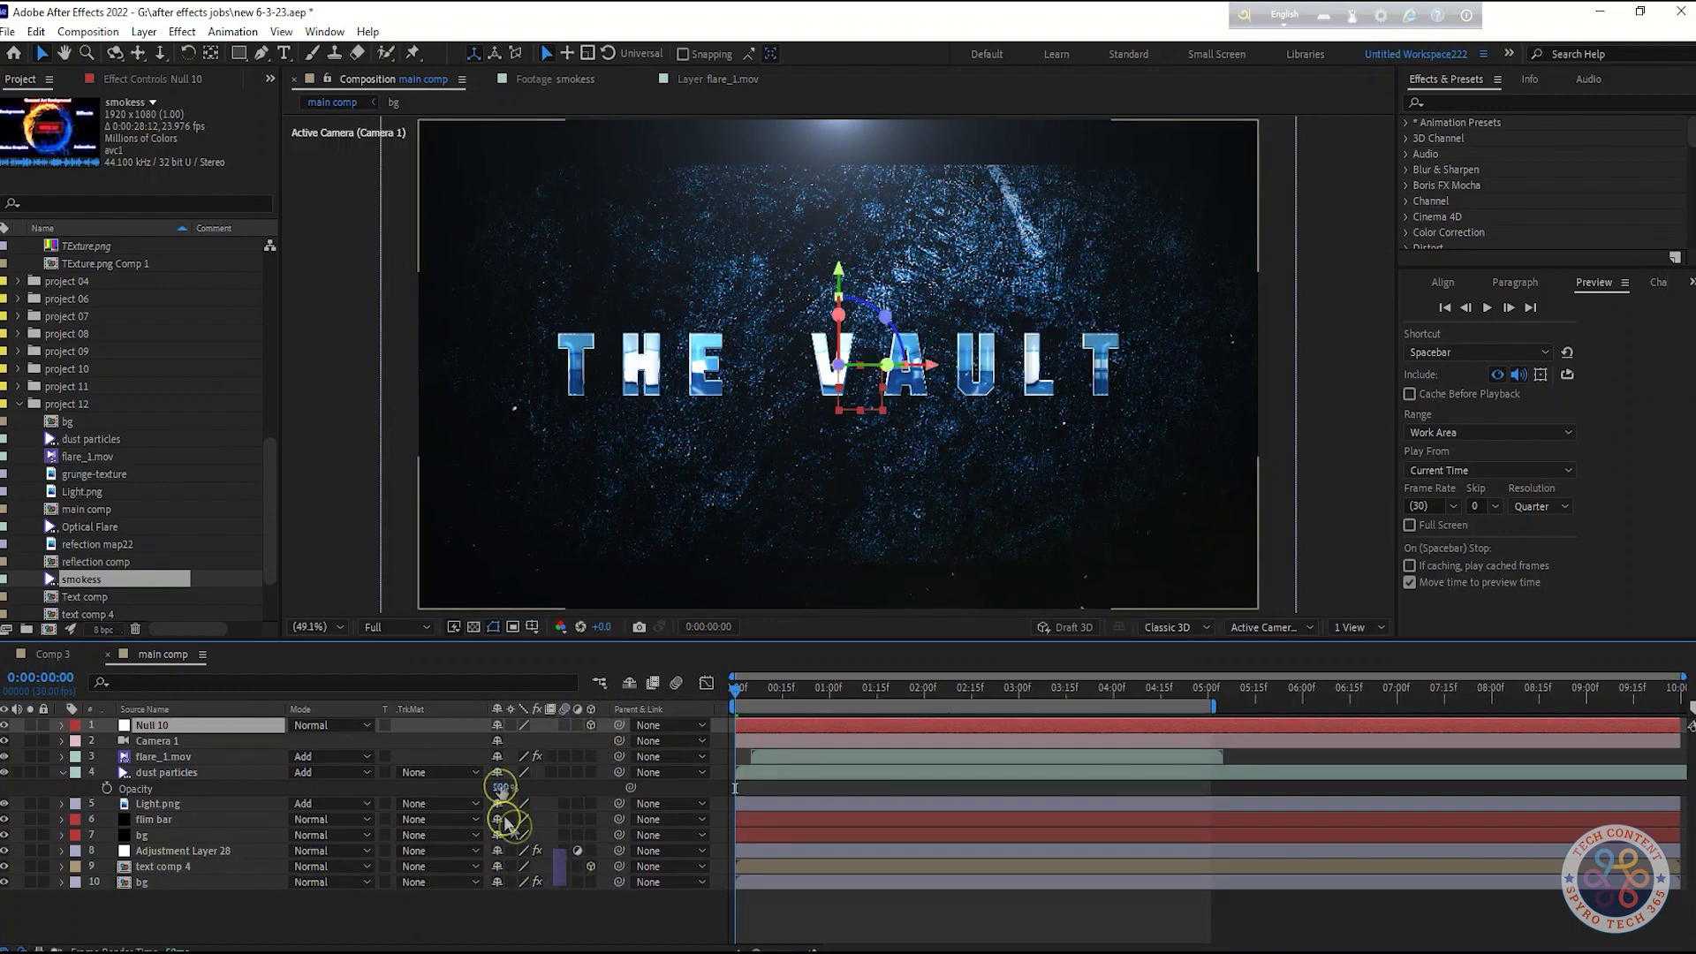
left_click_drag(234, 726, 226, 726)
key("p")
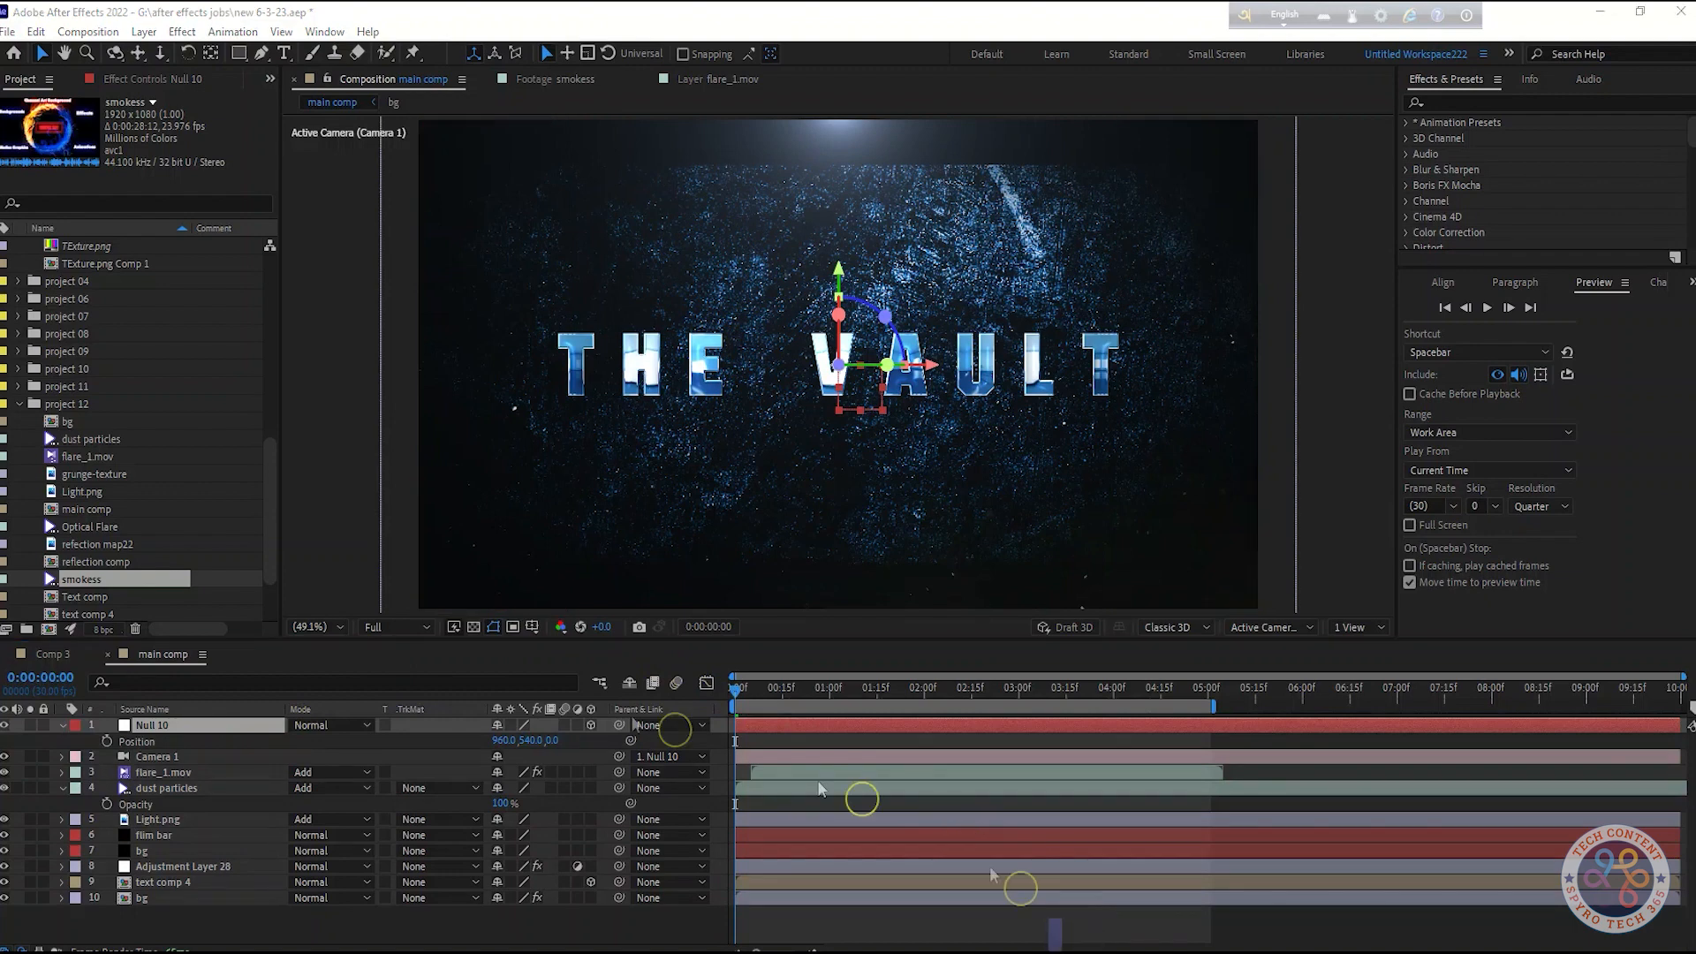
Set a Position keyframe on the null at the start with Z at -100
left_click(106, 742)
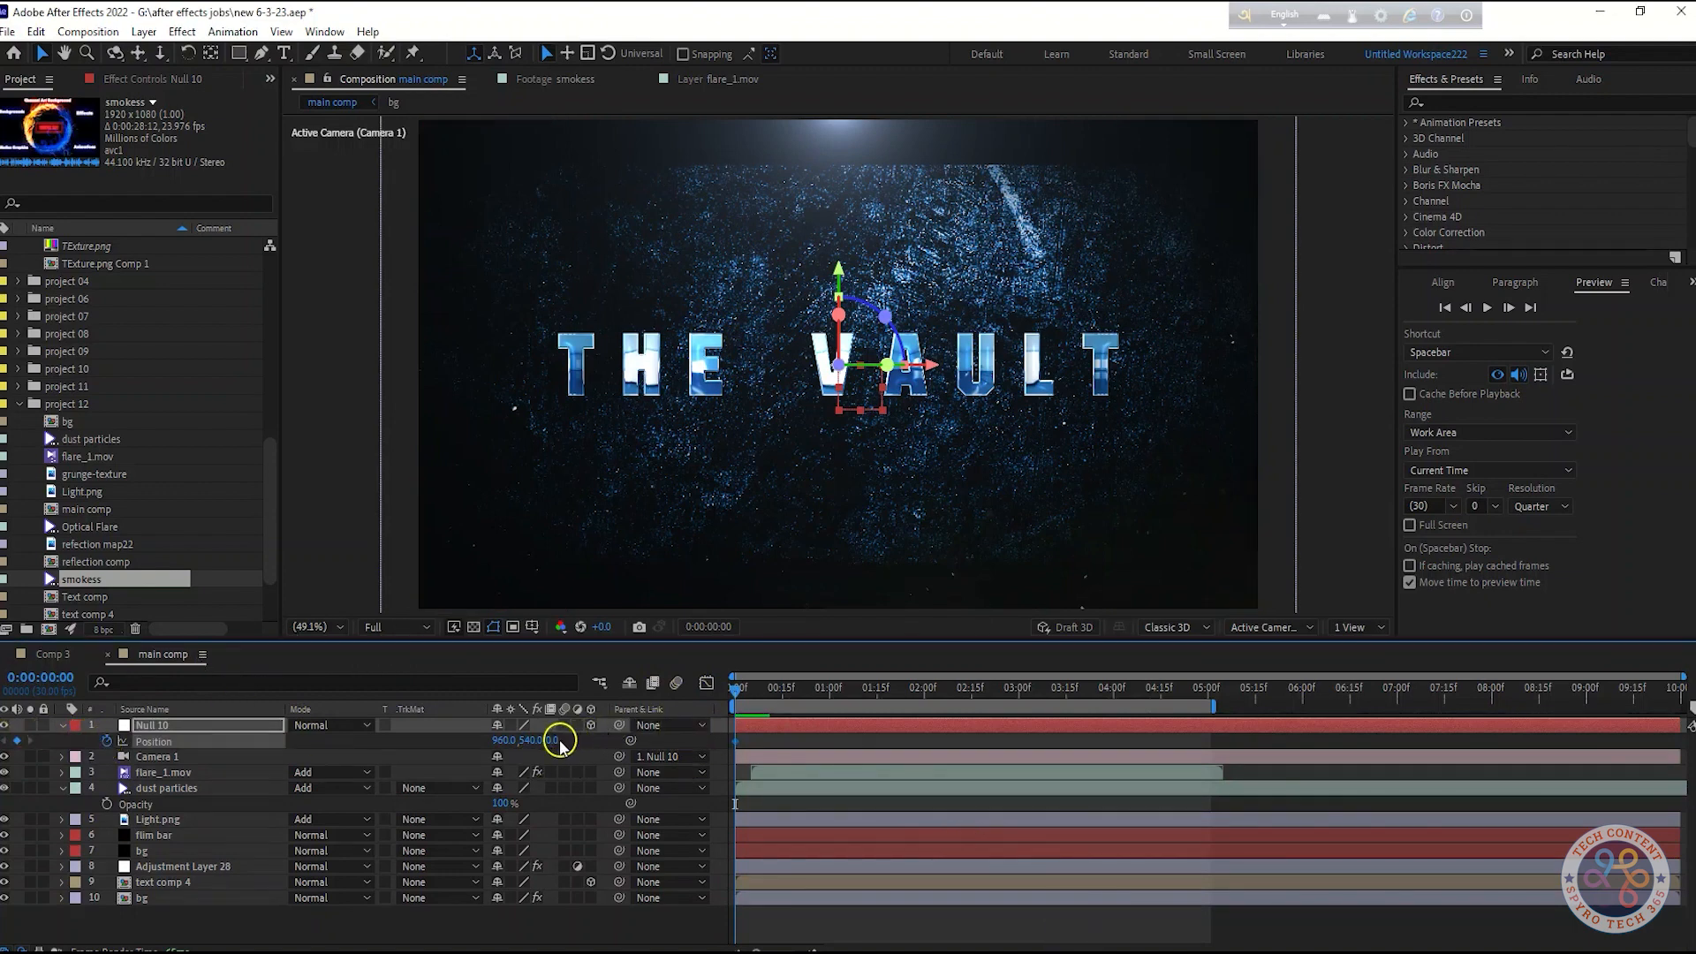
type("100")
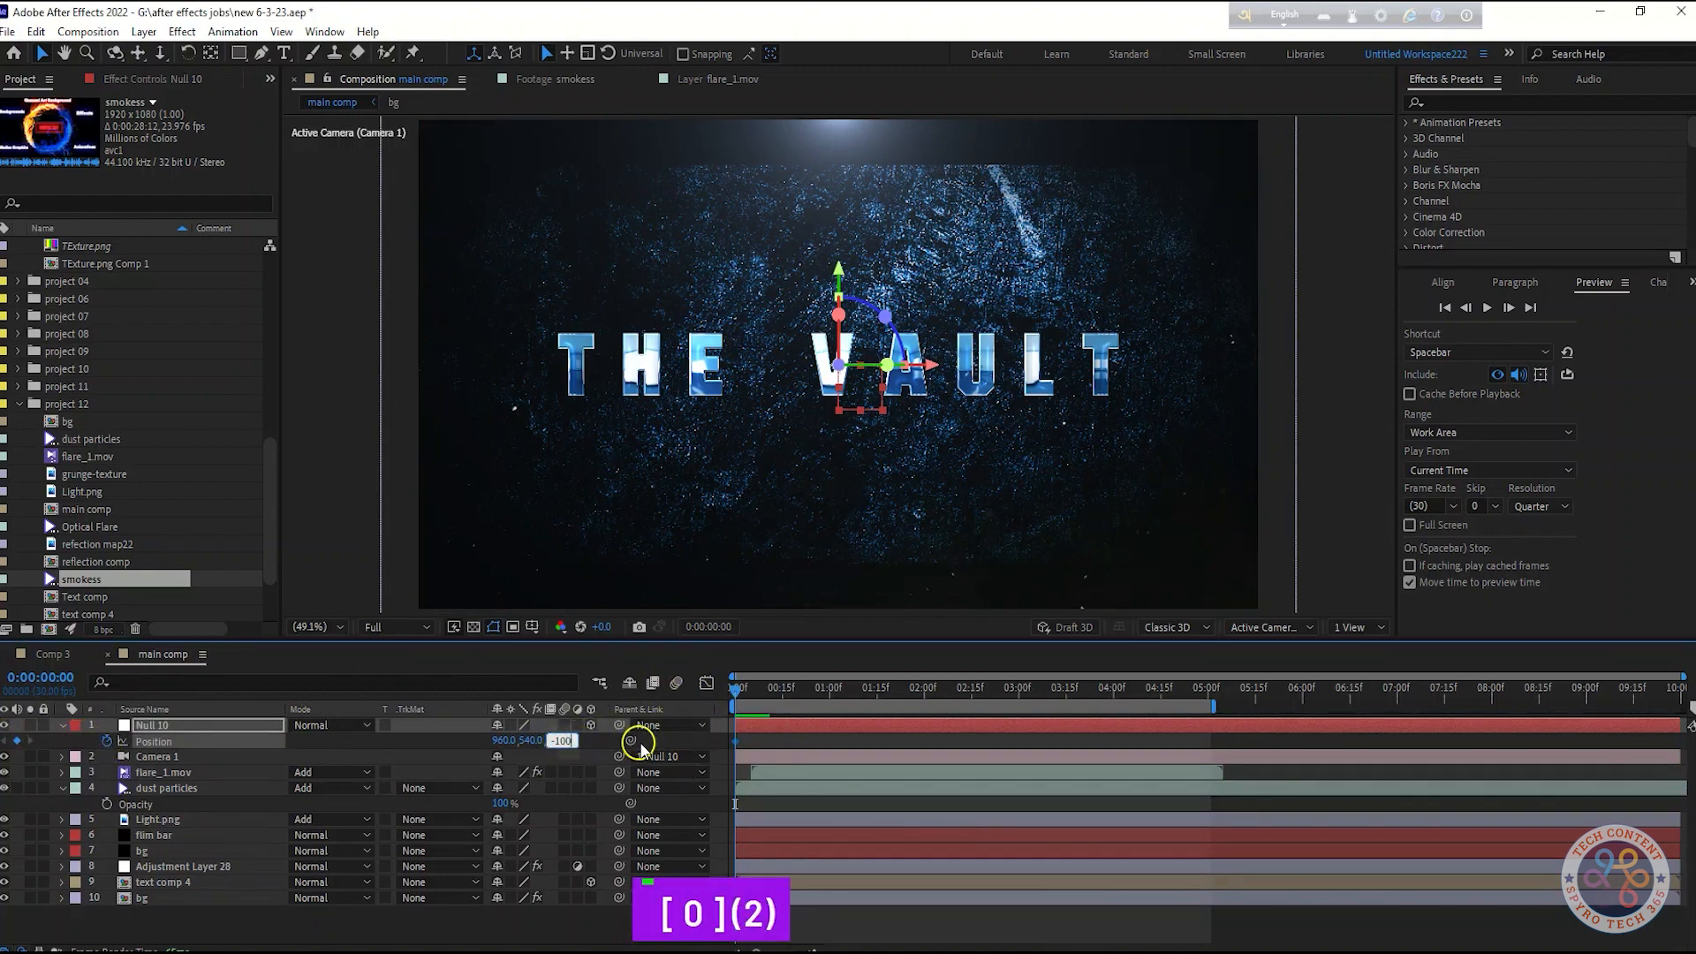
key("Return")
At about 5 seconds, set the null's Z position keyframe to 350
left_click_drag(733, 687, 1211, 707)
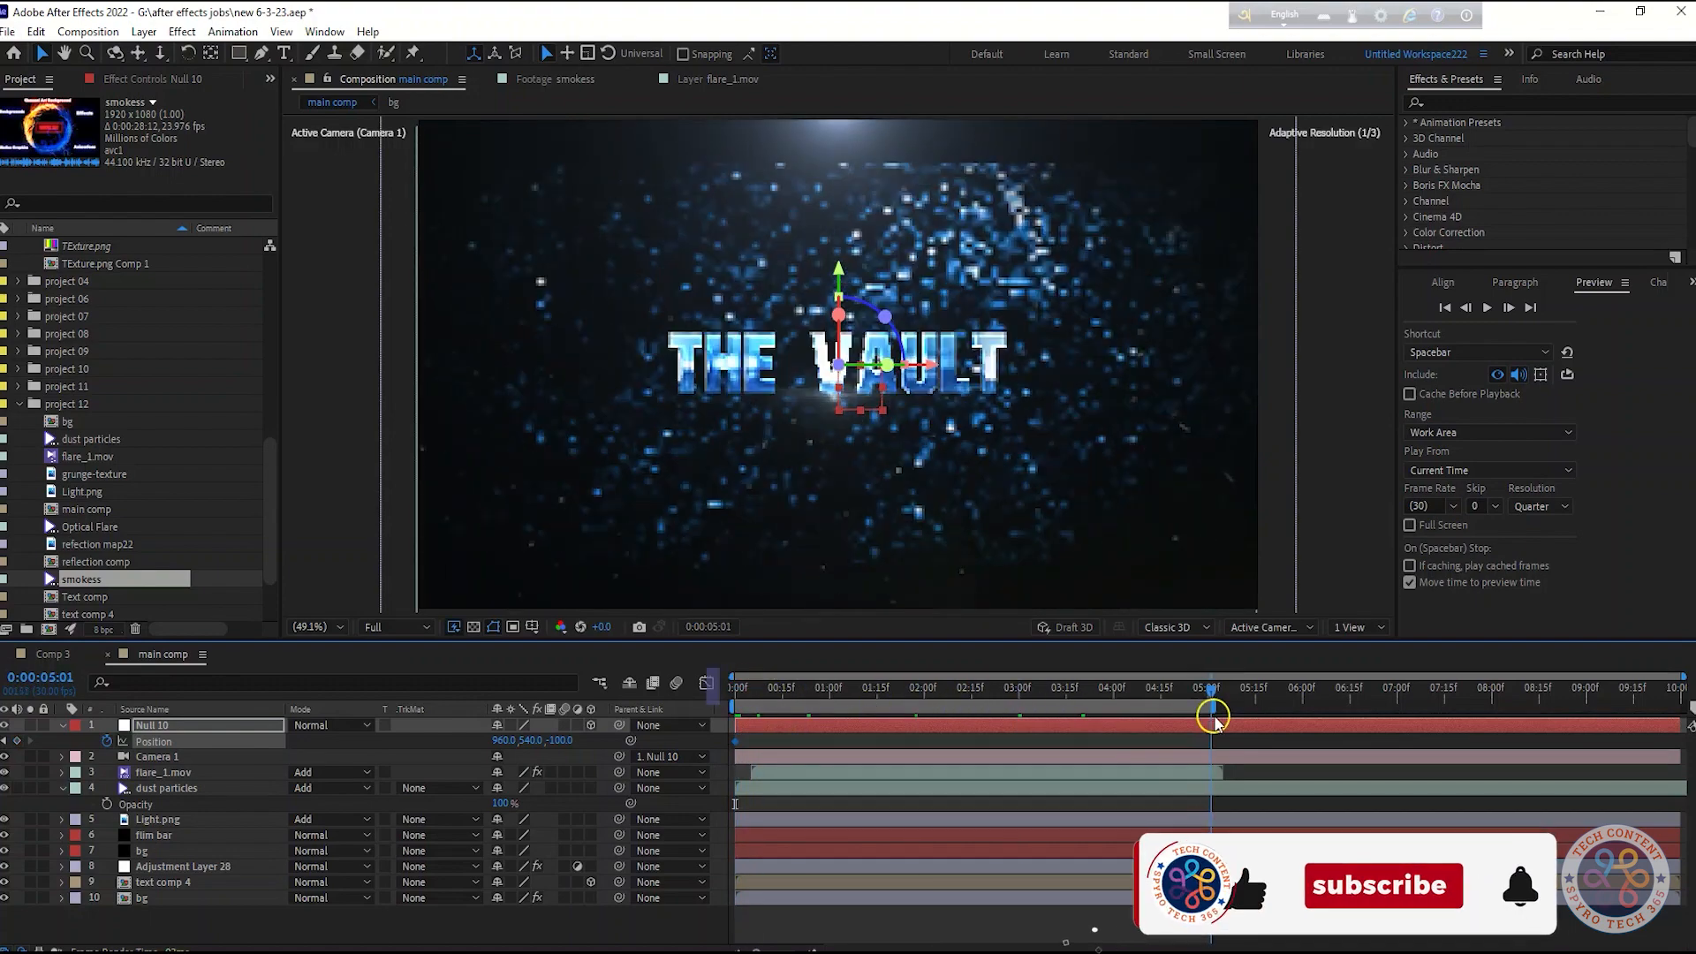
left_click_drag(567, 746, 828, 737)
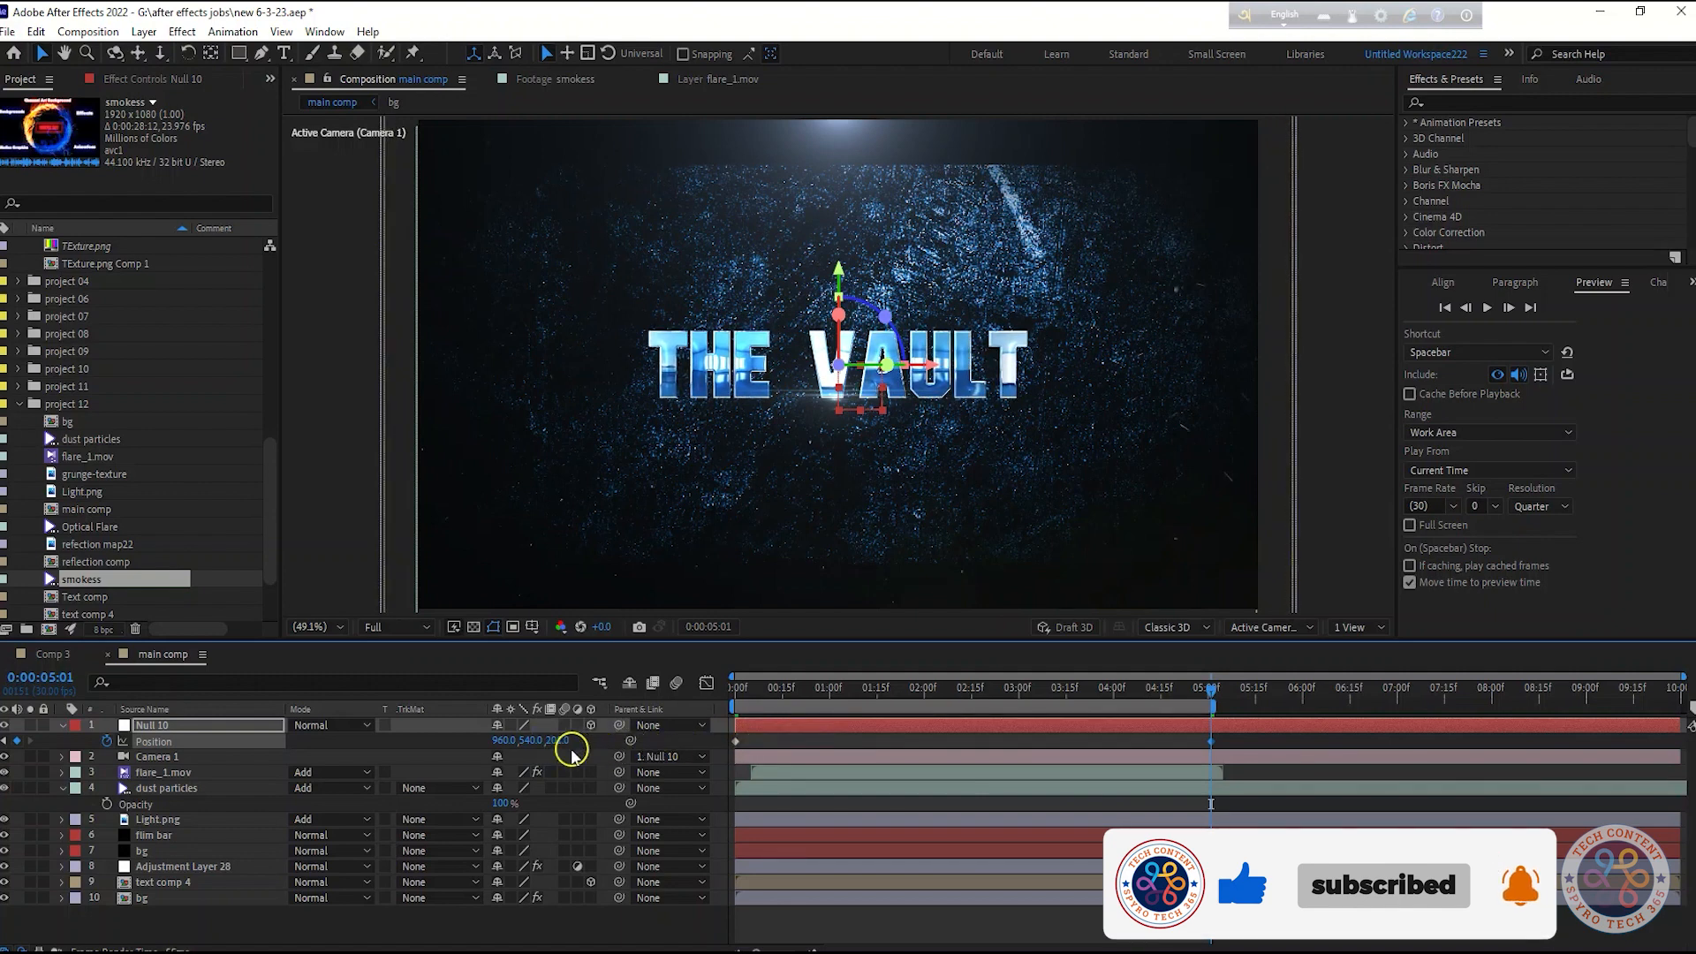
type("300")
key("Return")
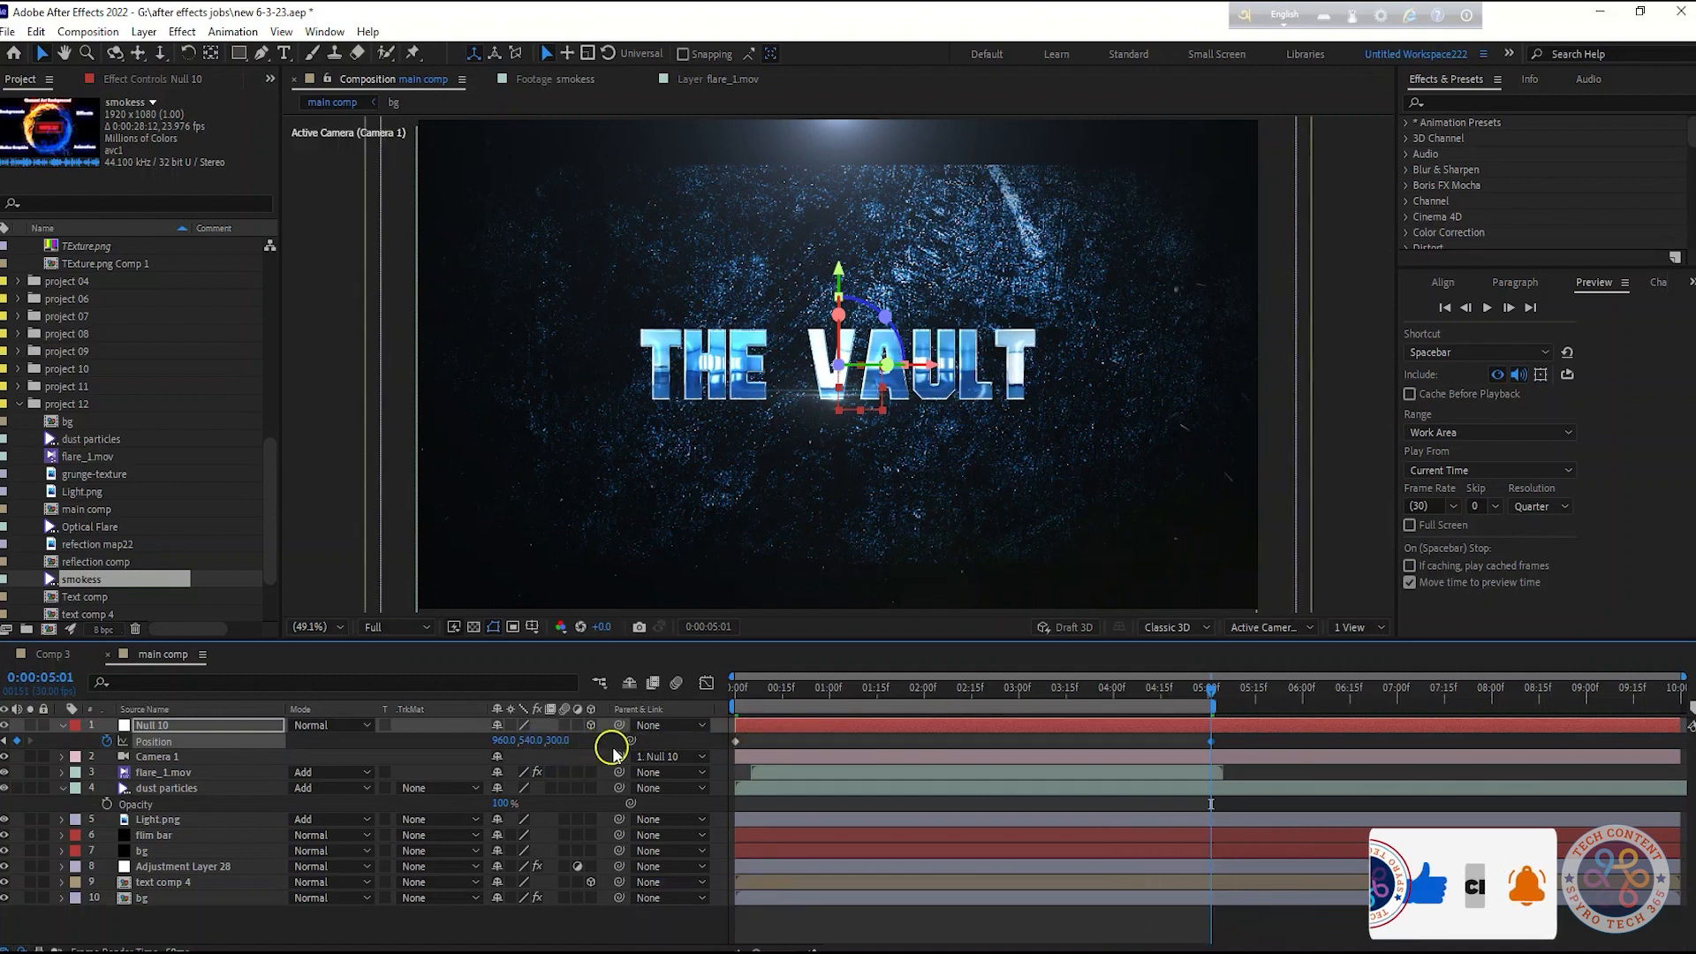
left_click(563, 742)
type("3")
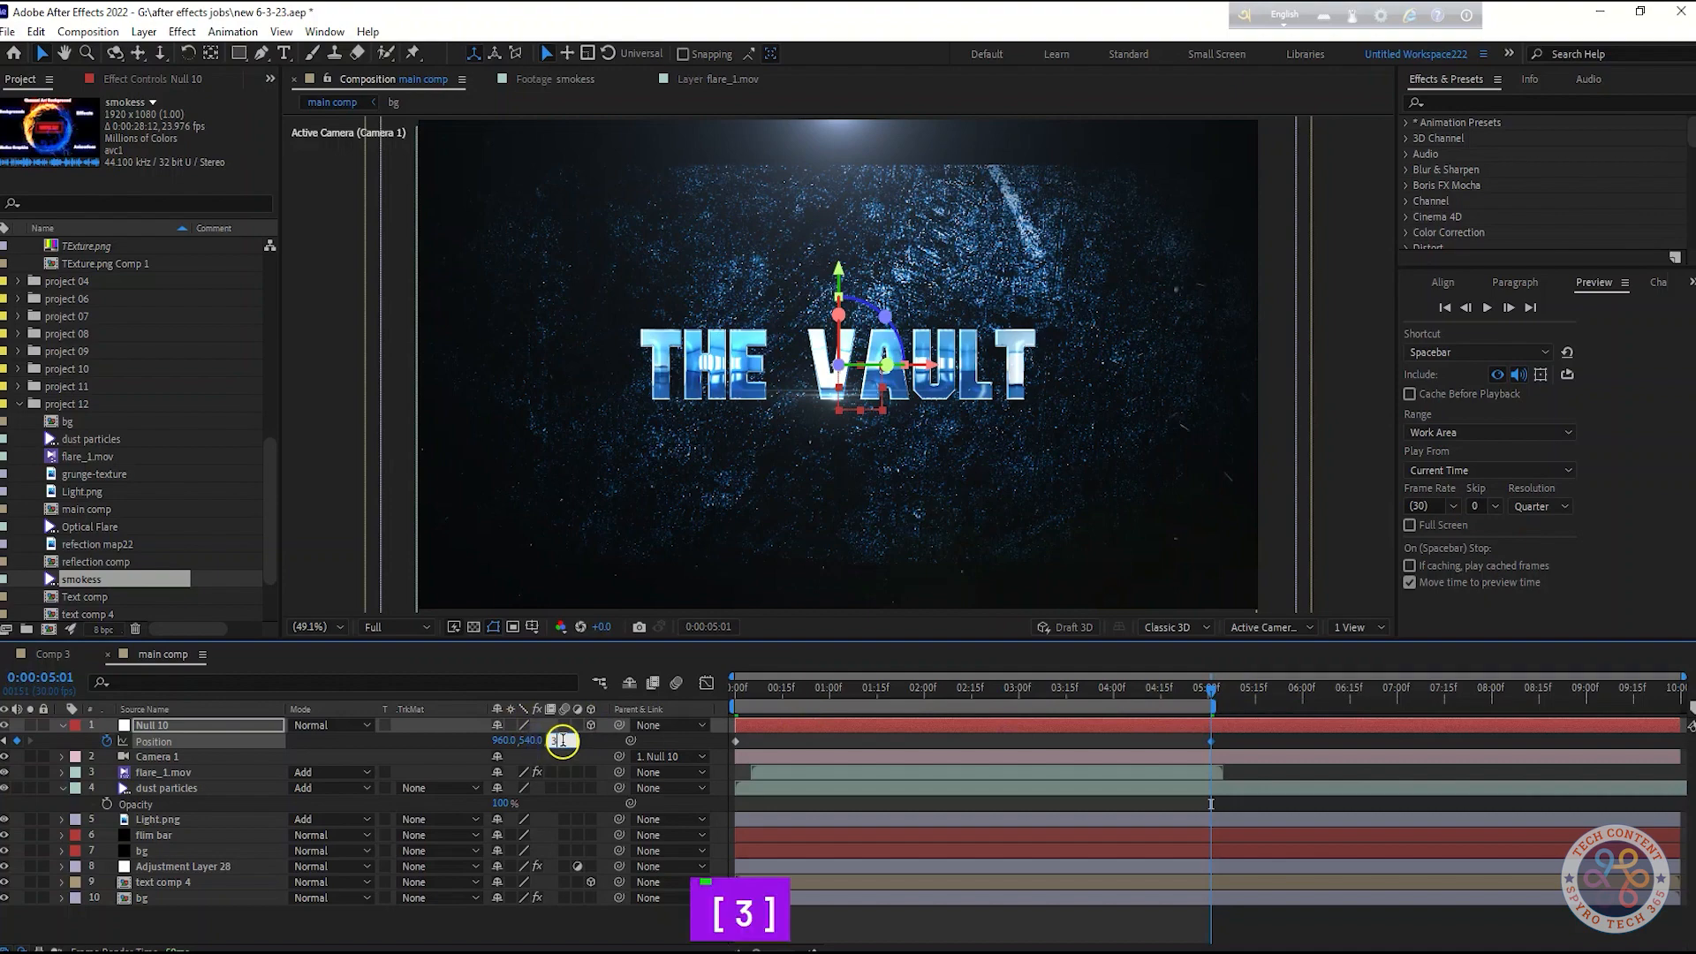
Preview the camera push animation from the start of the comp
left_click_drag(1202, 706, 737, 710)
key("space")
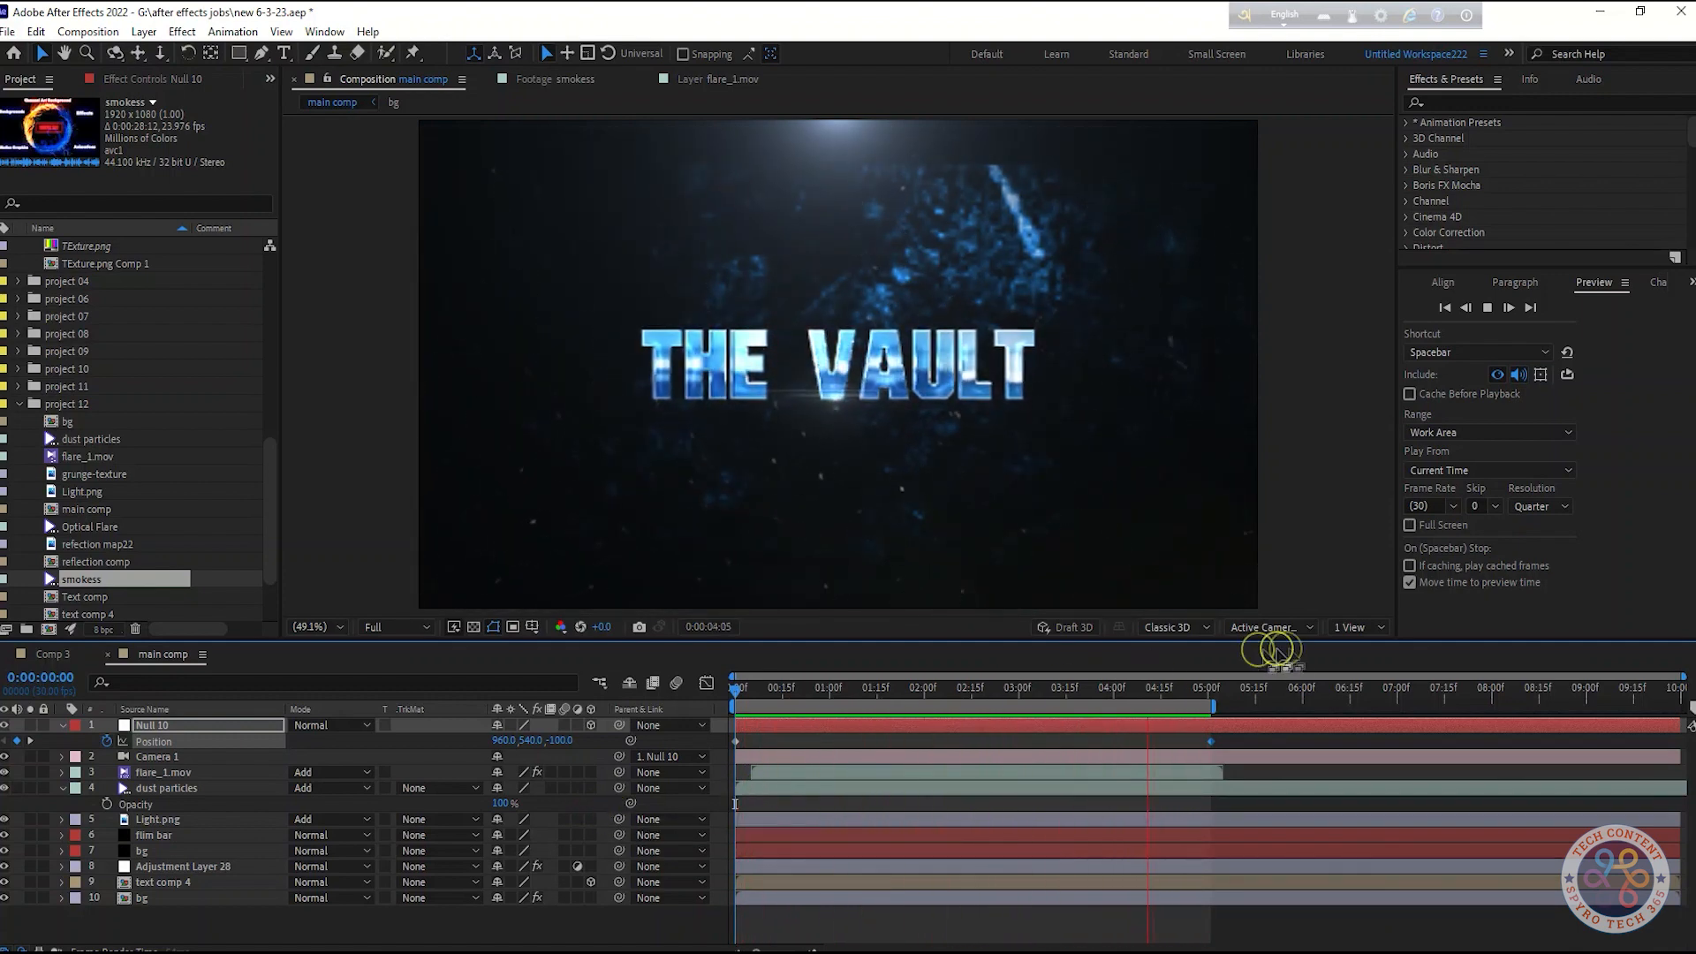
key("space")
left_click_drag(825, 700, 1201, 736)
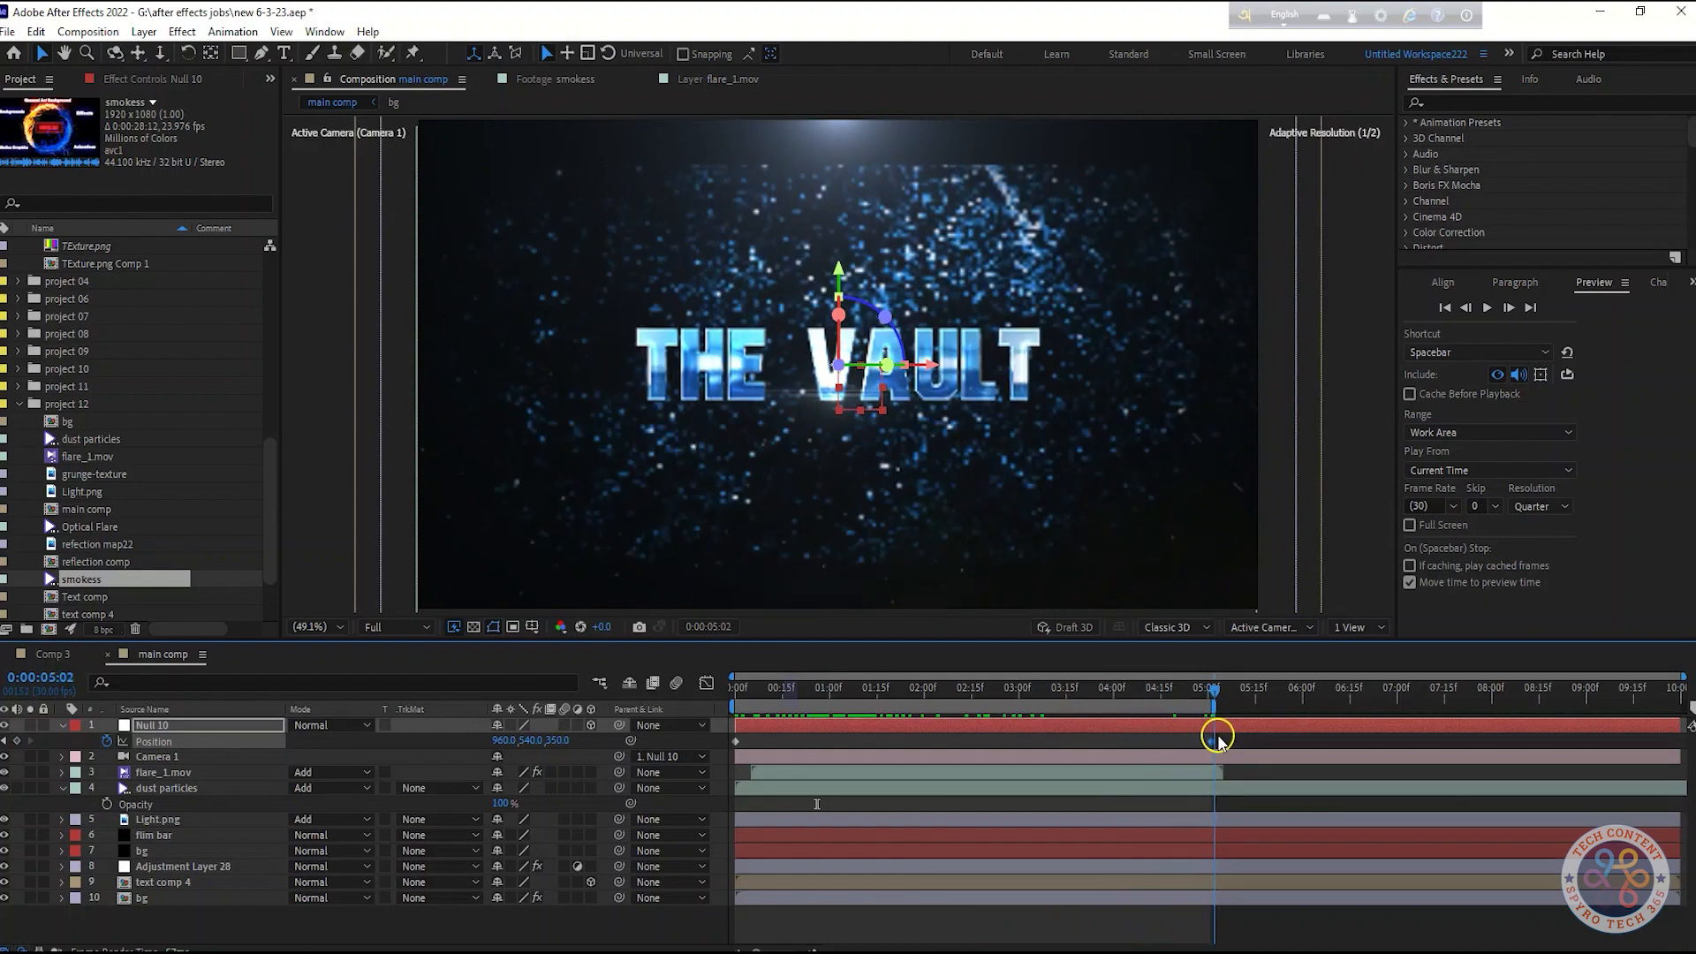
key("Home")
key("space")
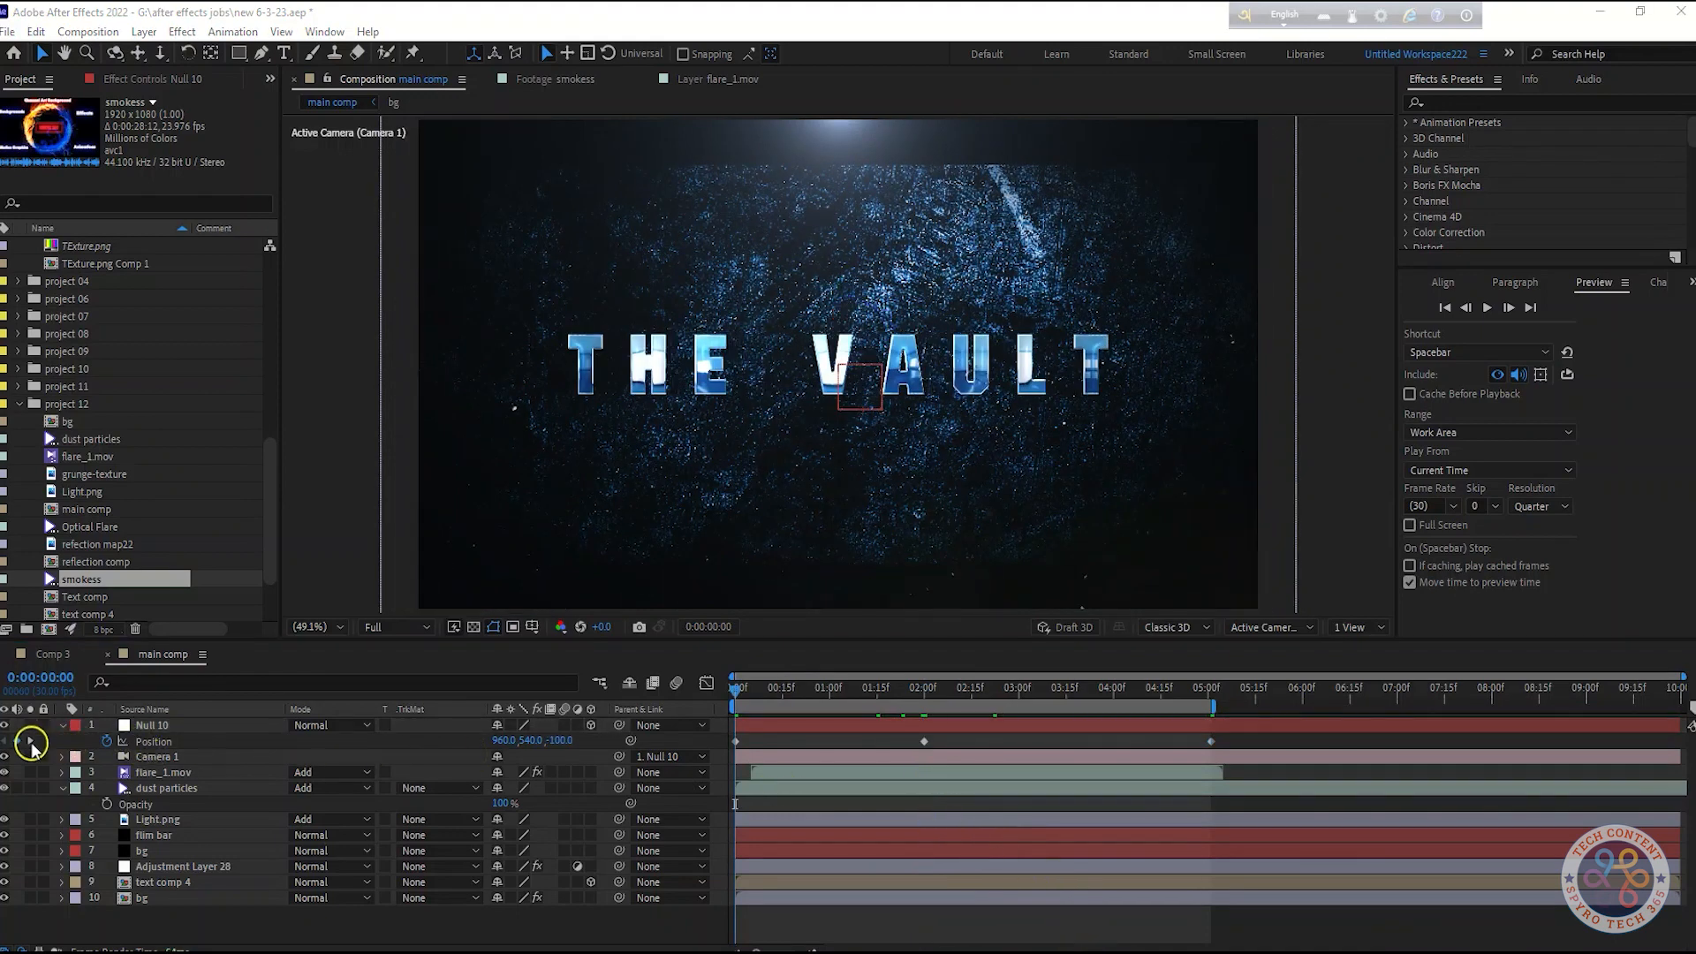
Select all of the null's Position keyframes and apply Easy Ease
left_click(30, 744)
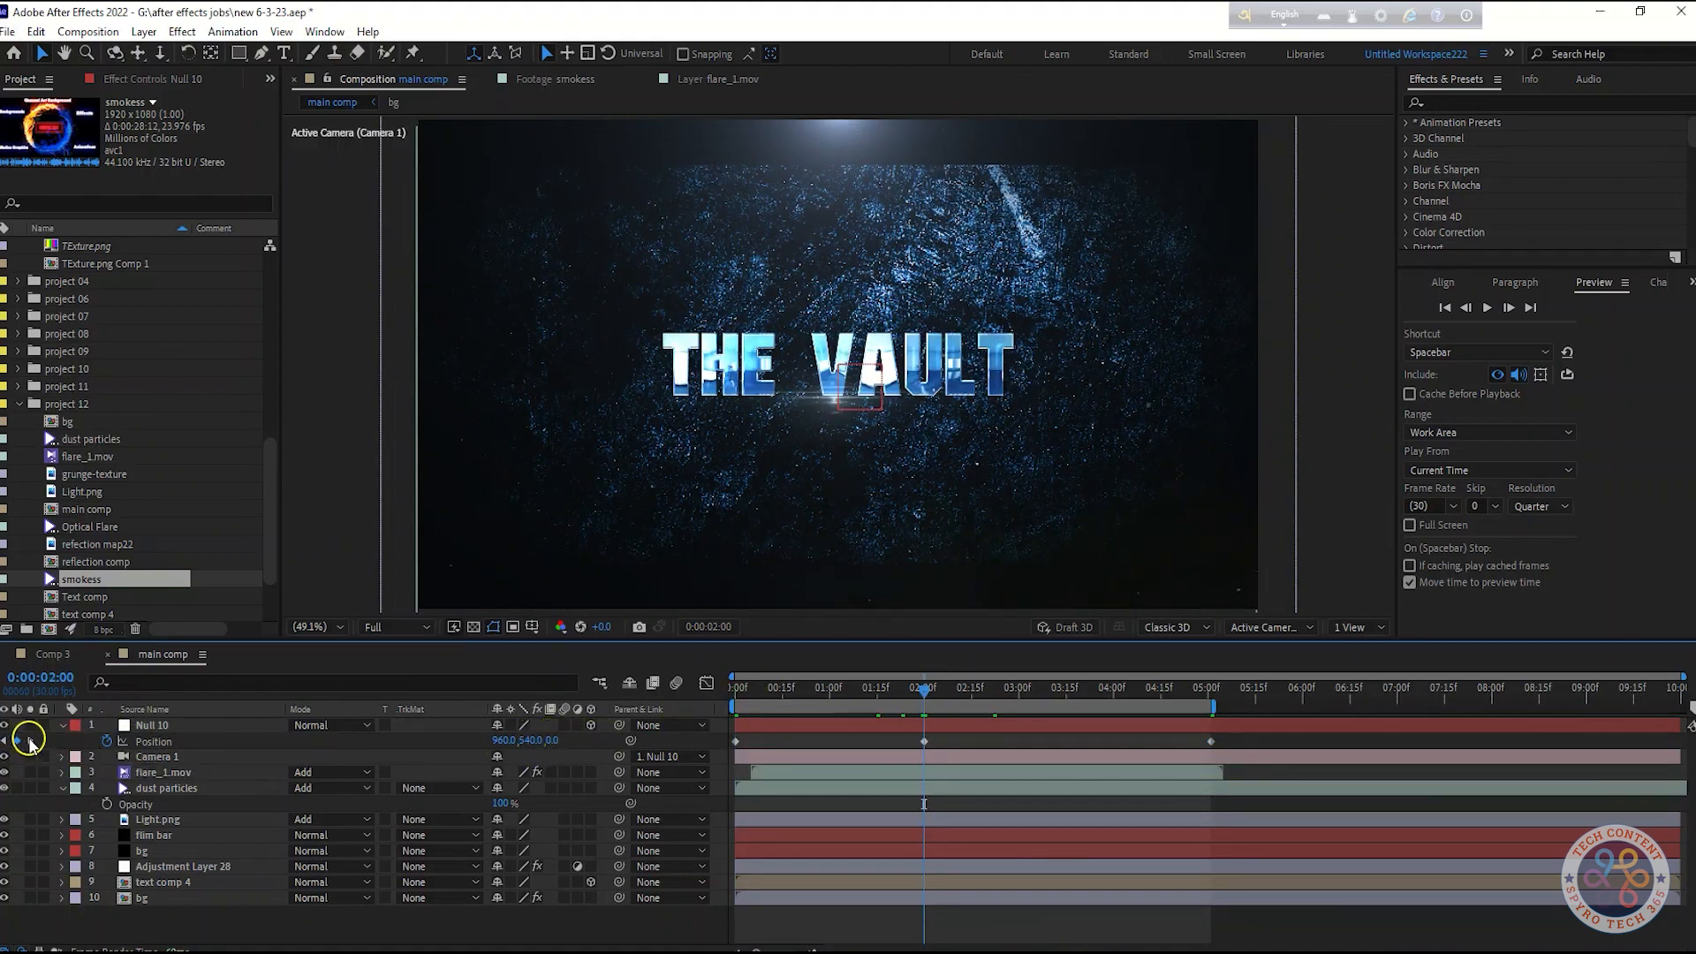
left_click(35, 742)
left_click_drag(1219, 680, 715, 772)
left_click_drag(1234, 742, 644, 760)
key("F9")
Open the Graph Editor, stretch the speed-graph influence handles of the keyframes, and preview the motion
left_click(706, 682)
left_click(925, 902)
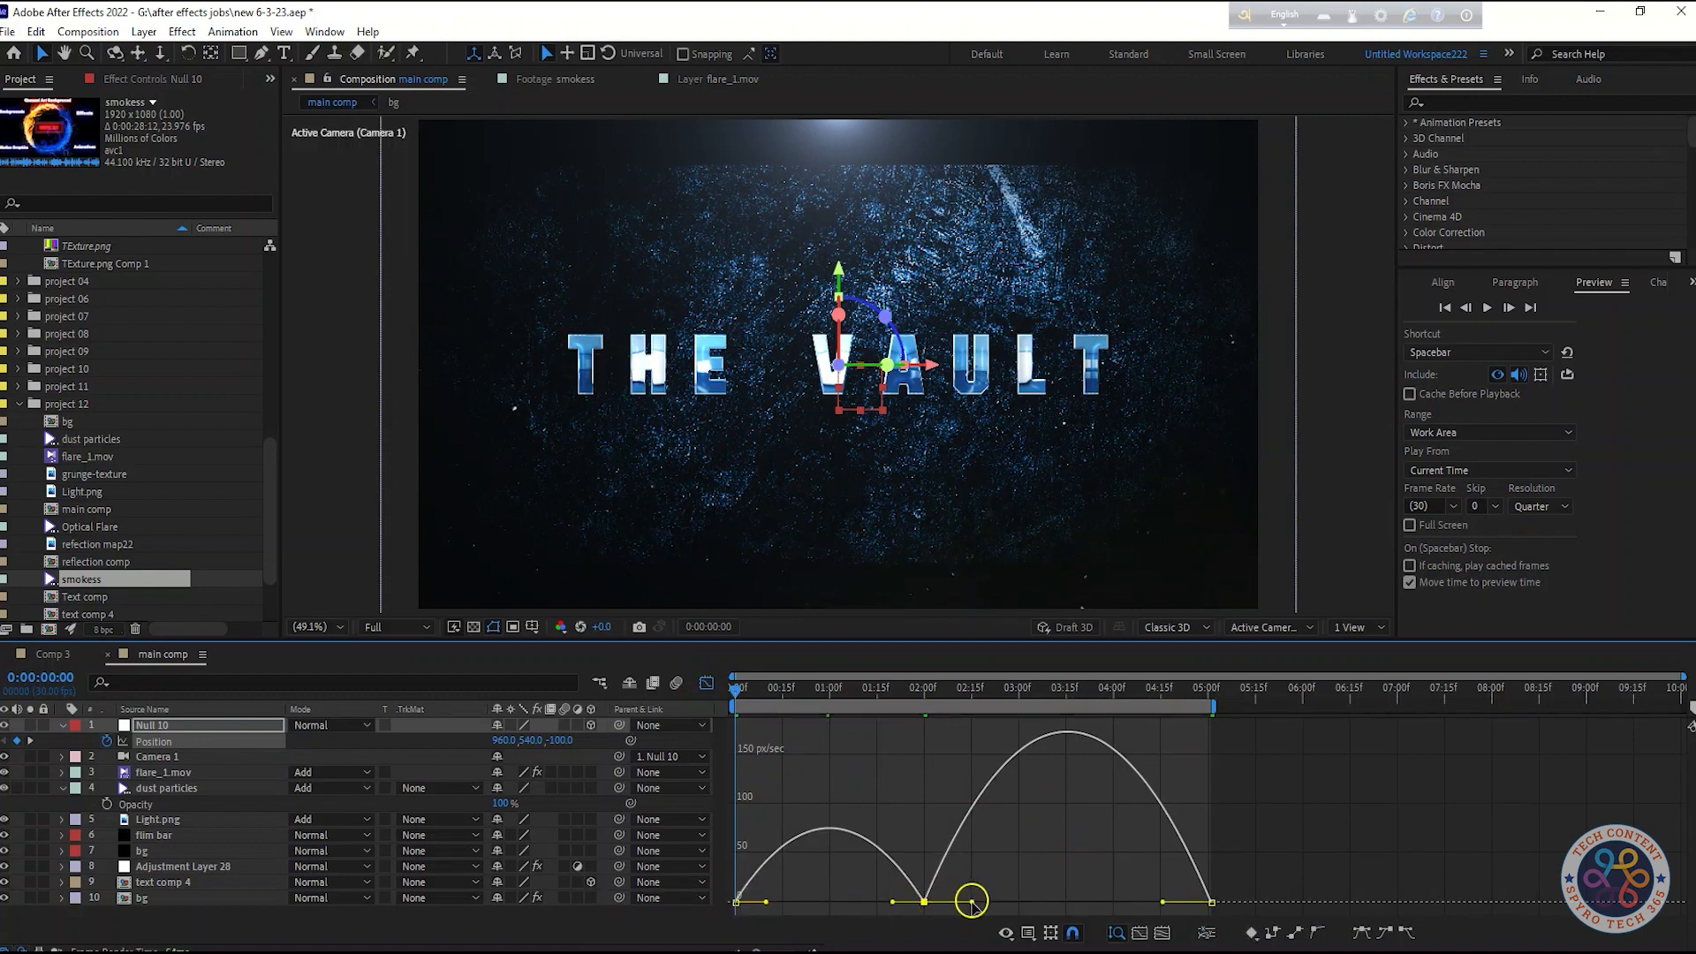
left_click_drag(970, 902, 989, 901)
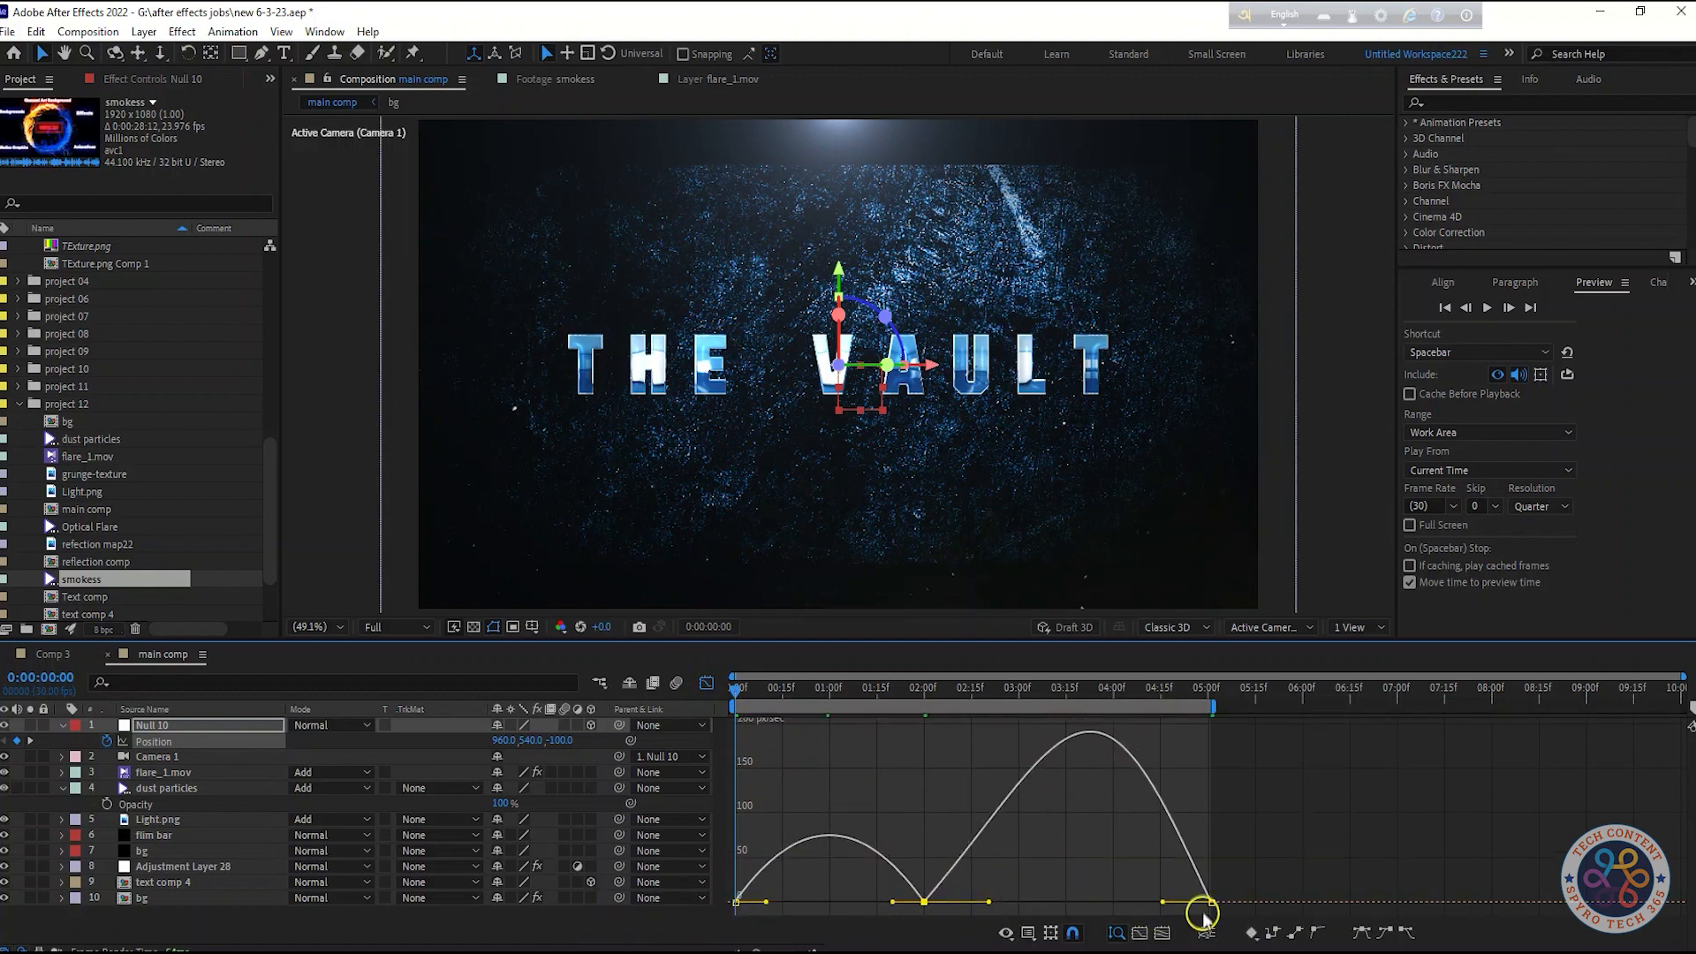
left_click_drag(1162, 902, 1140, 902)
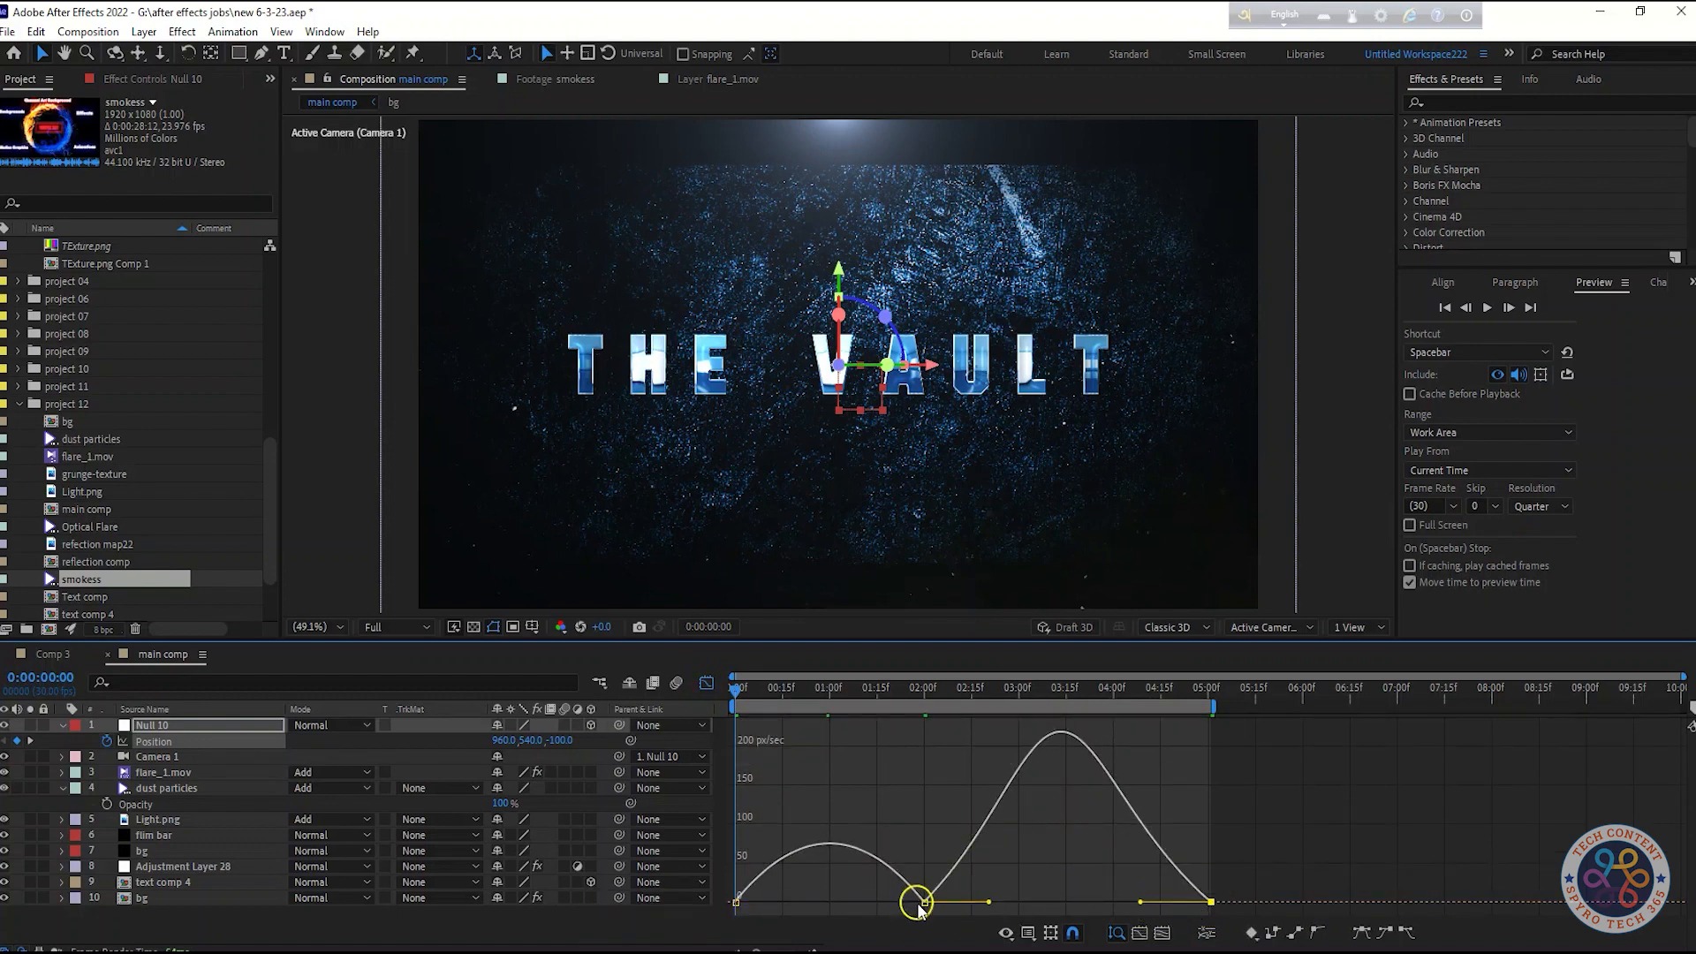
left_click_drag(910, 907, 784, 901)
key("space")
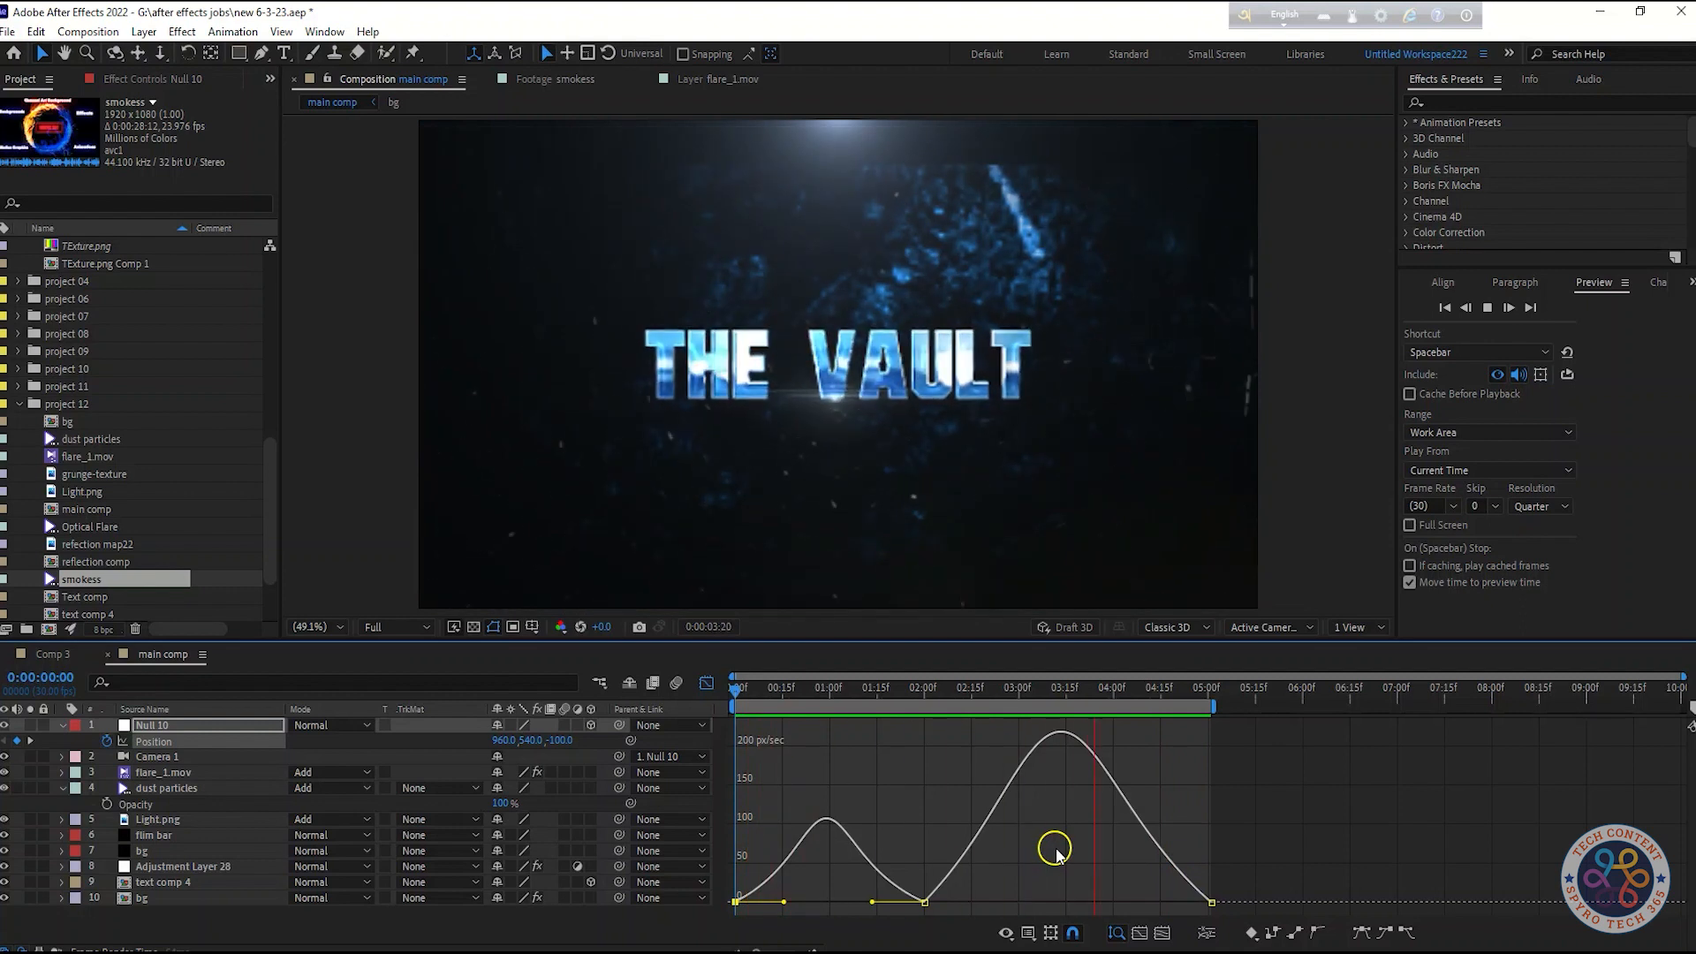
key("space")
Close the Graph Editor and change the preview resolution for final playback
left_click(1107, 688)
key("shift+F3")
left_click(1542, 506)
left_click(1527, 541)
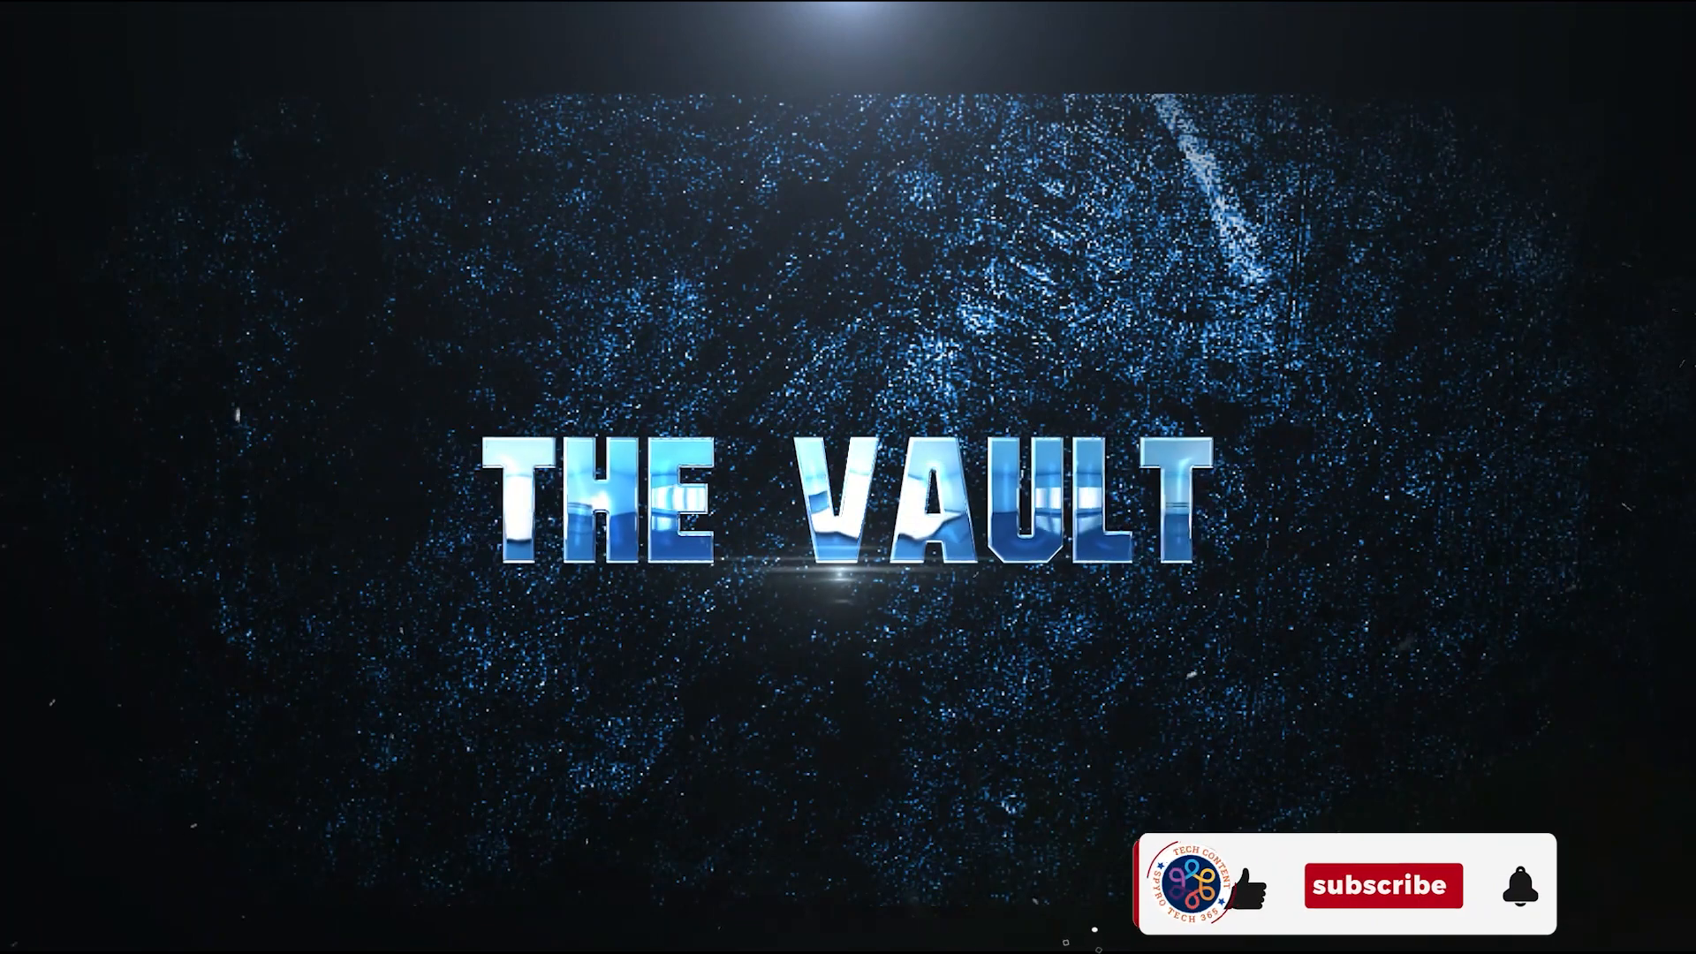